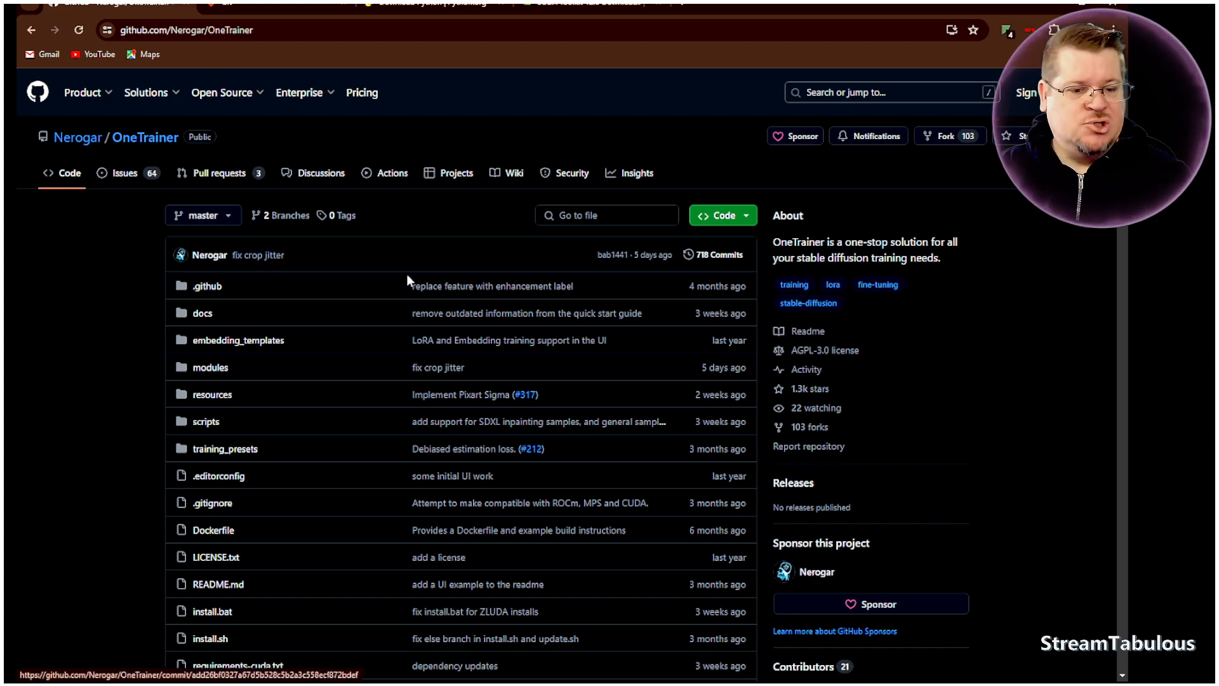
- Read the OneTrainer repository's README from the features list down to the installation instructions
scroll(136, 242, "down", 10)
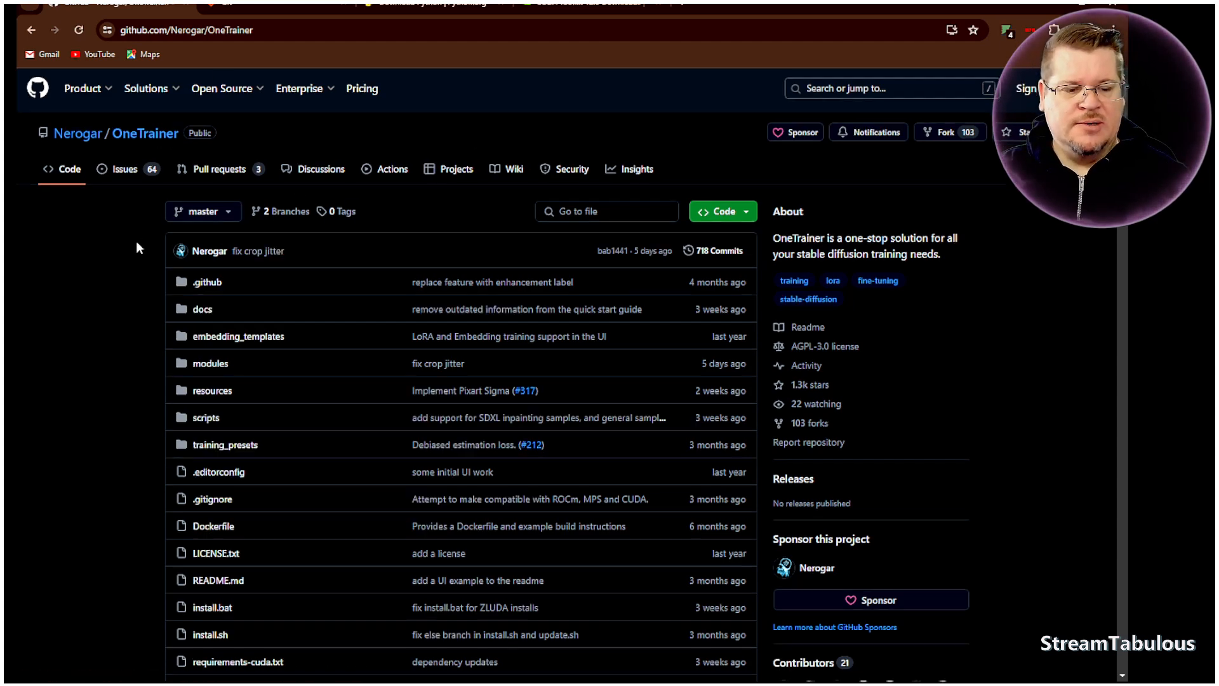
scroll(136, 241, "down", 2)
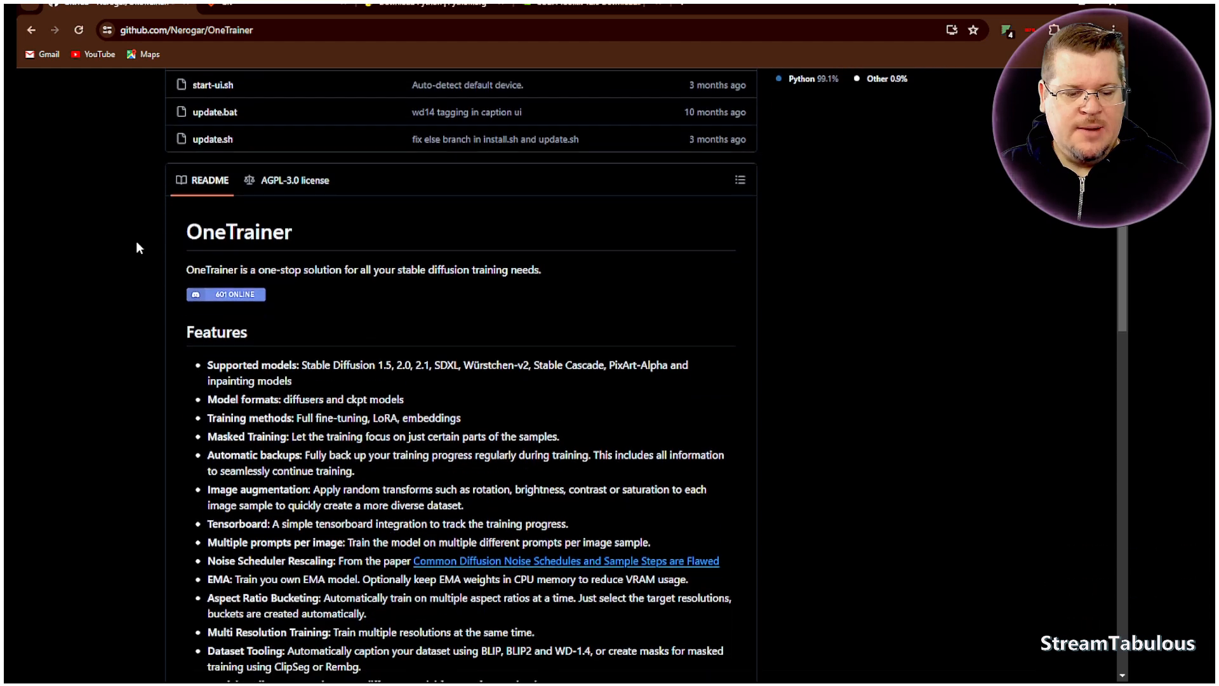
scroll(272, 327, "down", 1)
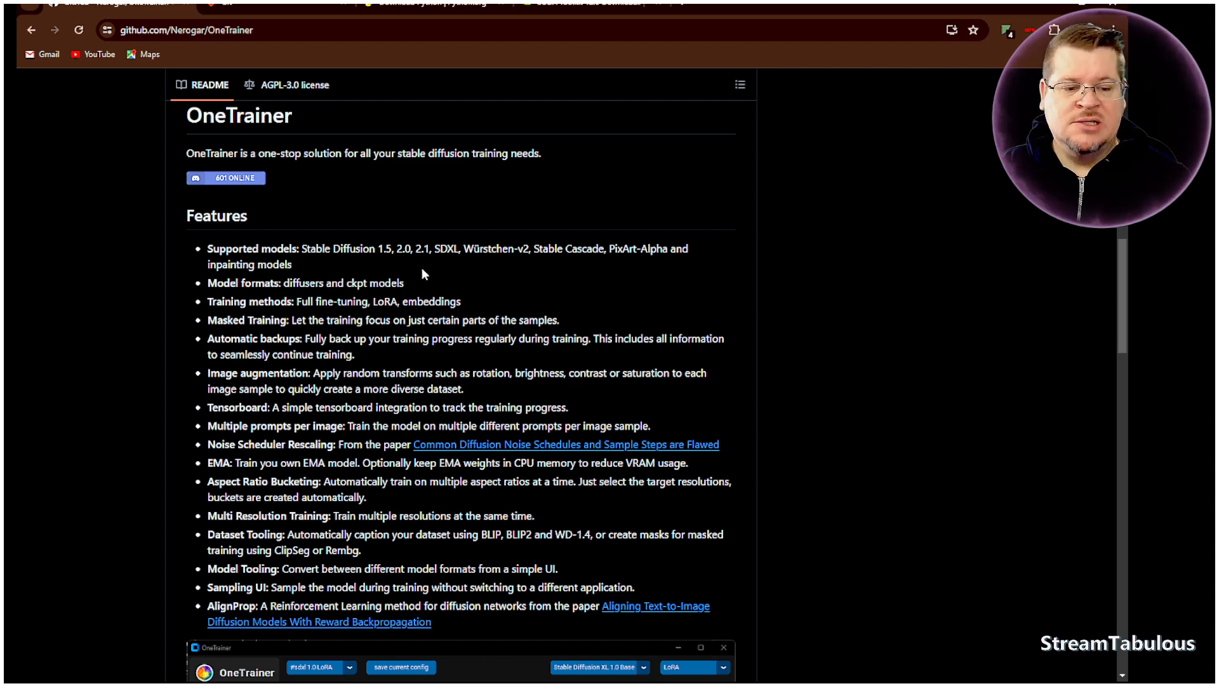
scroll(425, 298, "down", 1)
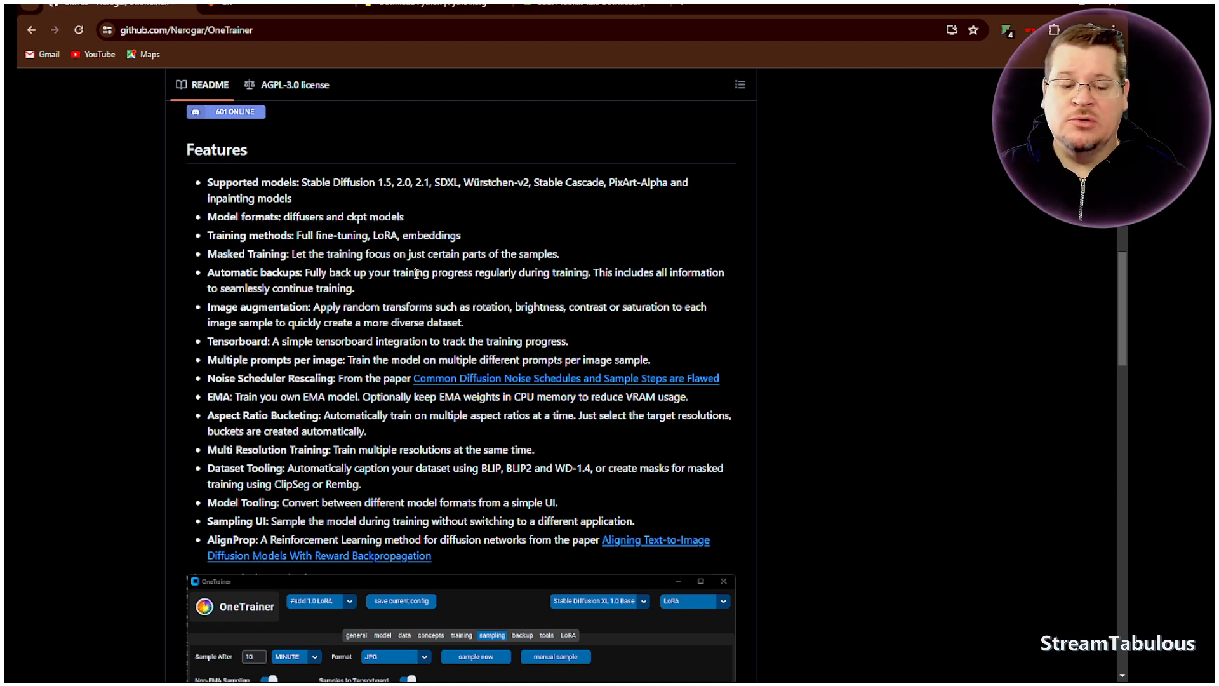
scroll(406, 269, "down", 3)
scroll(407, 269, "down", 3)
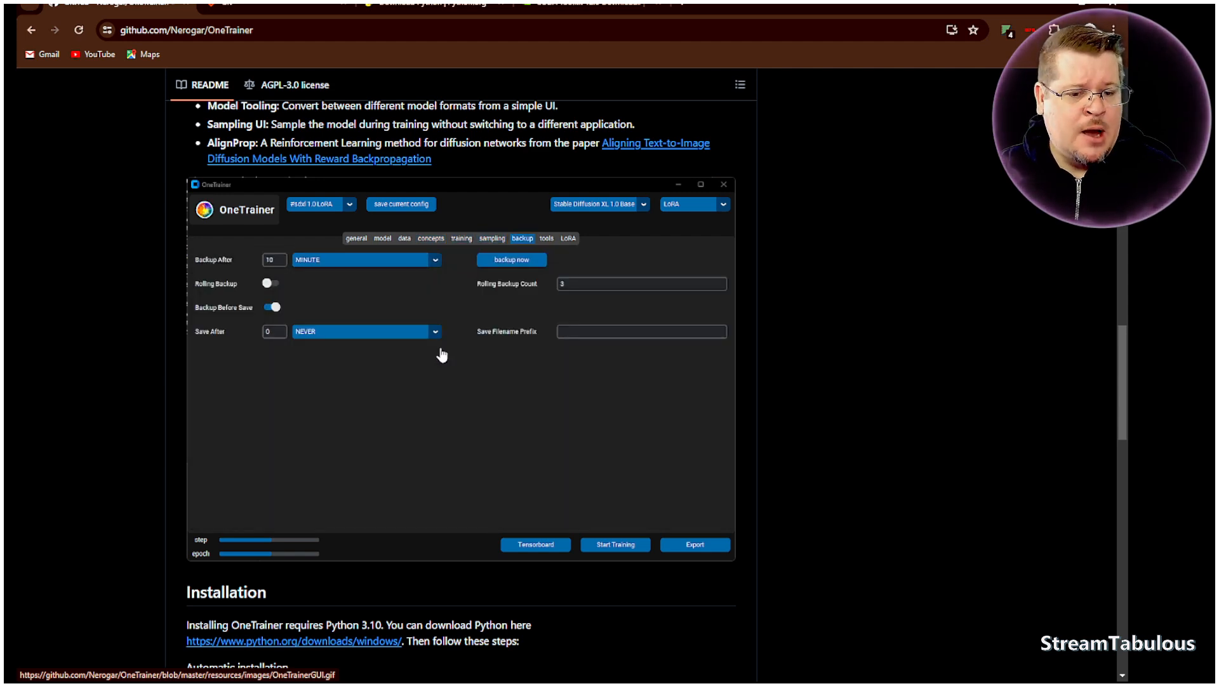
scroll(445, 357, "down", 4)
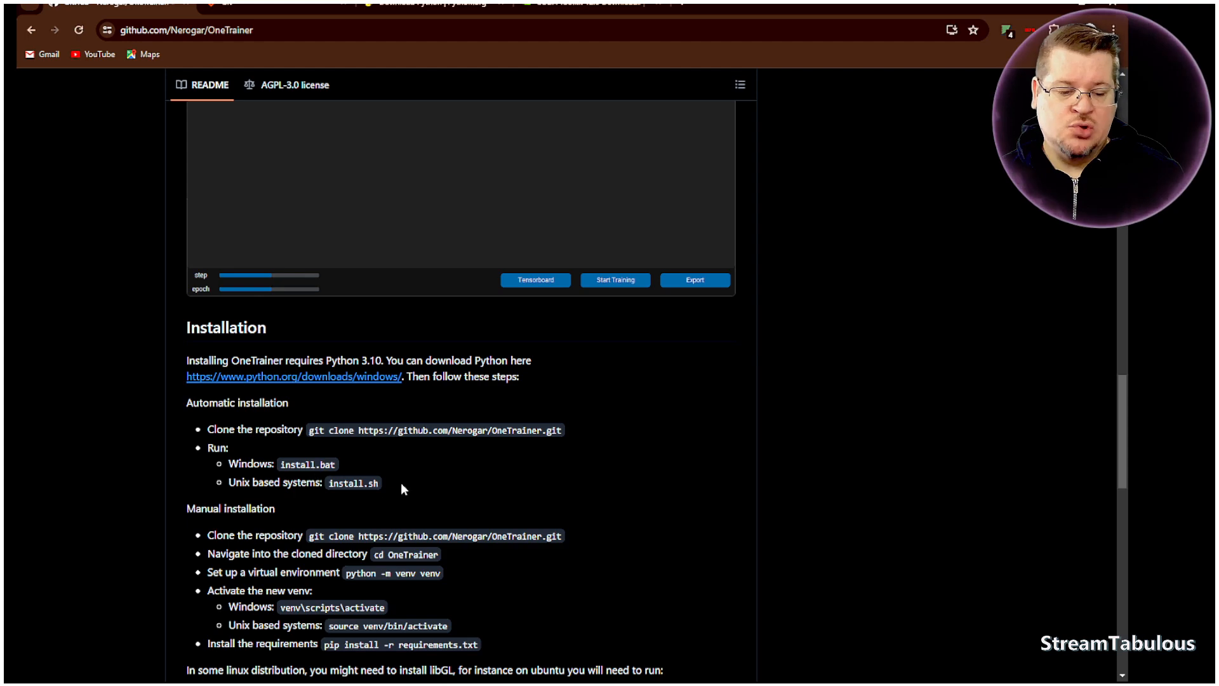
scroll(402, 490, "down", 2)
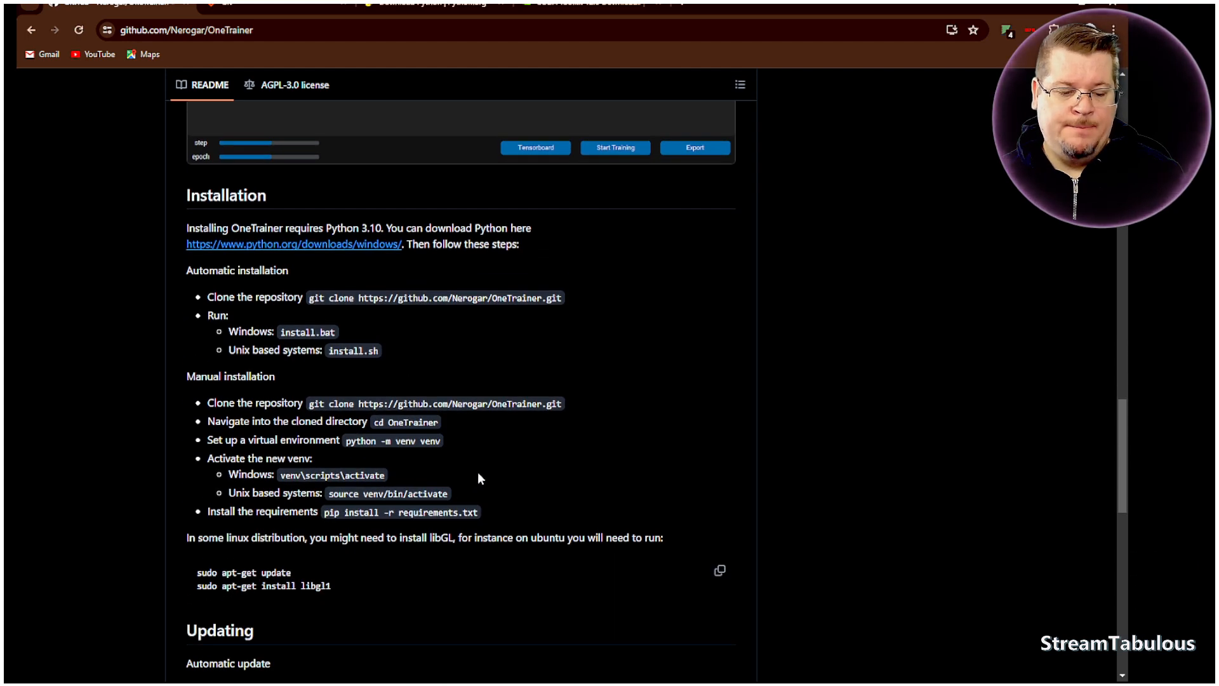
scroll(477, 477, "down", 3)
- Go back over the README's features list and the animated interface preview above the Installation section
scroll(477, 477, "up", 3)
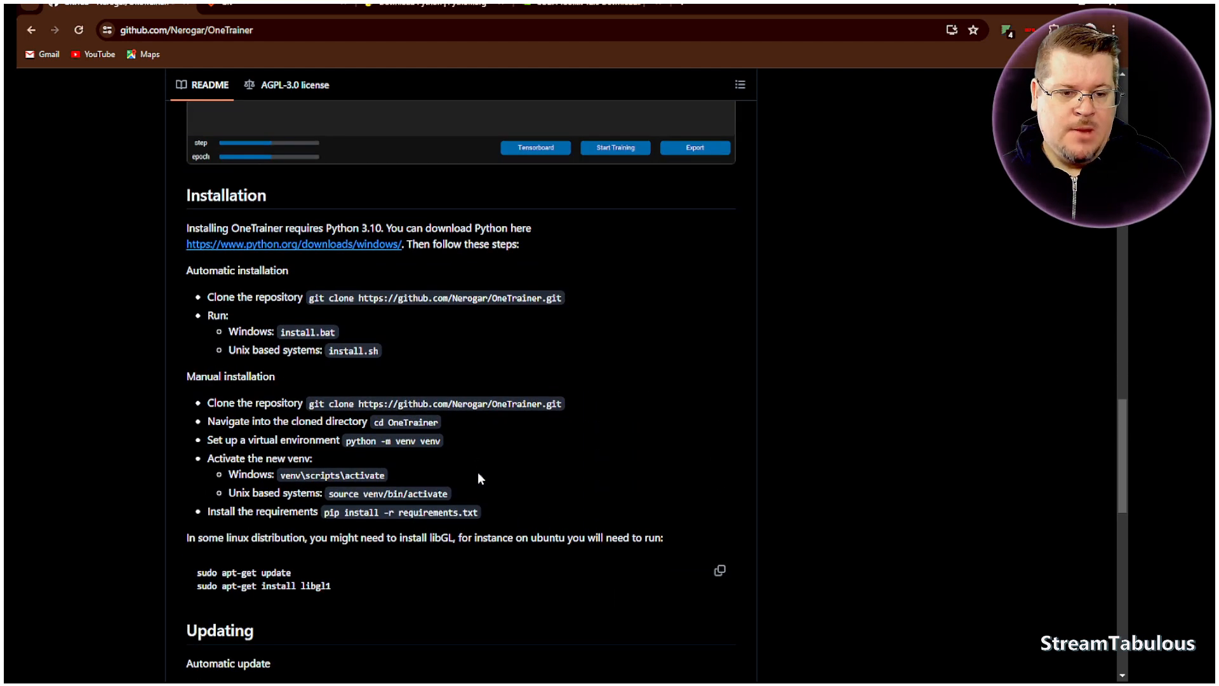
scroll(477, 478, "up", 12)
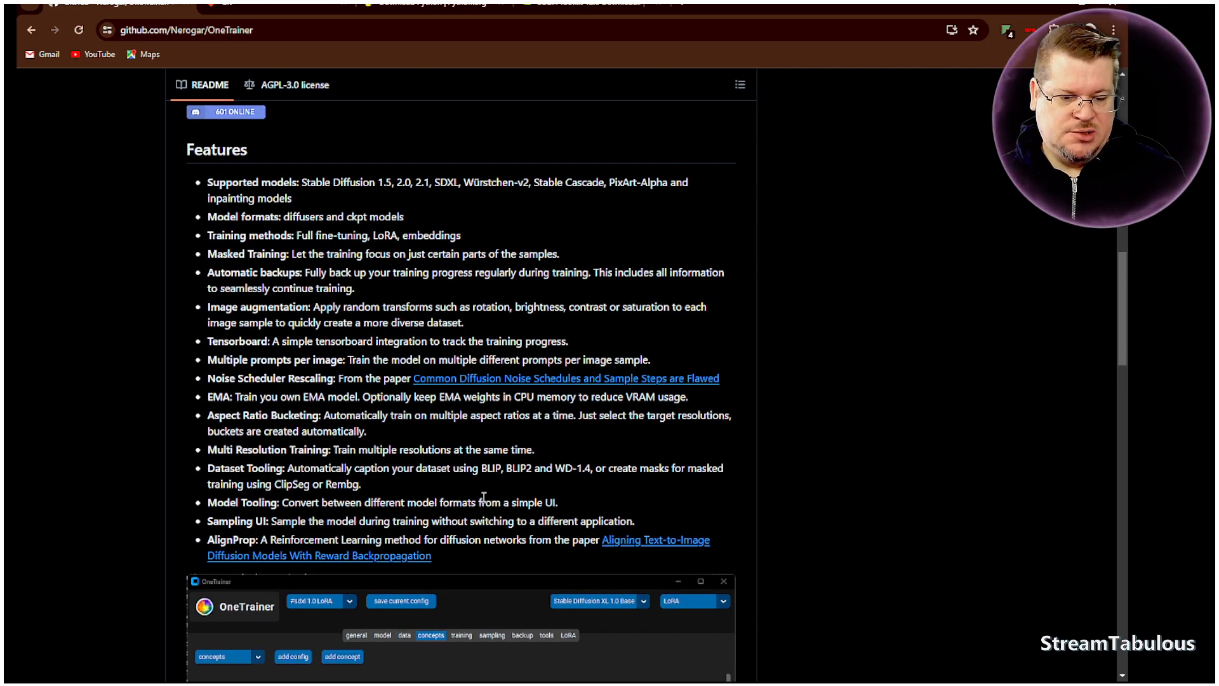
scroll(484, 497, "up", 6)
scroll(482, 496, "down", 6)
scroll(330, 404, "down", 3)
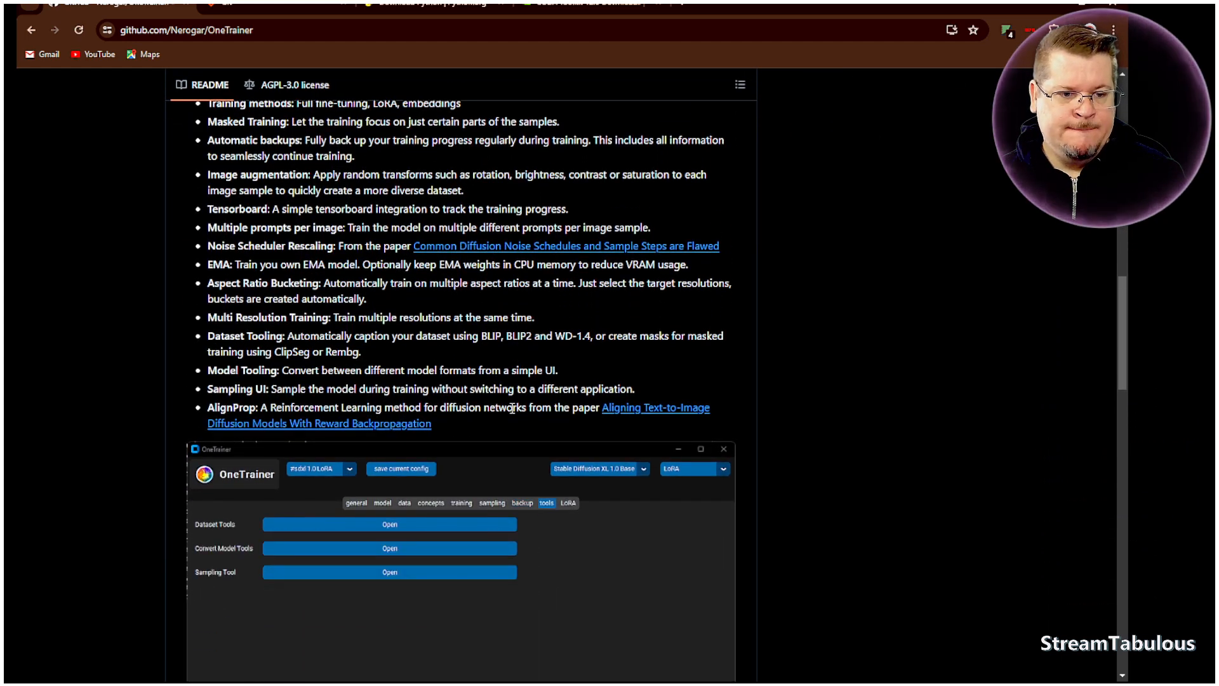
scroll(512, 408, "down", 2)
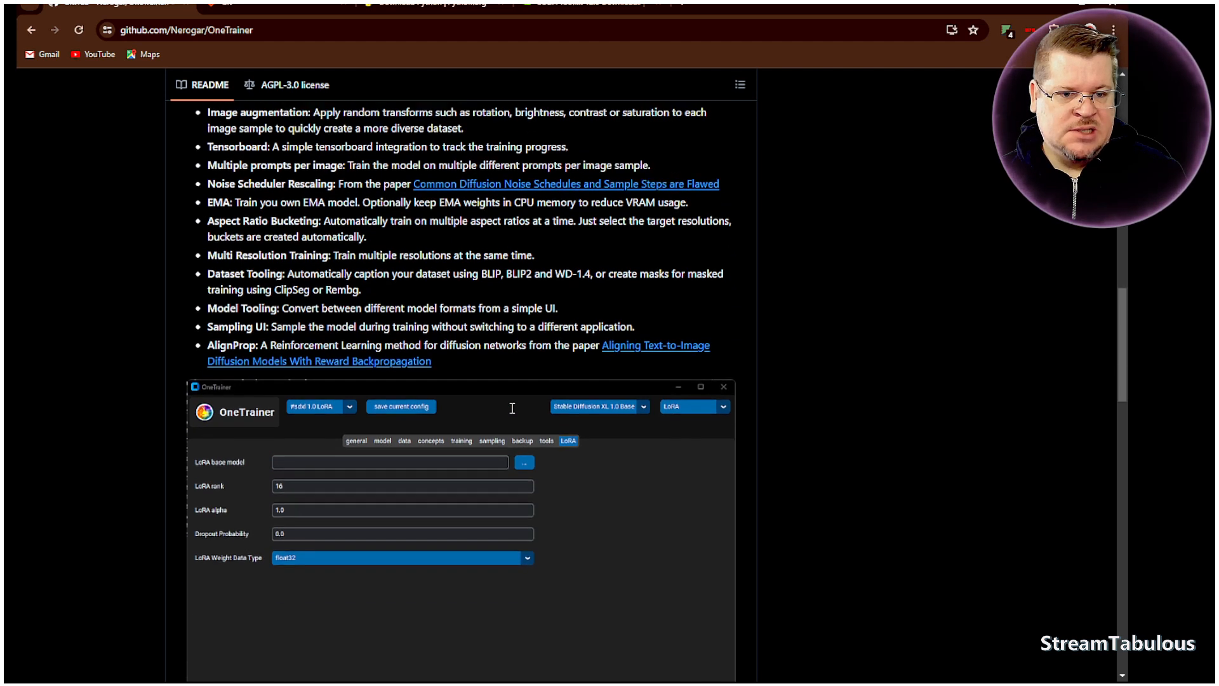
scroll(512, 415, "down", 2)
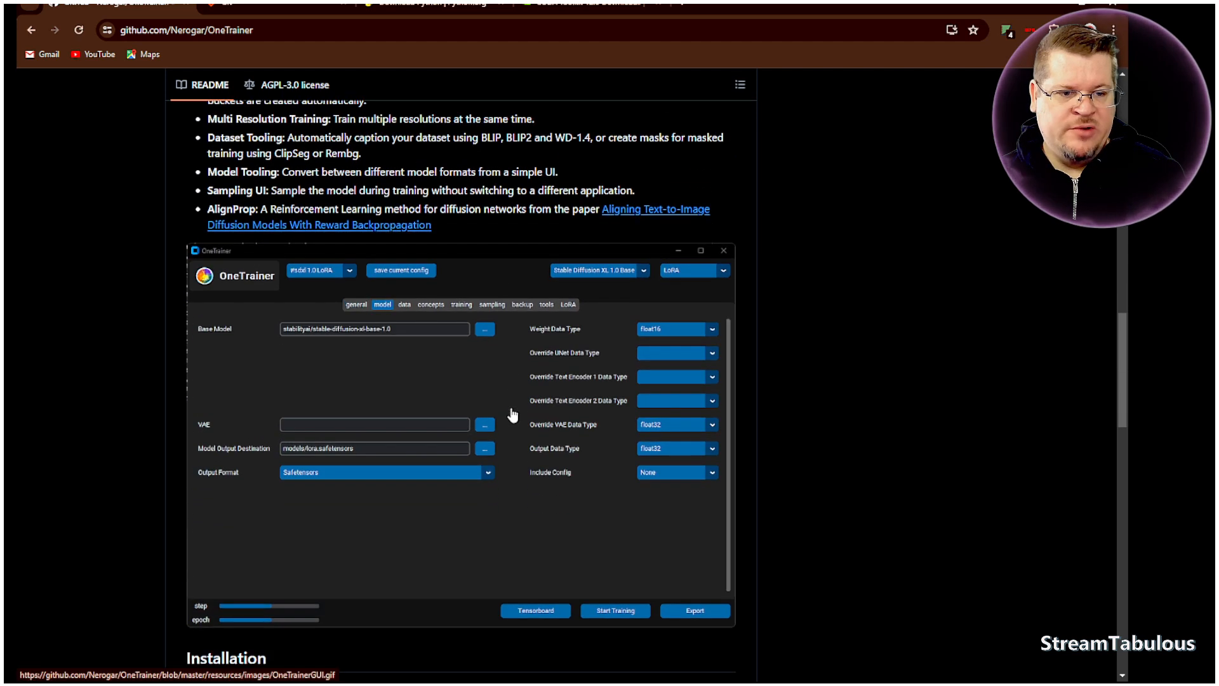
scroll(497, 461, "down", 2)
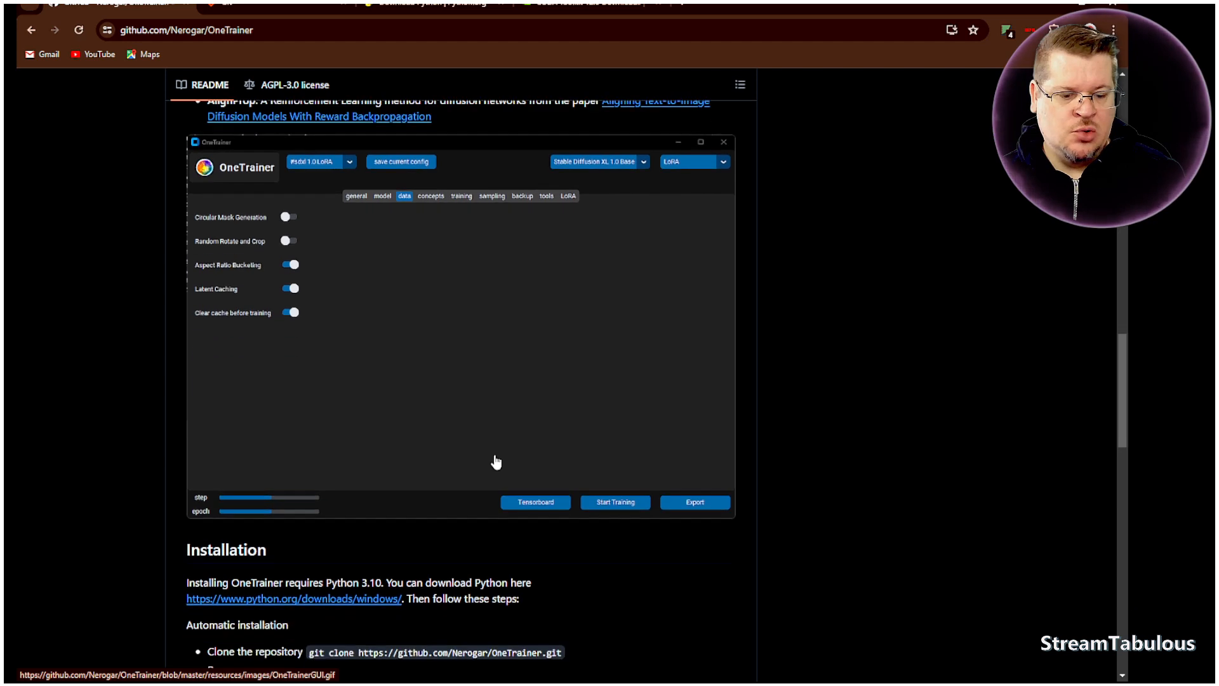
scroll(303, 500, "down", 1)
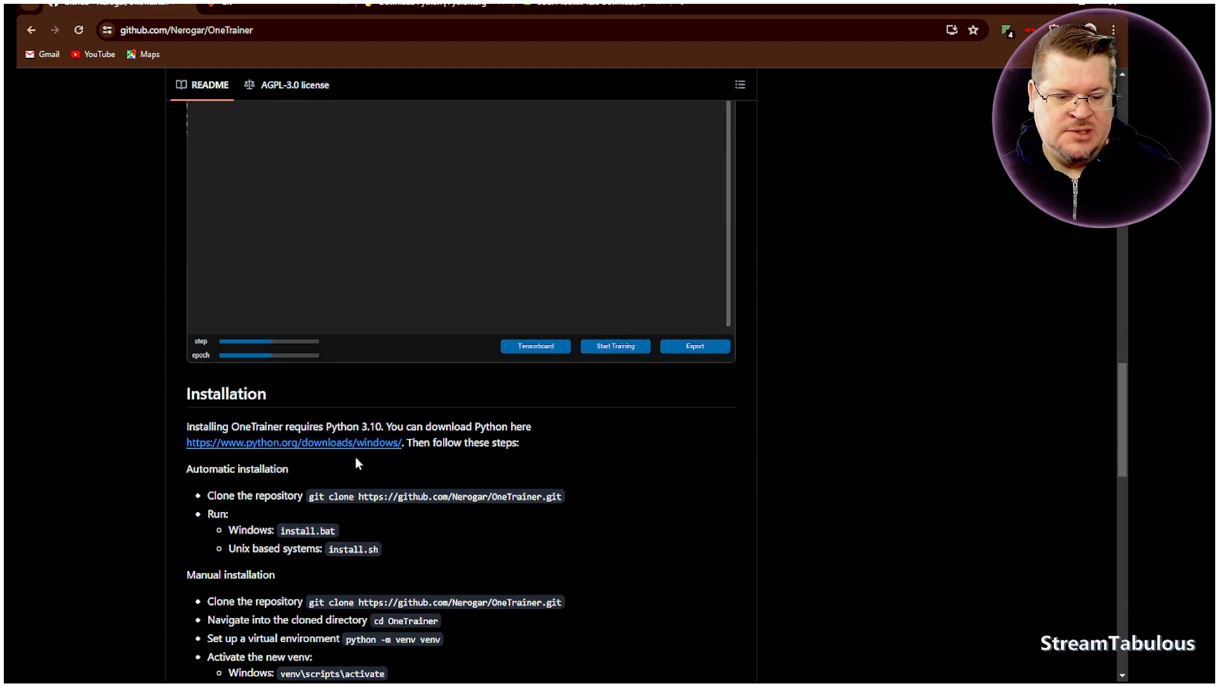
- Highlight the Python 3.10 requirement in the Installation section and examine the automatic and manual installation steps
left_click_drag(326, 427, 385, 427)
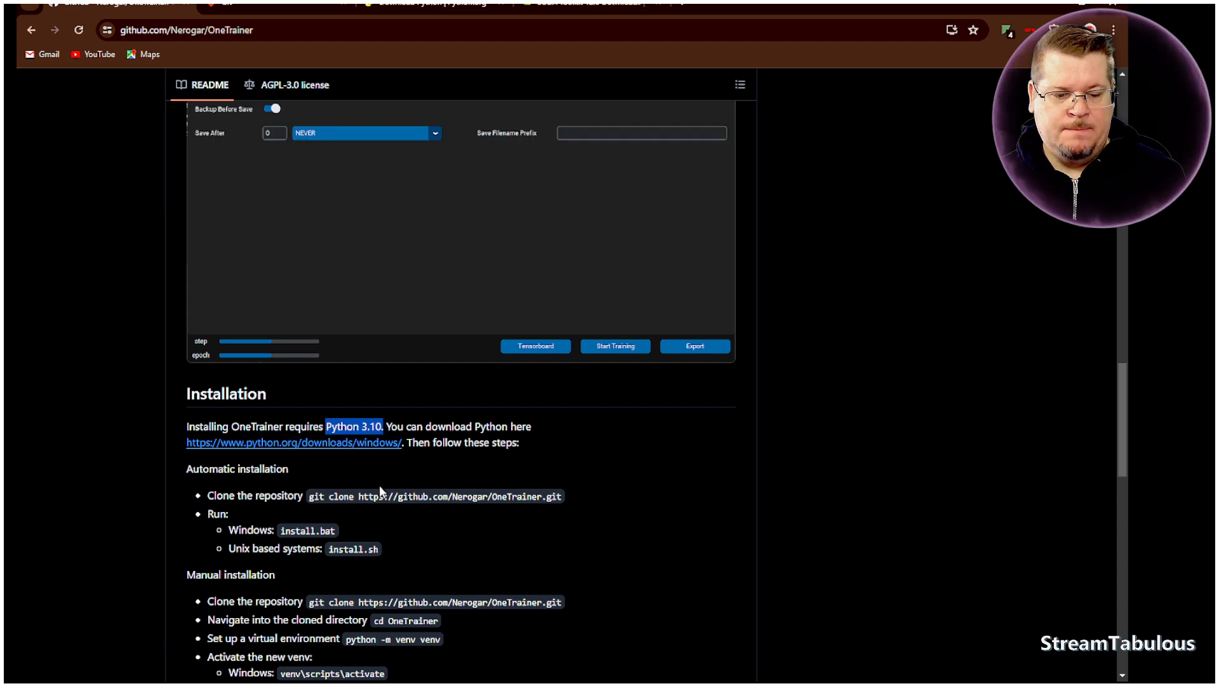
left_click(434, 464)
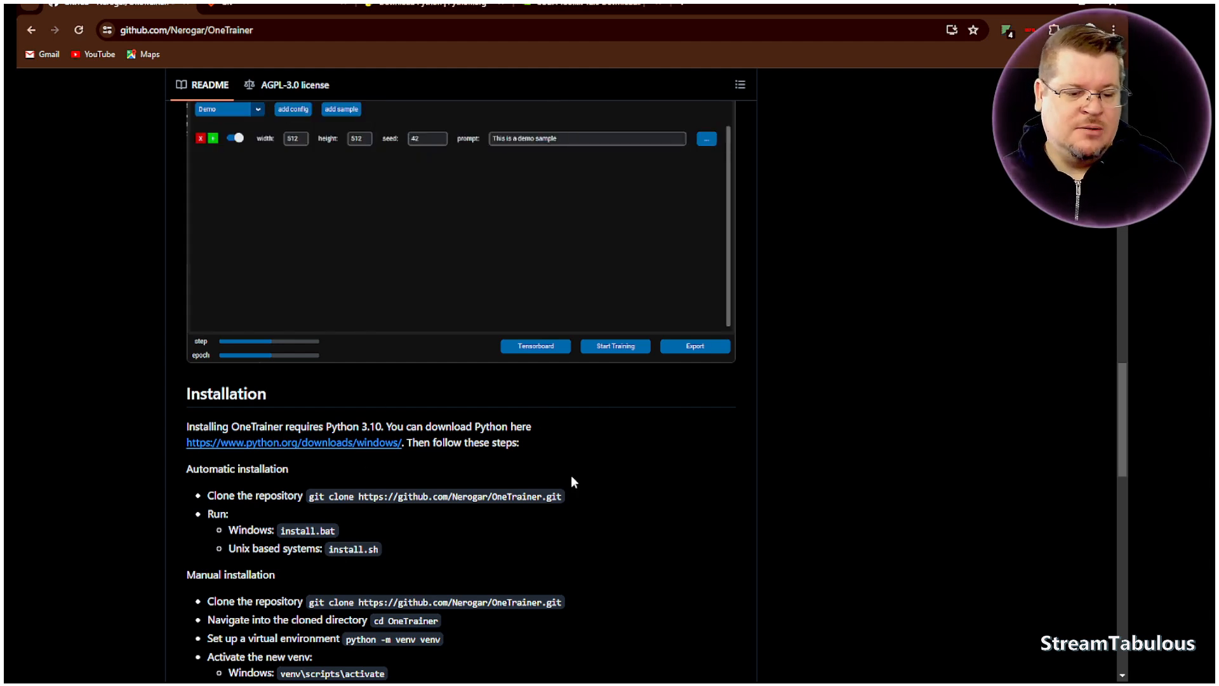
scroll(455, 459, "down", 1)
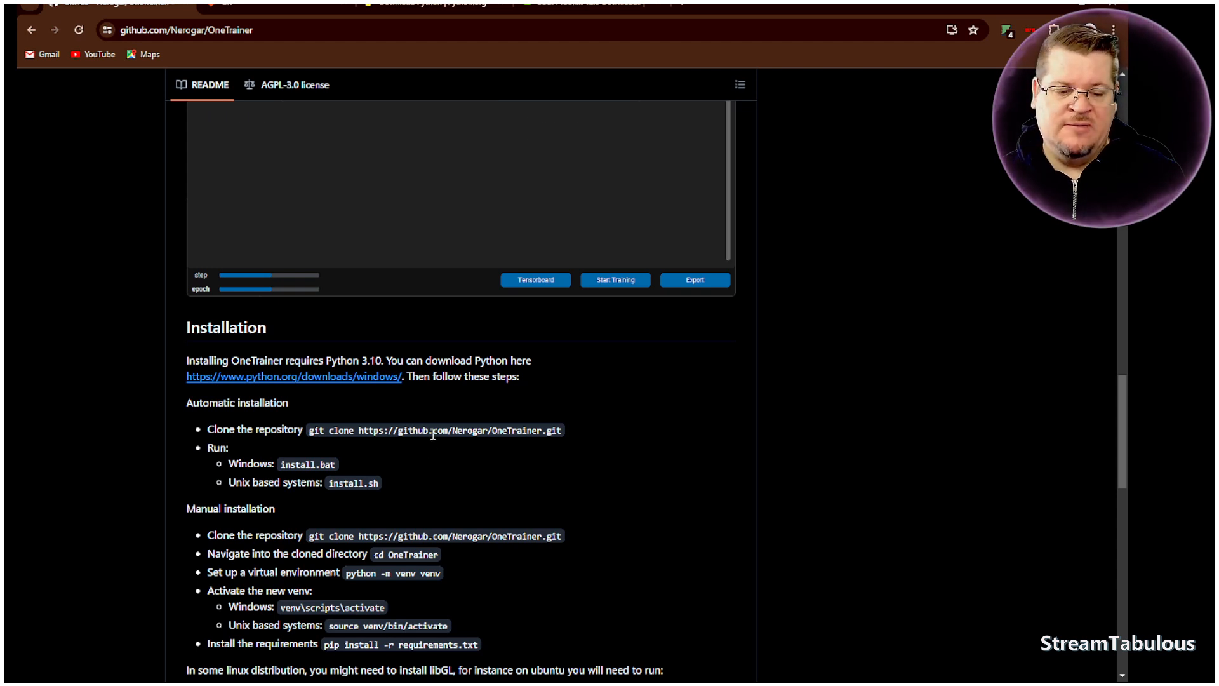
scroll(434, 435, "down", 1)
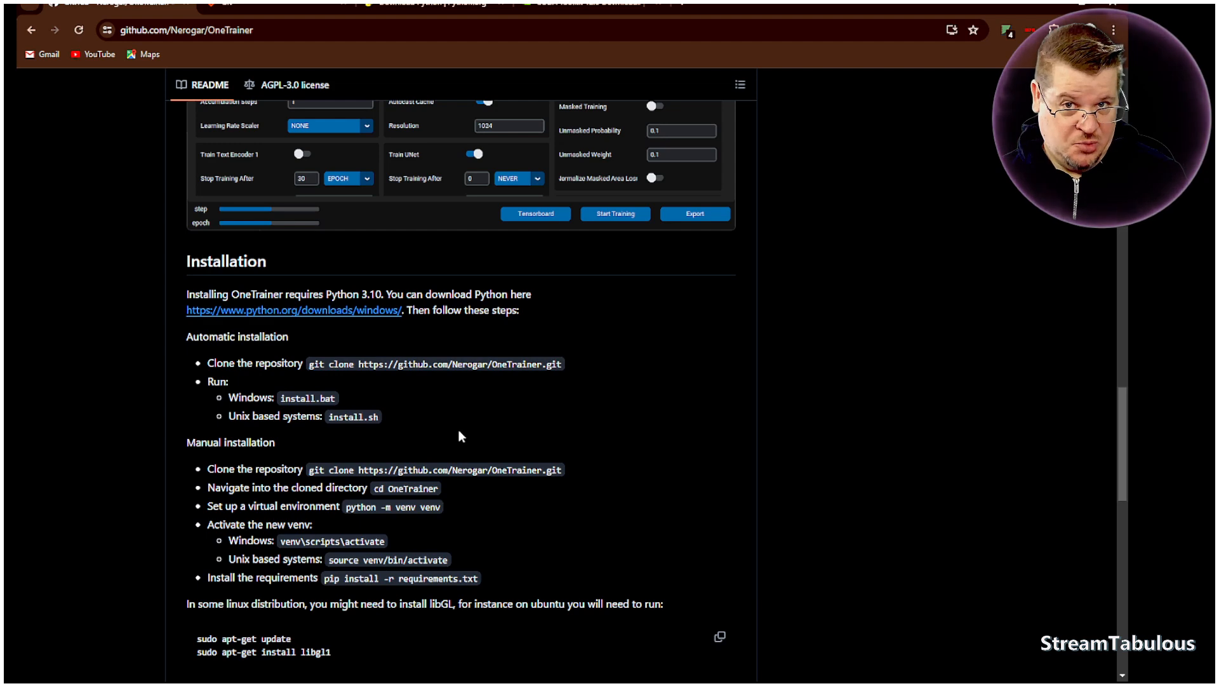
scroll(457, 396, "down", 1)
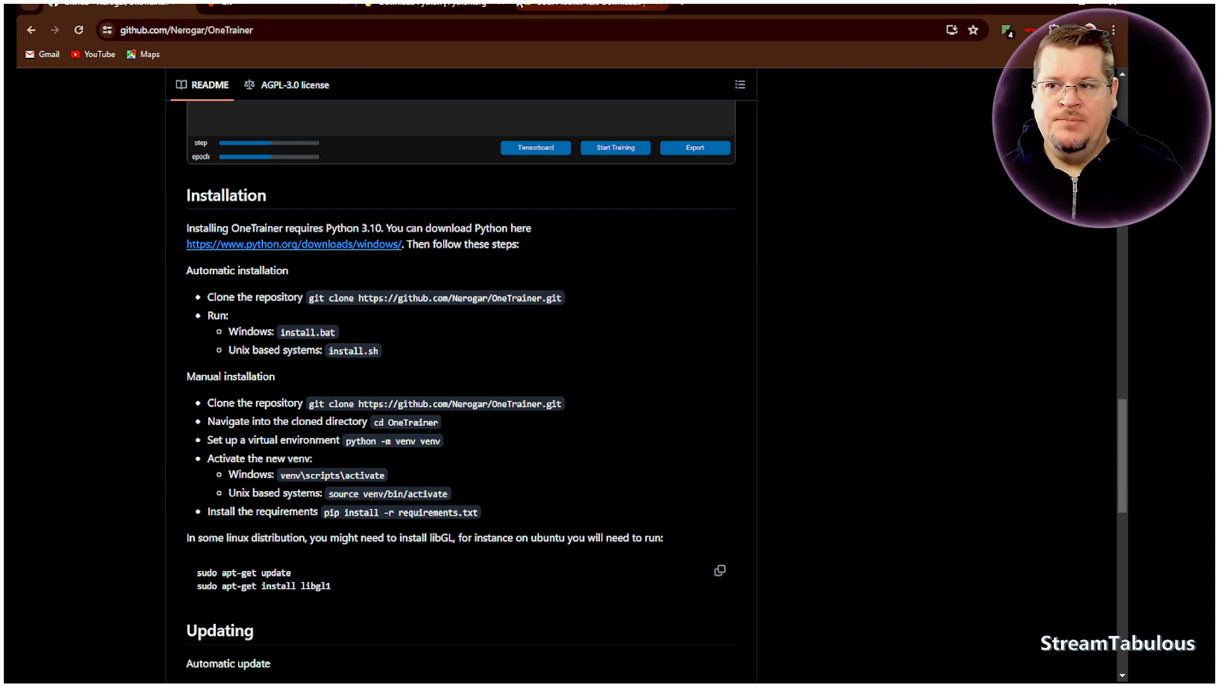
- Switch to the Git website and open its Downloads page
left_click(269, 9)
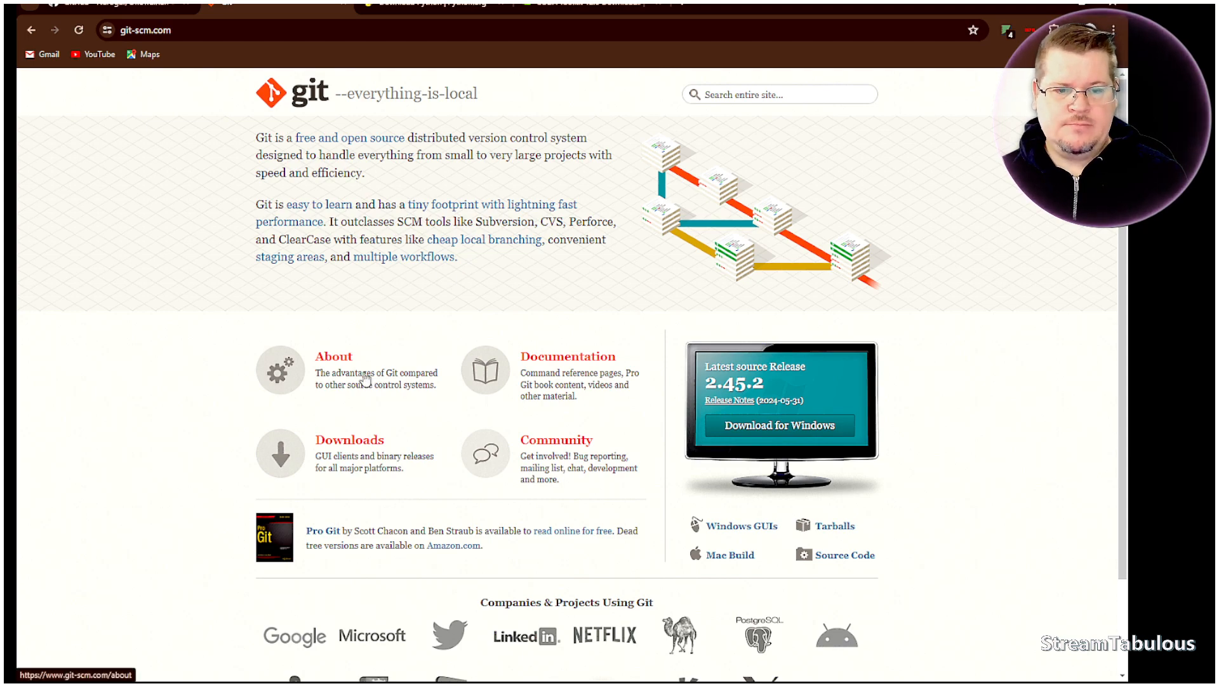
left_click(292, 459)
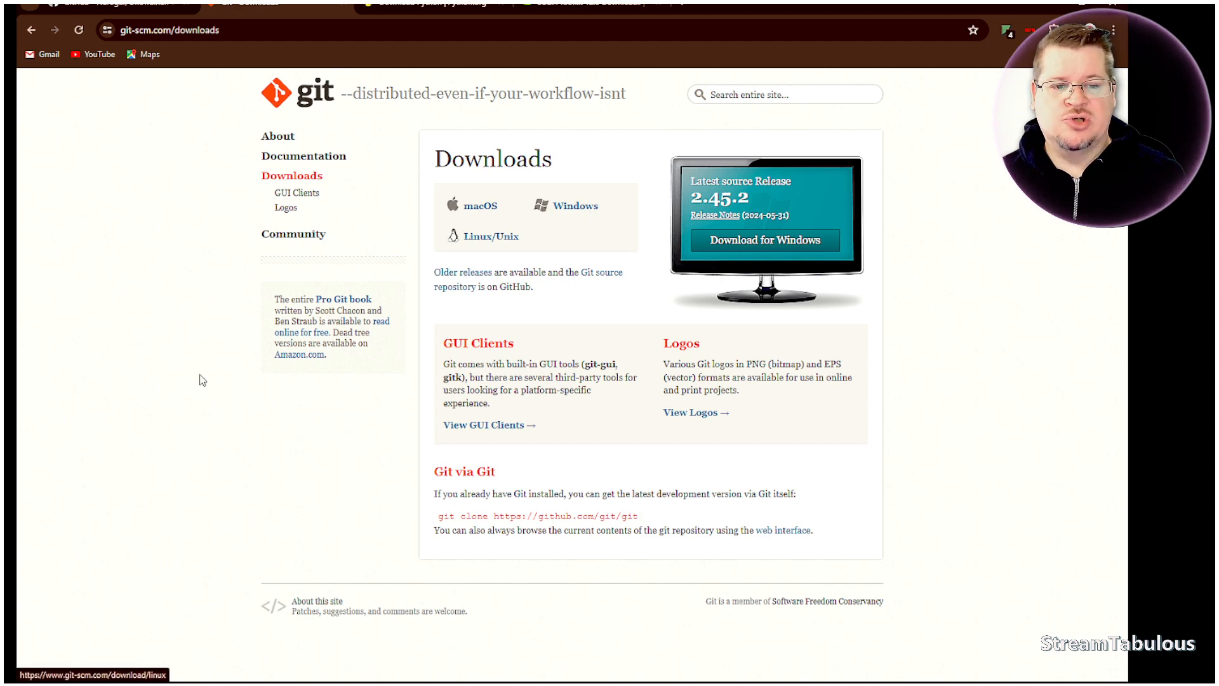
- Switch to the Python website, go to its home page and open the general Downloads page
key("ctrl+Tab")
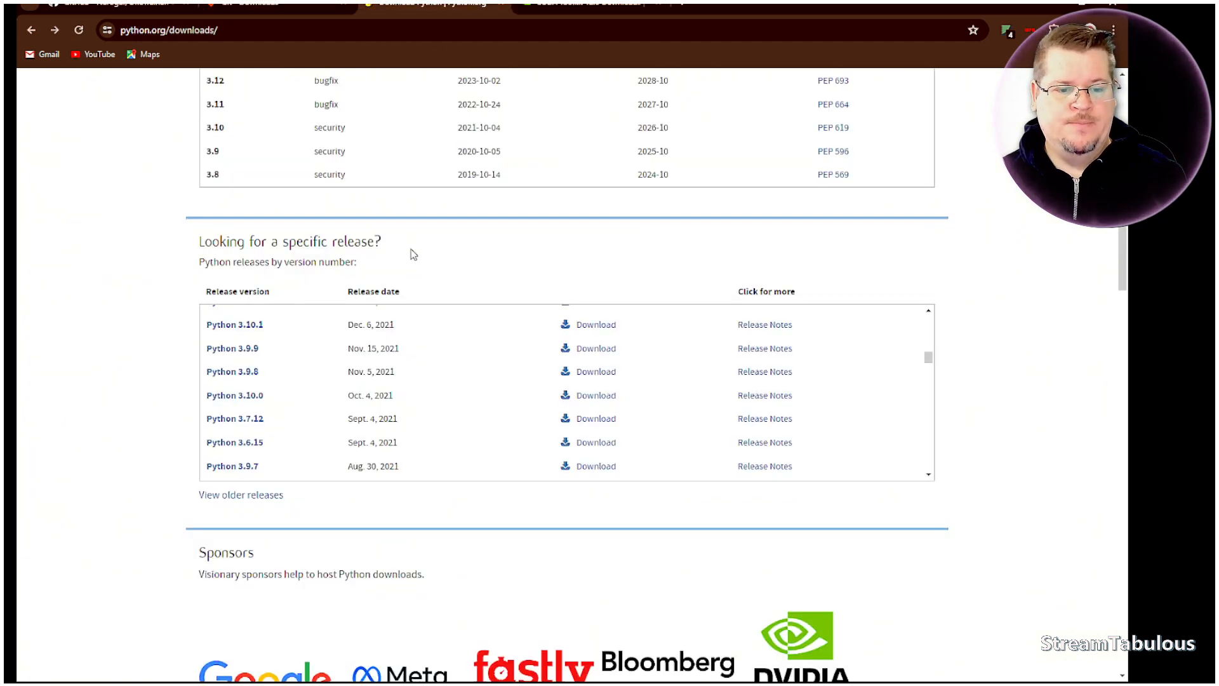
scroll(97, 314, "up", 8)
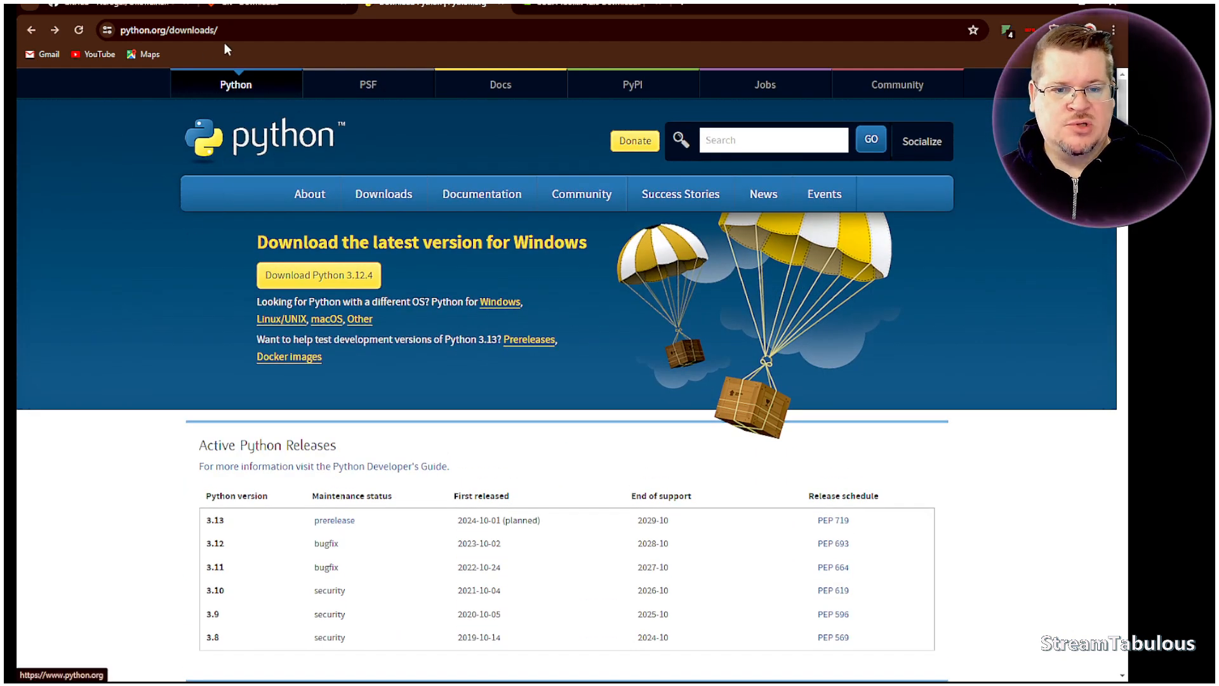
left_click(242, 138)
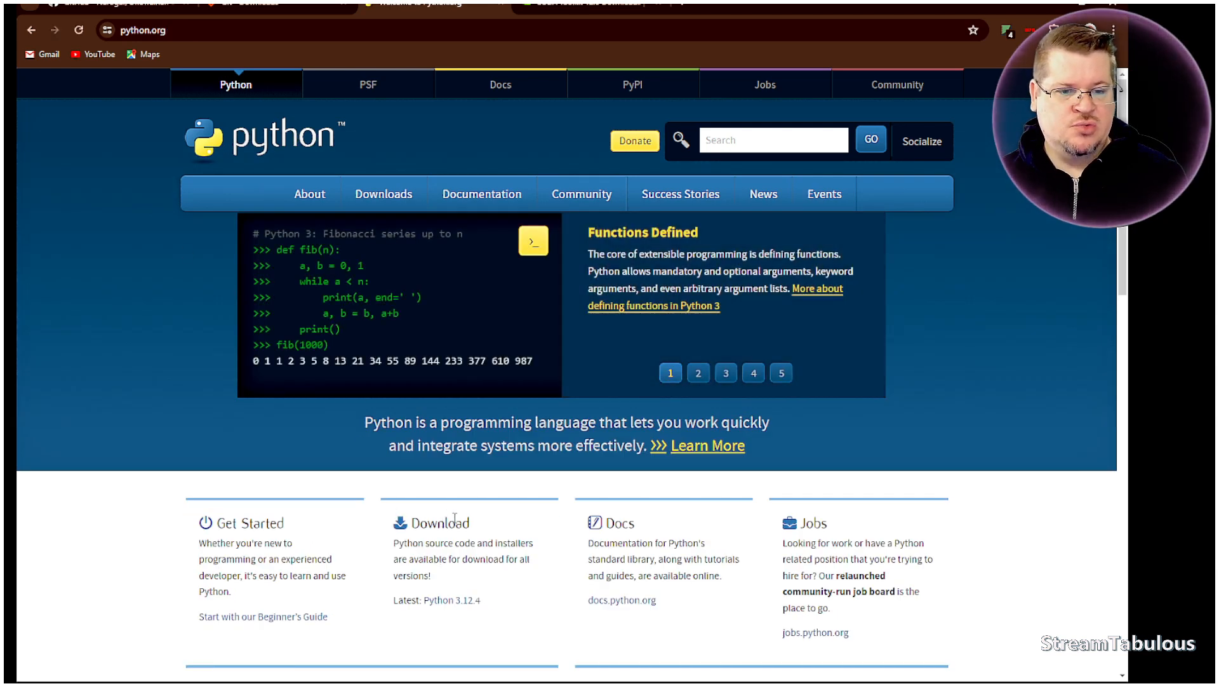
left_click(384, 194)
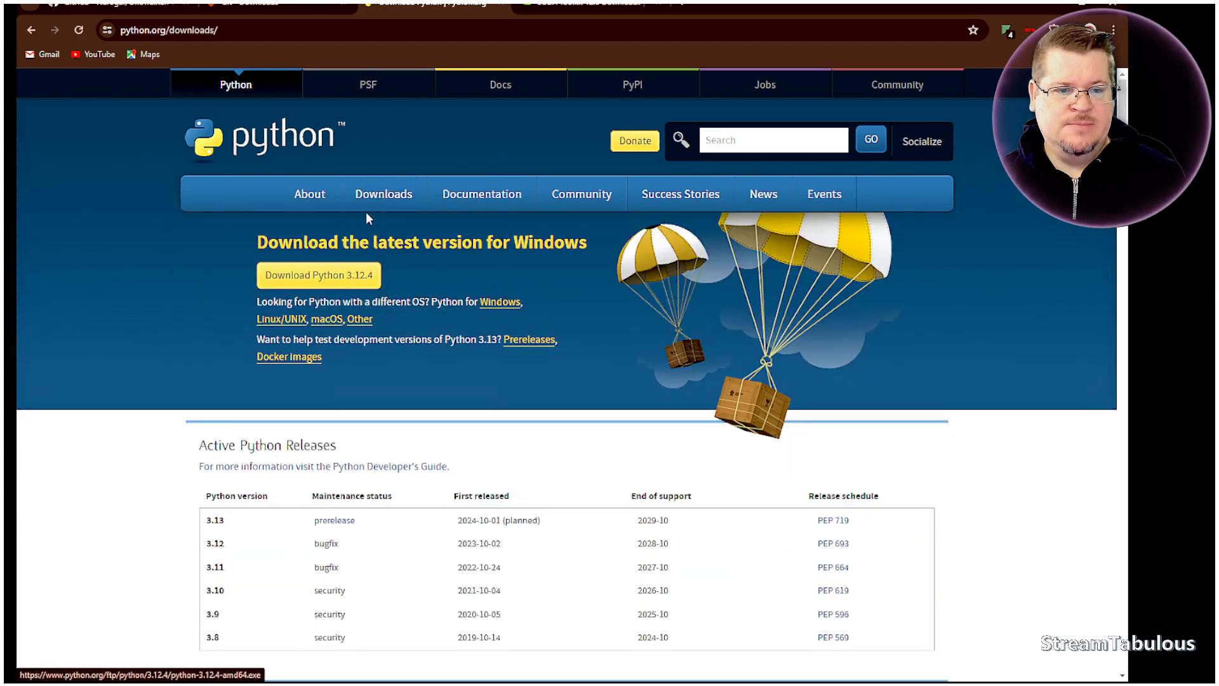
- Find Python 3.10.0 in the list of specific releases and open its download page
scroll(337, 313, "down", 3)
scroll(337, 313, "down", 3)
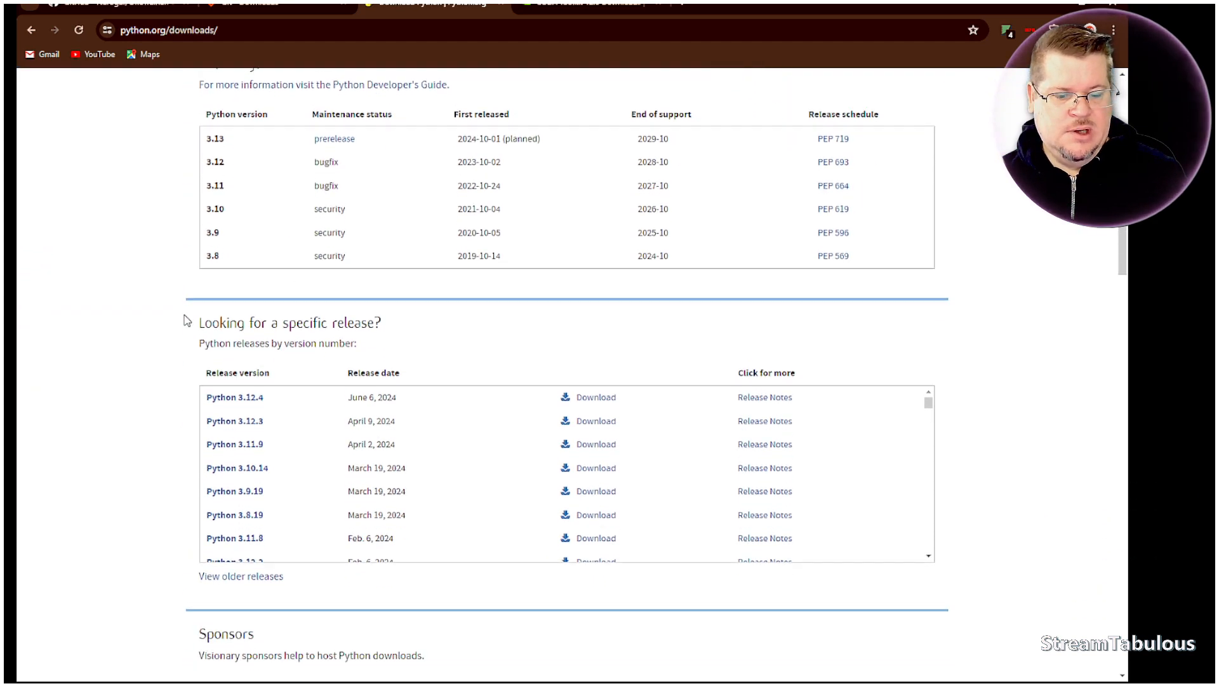
scroll(284, 355, "down", 5)
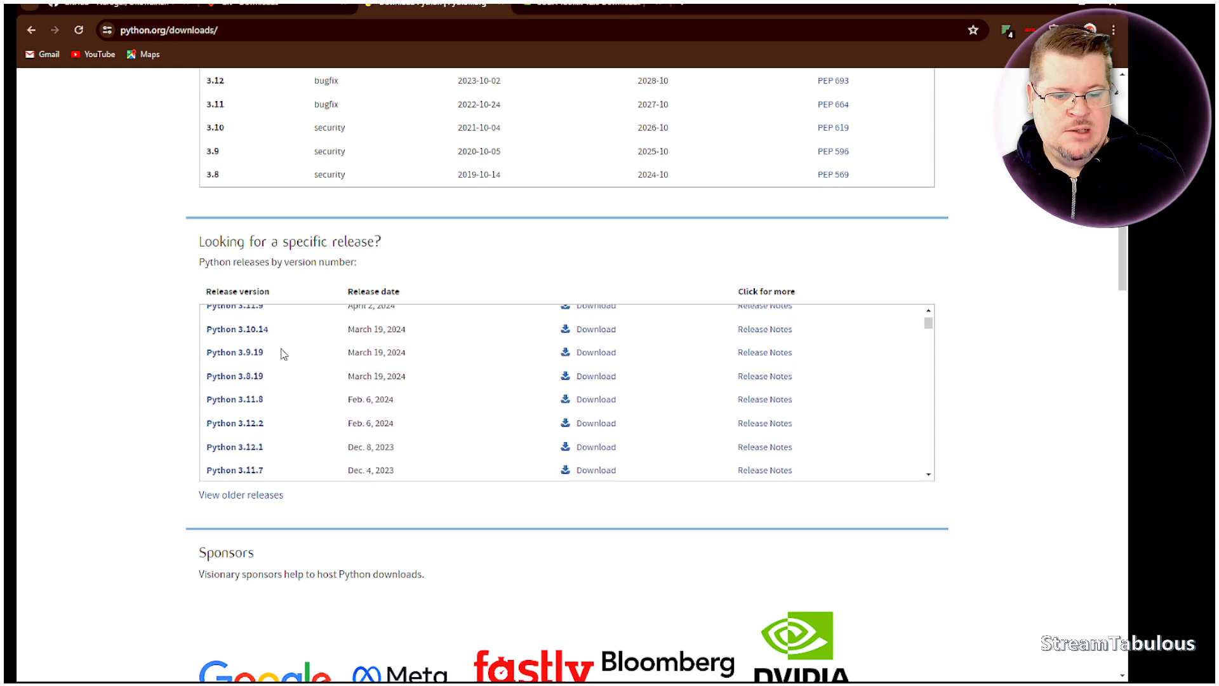
scroll(284, 354, "up", 5)
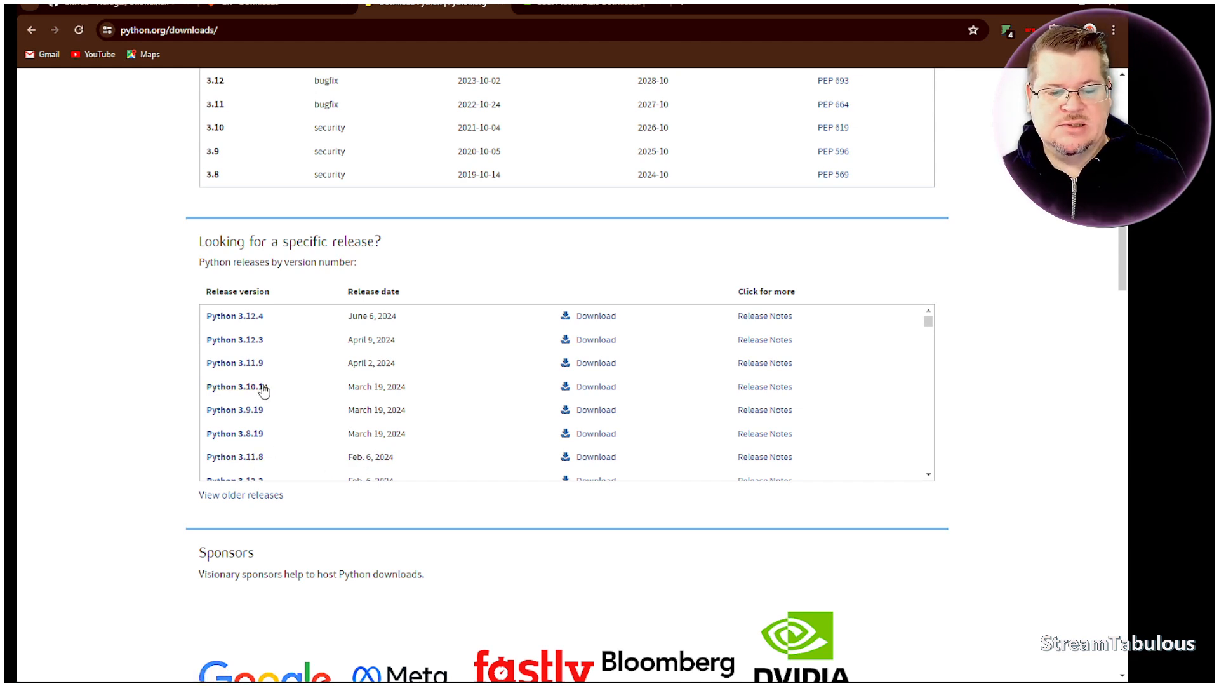
scroll(244, 359, "down", 2)
scroll(244, 359, "down", 5)
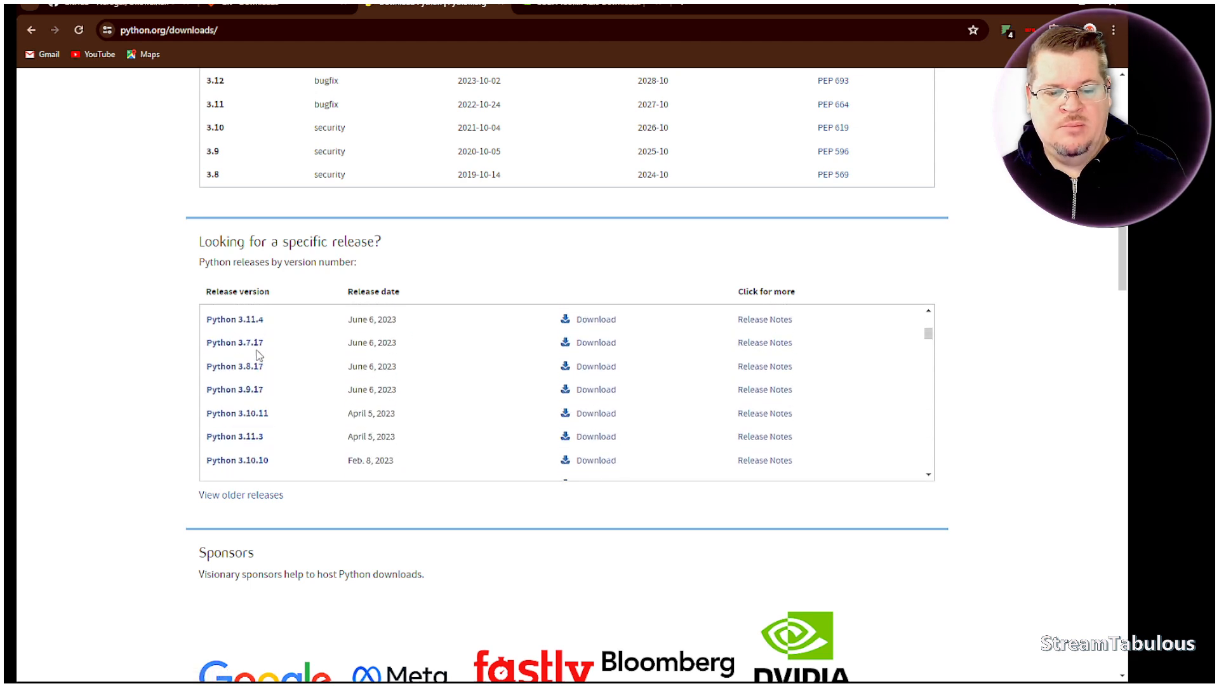
scroll(258, 356, "up", 1)
scroll(258, 355, "down", 3)
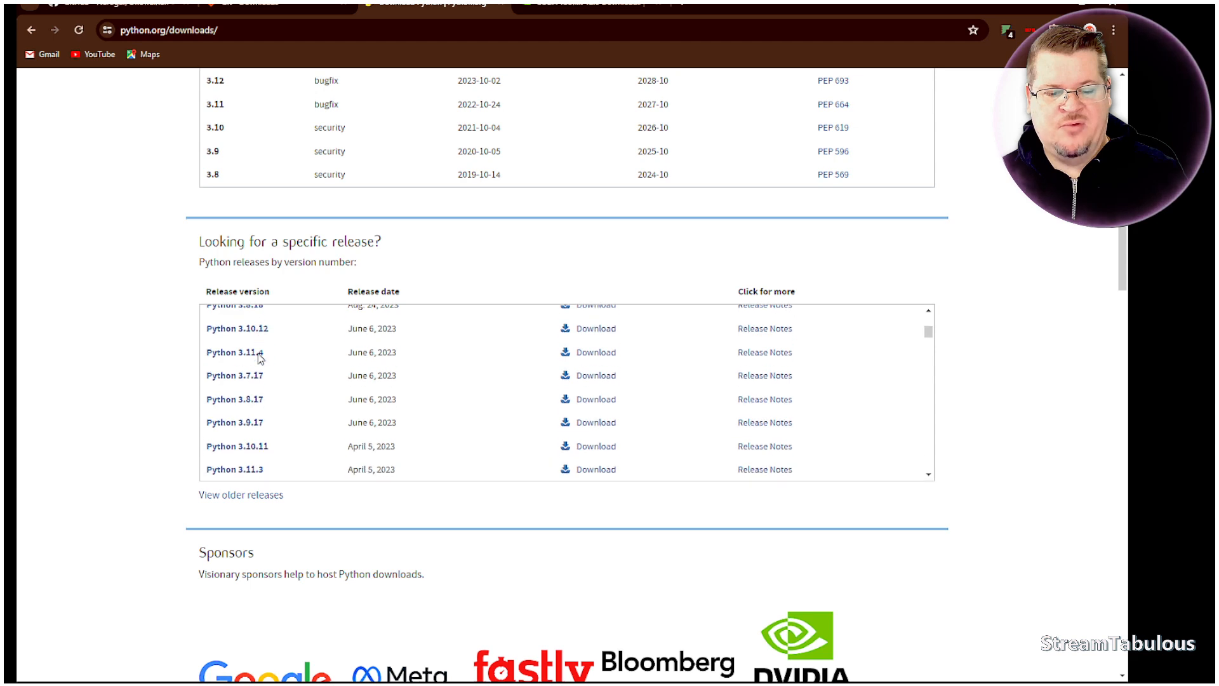
scroll(261, 375, "down", 5)
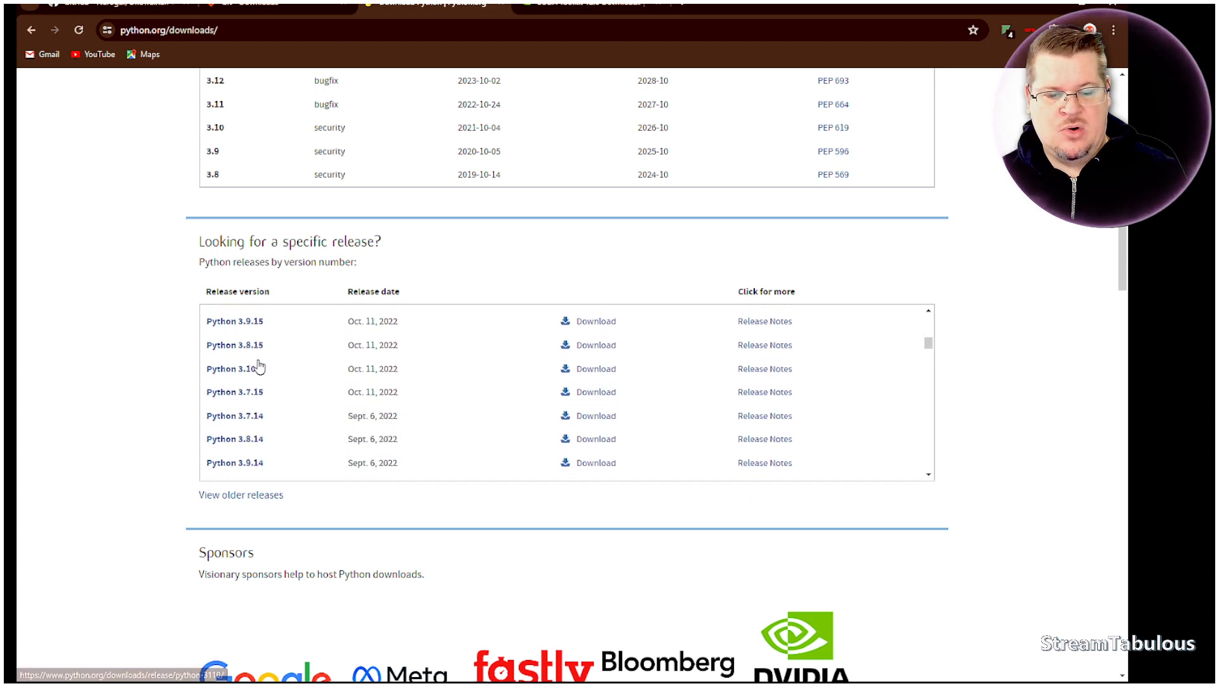
scroll(264, 393, "down", 8)
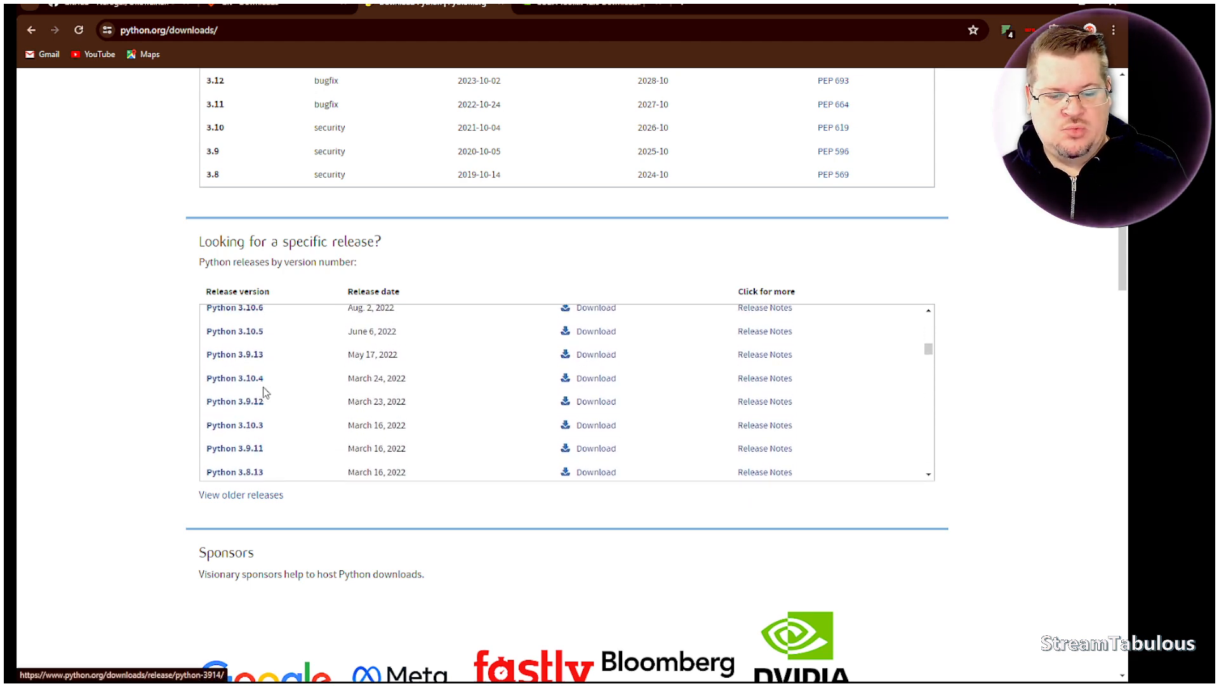
scroll(263, 387, "down", 1)
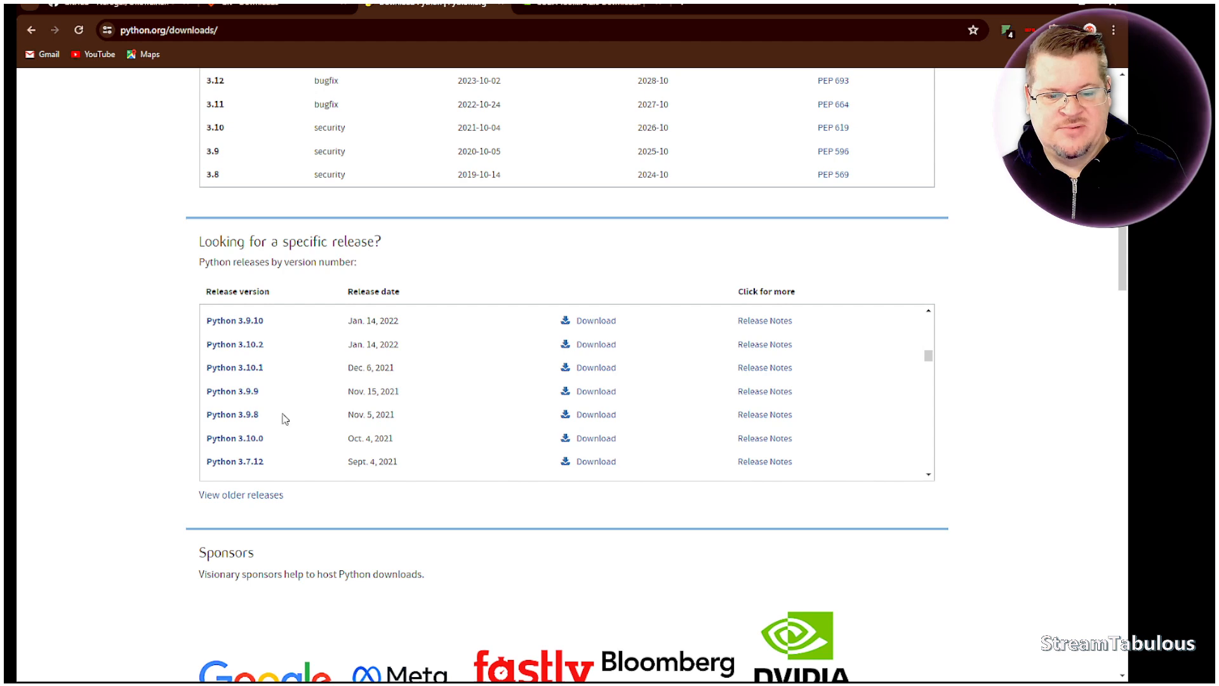
scroll(268, 392, "down", 2)
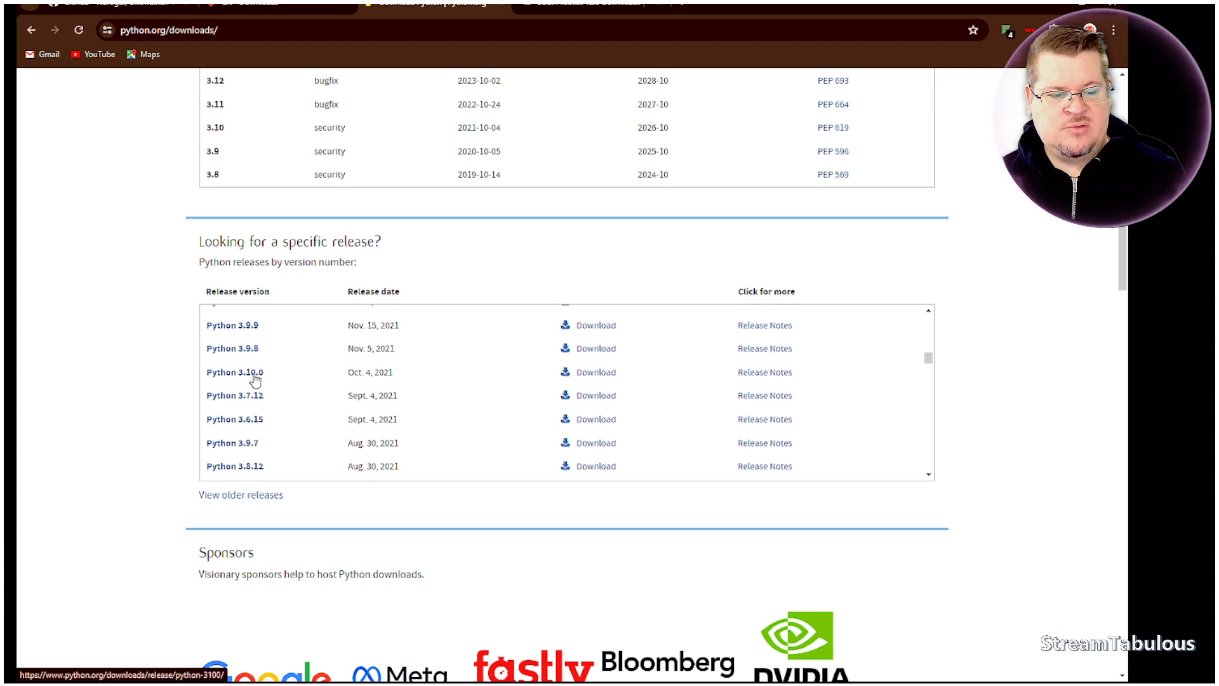
left_click(588, 377)
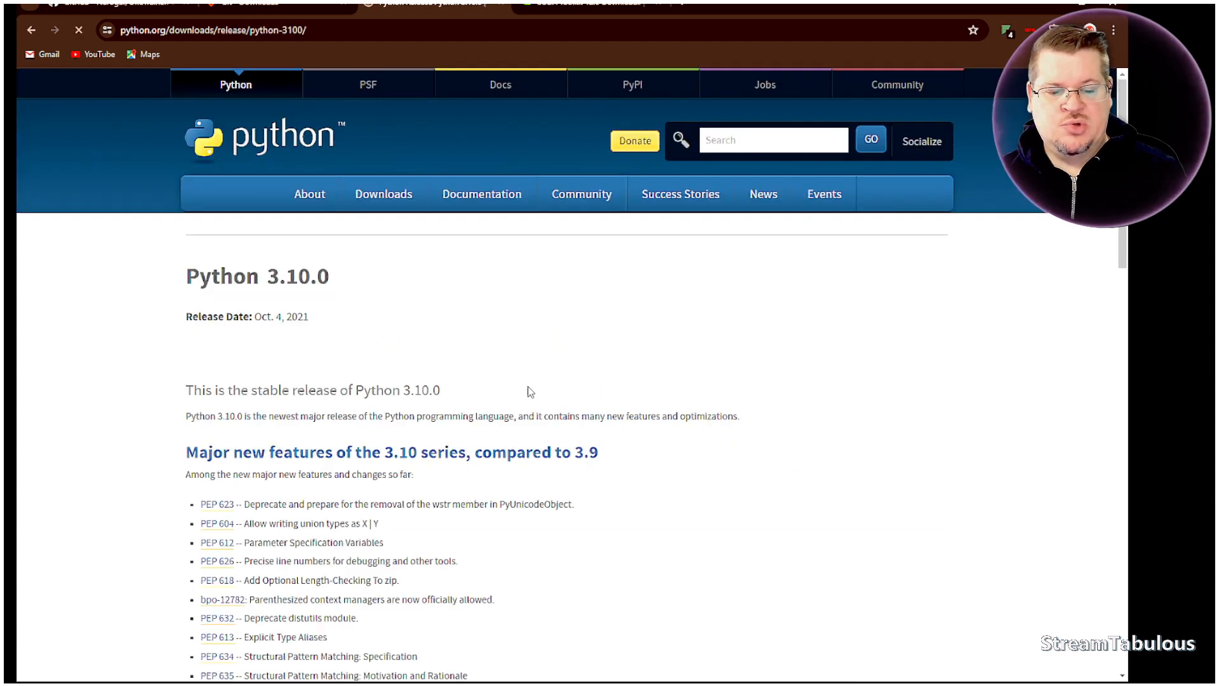
- Find the Files section with the Windows installers on the Python 3.10.0 release page
scroll(470, 355, "down", 8)
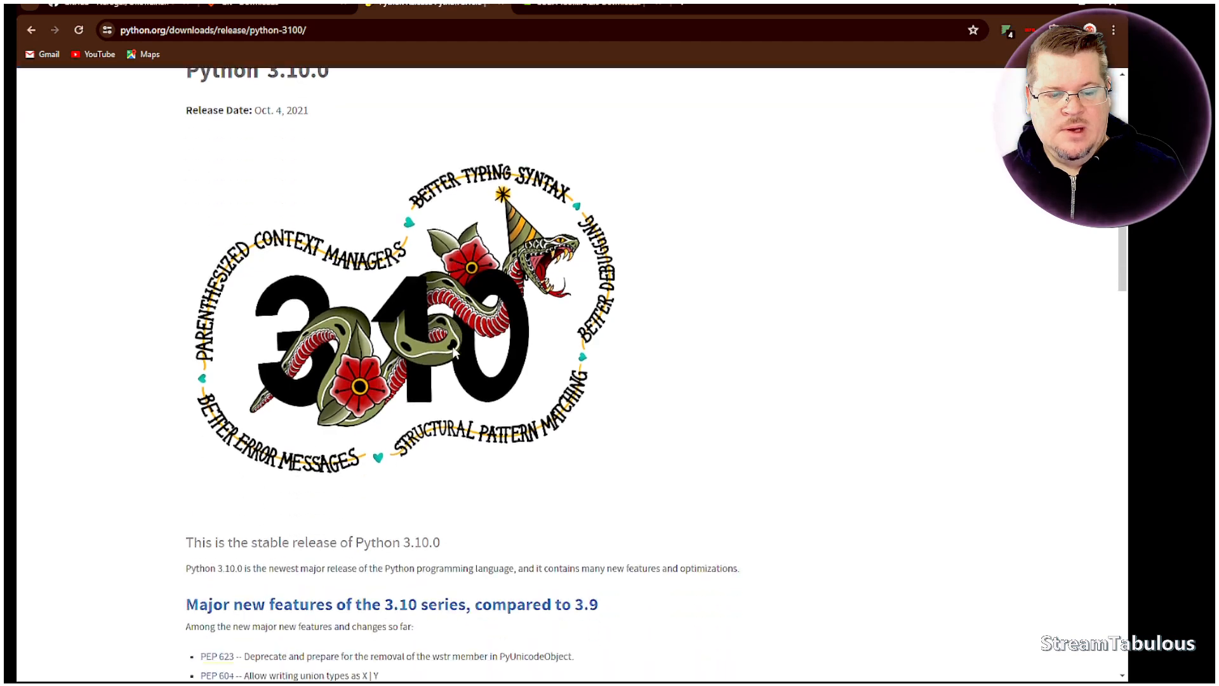
scroll(455, 353, "down", 9)
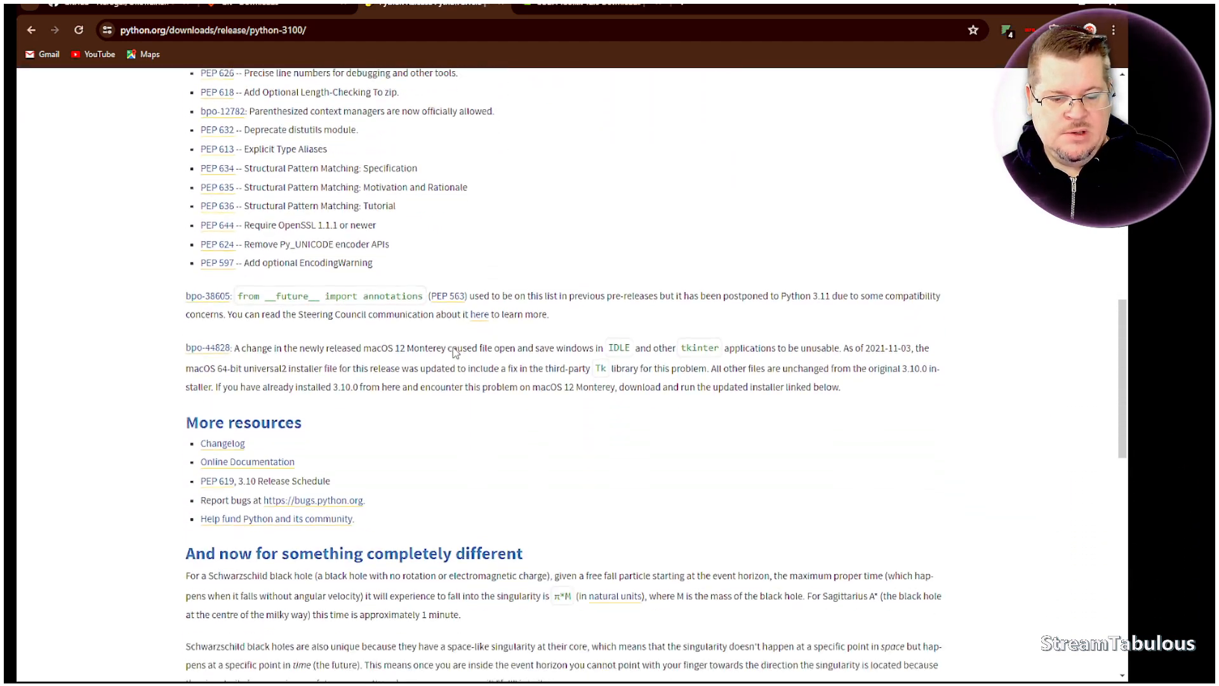
scroll(456, 353, "down", 4)
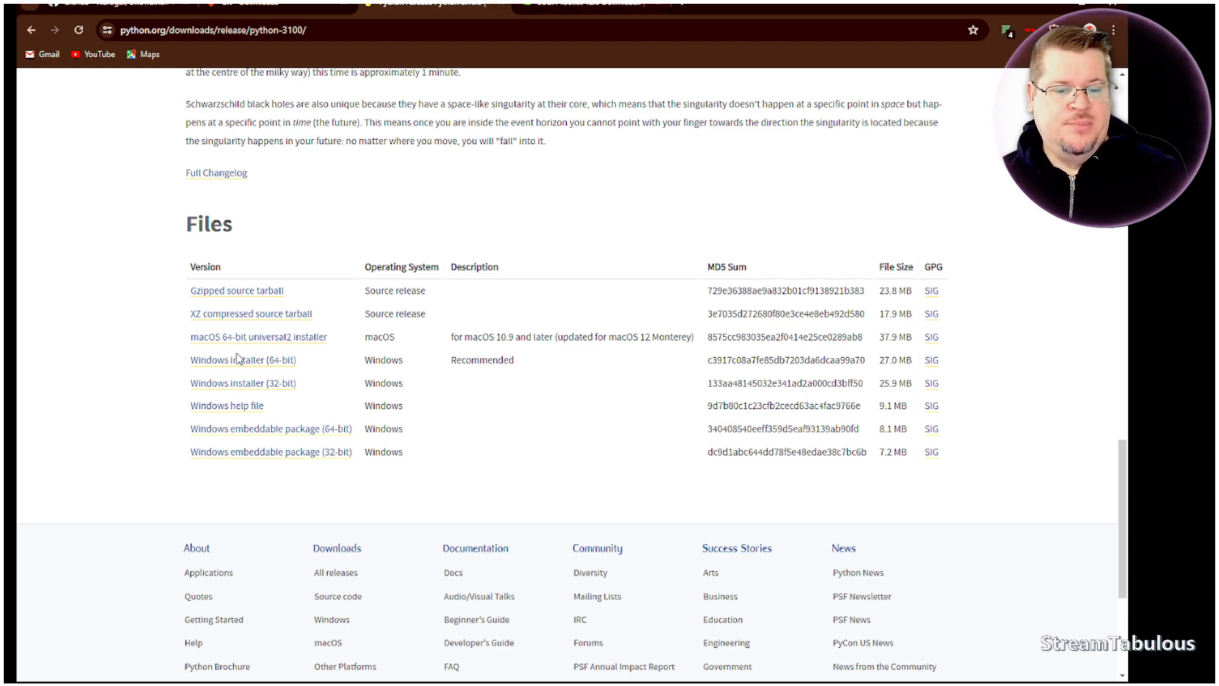
- Switch to the NVIDIA CUDA Toolkit 12.5 Downloads page and dismiss the CUDA SDK updates subscription form
left_click(590, 6)
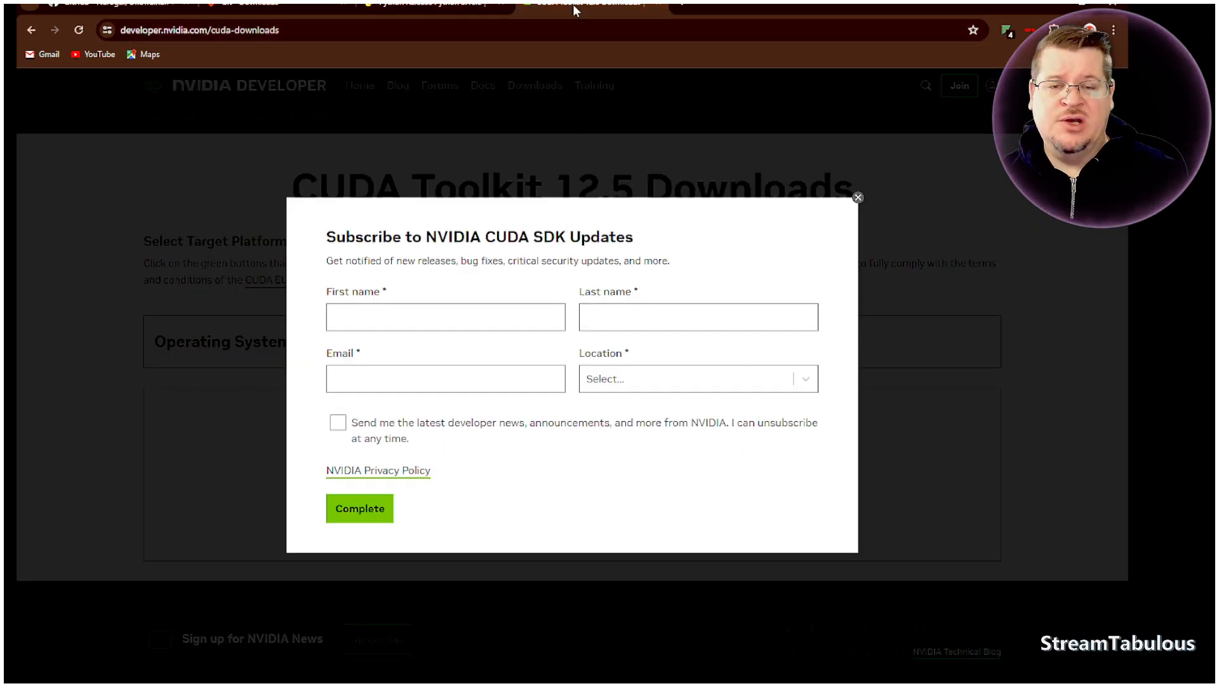
left_click(594, 320)
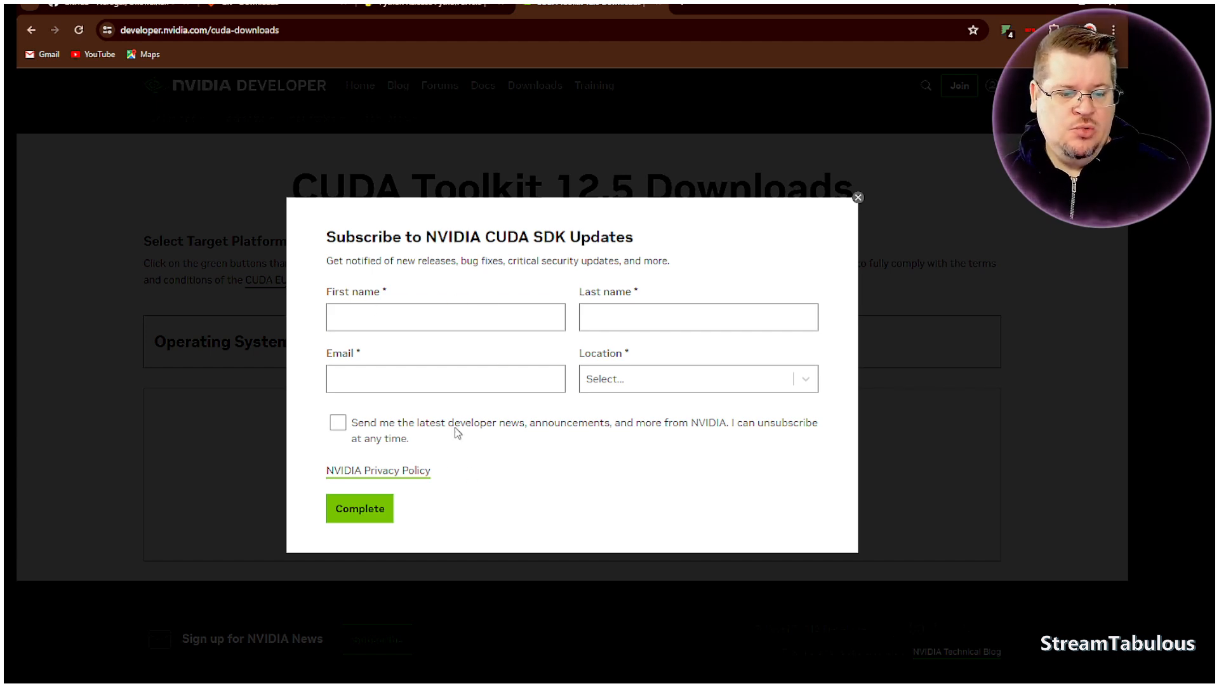
left_click(858, 199)
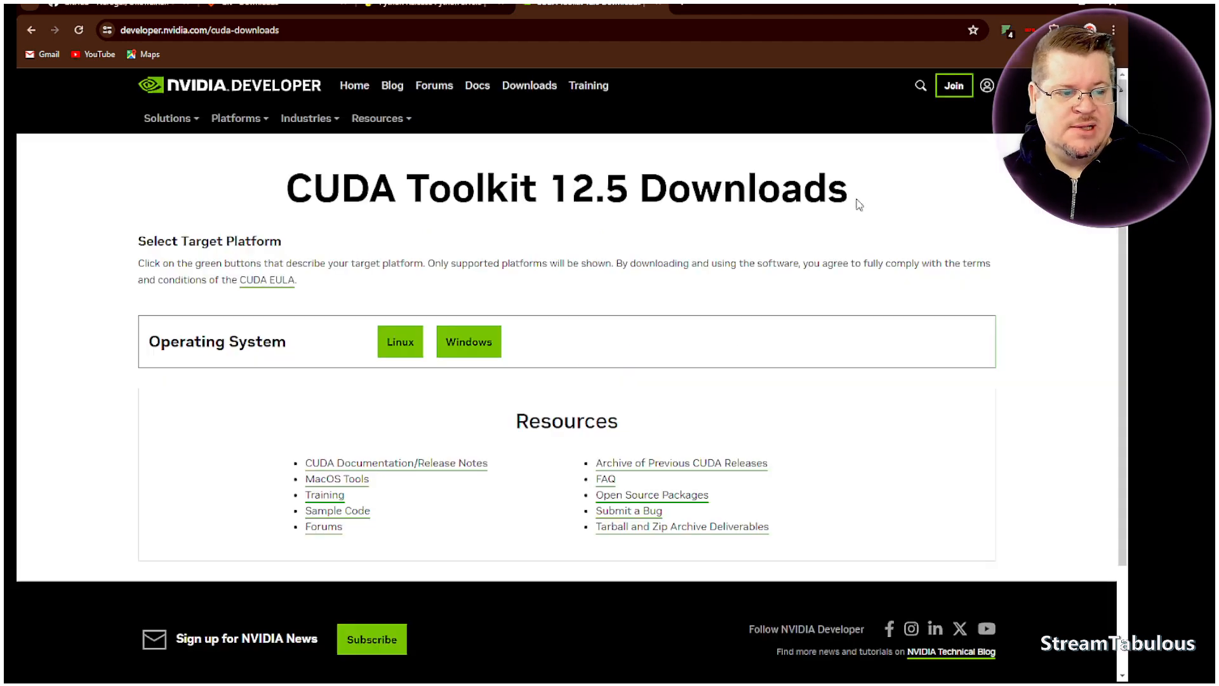
- Set the CUDA target platform to Windows, x86_64, version 10, and review the local and network installer types
left_click(473, 345)
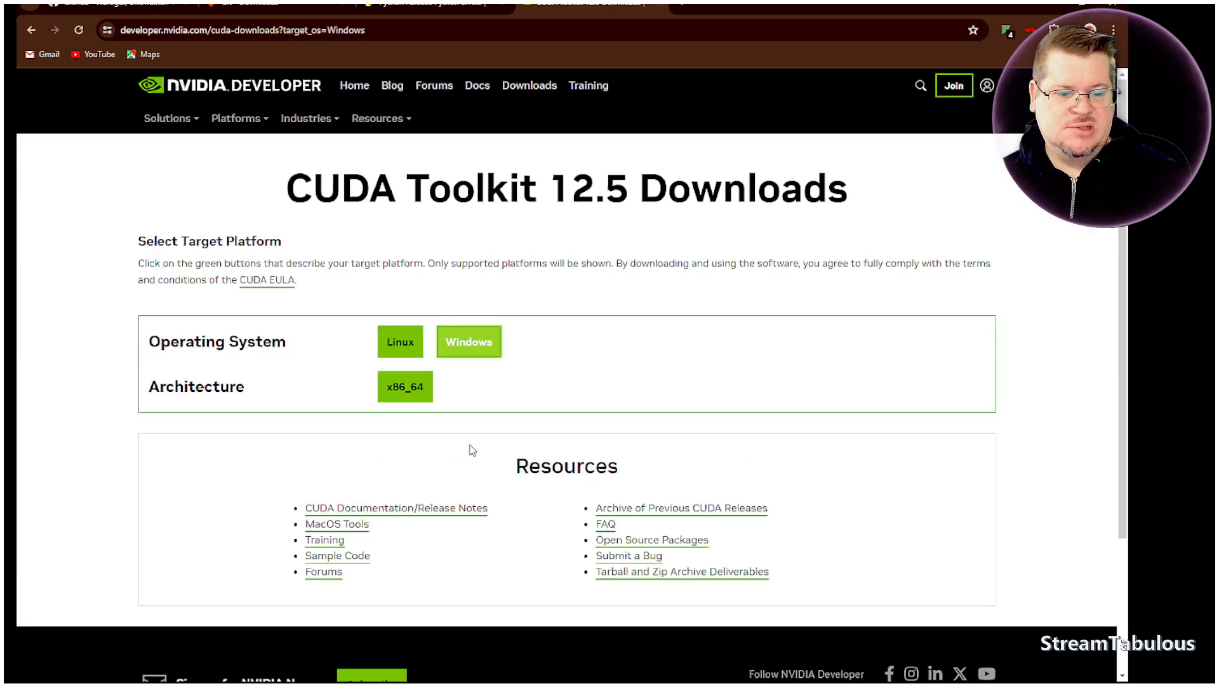
left_click(407, 389)
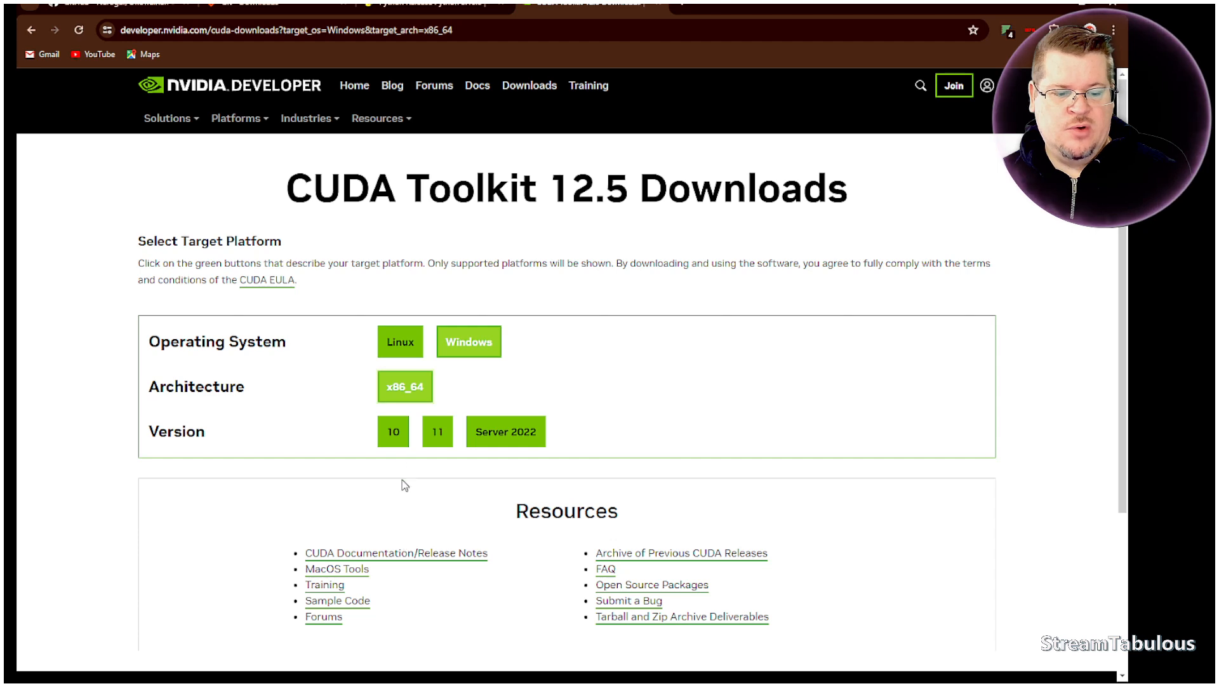
left_click(396, 437)
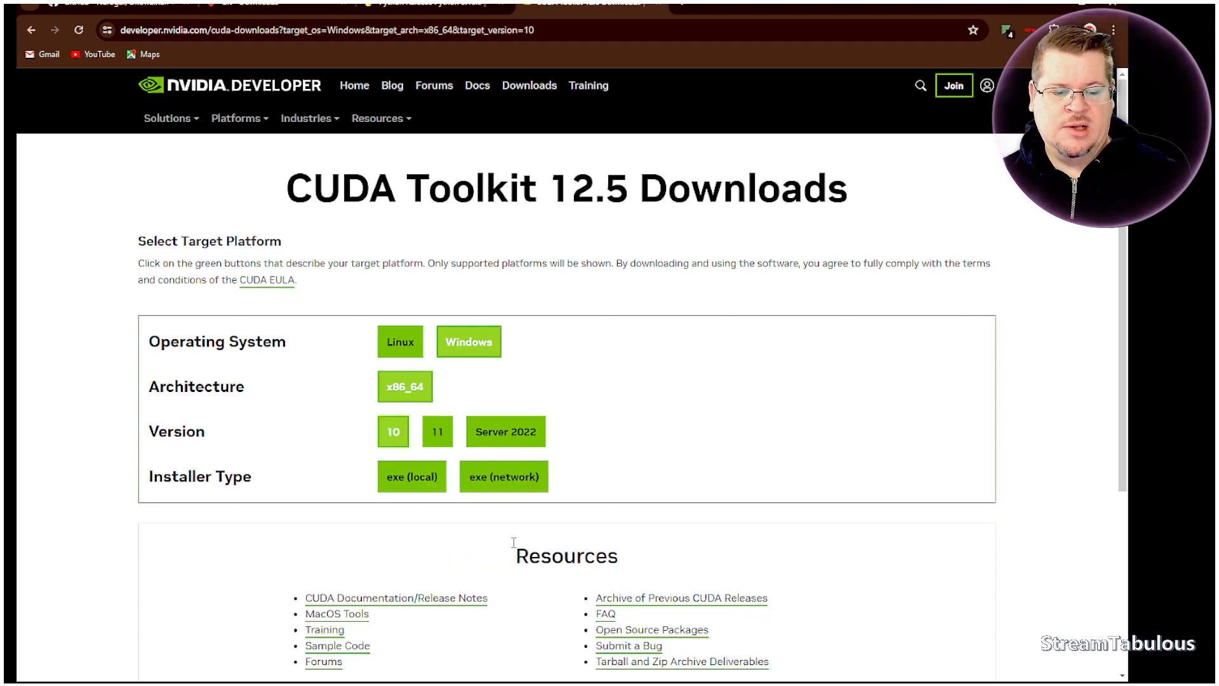
mouse_move(401, 491)
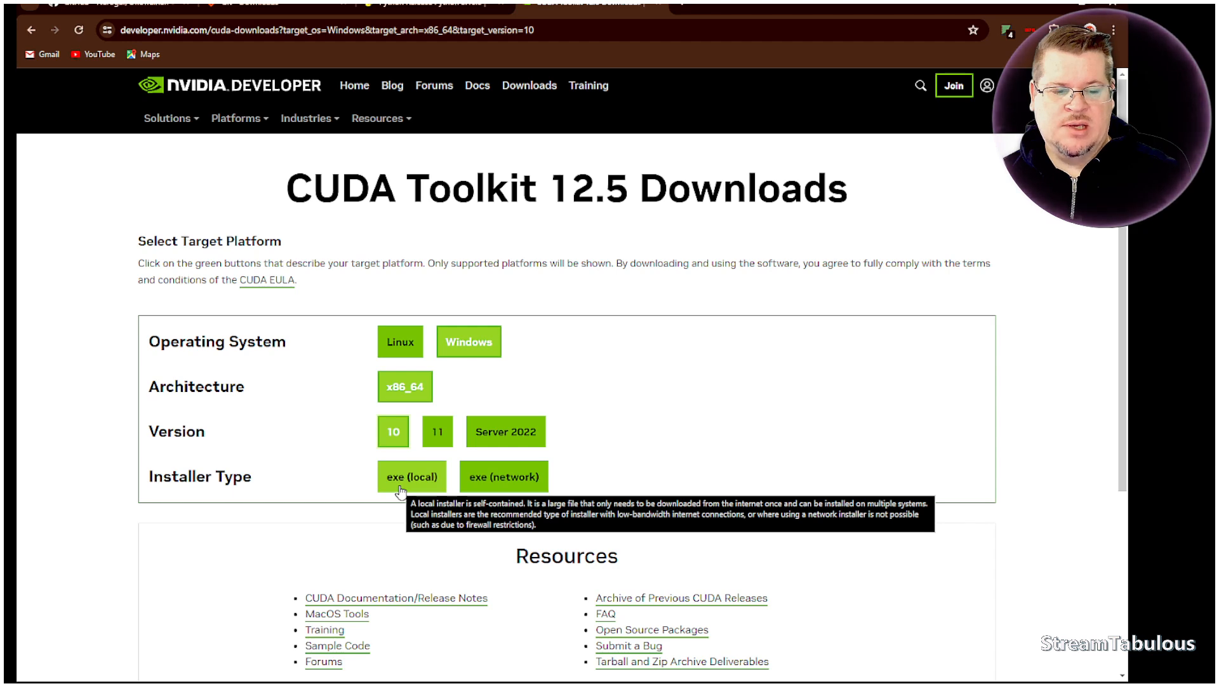
scroll(661, 435, "down", 3)
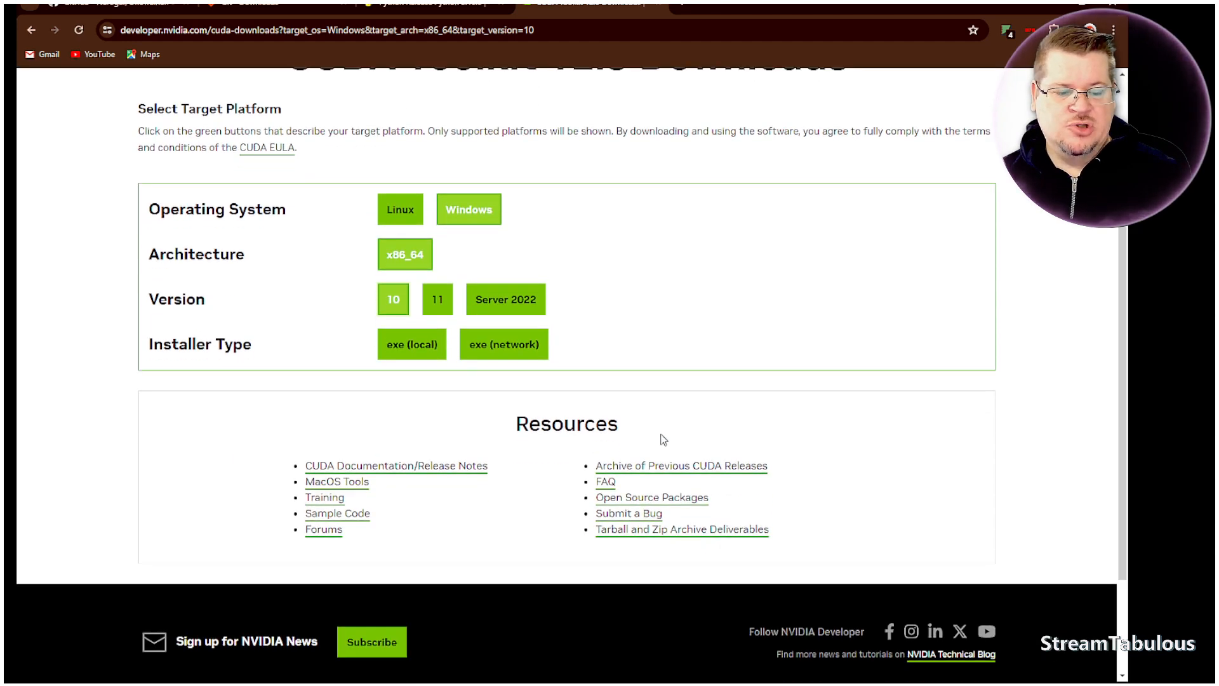
scroll(661, 435, "up", 3)
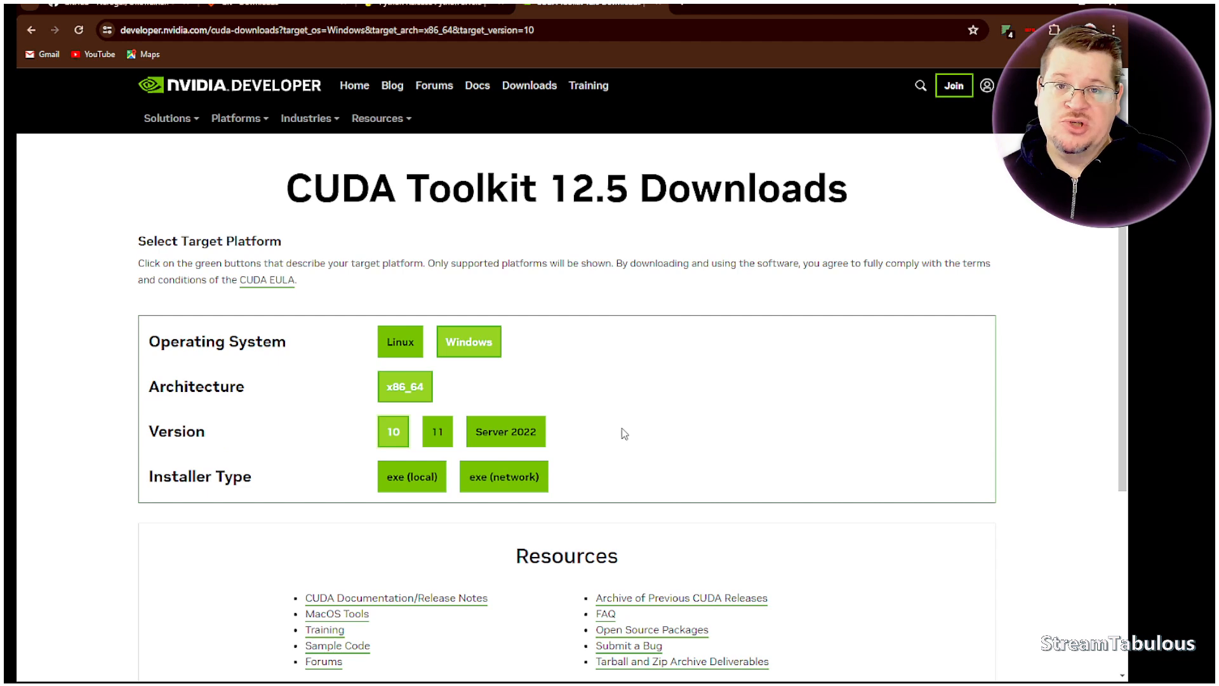
scroll(625, 433, "down", 1)
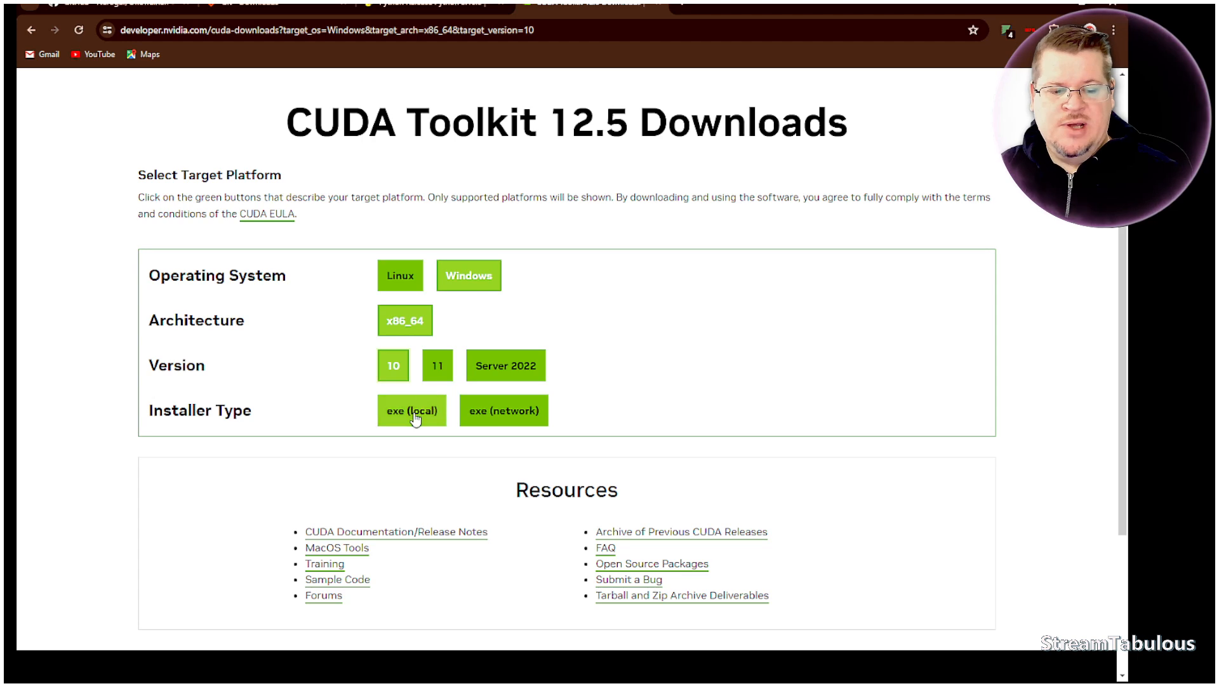
- Return to the OneTrainer GitHub page and copy the git clone command from the Automatic installation instructions
left_click(129, 5)
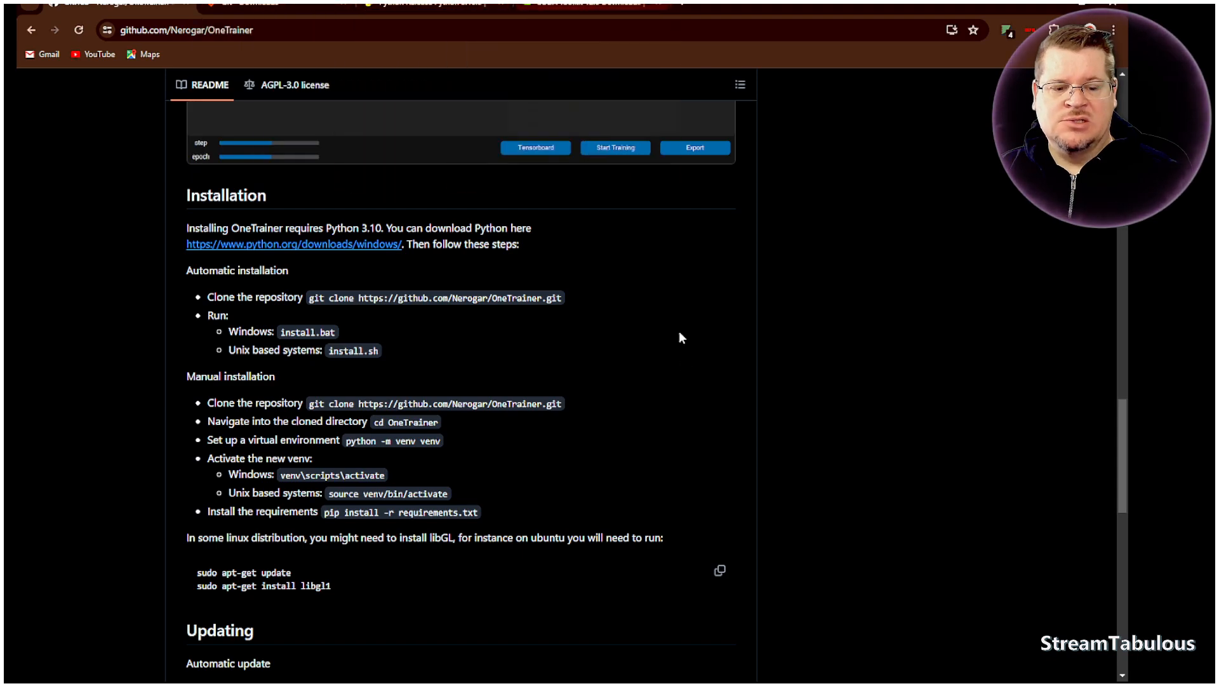
scroll(258, 273, "up", 20)
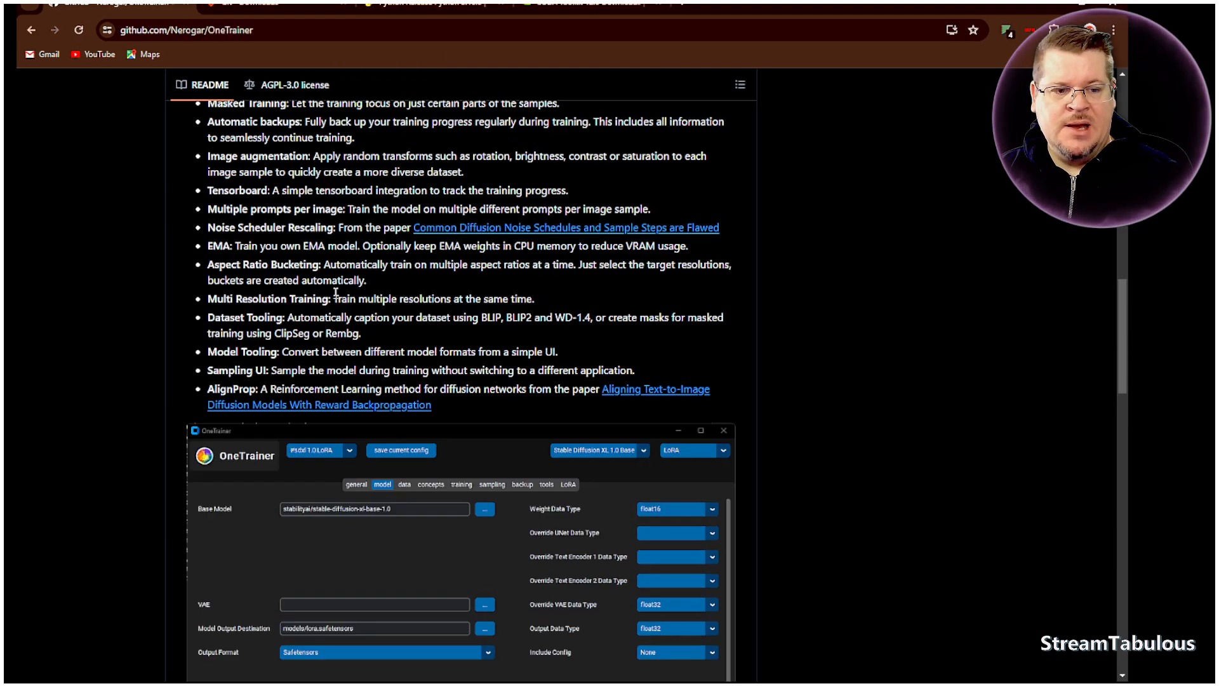
scroll(335, 294, "down", 13)
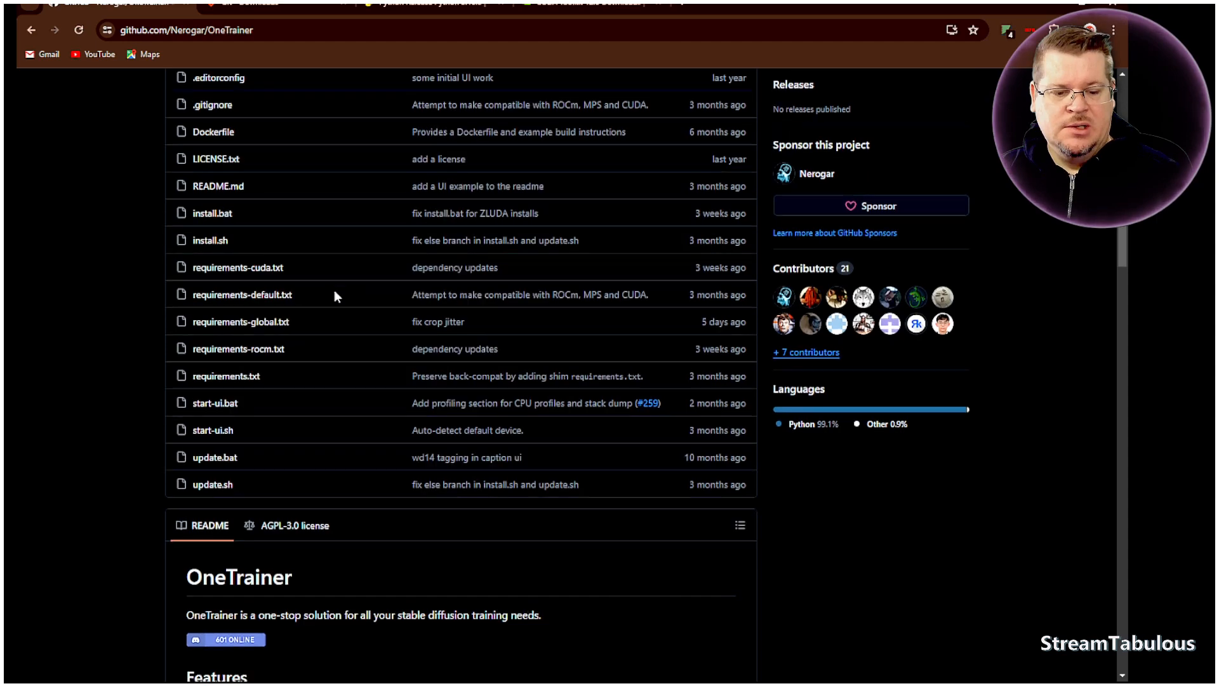
scroll(341, 314, "down", 11)
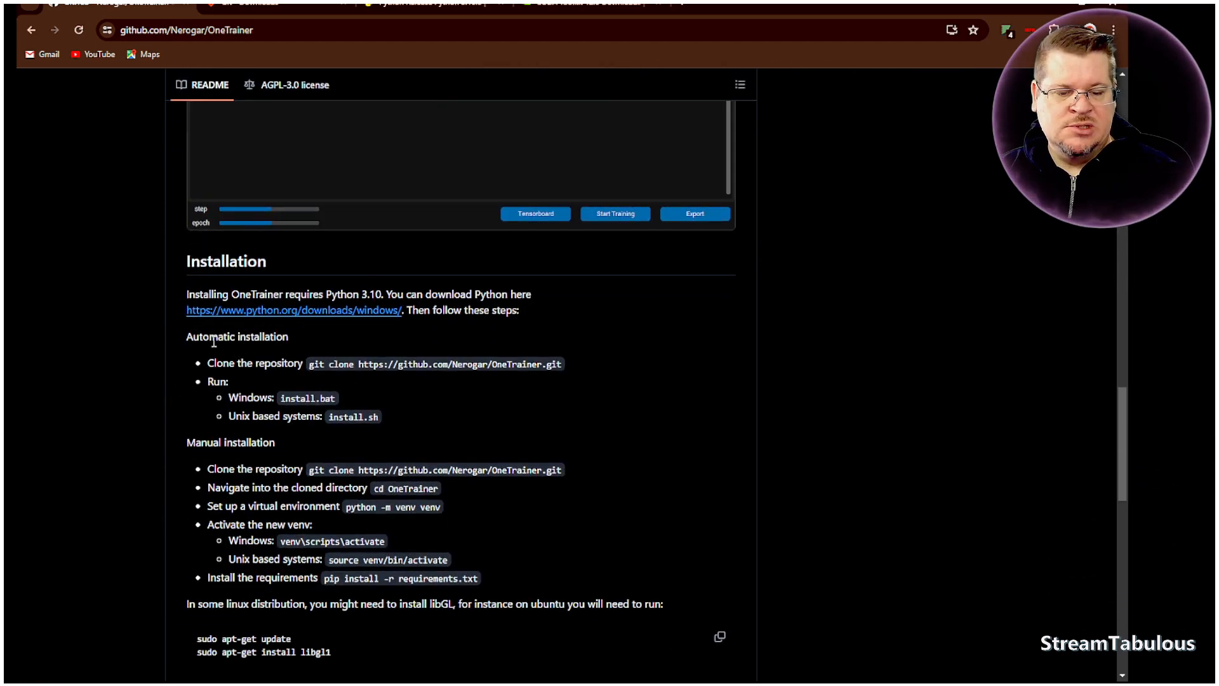
mouse_move(561, 364)
left_mouse_down()
mouse_move(291, 365)
mouse_move(313, 365)
left_mouse_up()
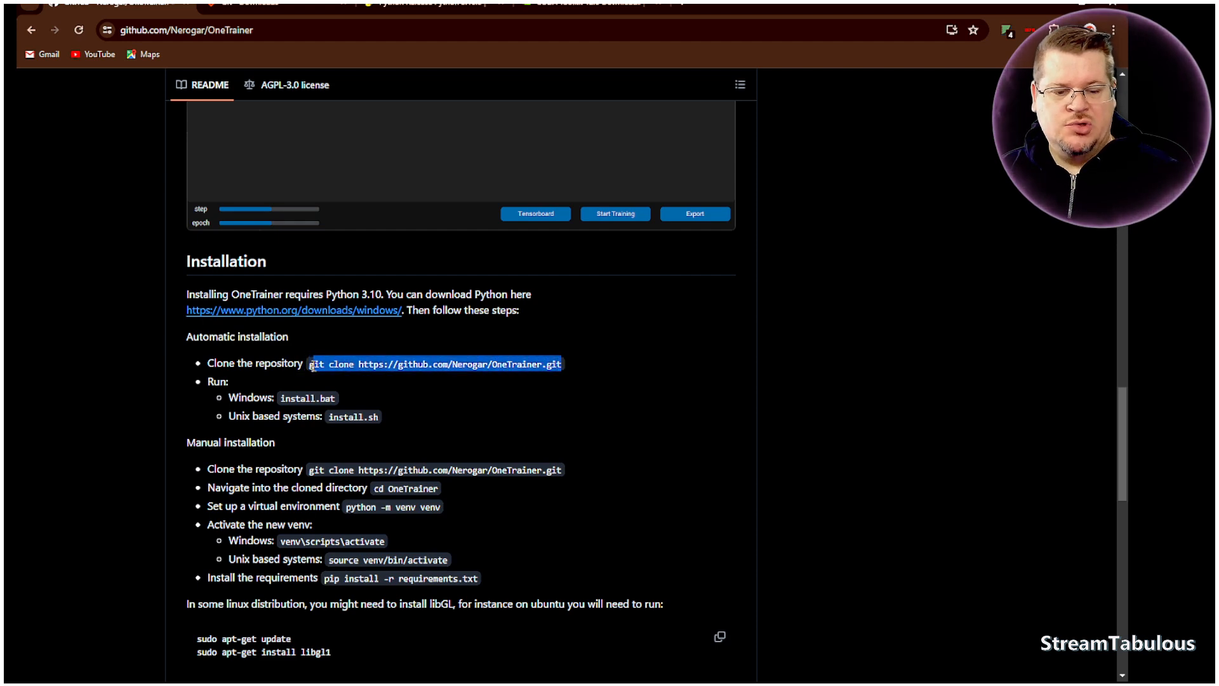
right_click(349, 373)
left_click(360, 378)
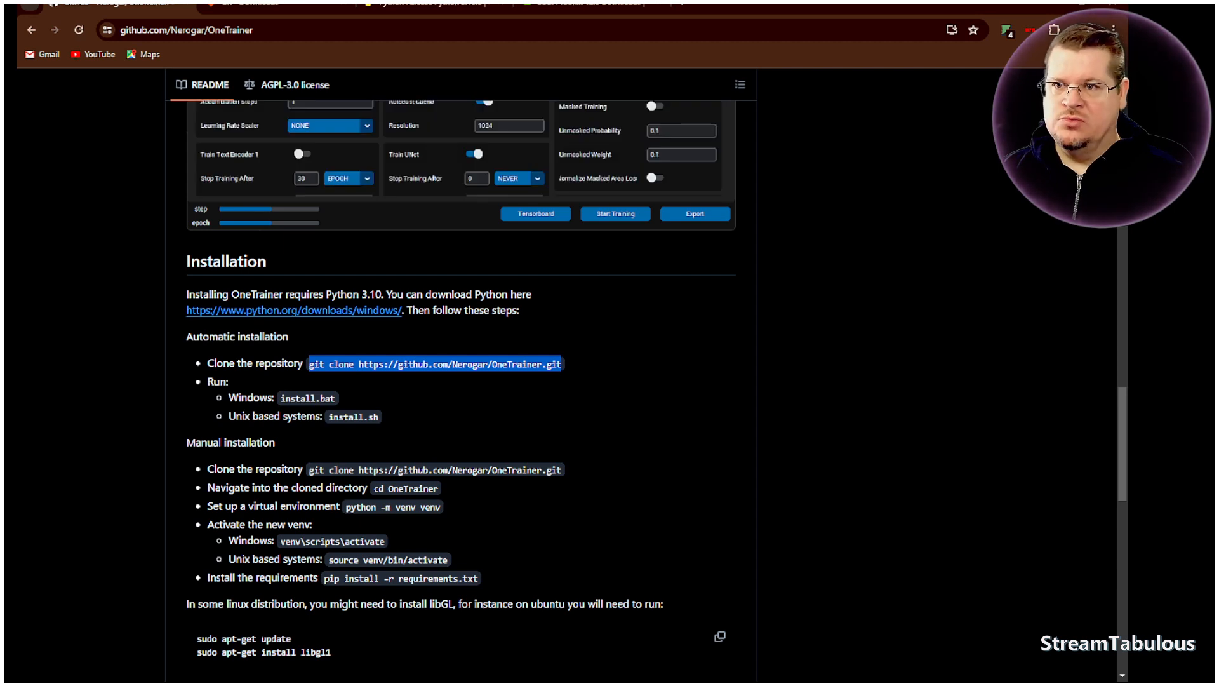
- Switch to the E:\Programs\OneTrainer folder in File Explorer and open a command prompt at that location
left_click_drag(6, 273, 660, 4)
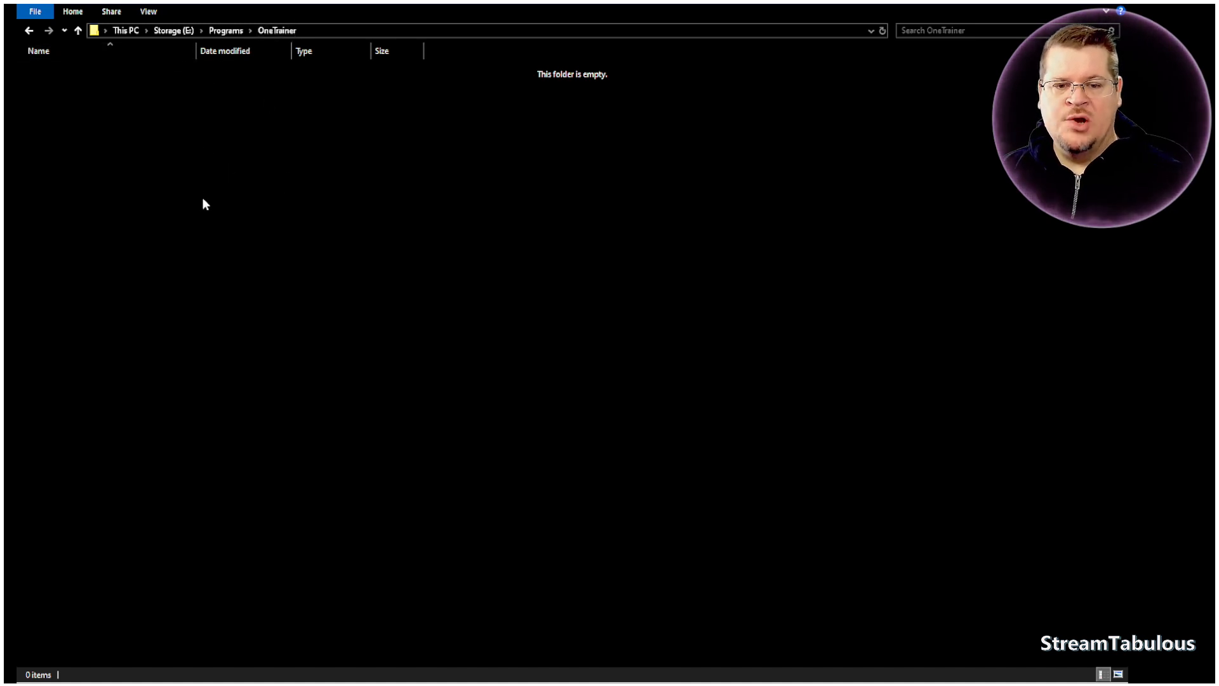
left_click(357, 31)
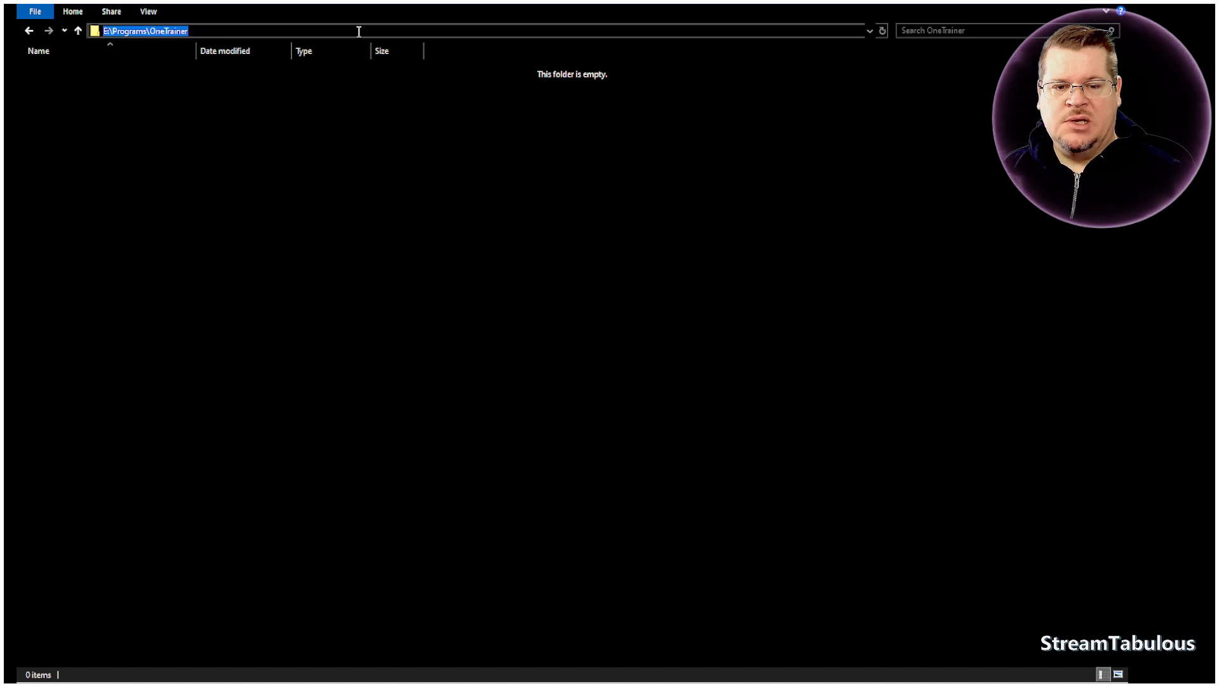
type("cmd")
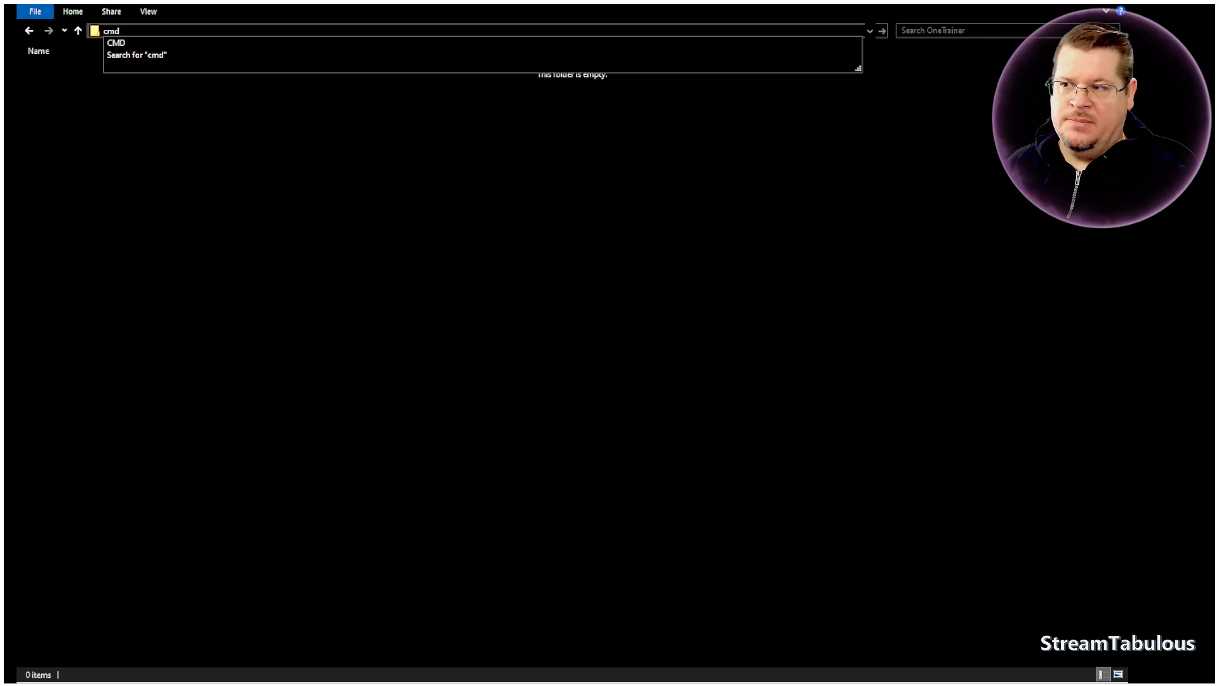
key("Return")
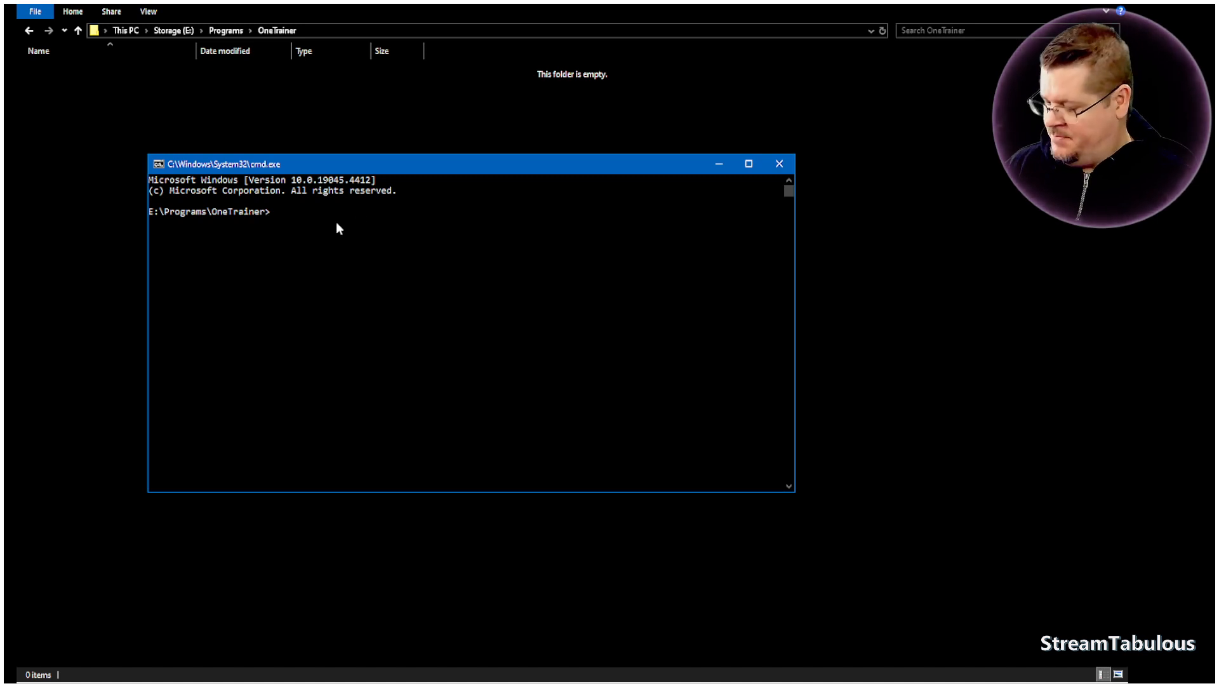
key("ctrl+v")
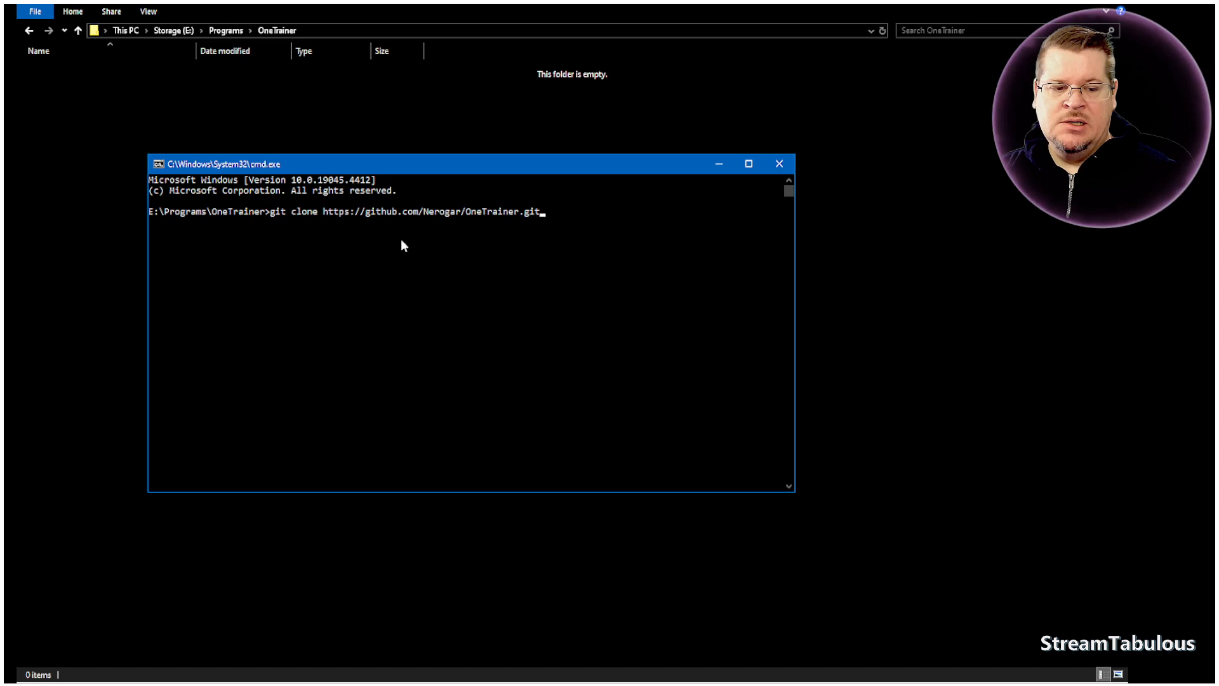
key("Return")
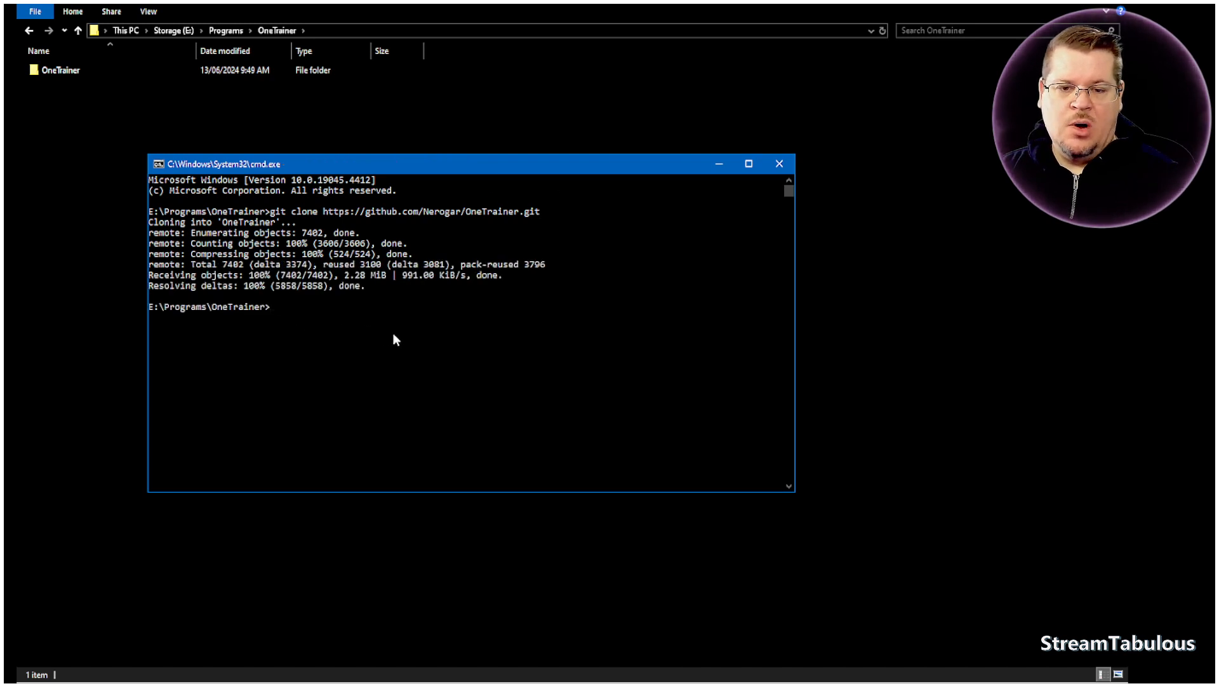
left_click_drag(596, 163, 523, 168)
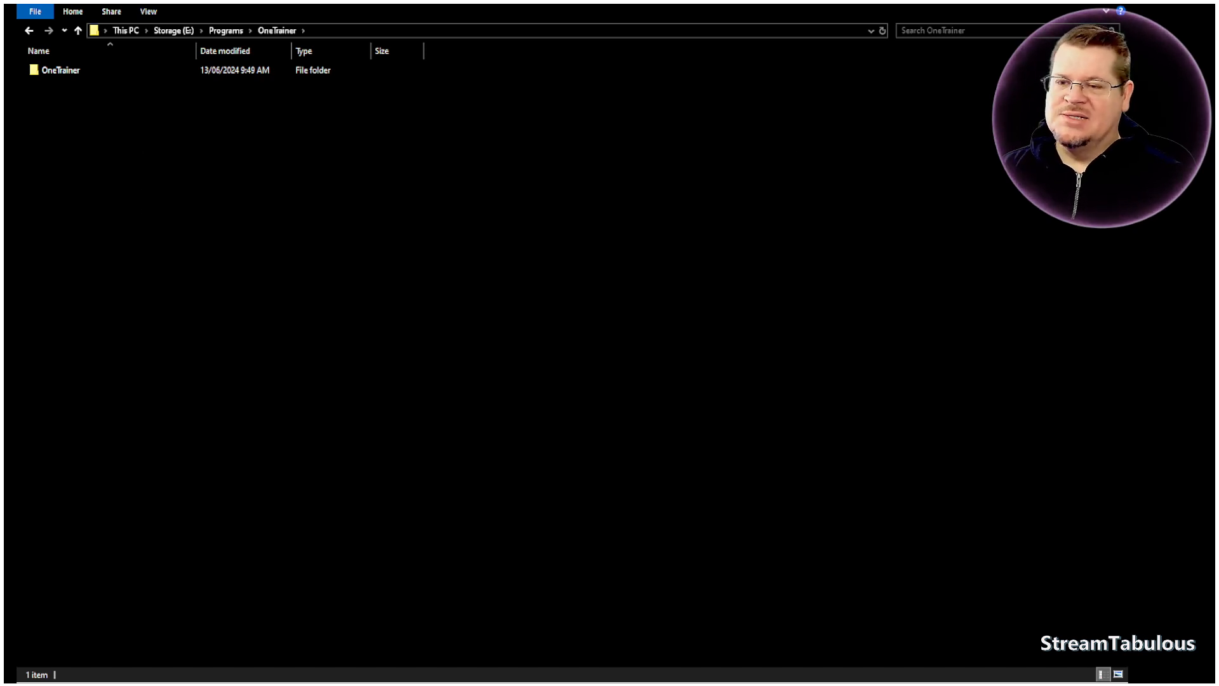
- Open the cloned OneTrainer folder and run install.bat
double_click(79, 72)
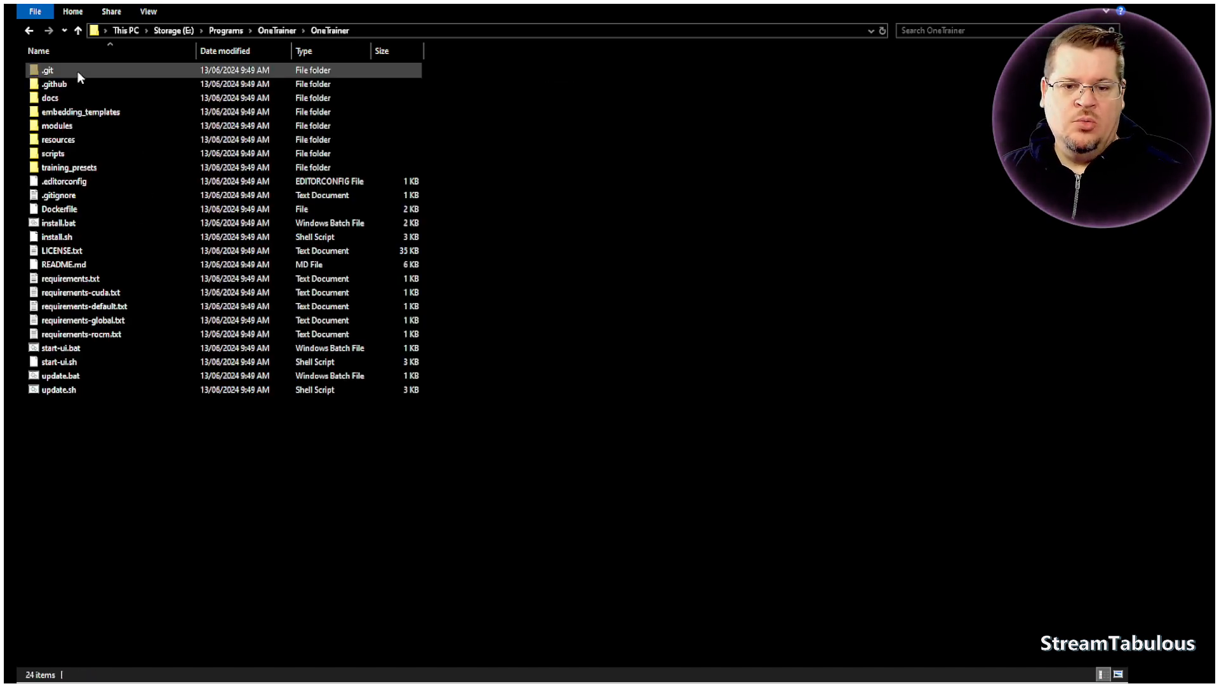
double_click(64, 224)
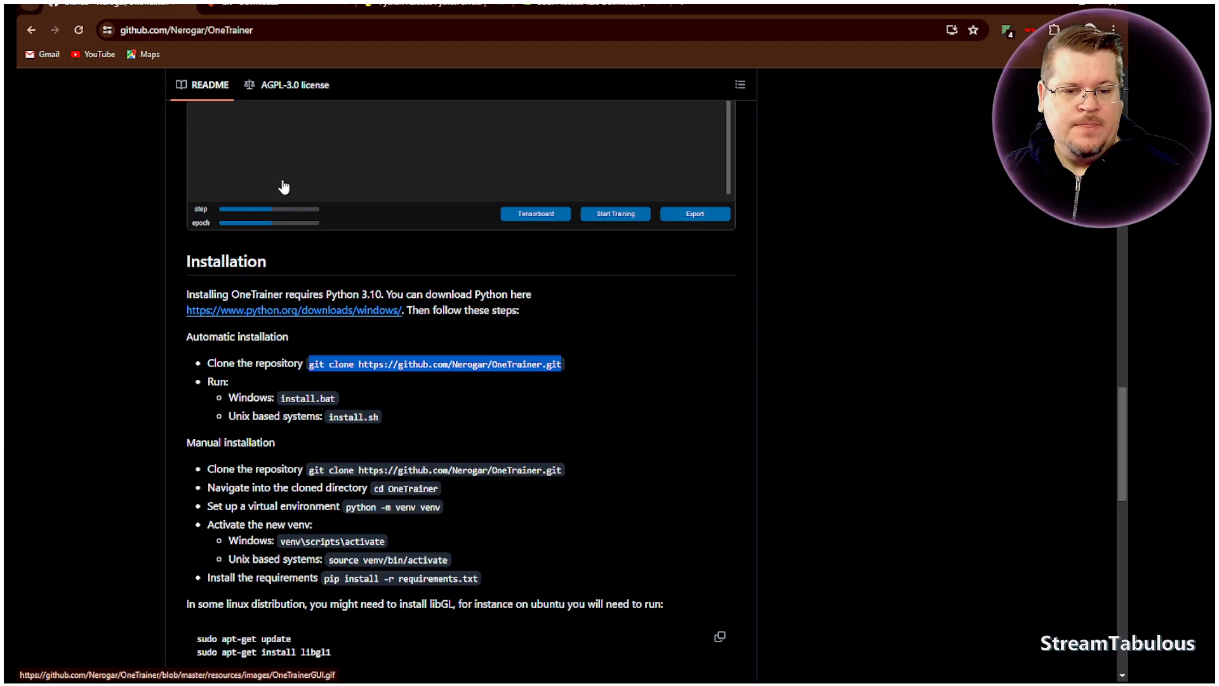
- Switch to the OneTrainer GitHub page and examine the repository's file list, About details and README introduction
scroll(281, 187, "up", 5)
scroll(247, 268, "up", 15)
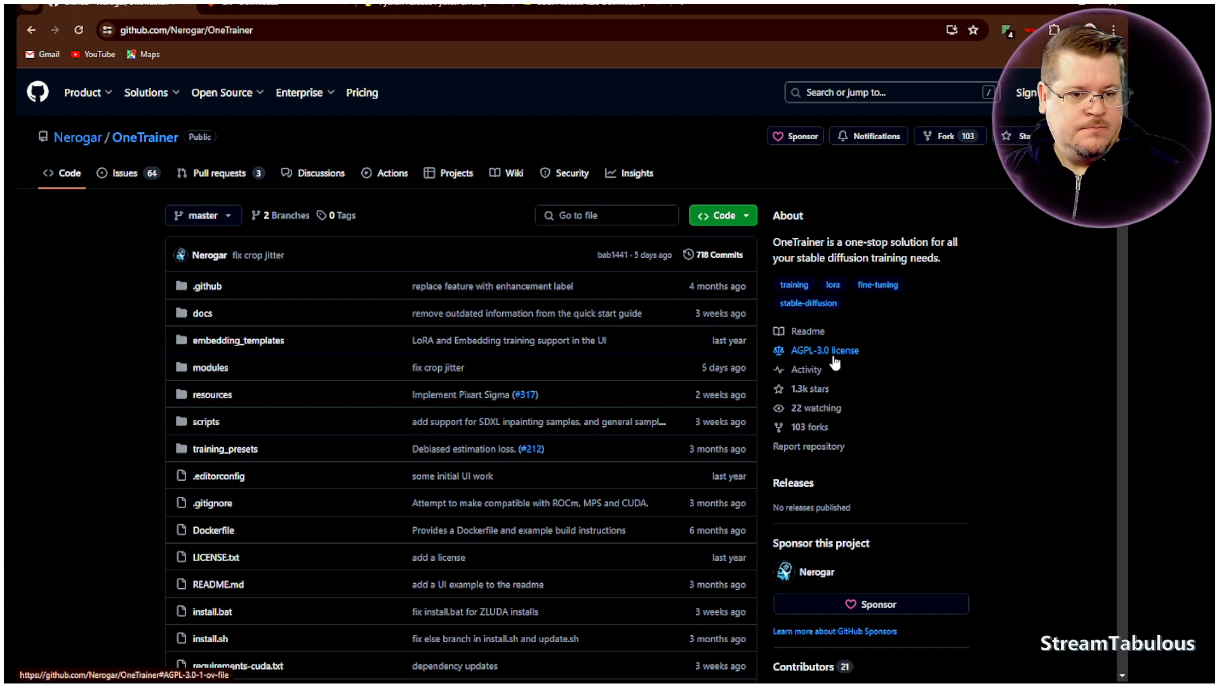
scroll(867, 357, "down", 1)
scroll(867, 357, "down", 3)
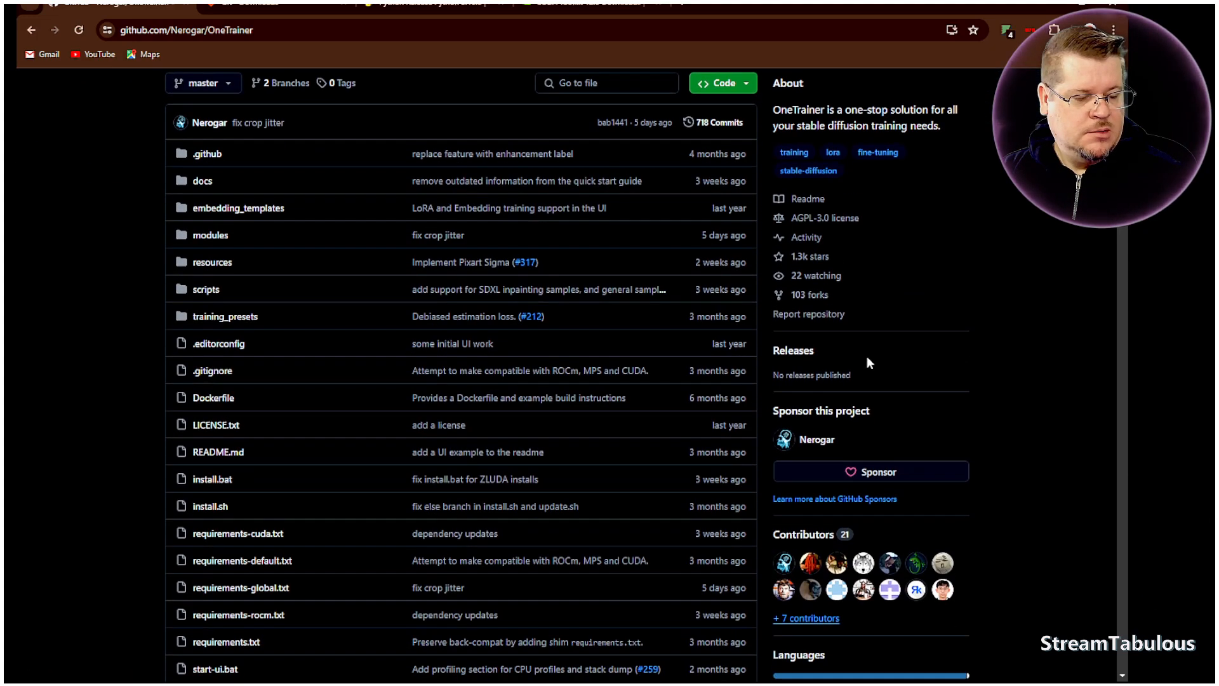
scroll(862, 411, "up", 3)
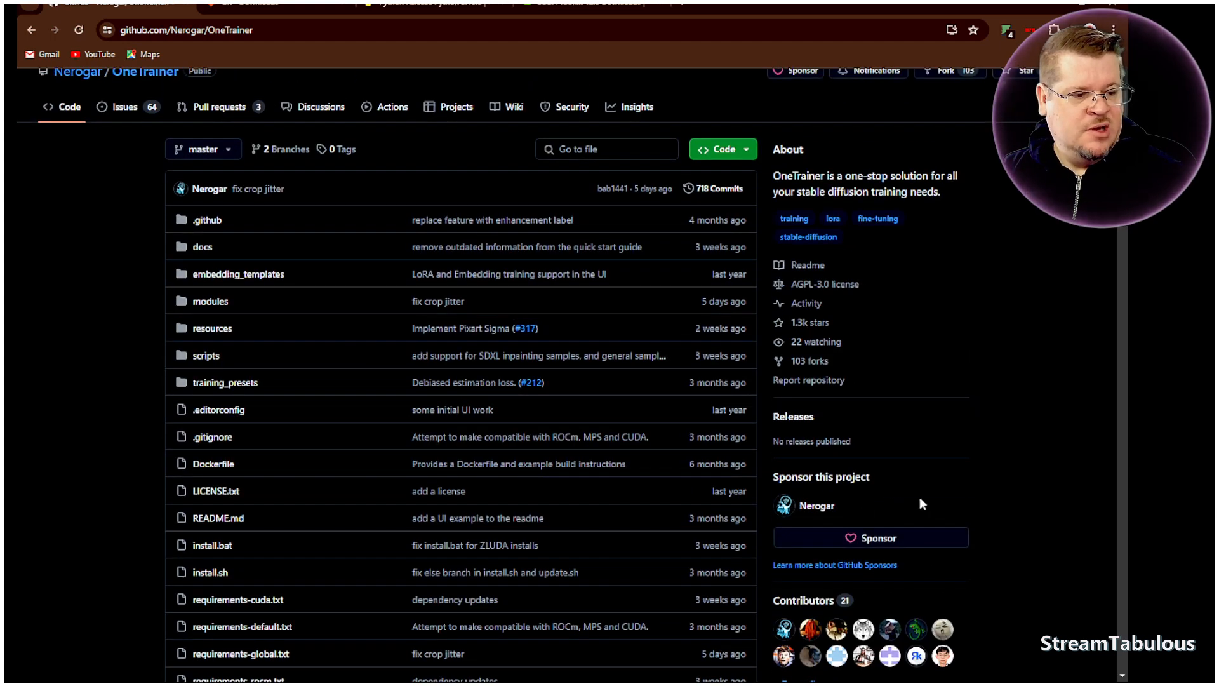
scroll(932, 518, "up", 1)
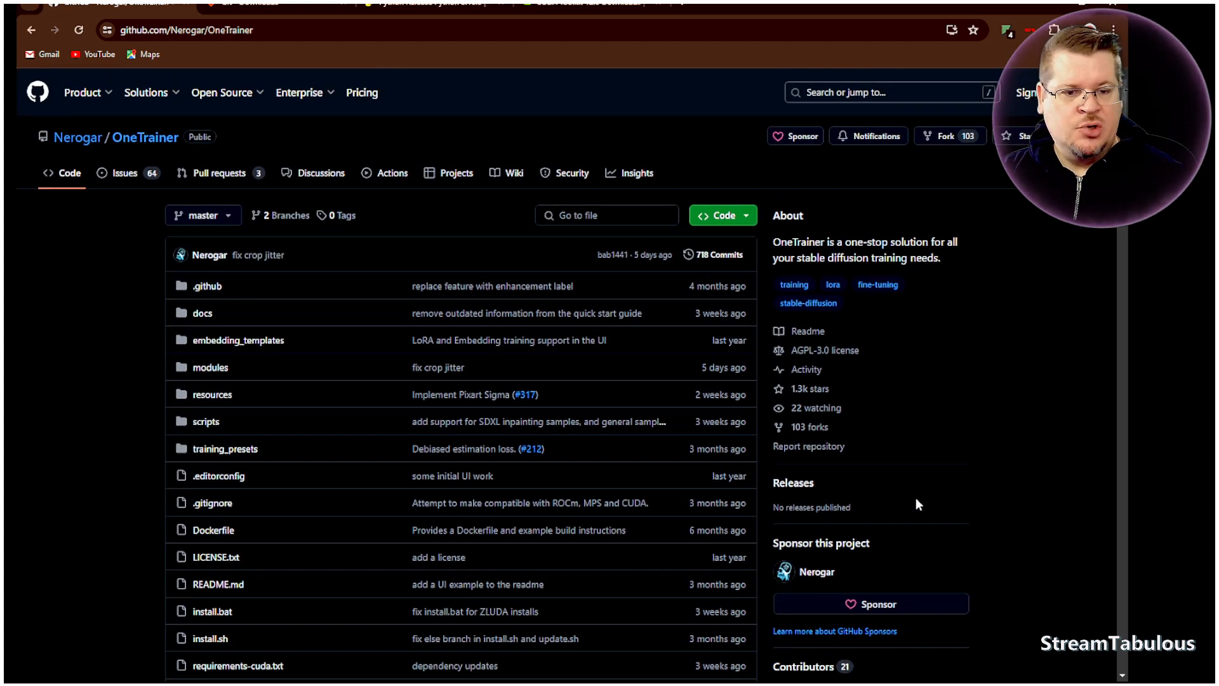
scroll(887, 481, "down", 7)
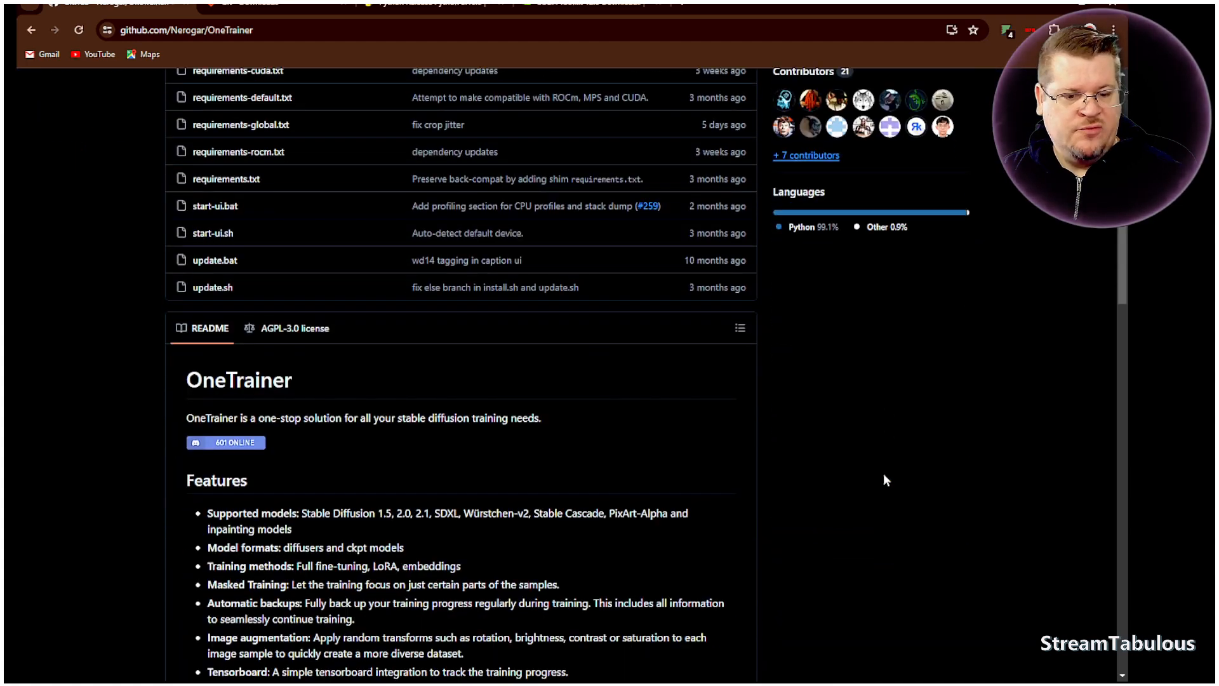
scroll(815, 461, "up", 4)
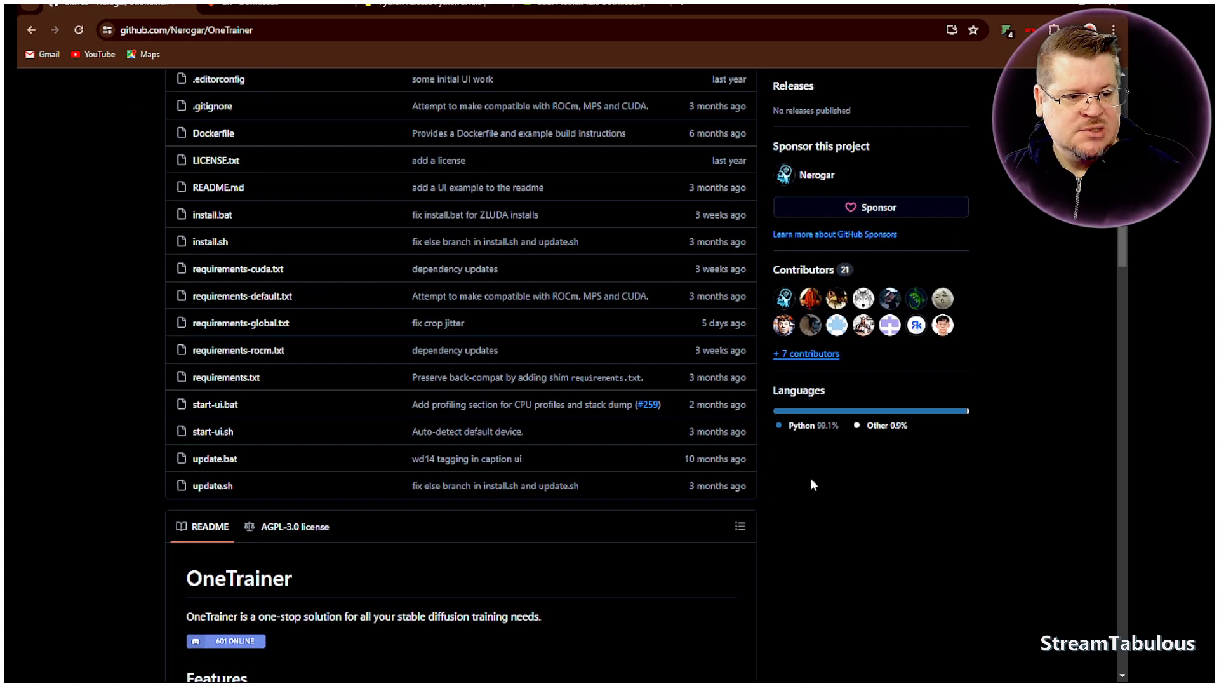
scroll(705, 322, "up", 2)
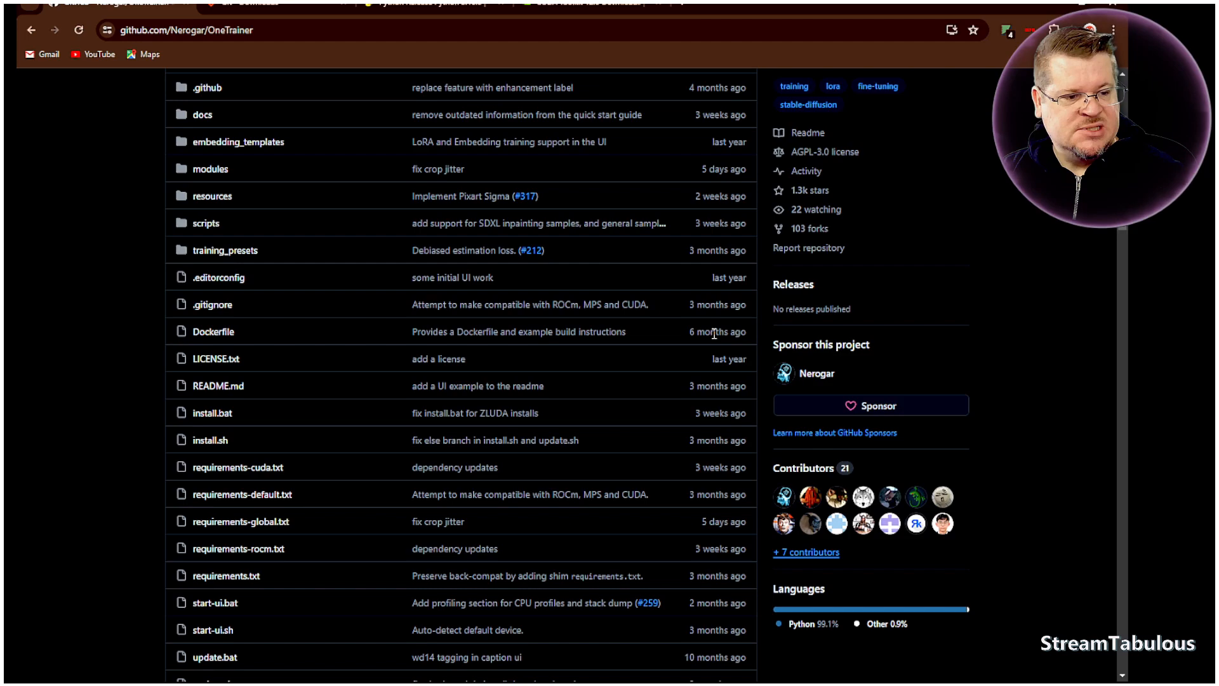
scroll(713, 333, "up", 3)
scroll(712, 333, "down", 3)
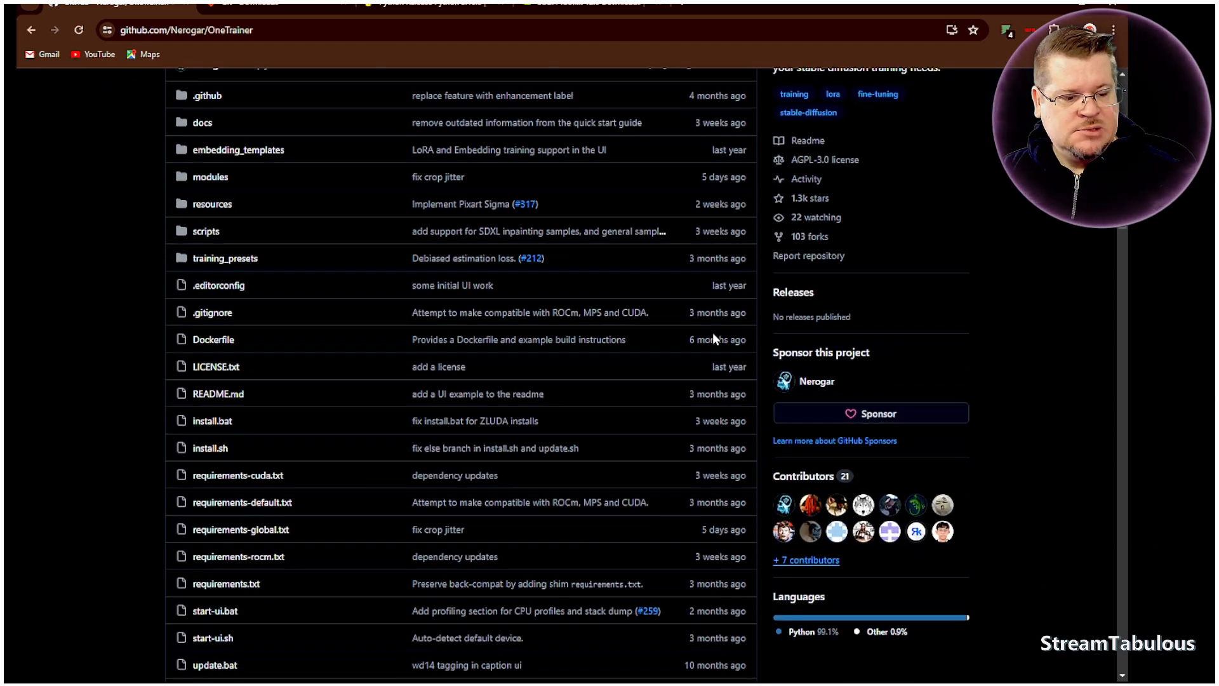
scroll(719, 374, "down", 3)
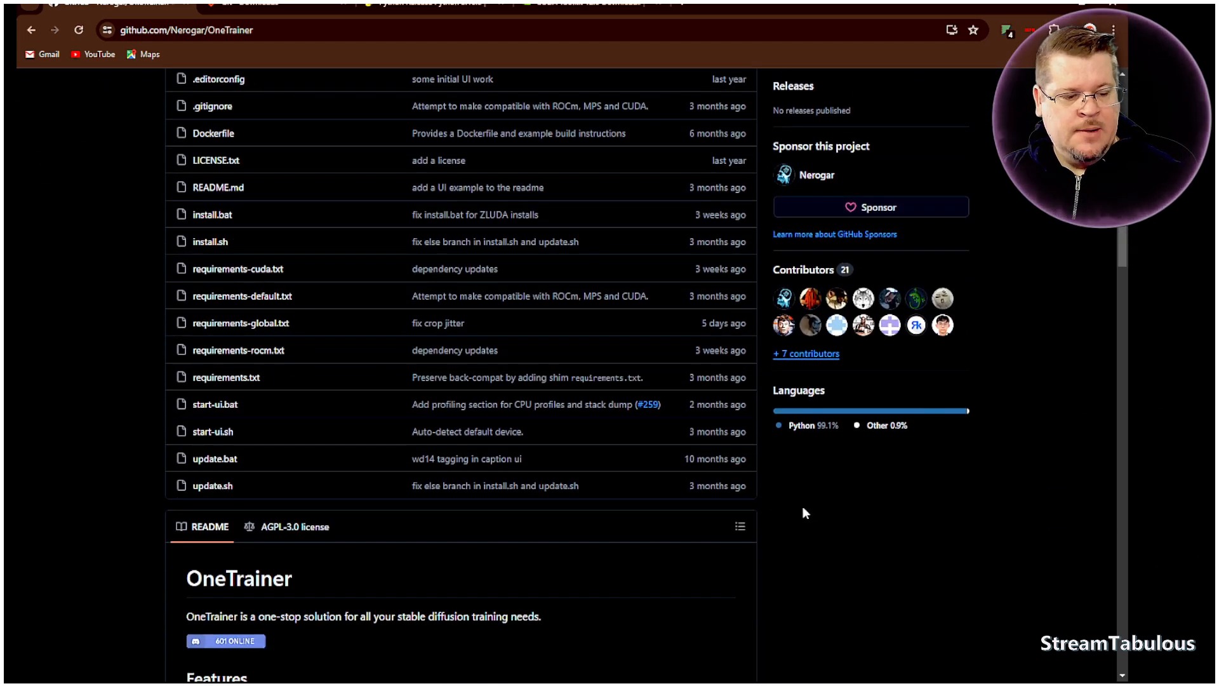
scroll(799, 508, "up", 6)
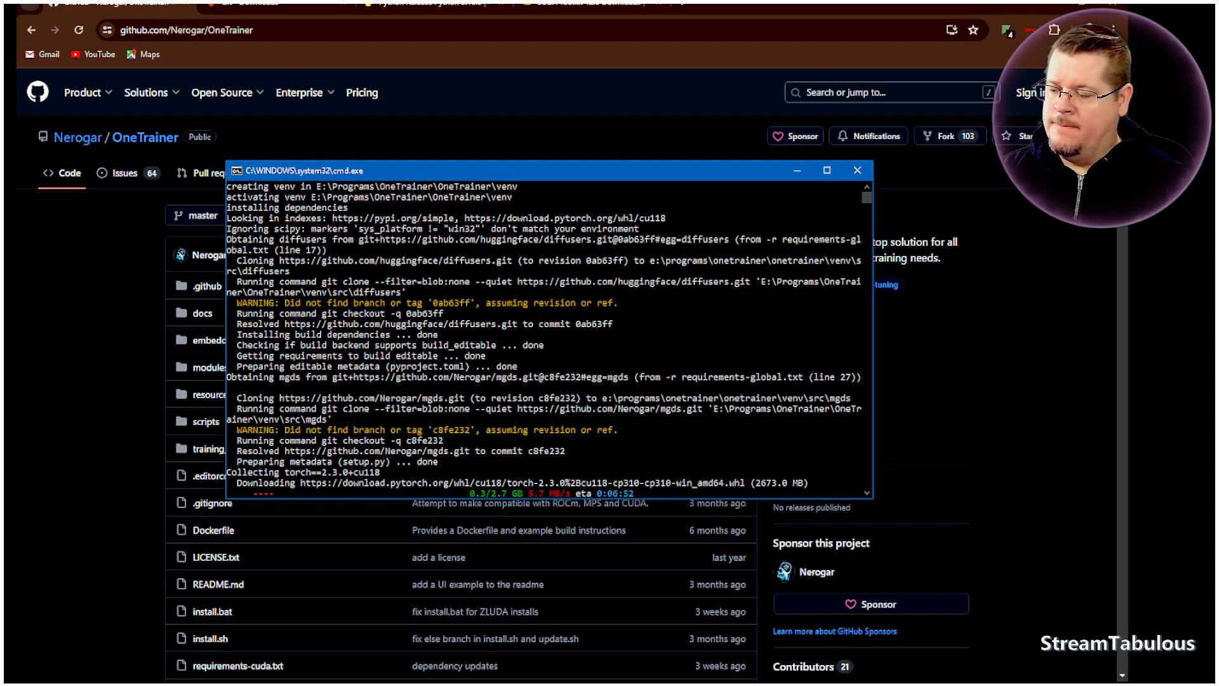
- Switch to the cloned OneTrainer folder in File Explorer and create a shortcut to start-ui.bat there
key("alt+Tab")
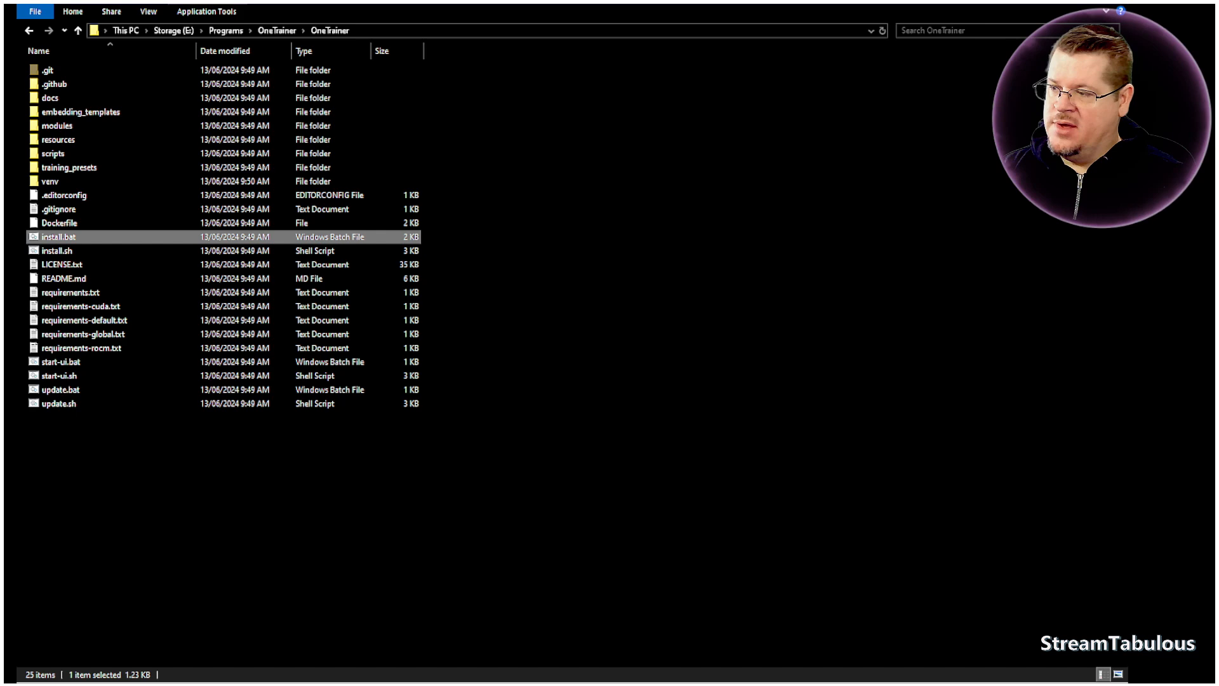
key("alt+Tab")
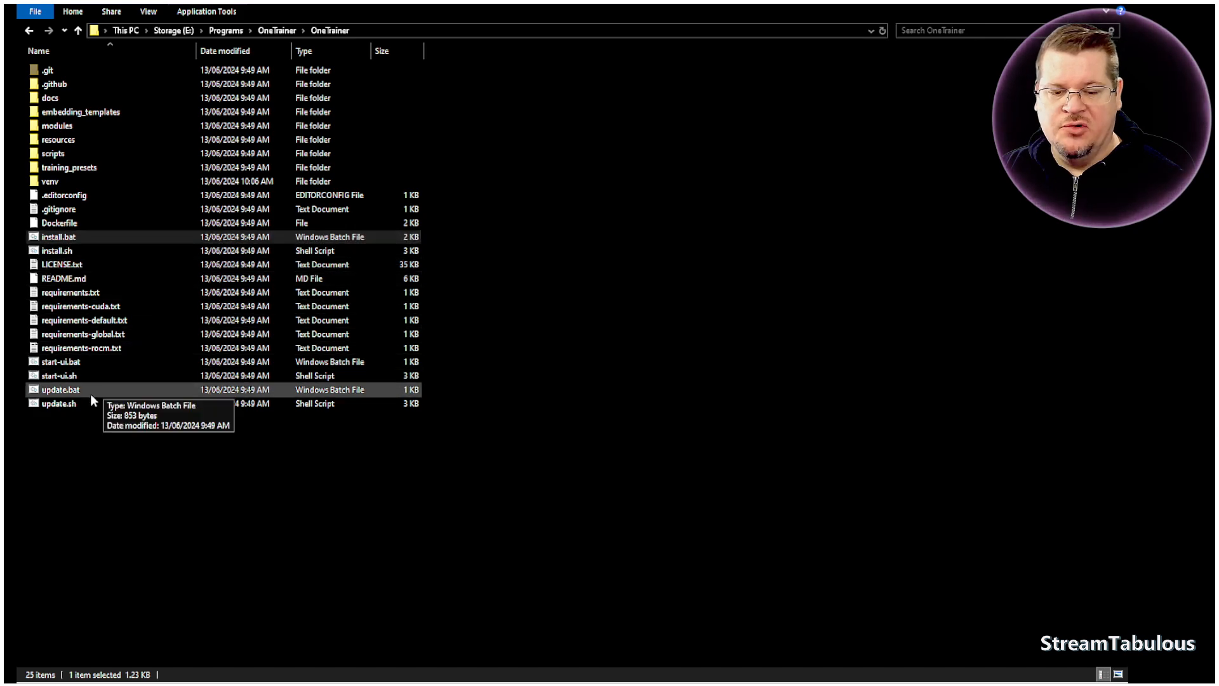
left_click(56, 366)
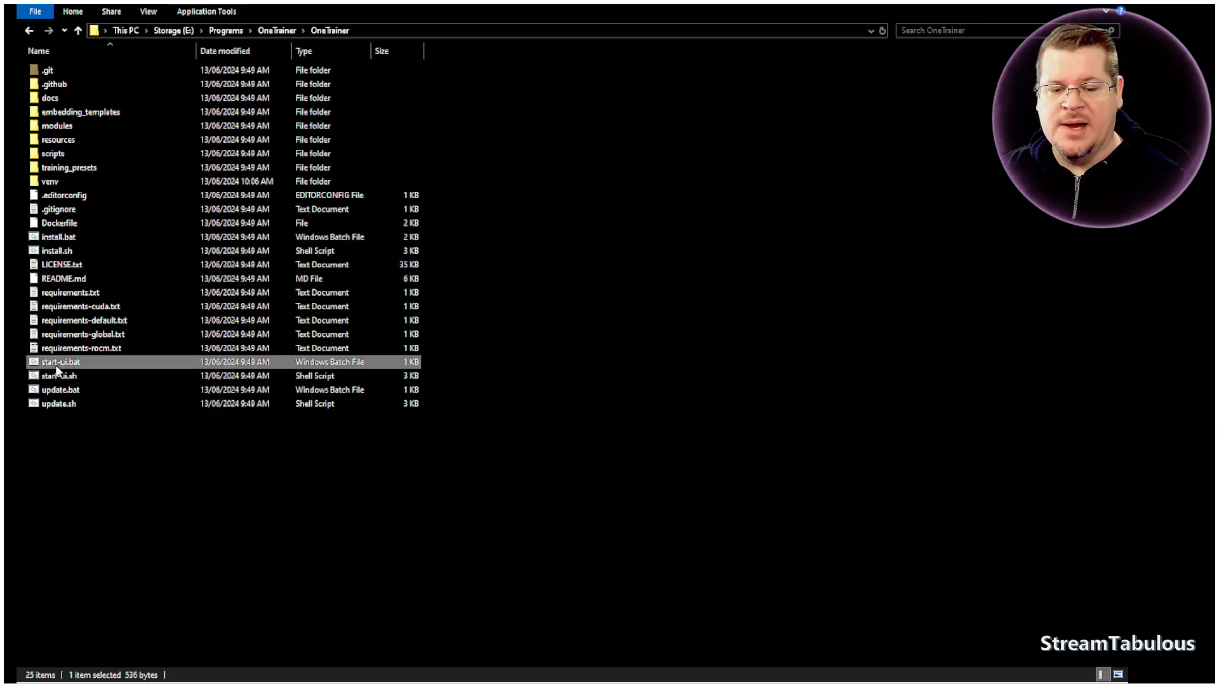
right_click(57, 366)
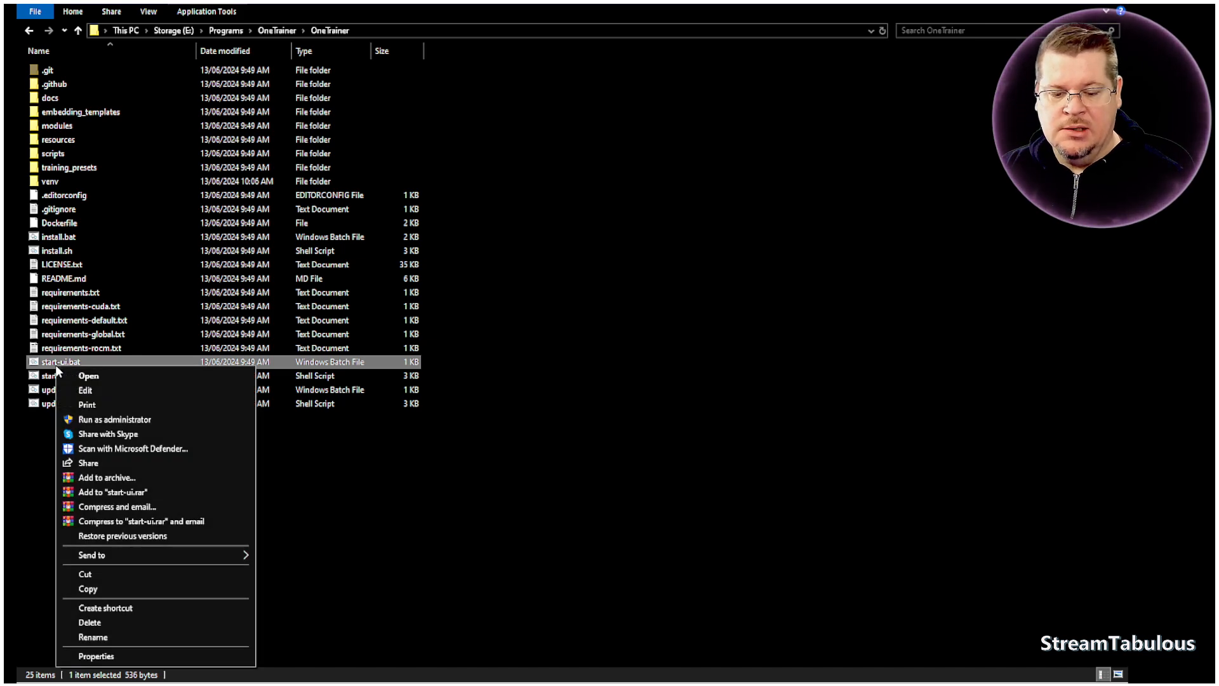
left_click(113, 608)
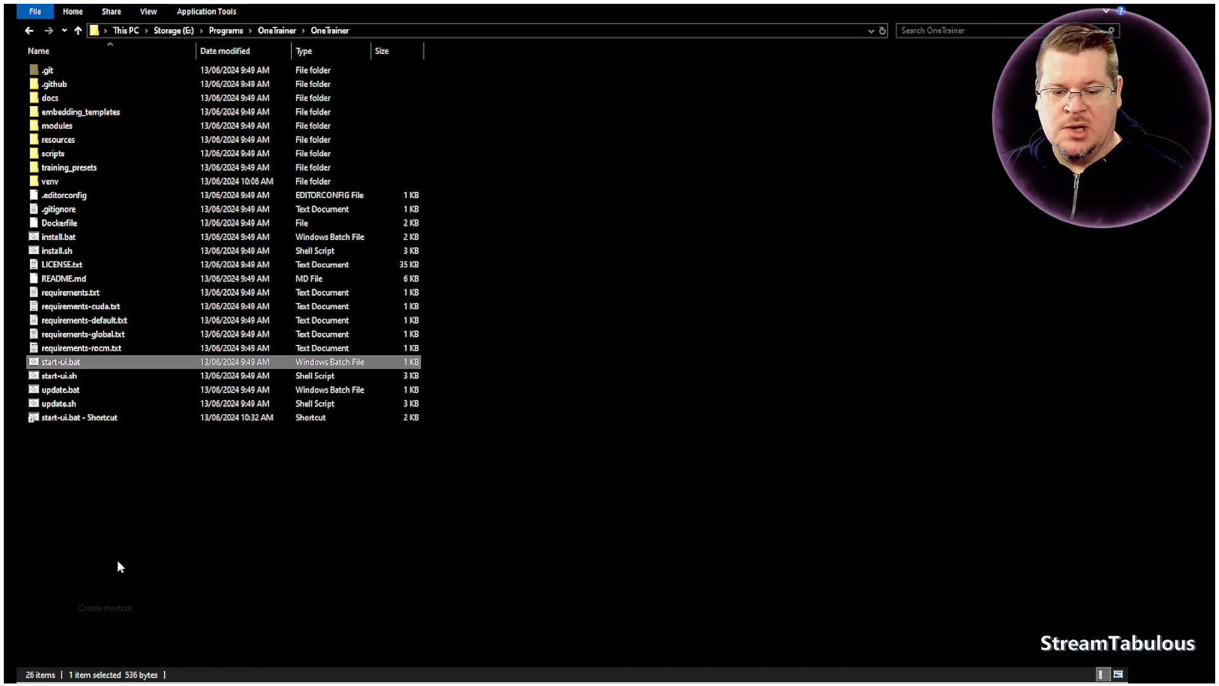
- Rename the start-ui.bat shortcut to OneTrainer
left_click(75, 379)
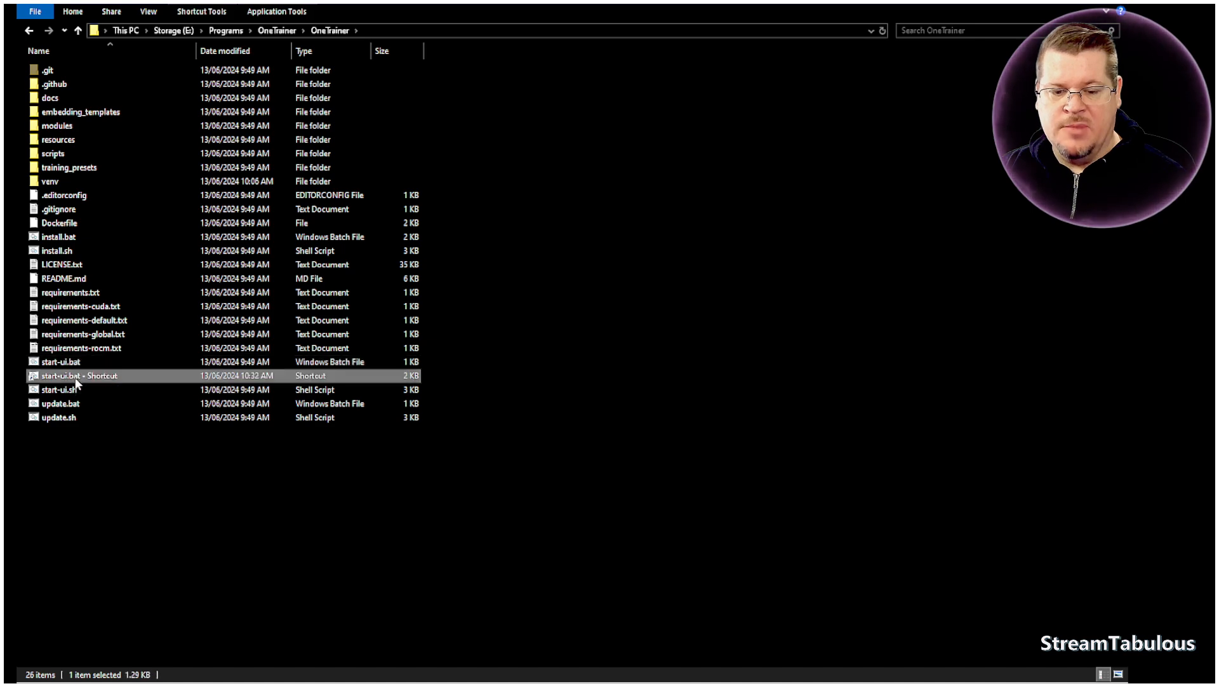
left_click(73, 377)
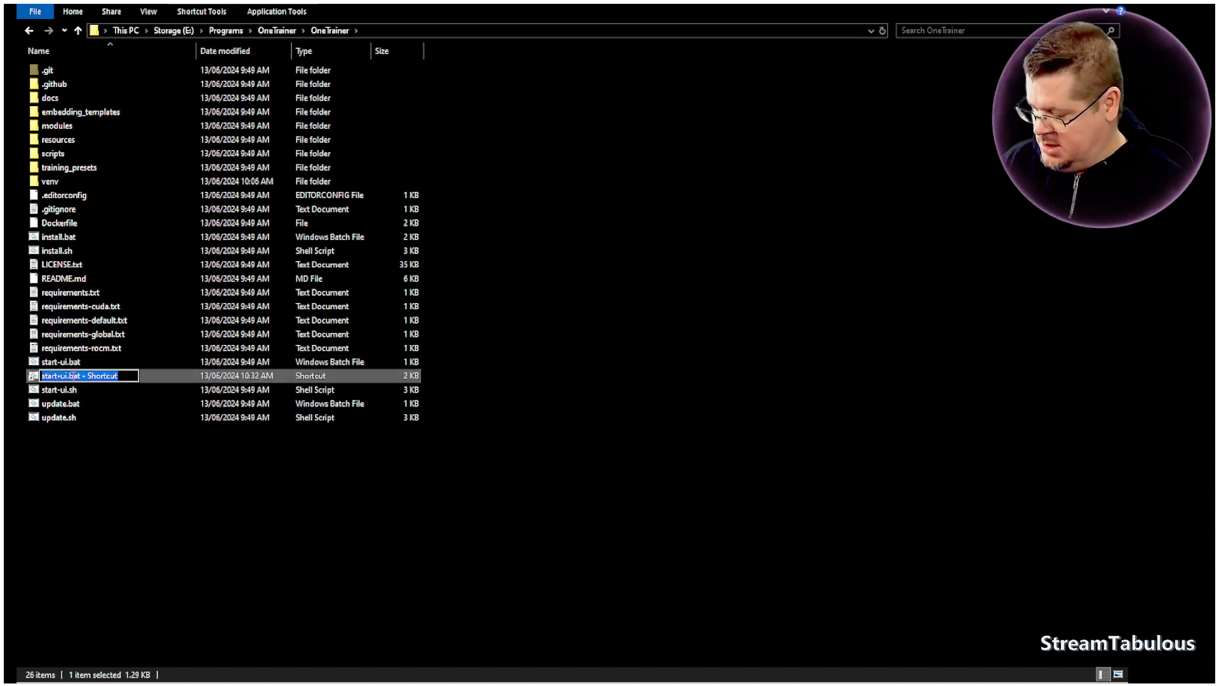
type("One")
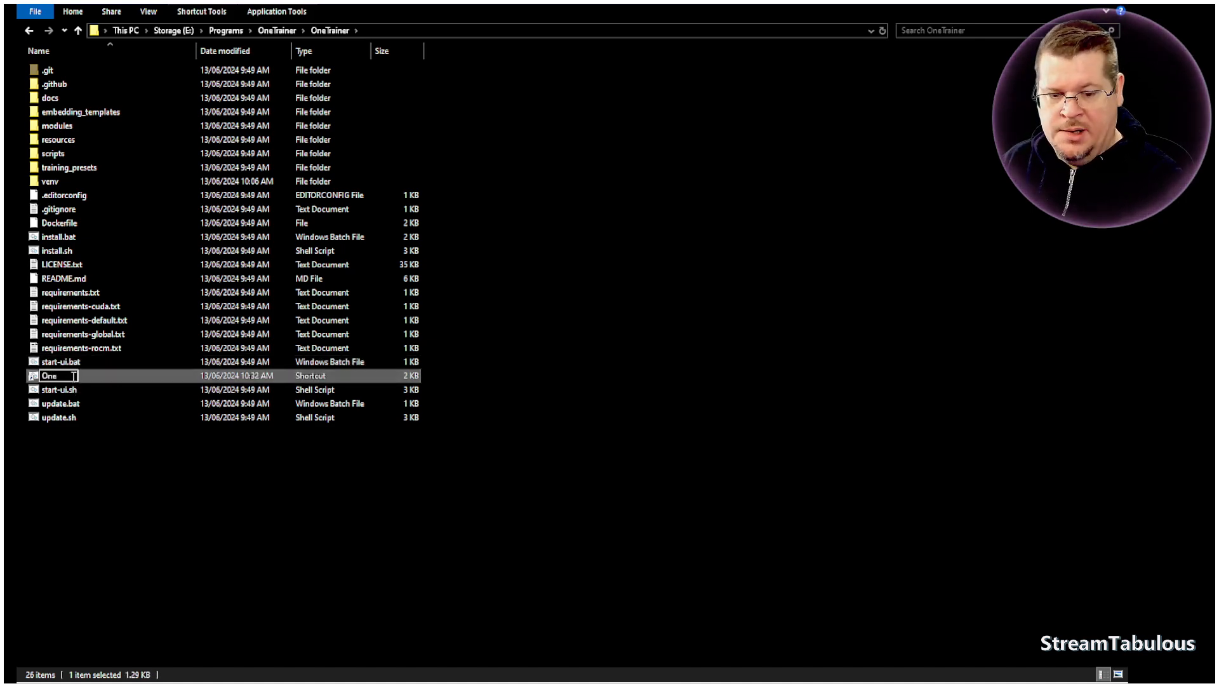
type("Trainer")
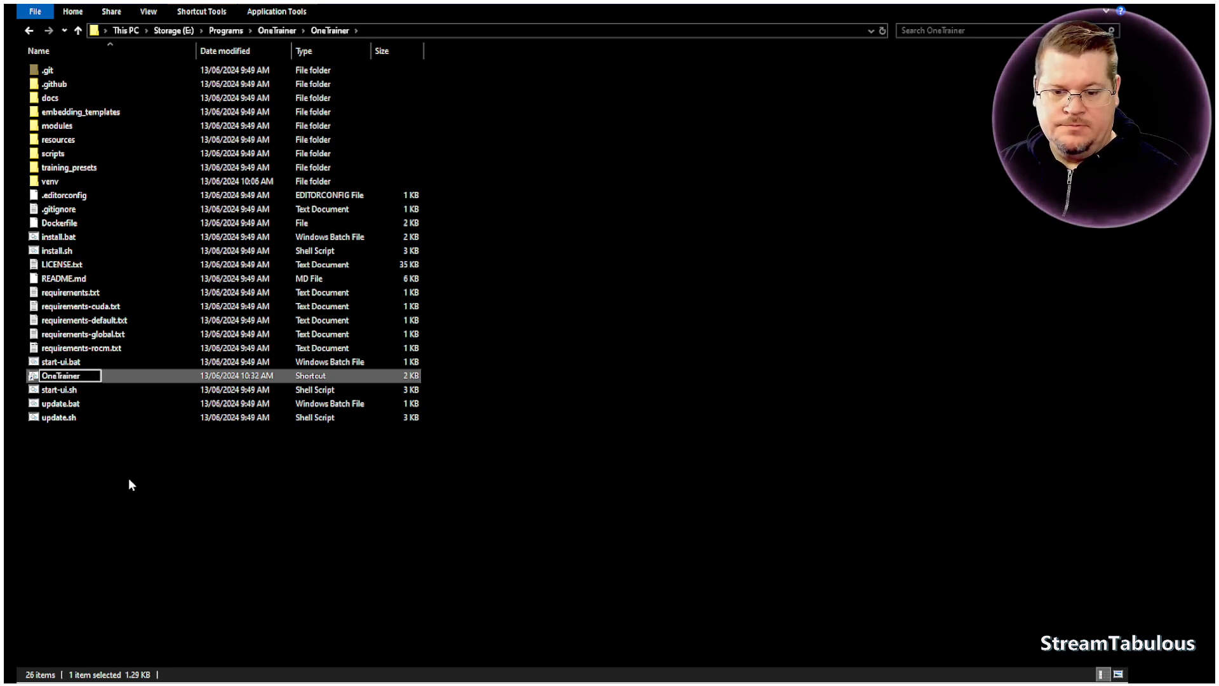
left_click(124, 488)
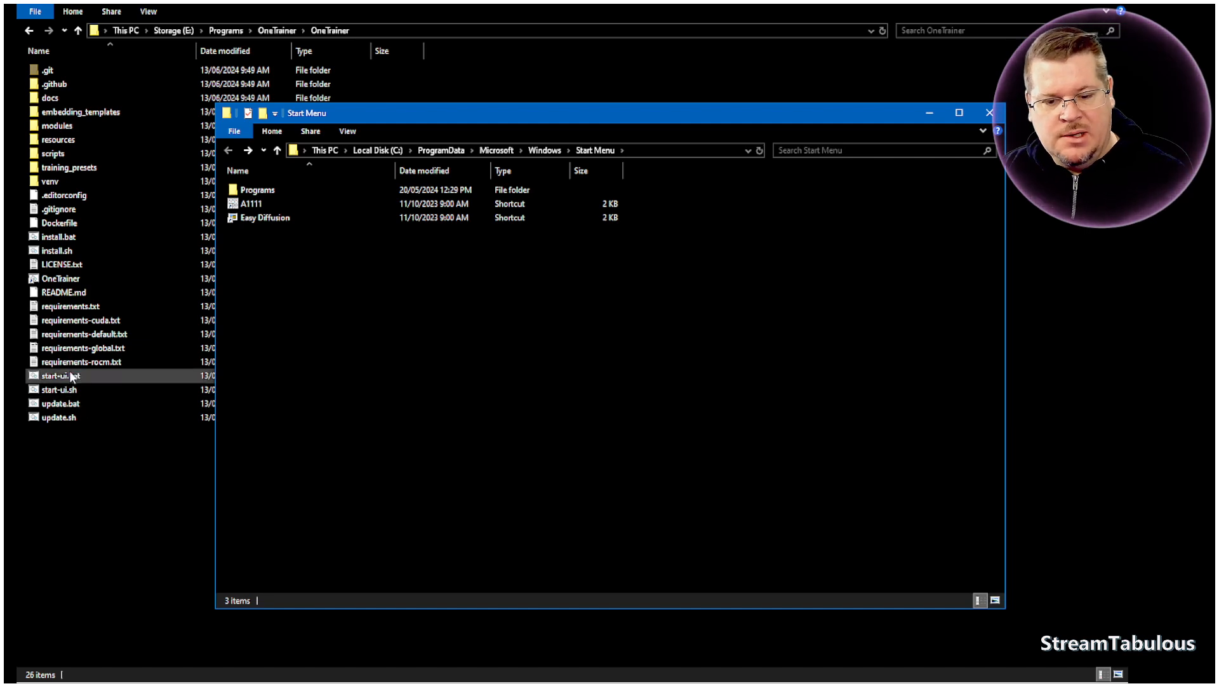
- Copy the OneTrainer shortcut into the Windows Start Menu folder with administrator permission and close that folder window
right_click(56, 282)
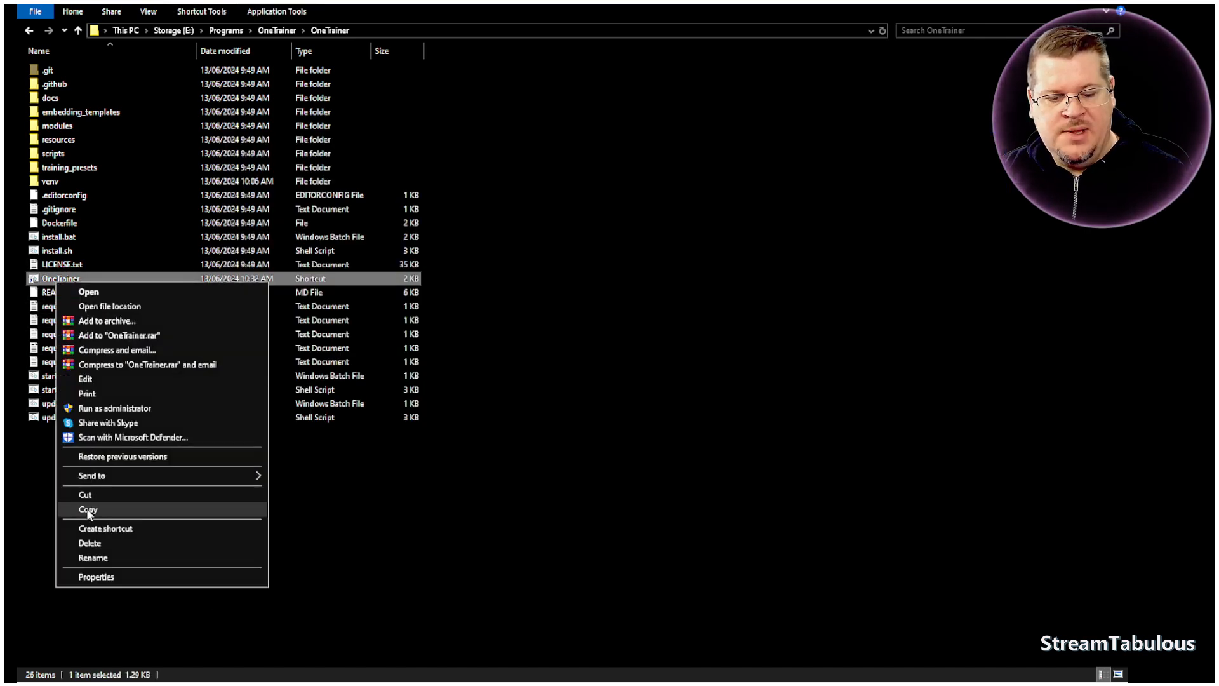
left_click(88, 510)
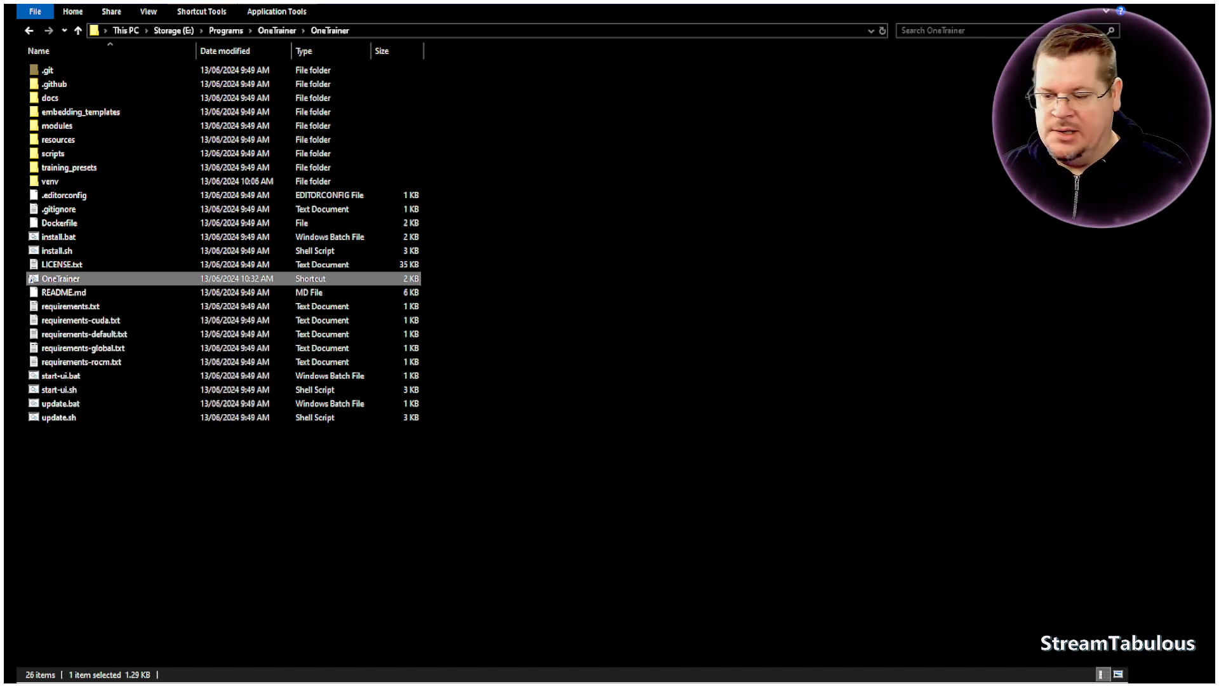
key("alt+Tab")
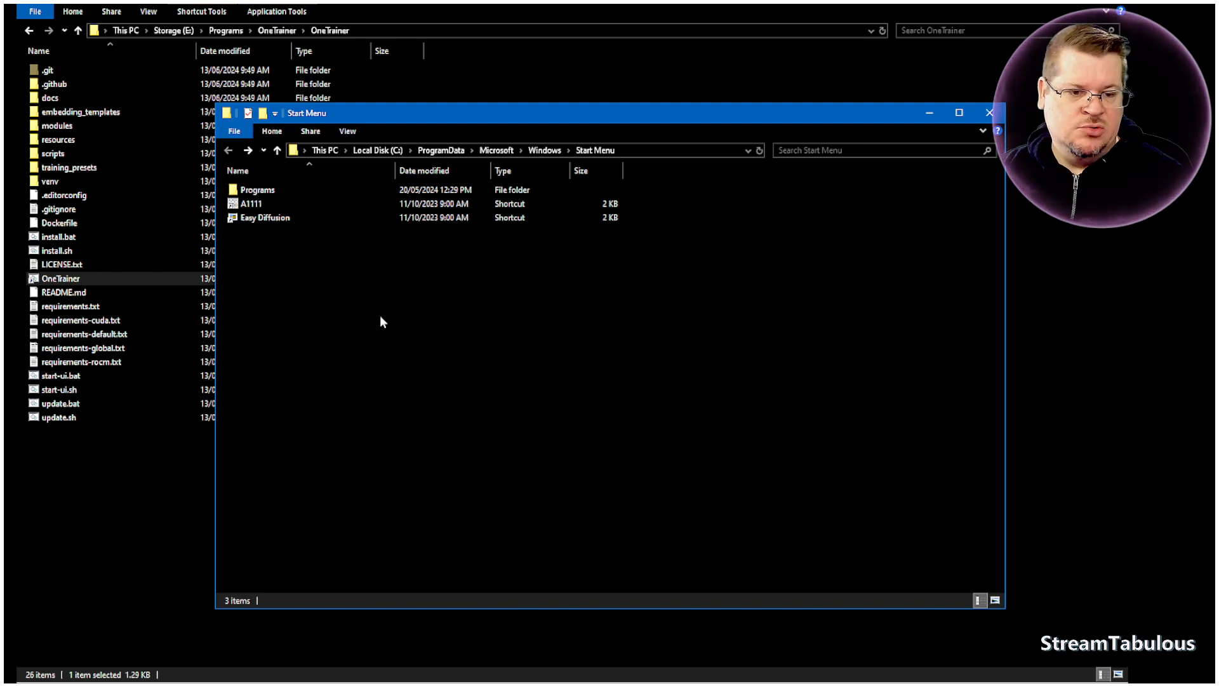
right_click(336, 262)
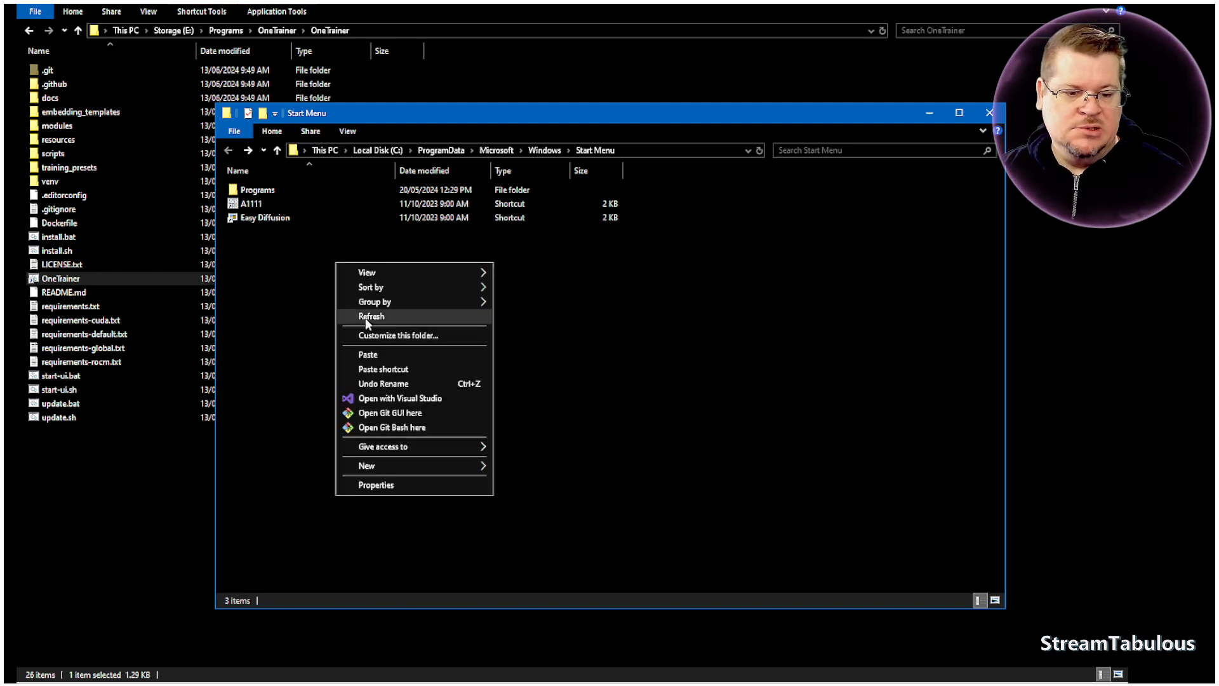
left_click(371, 355)
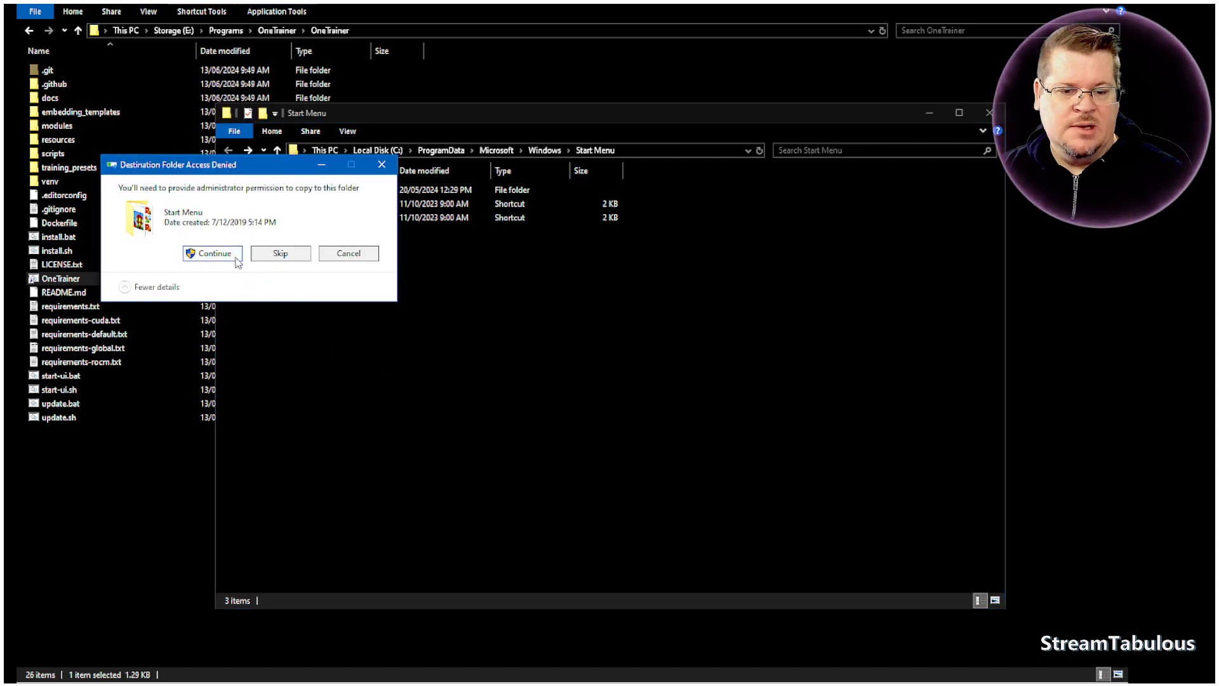
left_click(214, 253)
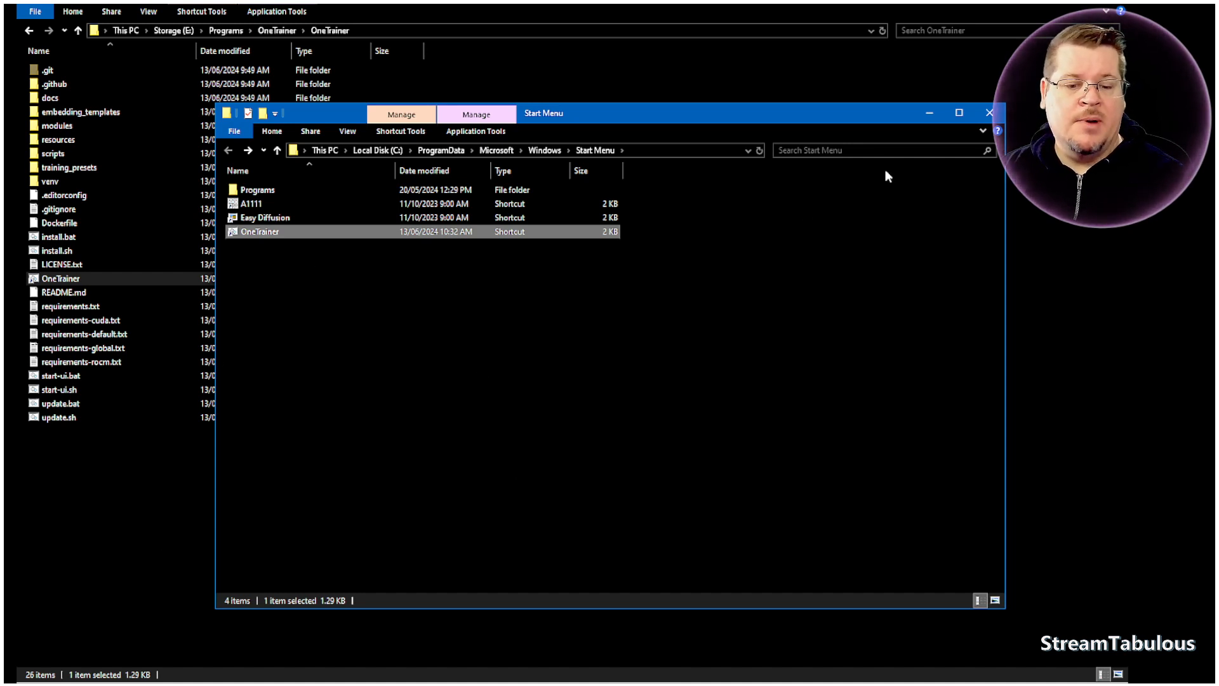
left_click(990, 112)
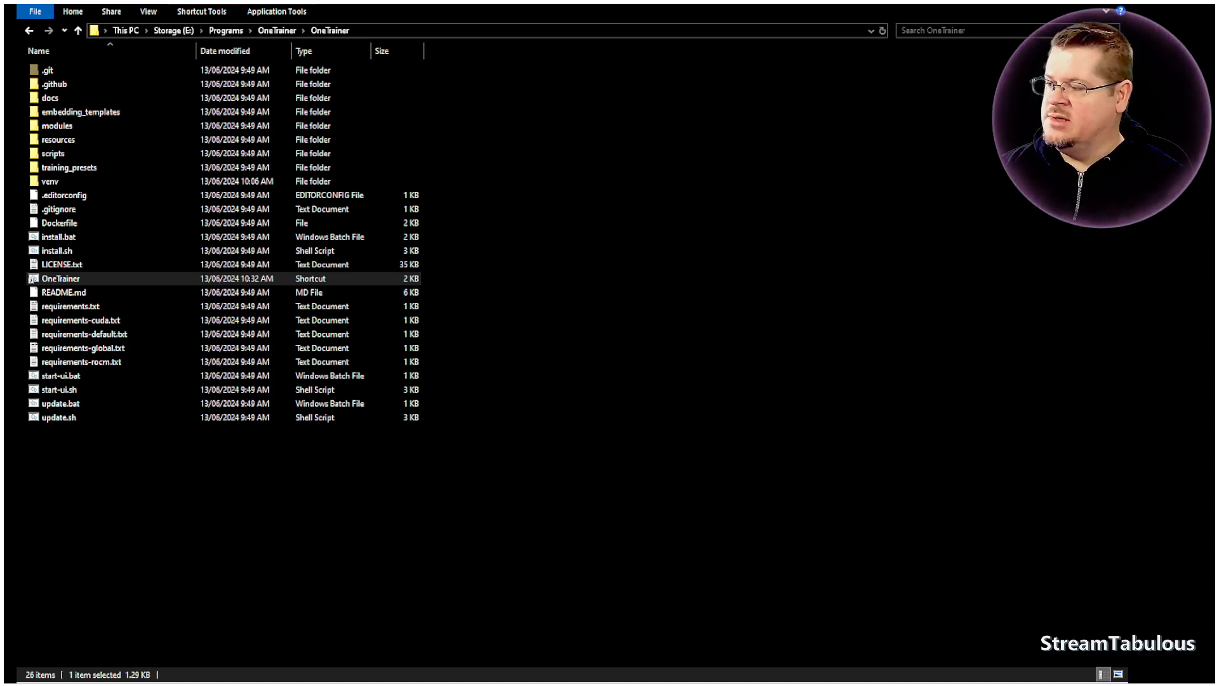
- Launch OneTrainer with its shortcut and load the #sdxl 1.0 LoRA preset
key("Return")
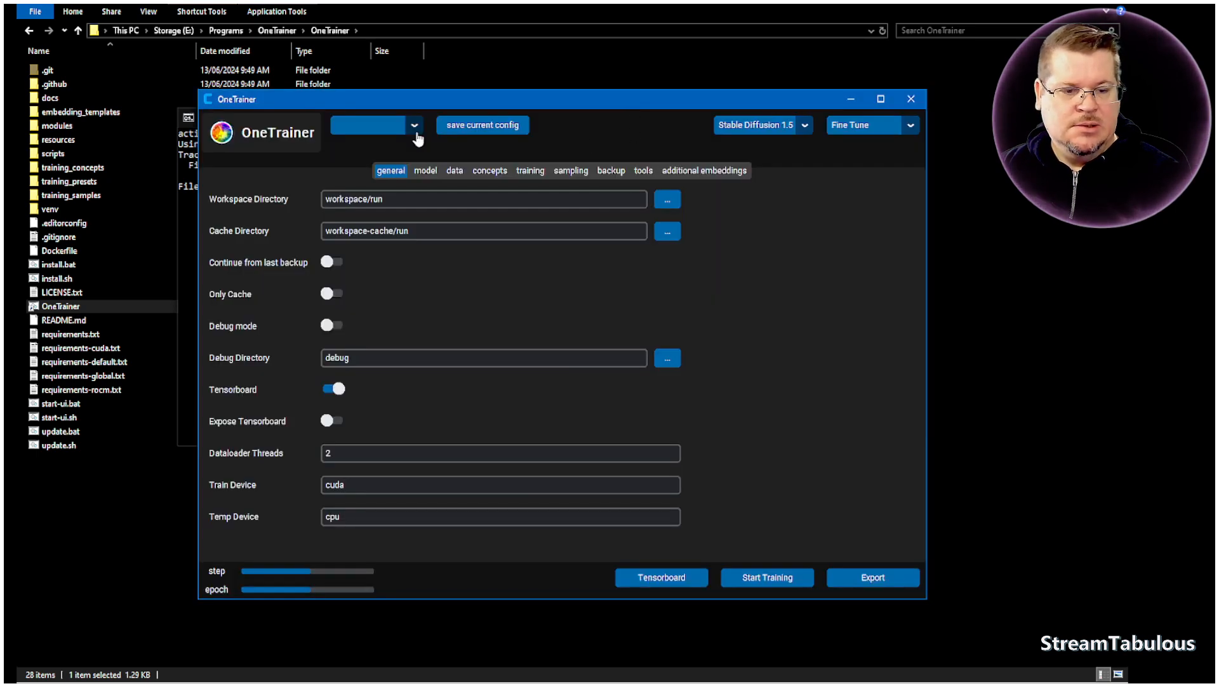
left_click(415, 125)
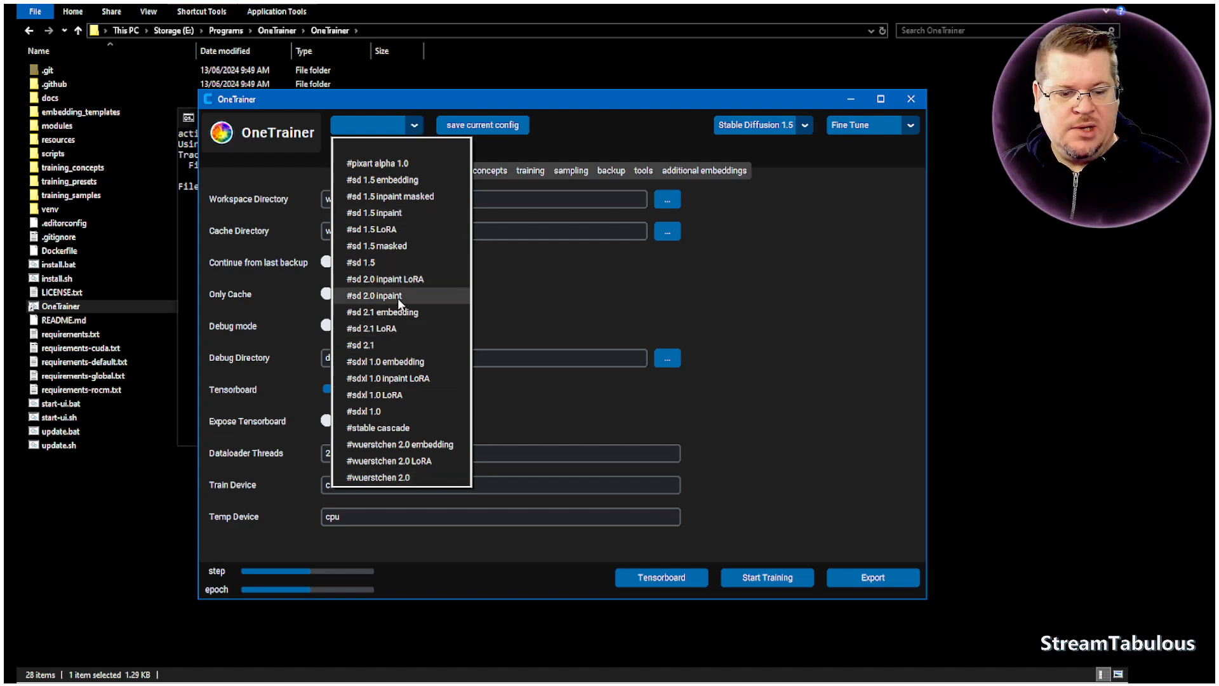
left_click(367, 395)
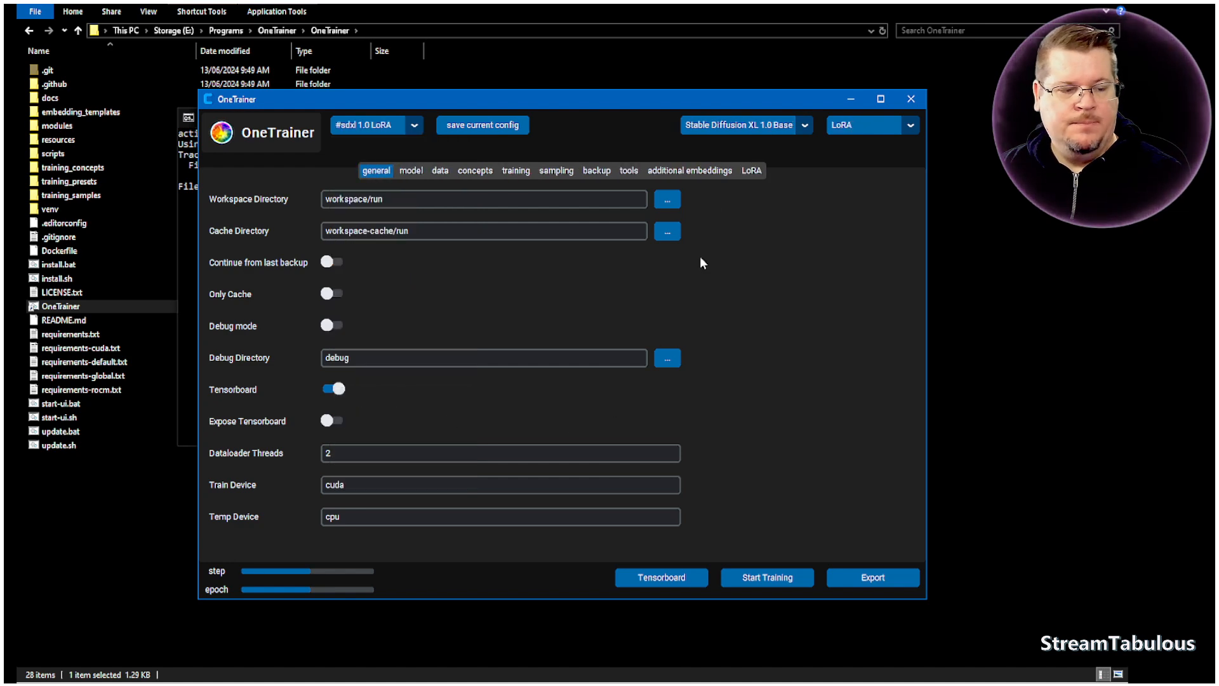
left_click_drag(740, 102, 751, 75)
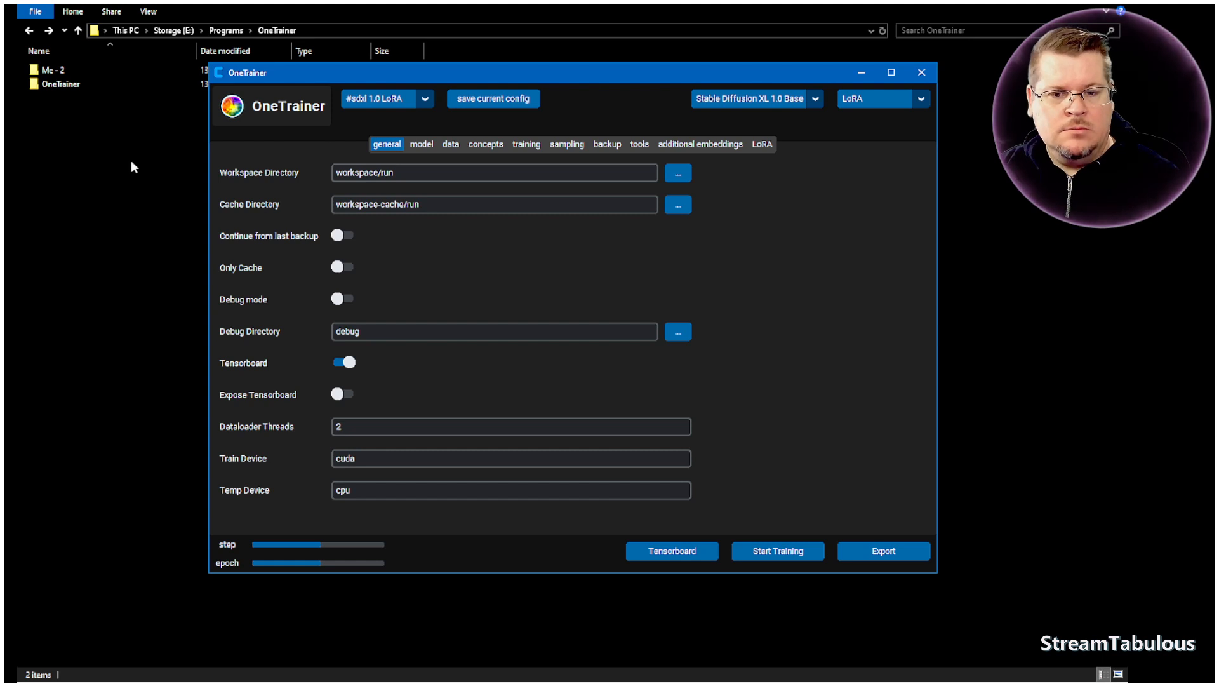
- Examine the cloned OneTrainer folder in File Explorer, including the preset files in its training_presets subfolder, and return to the parent folder
left_click(177, 164)
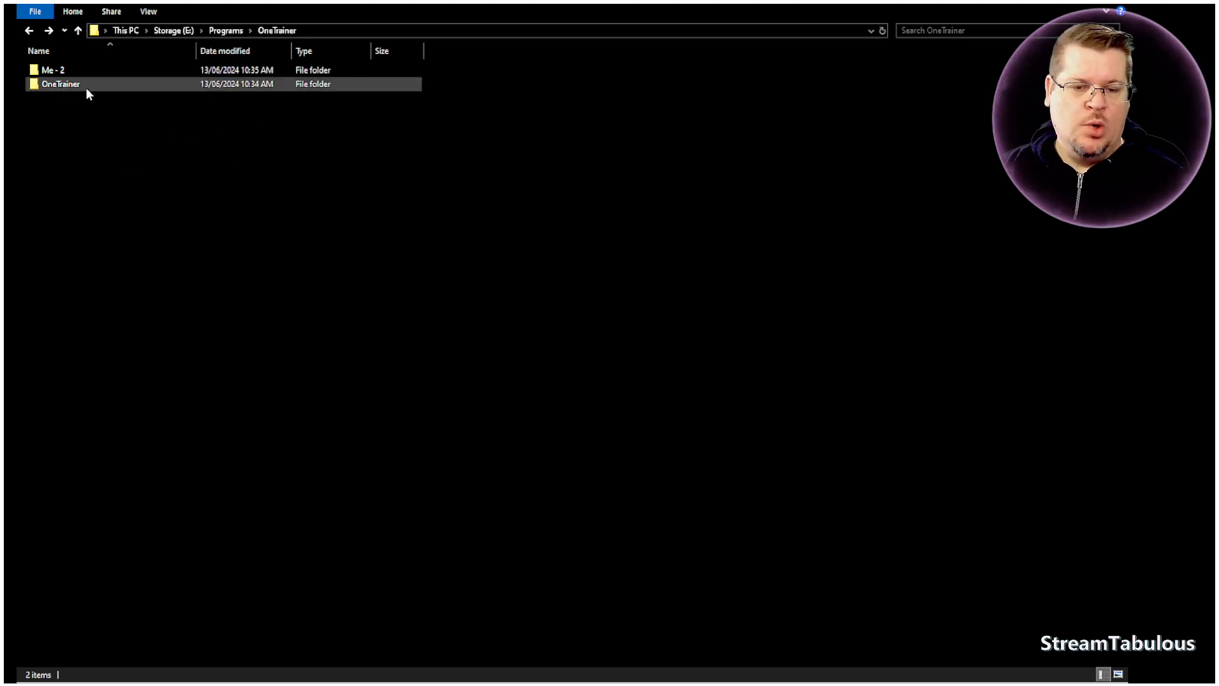
mouse_move(72, 89)
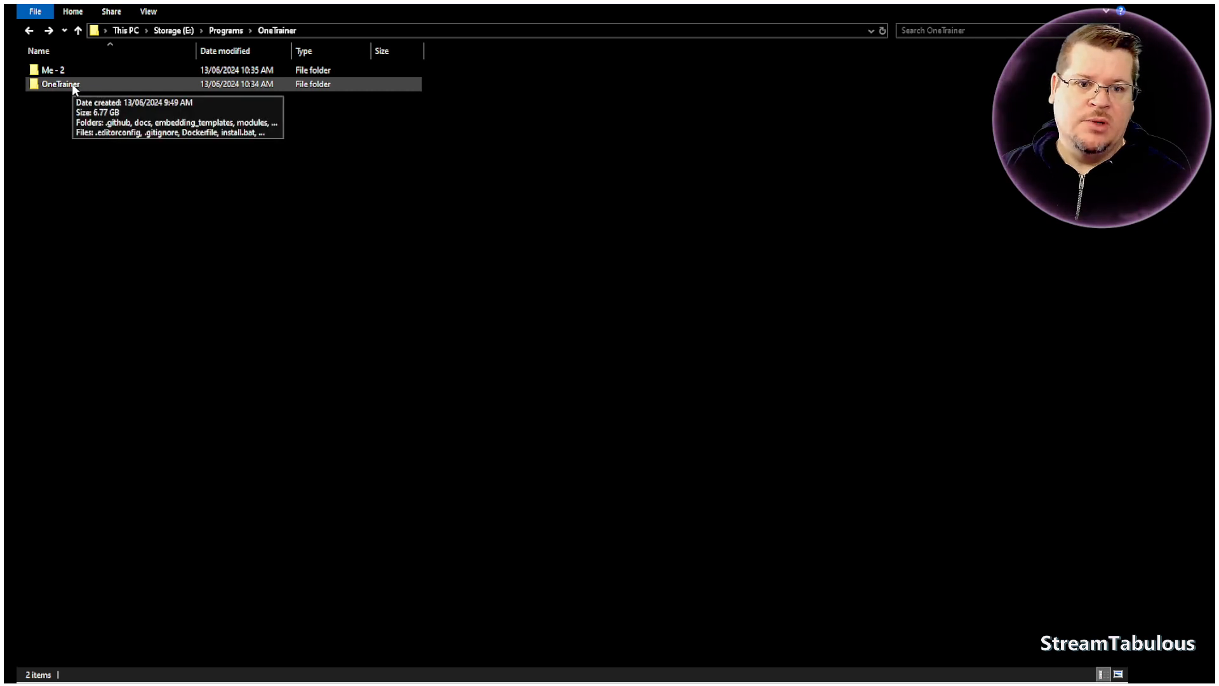
double_click(72, 89)
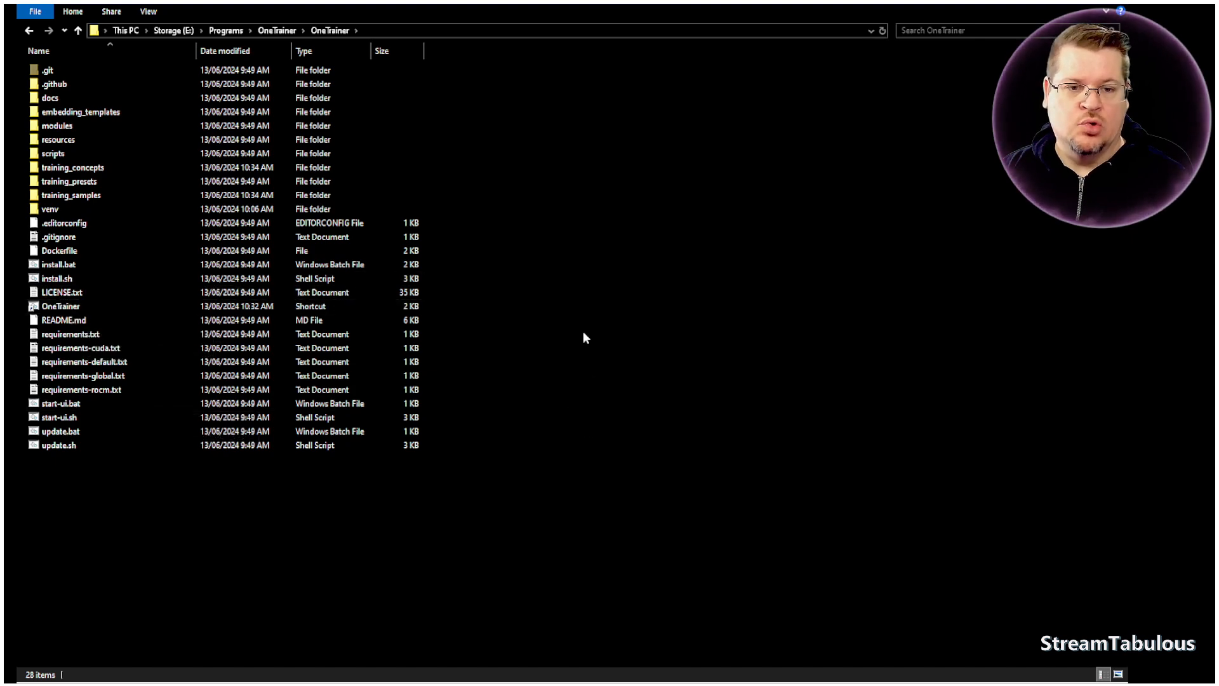
key("alt+Left")
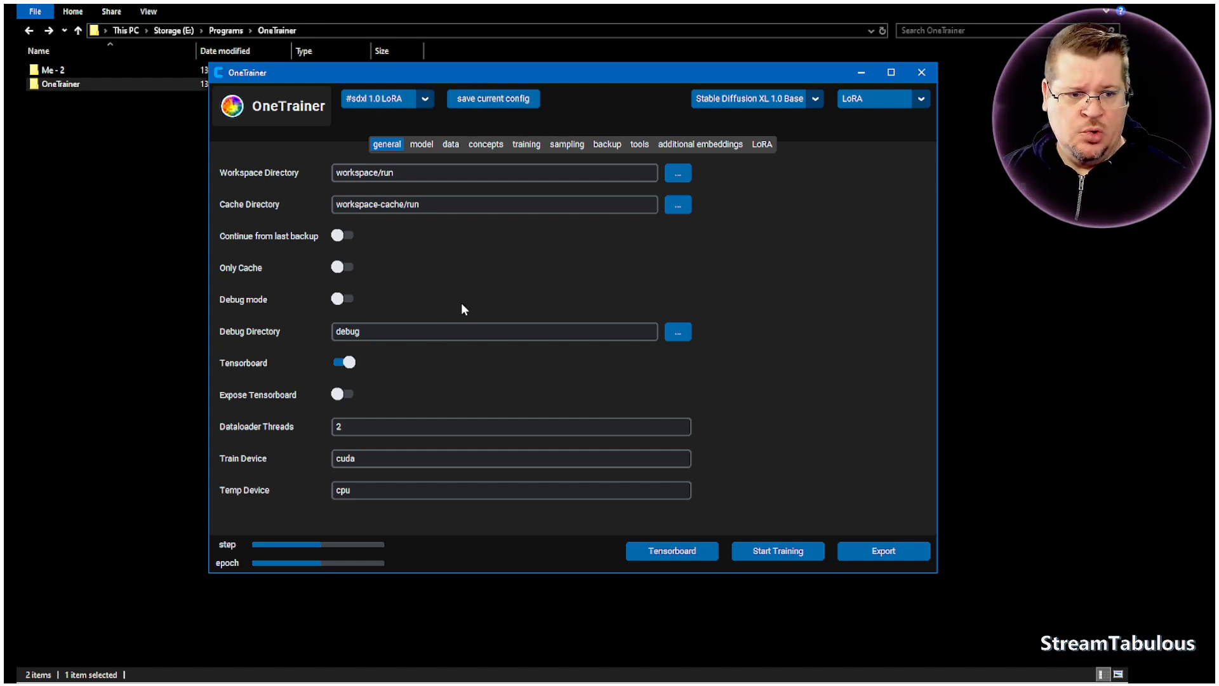
double_click(67, 85)
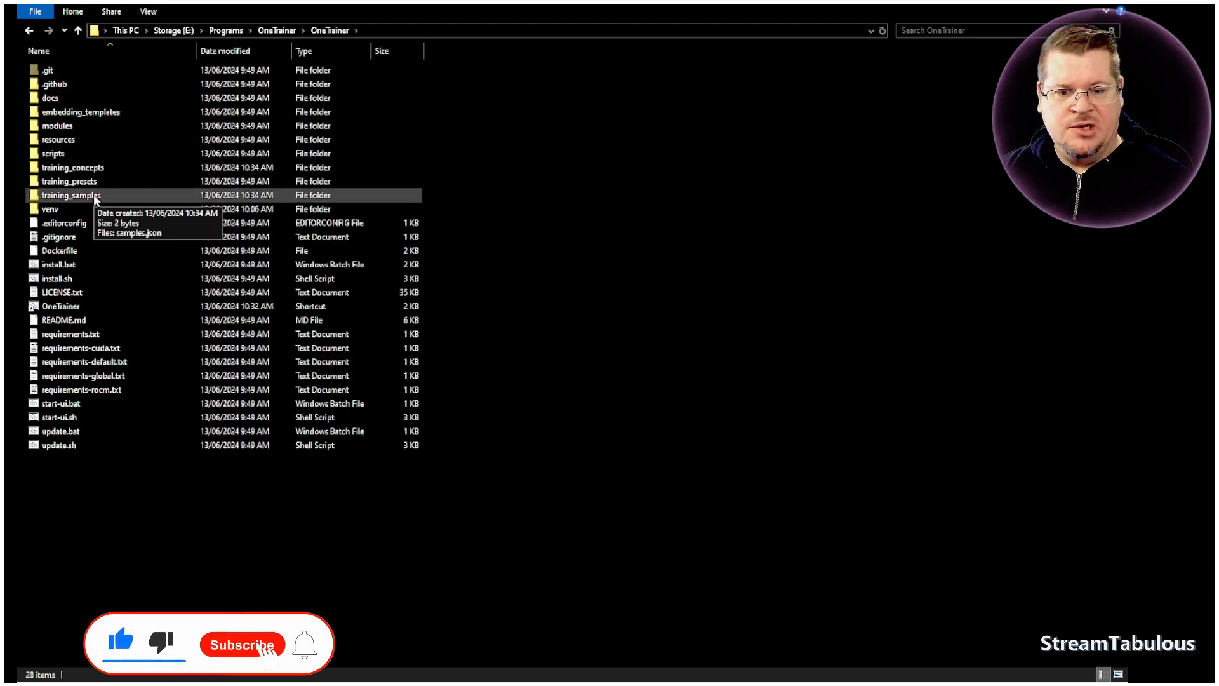
double_click(62, 183)
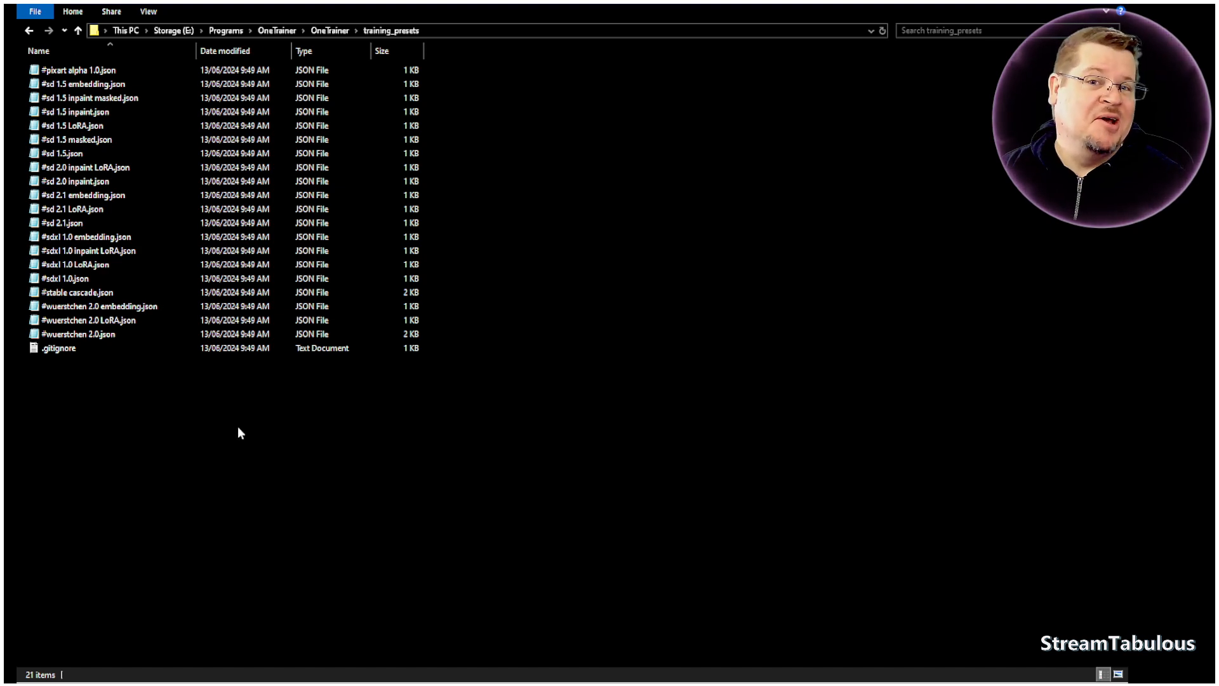
left_click(35, 30)
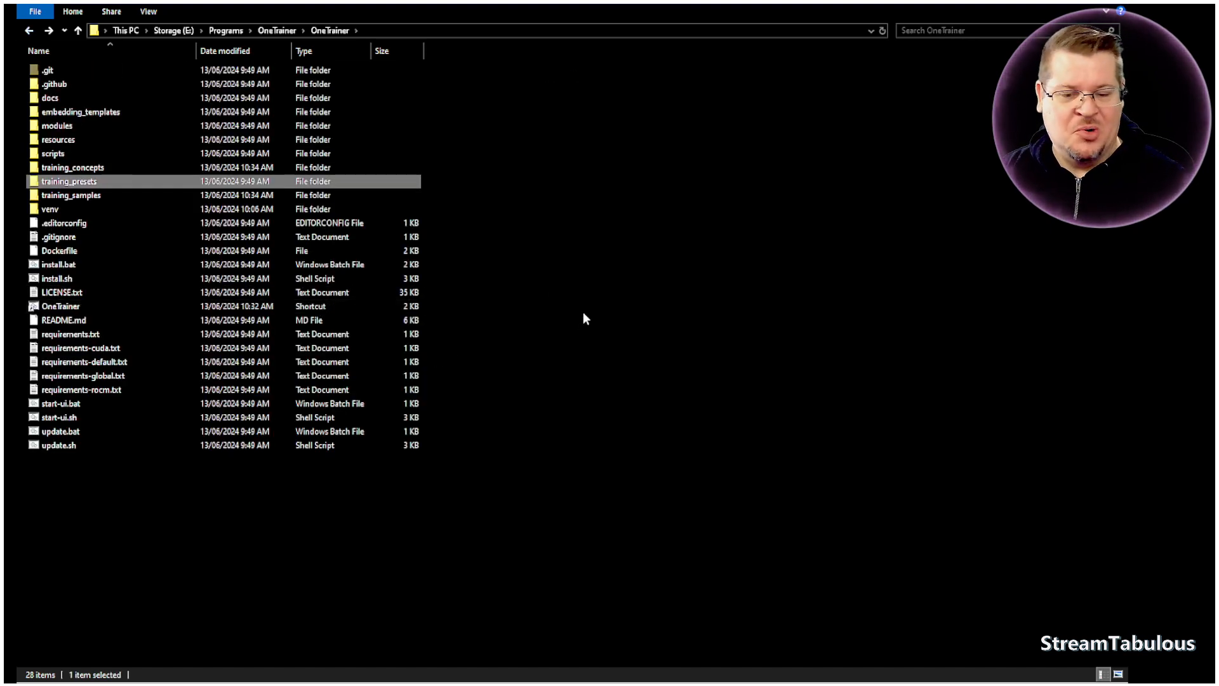
key("alt+Up")
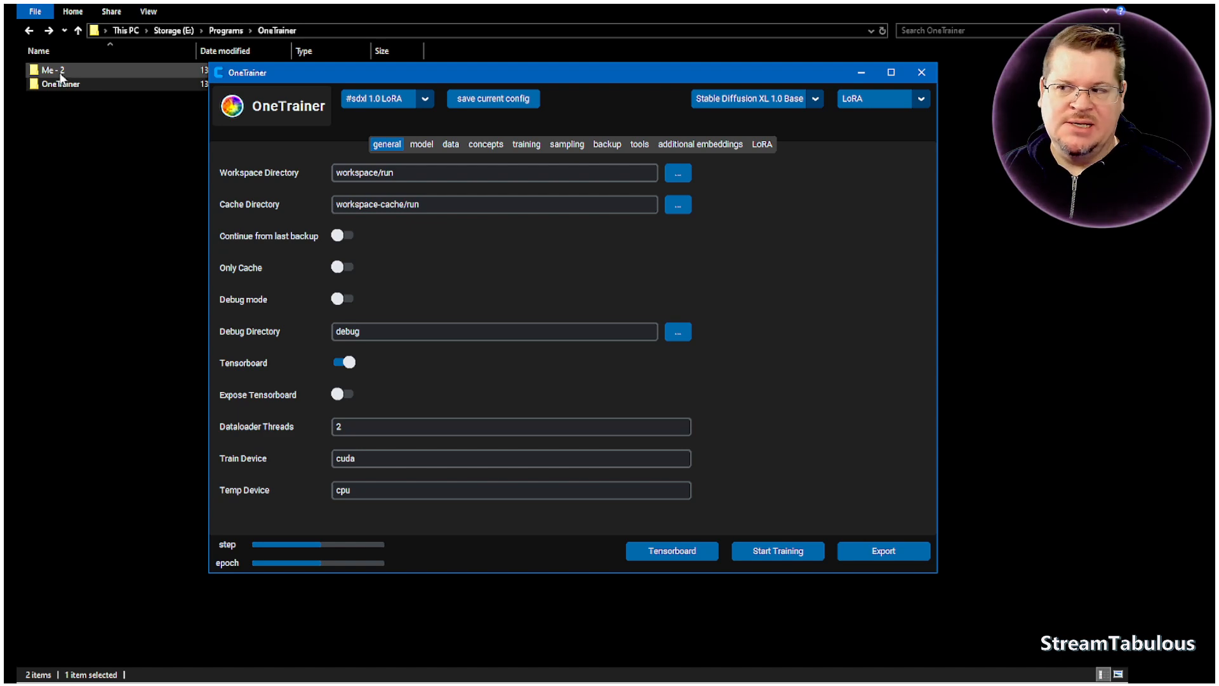
- Open the Me - 2 folder, display its training images and captions as large icons, and select me1 (1).txt
double_click(56, 72)
right_click(841, 161)
mouse_move(905, 175)
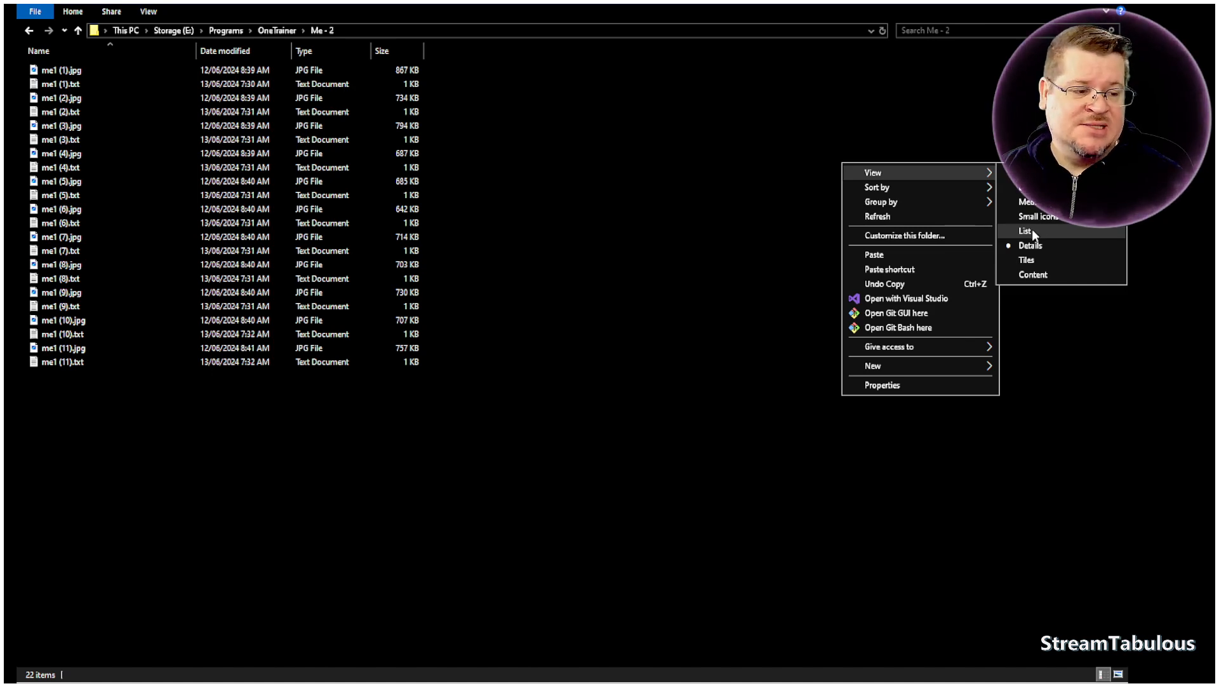
left_click(1039, 188)
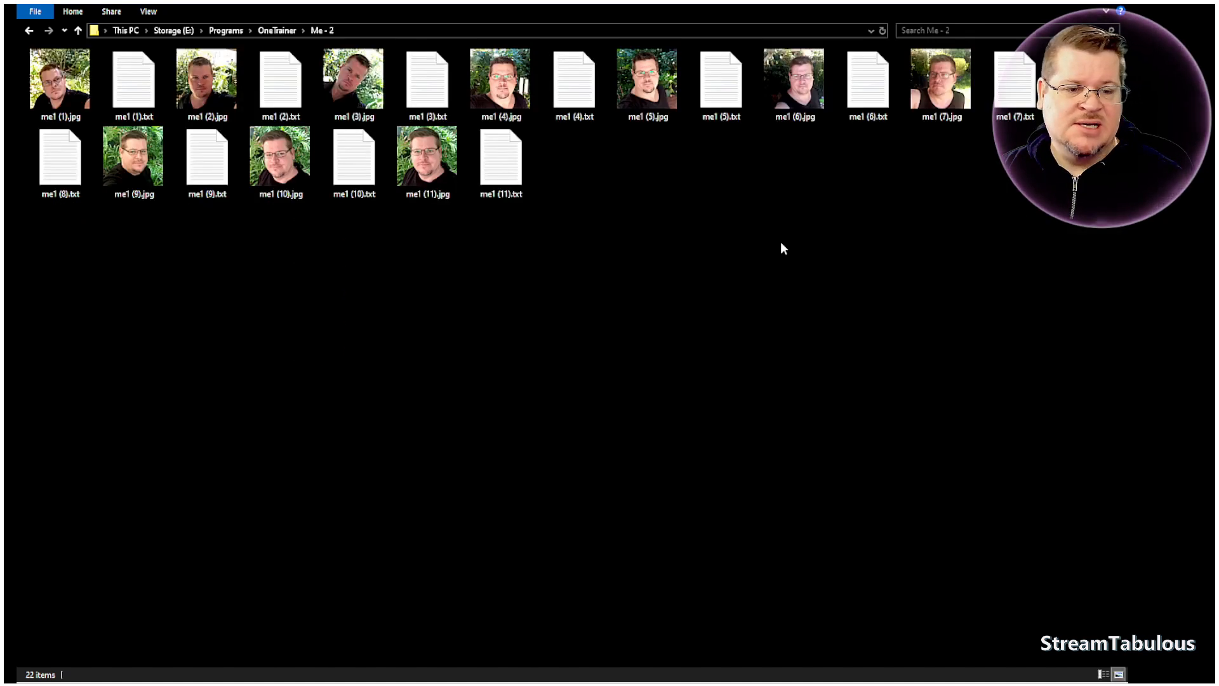
left_click(123, 111)
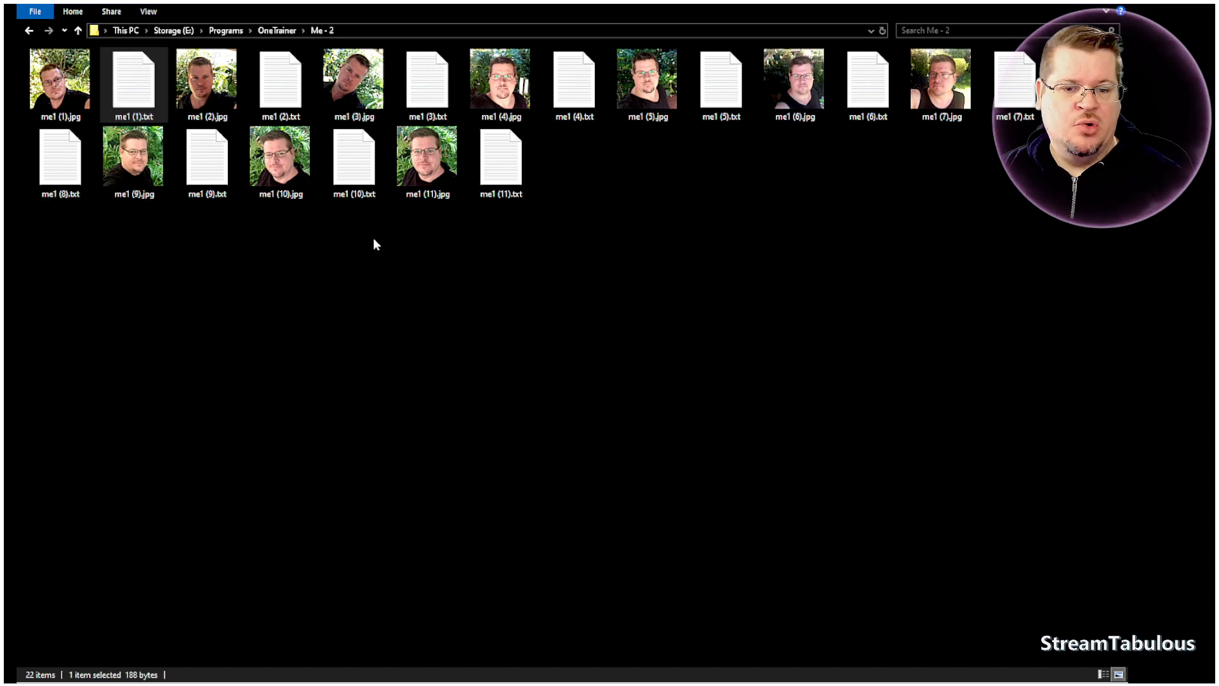
- Read the caption tags in me1 (1).txt, close the file and return to the parent OneTrainer folder
key("Return")
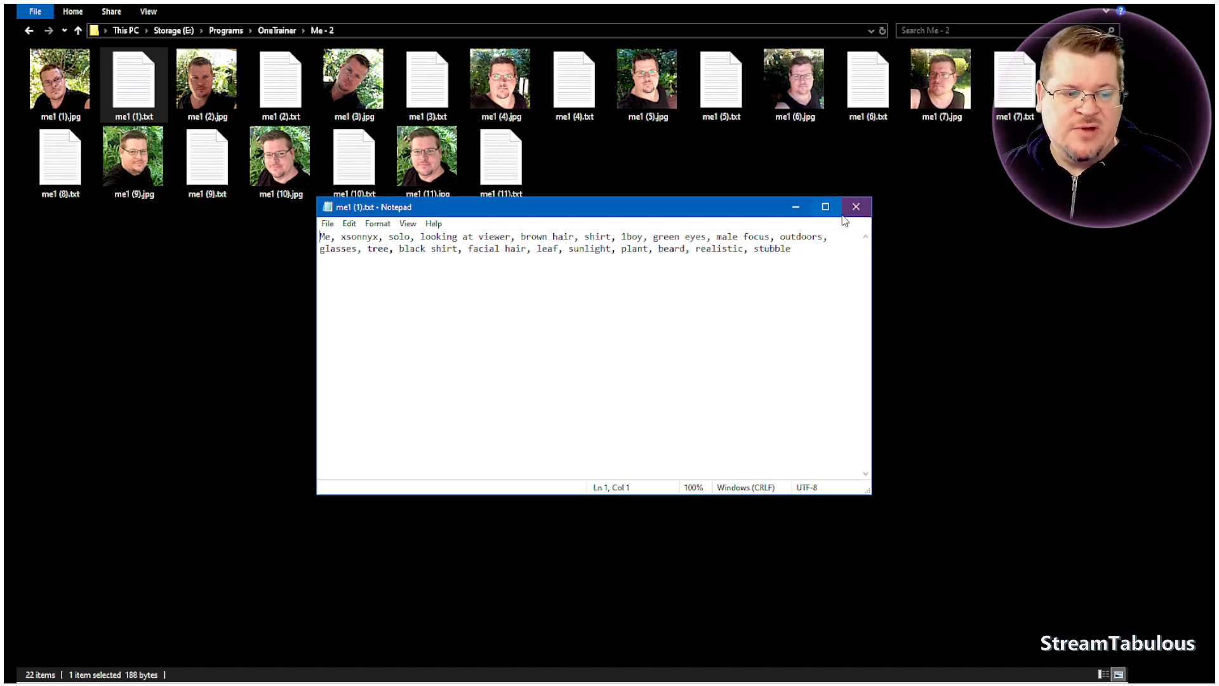
left_click(852, 216)
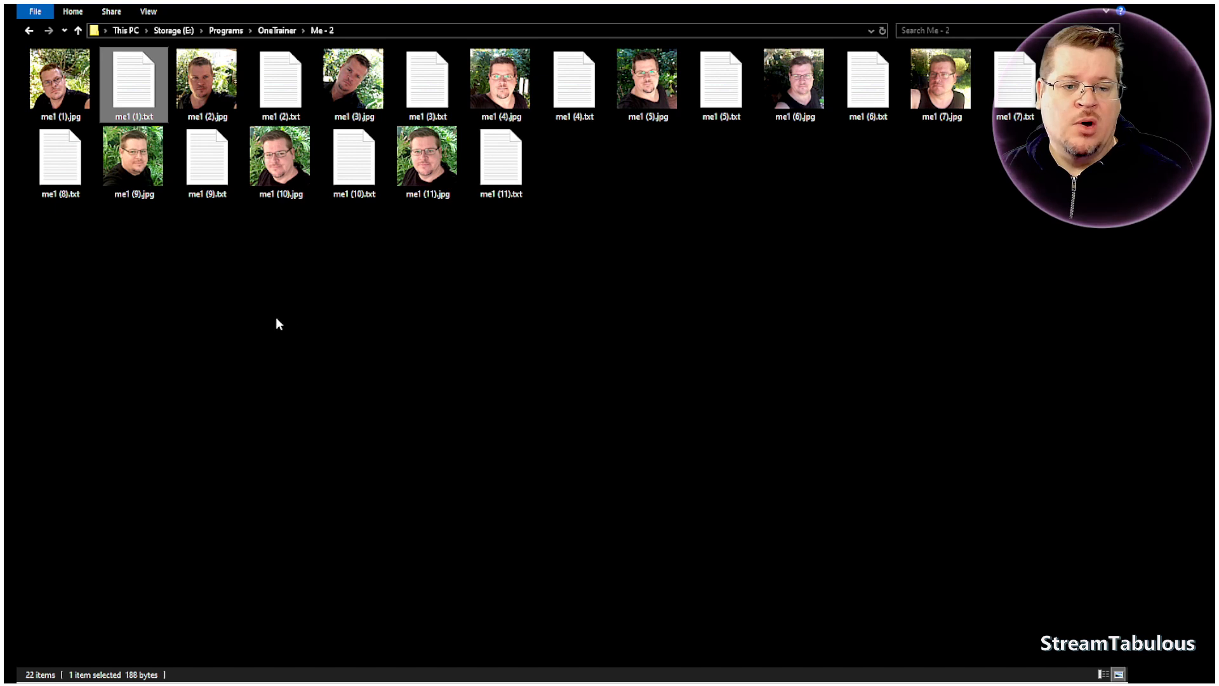
mouse_move(203, 105)
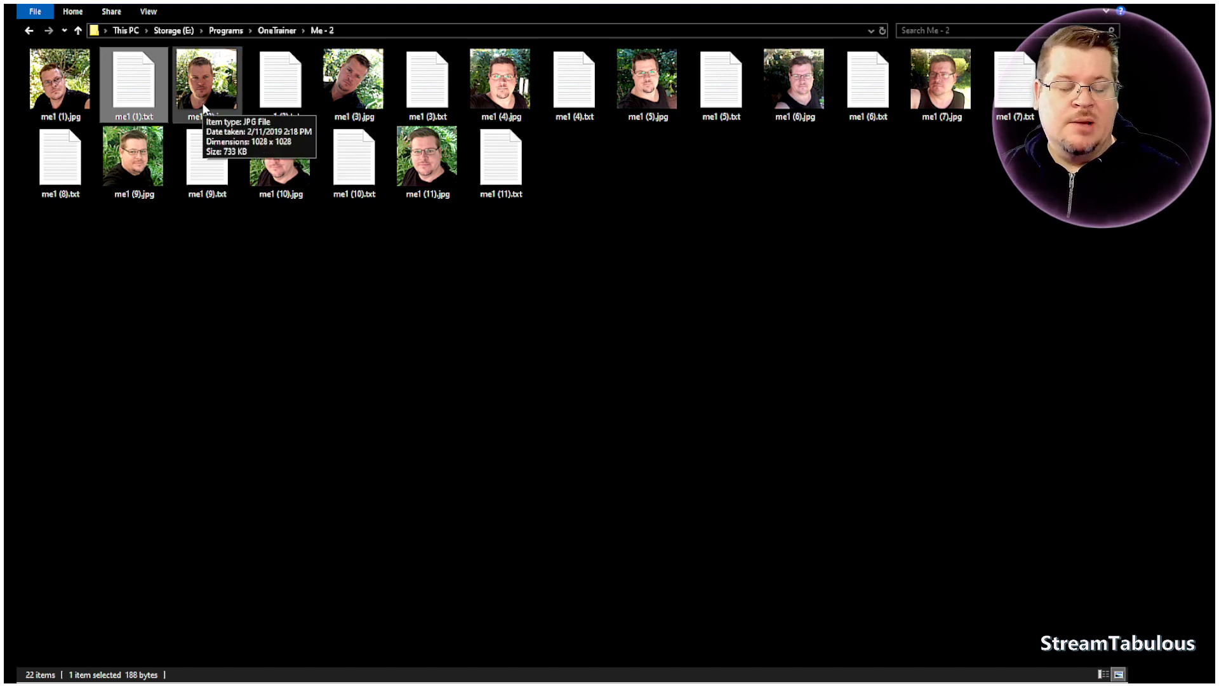
left_click(311, 309)
key("alt+Up")
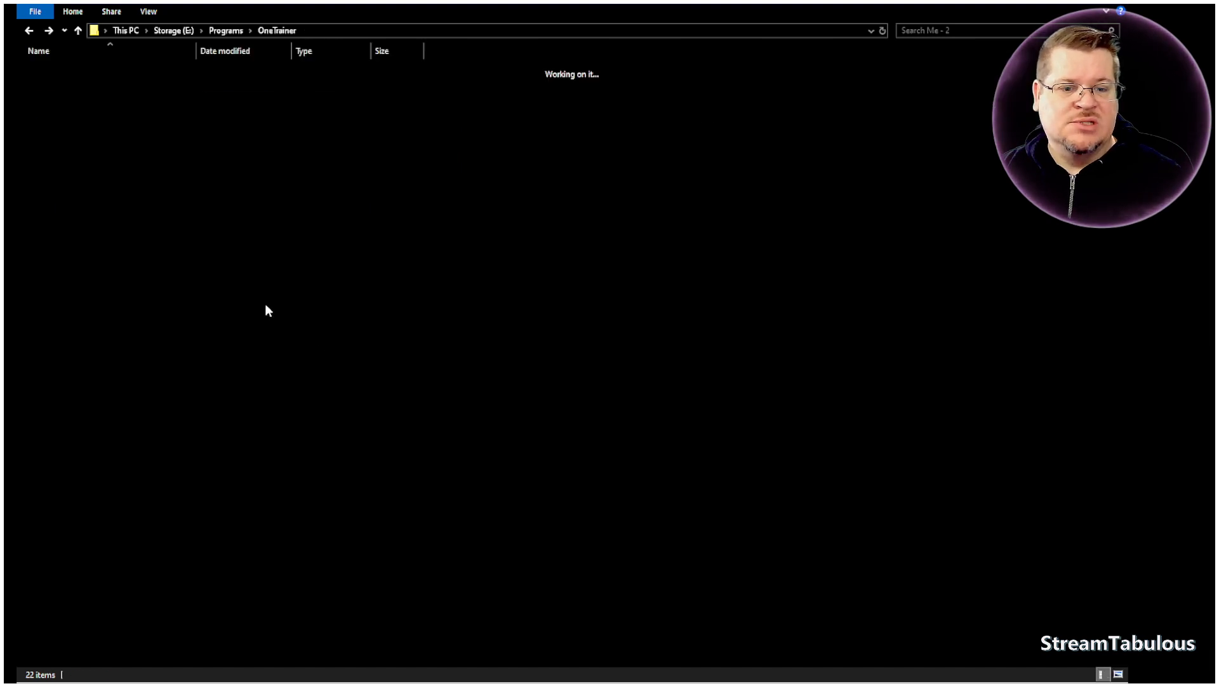
- Create a new folder named Training in E:\Programs\OneTrainer
left_click(101, 158)
right_click(311, 353)
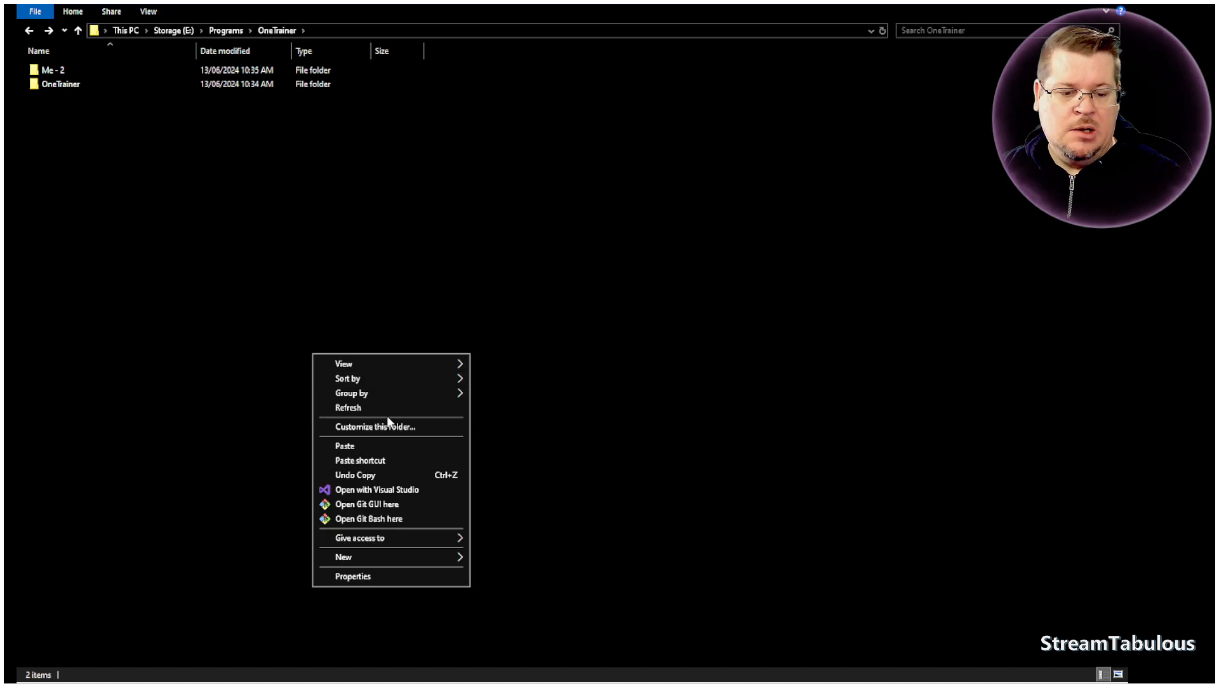
mouse_move(413, 554)
left_click(488, 561)
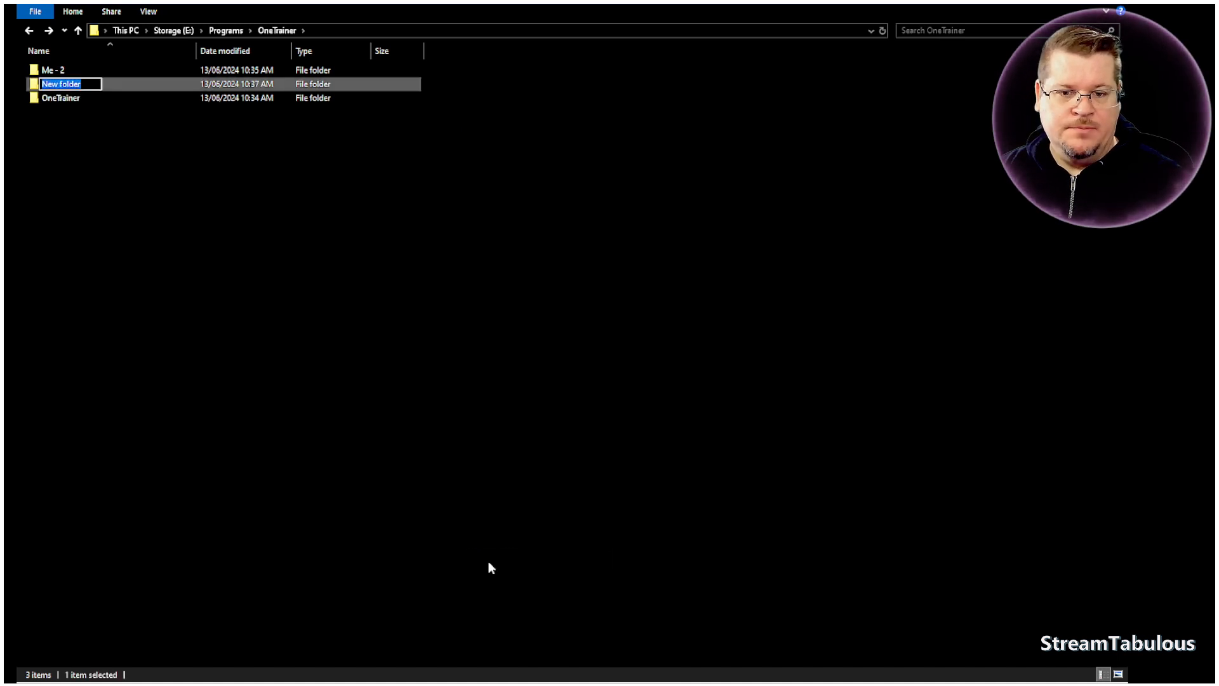
type("Tr")
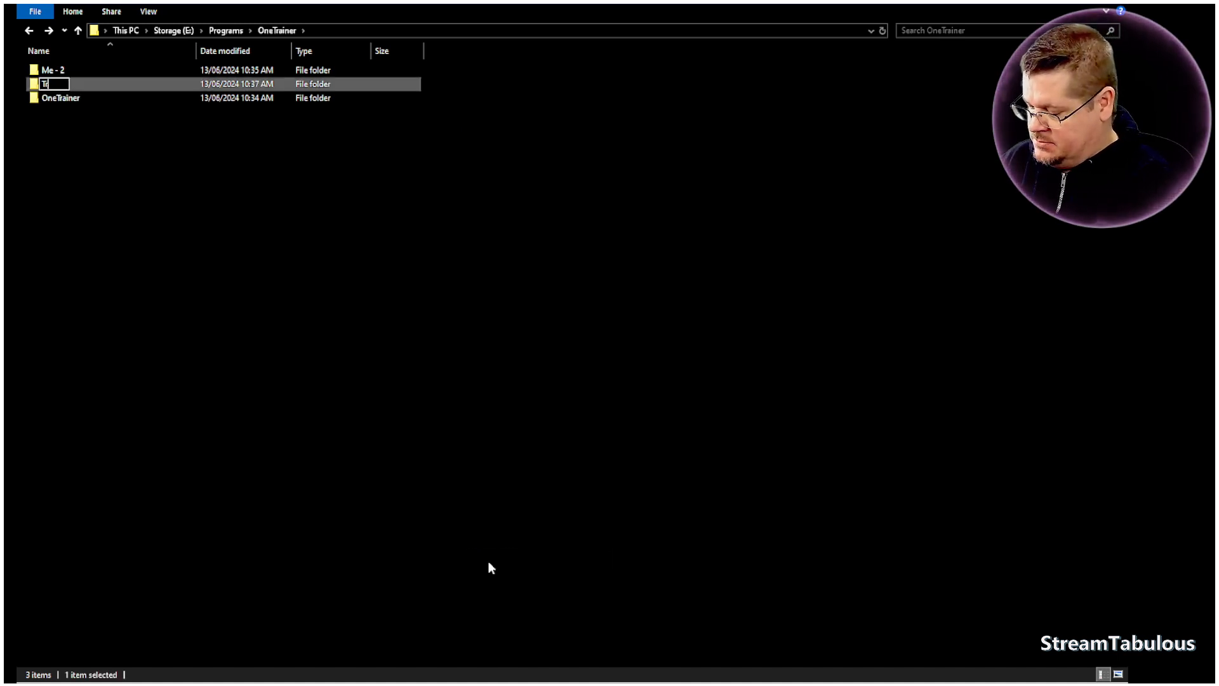
type("aining")
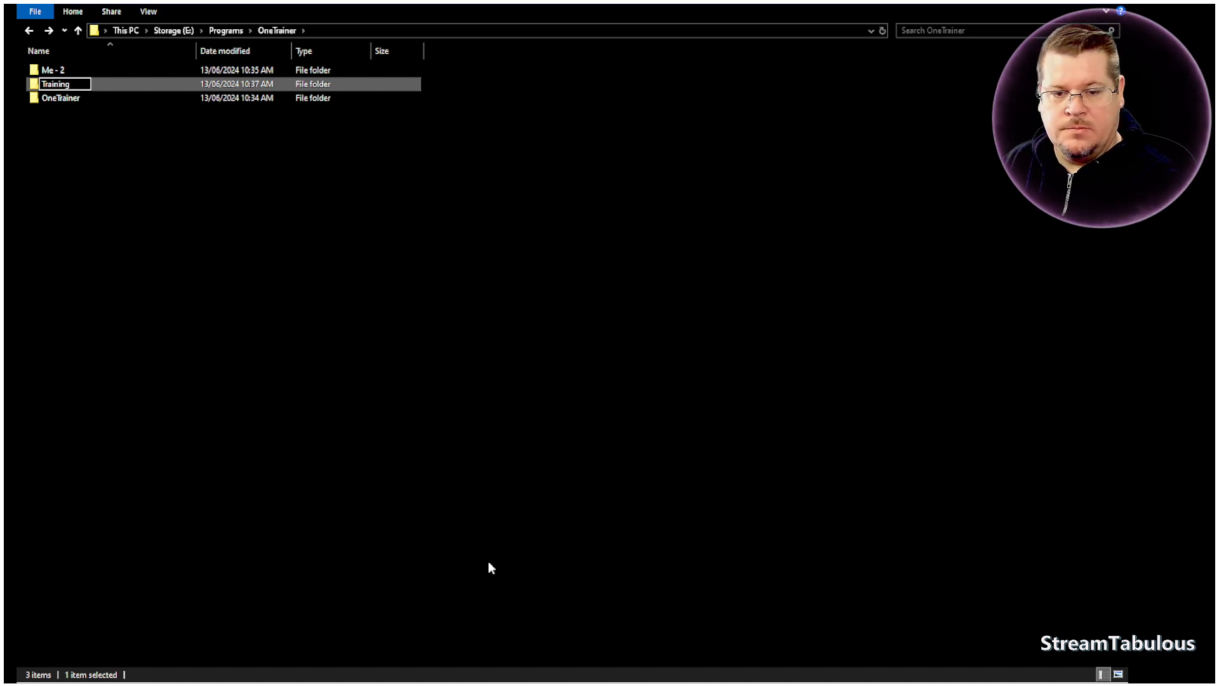
left_click(480, 567)
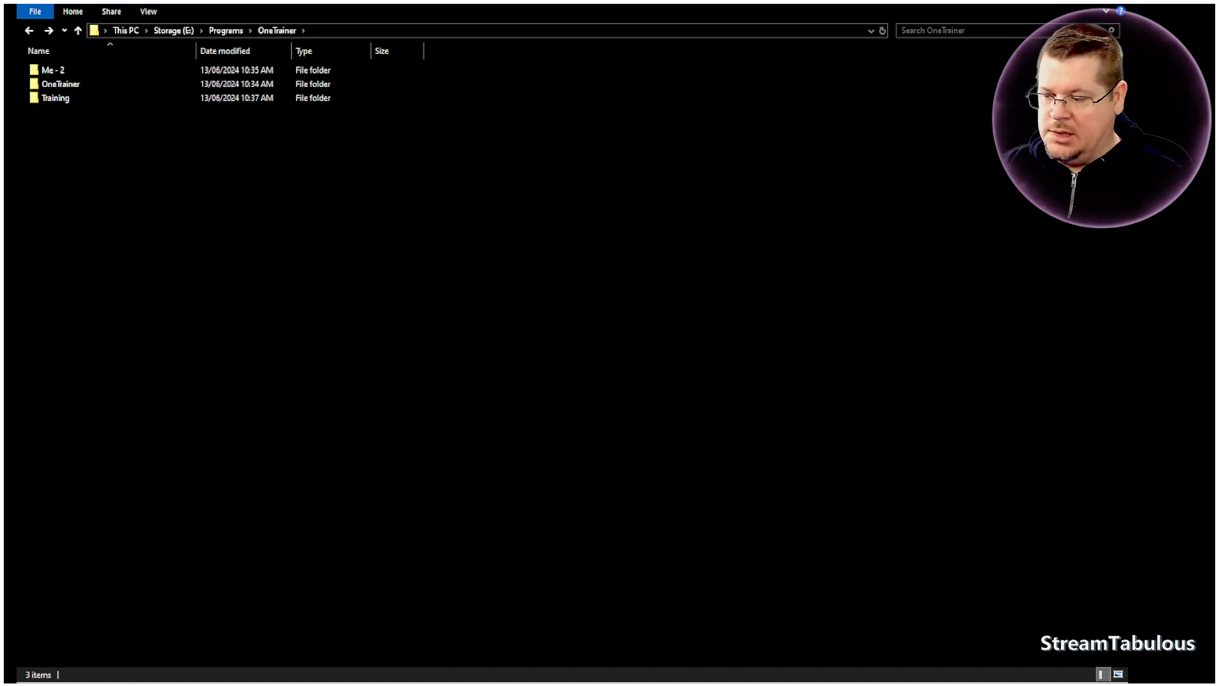
- Copy the Workspace Directory name from OneTrainer and rename the Training folder as workspace
key("alt+Tab")
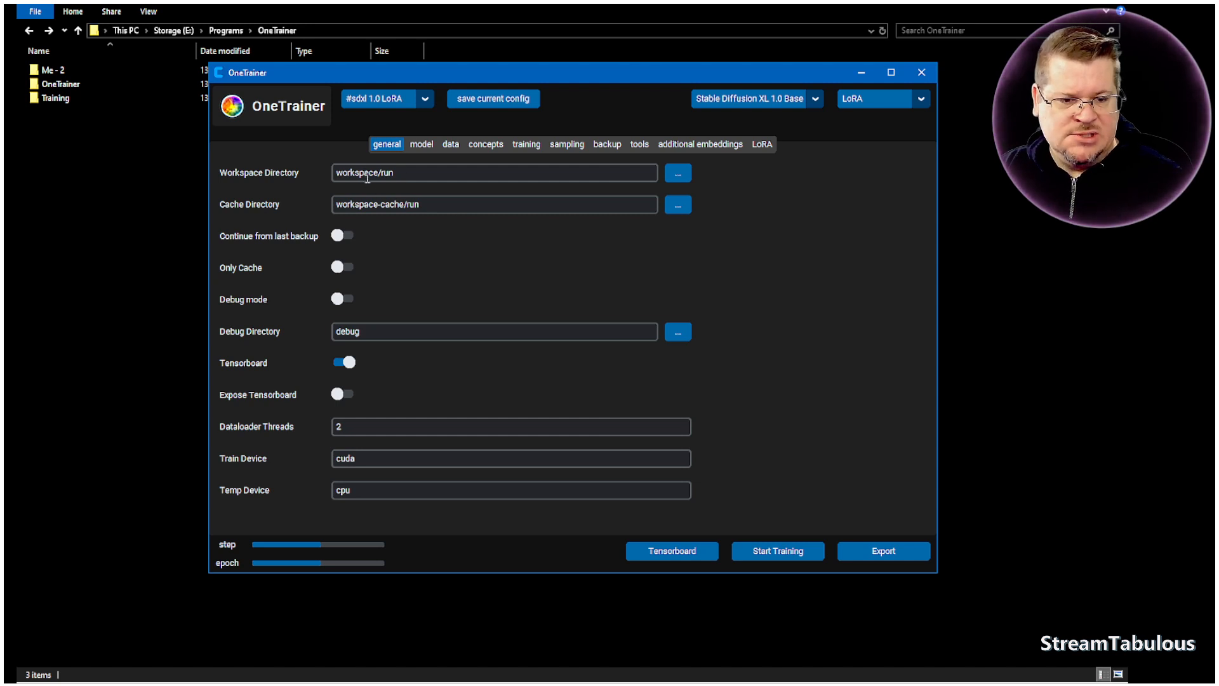
left_click_drag(400, 175, 337, 170)
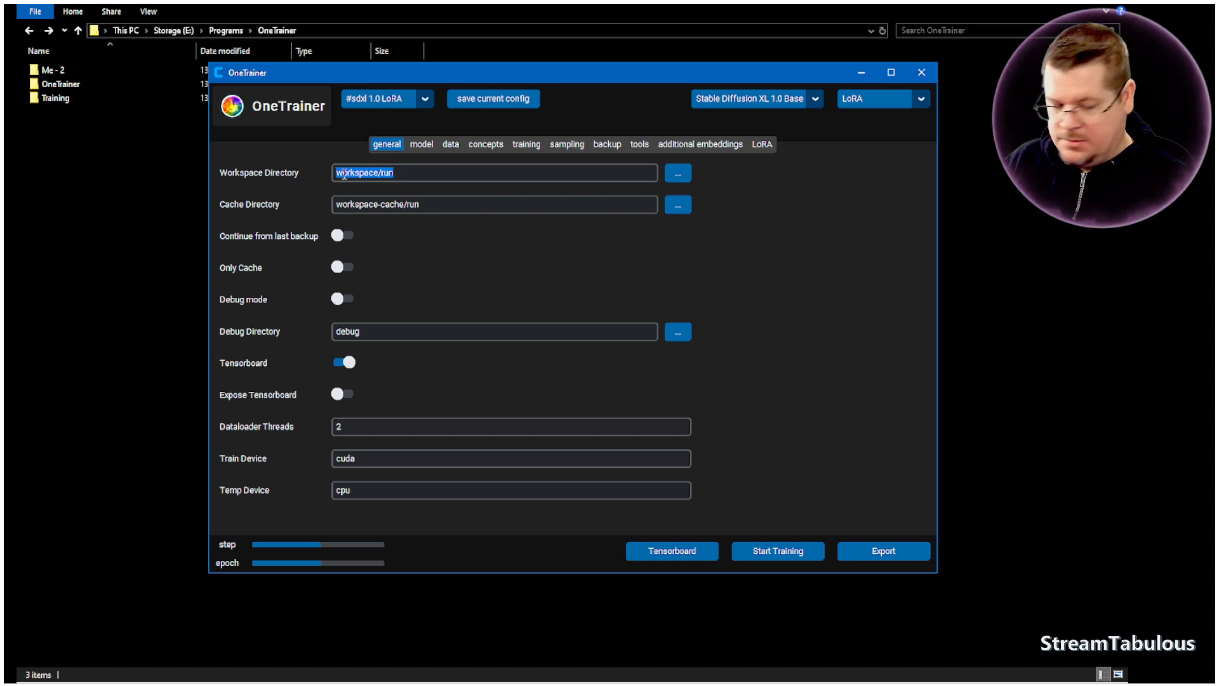
left_click(56, 102)
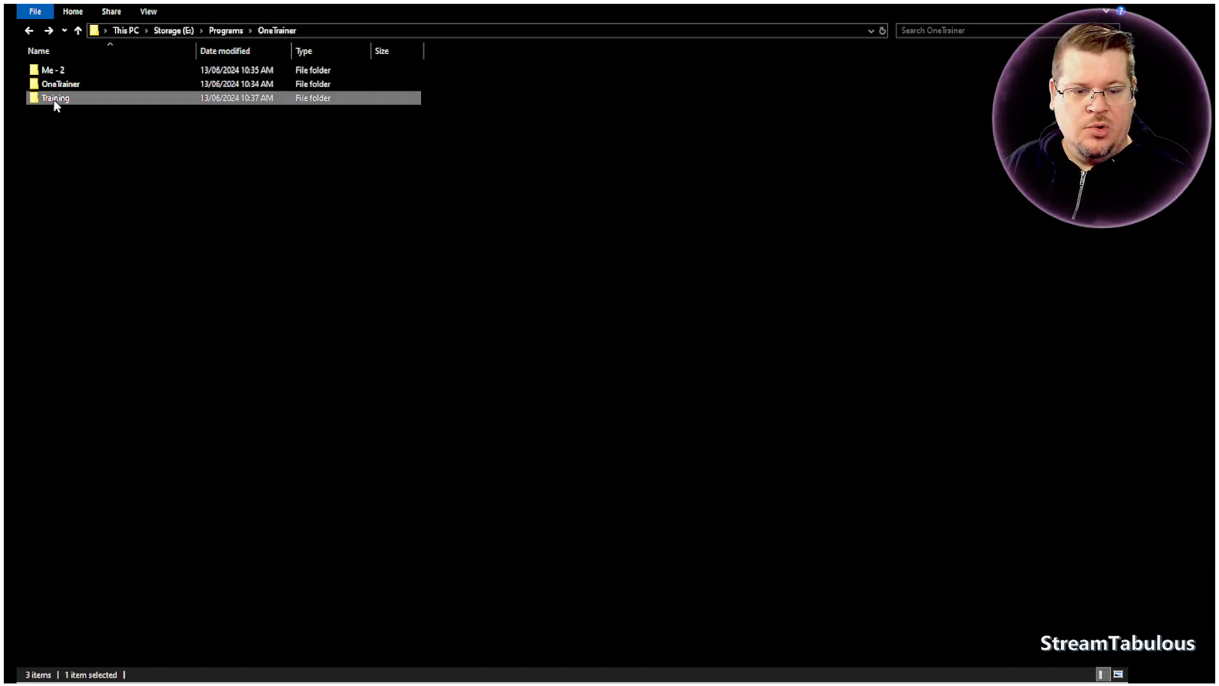
left_click(56, 100)
type("workspacerun")
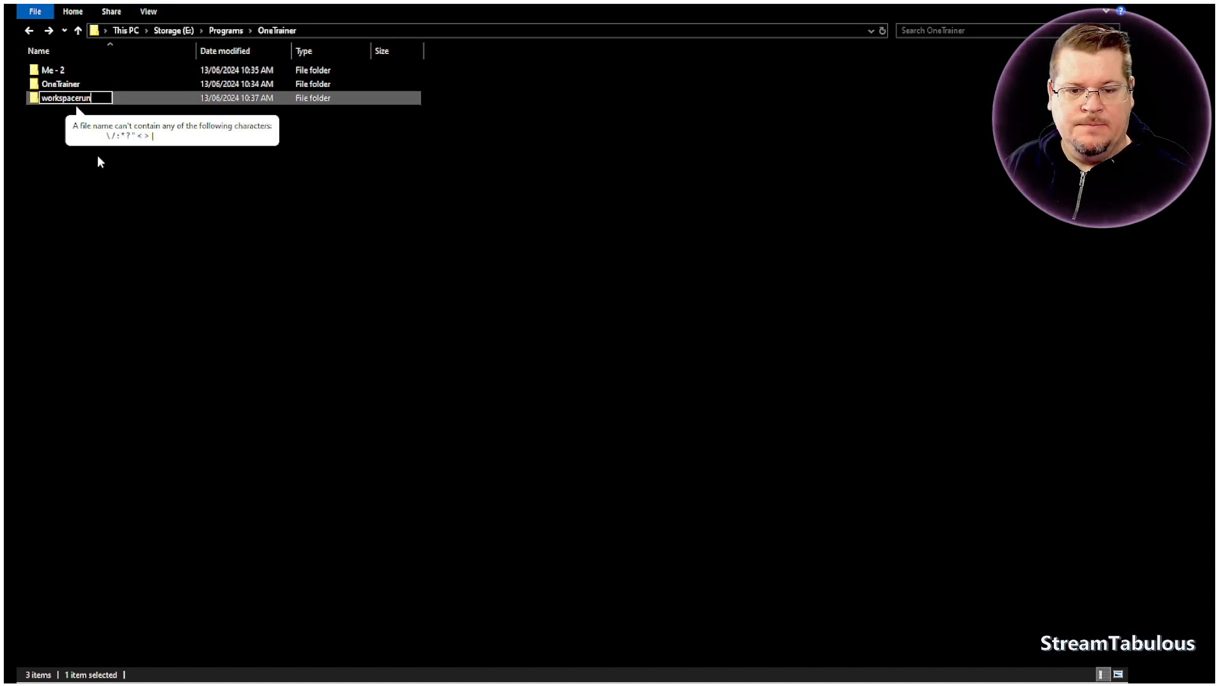
key("BackSpace")
key("BackSpace")
key("BackSpace")
key("Return")
- Create a Run subfolder inside workspace, add a workspace-cache folder with its own Run subfolder, and return to the parent folder
double_click(63, 97)
right_click(160, 198)
mouse_move(284, 402)
left_click(350, 404)
type("Run")
key("Return")
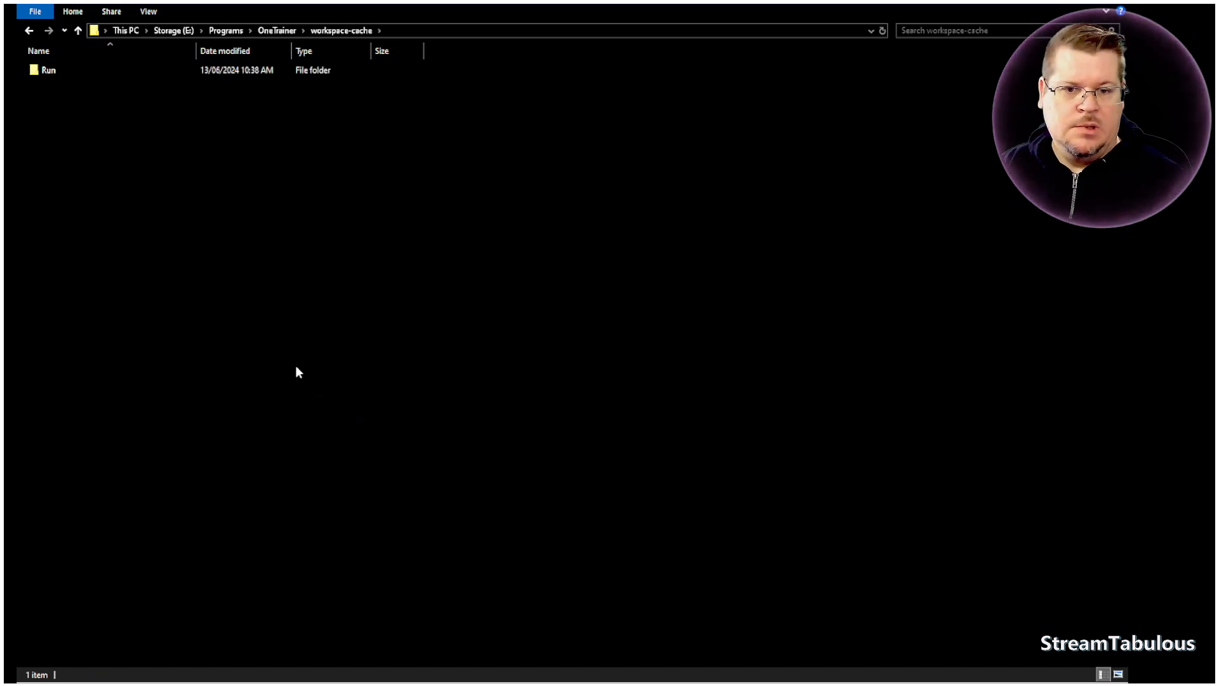
key("alt+Up")
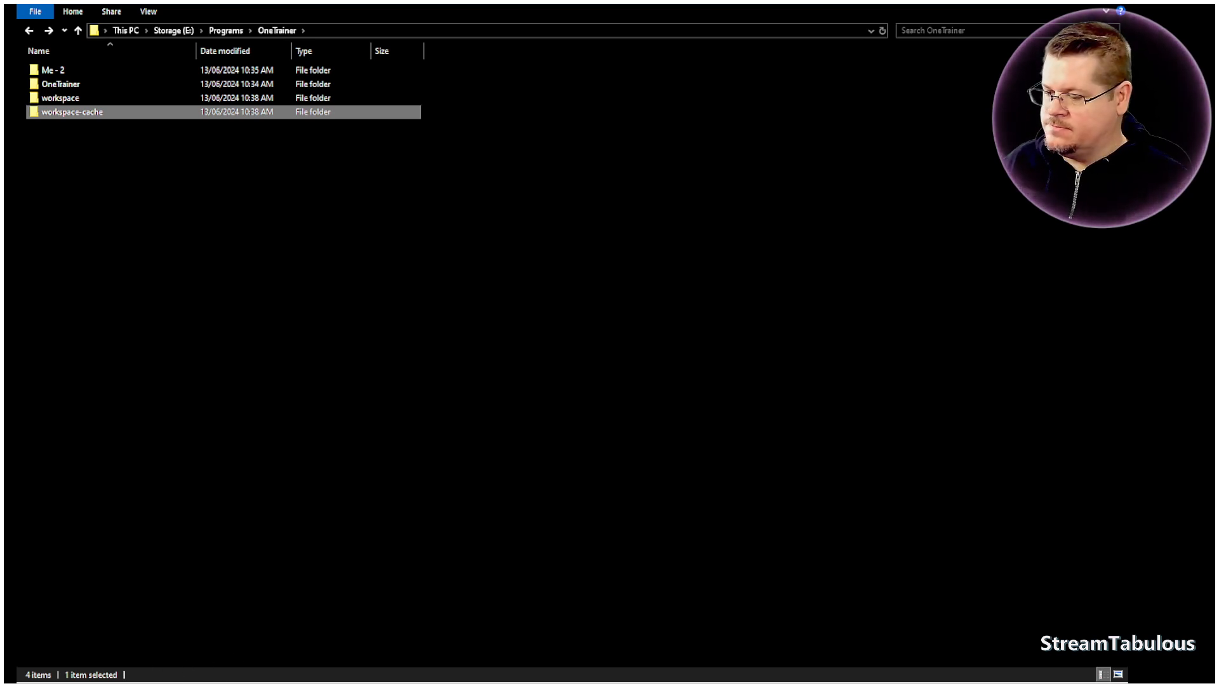
- In OneTrainer, set the Workspace Directory to E:/Programs/OneTrainer/workspace/Run and the Cache Directory to E:/Programs/OneTrainer/workspace-cache/Run
key("alt+Tab")
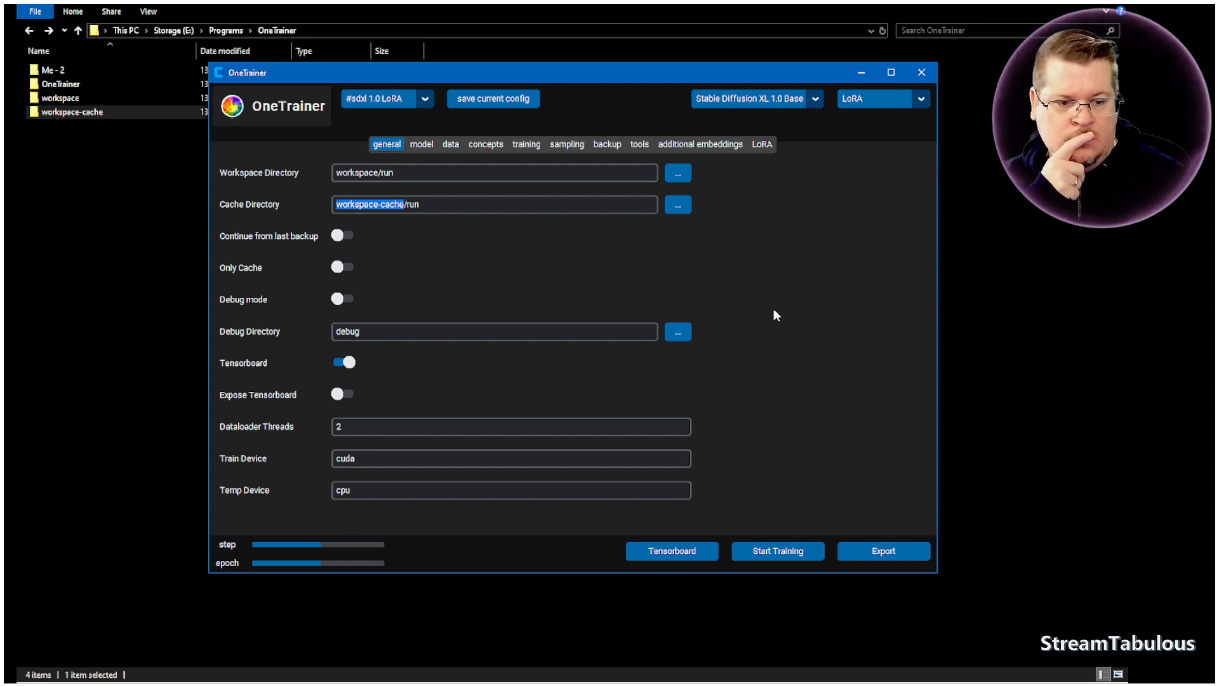
left_click(613, 204)
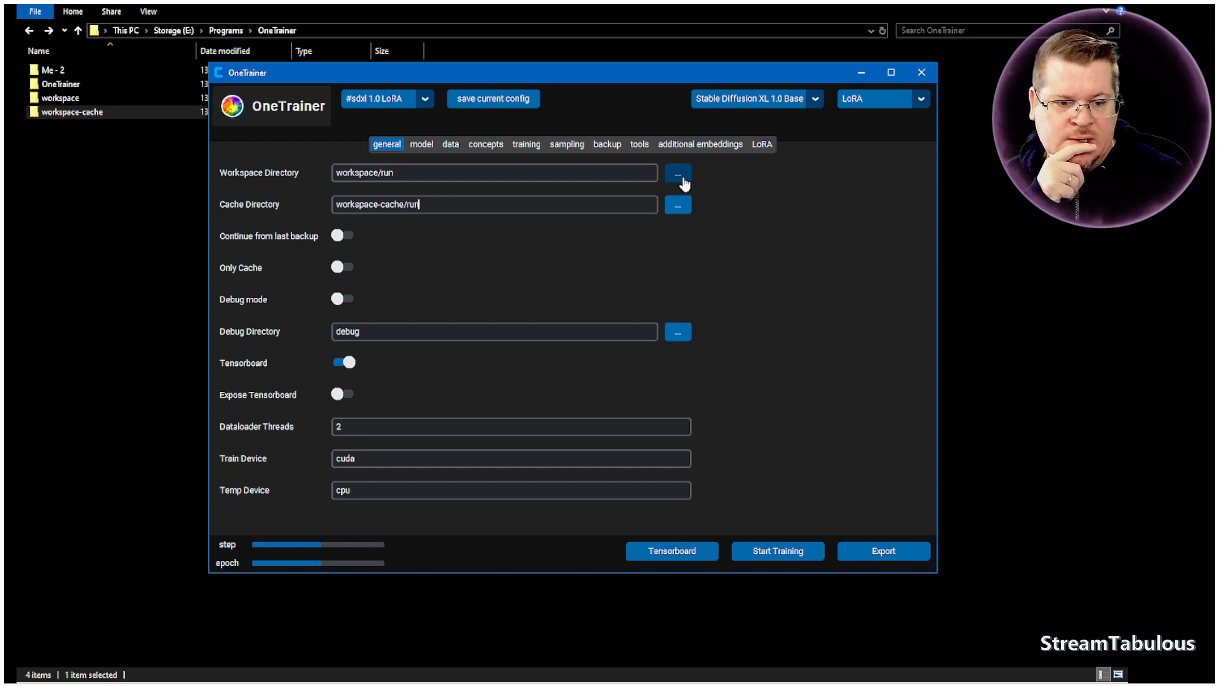
left_click(679, 174)
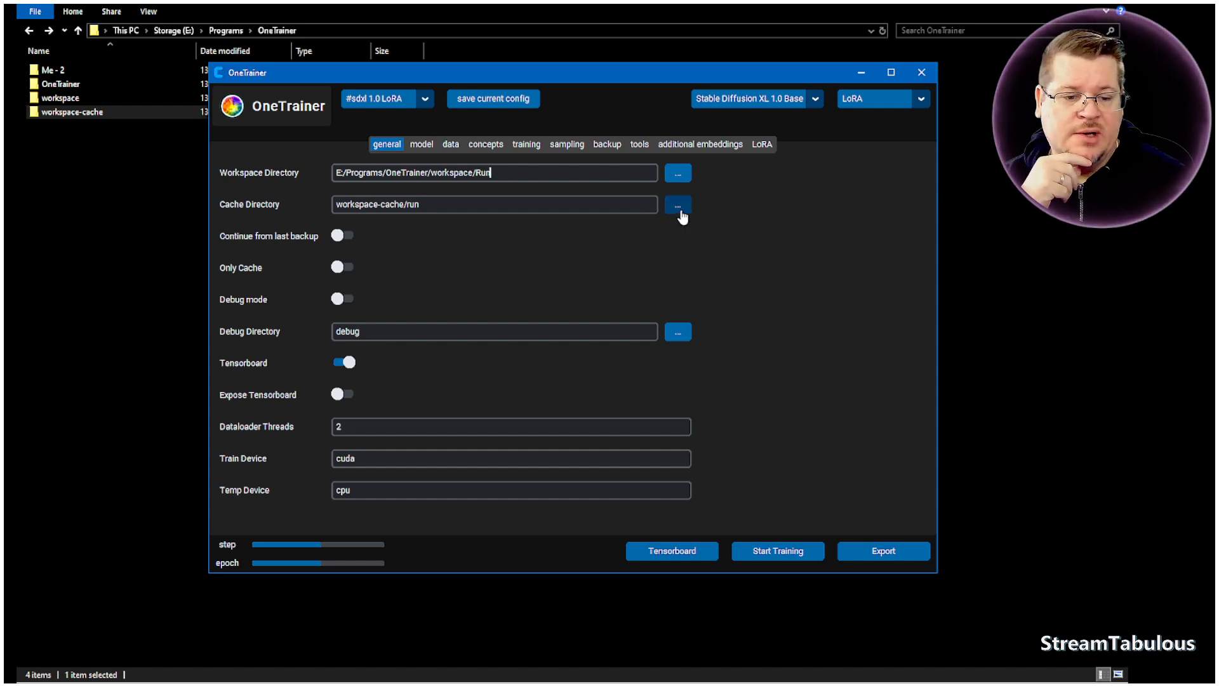
left_click(678, 205)
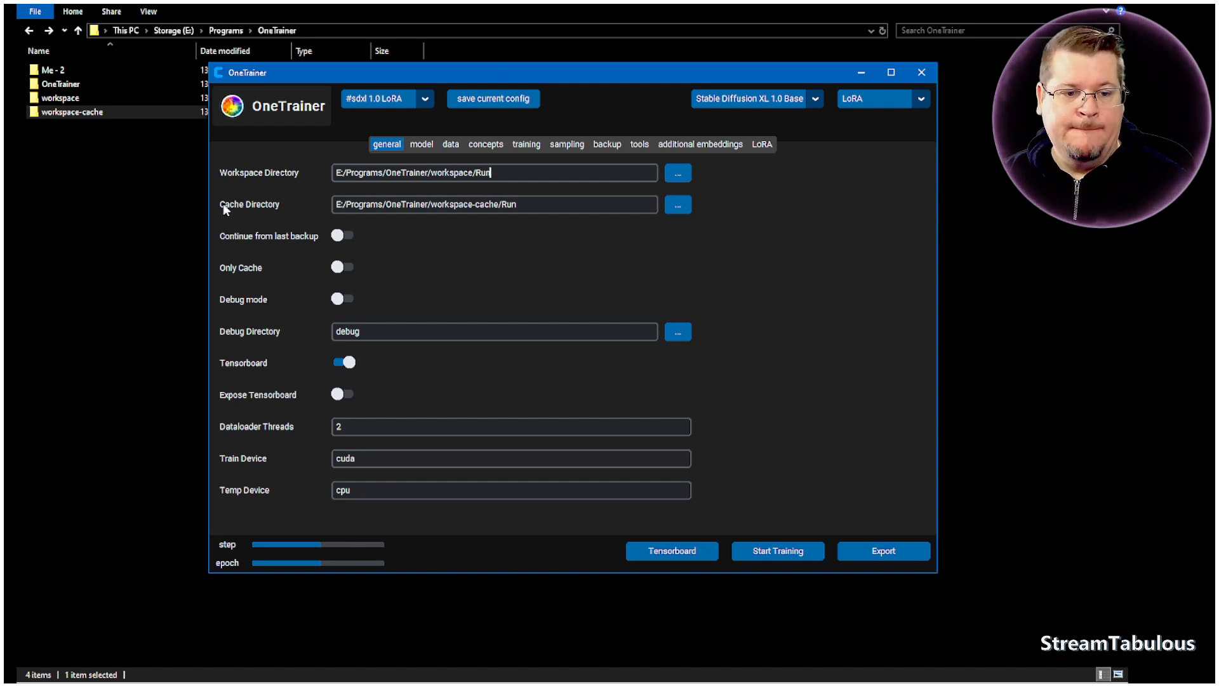
mouse_move(225, 211)
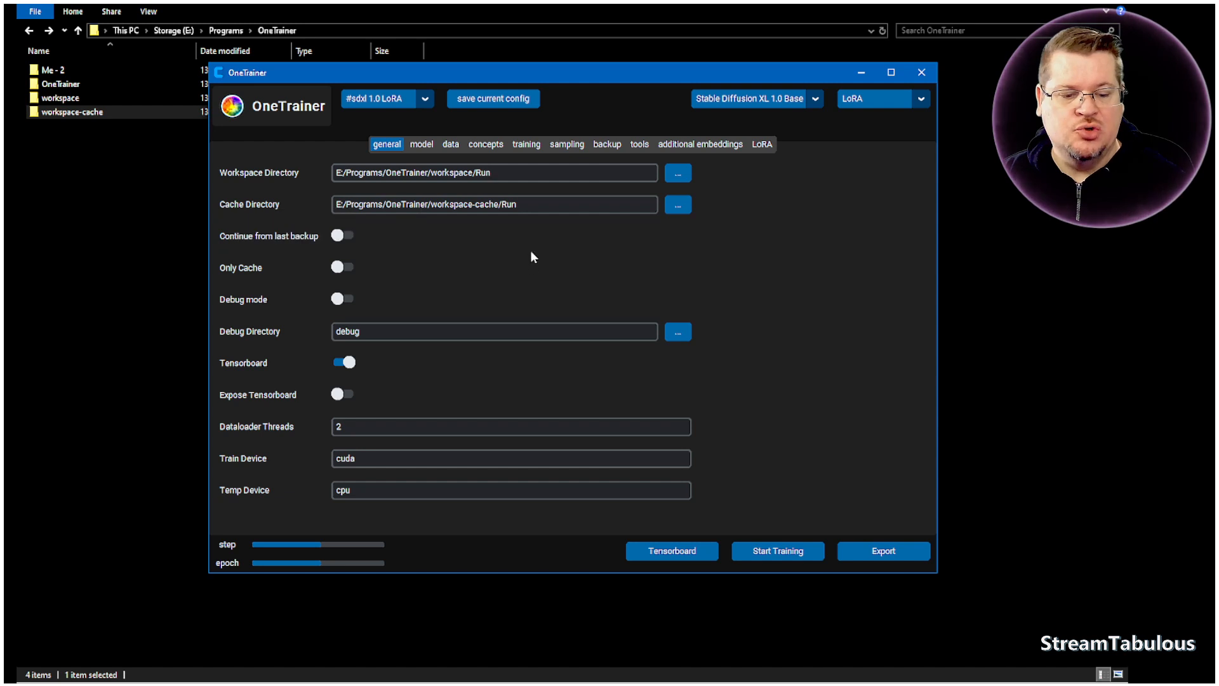
- Show OneTrainer's model settings, switch to Chrome and search Google for "huggingface sdxl base"
left_click(429, 151)
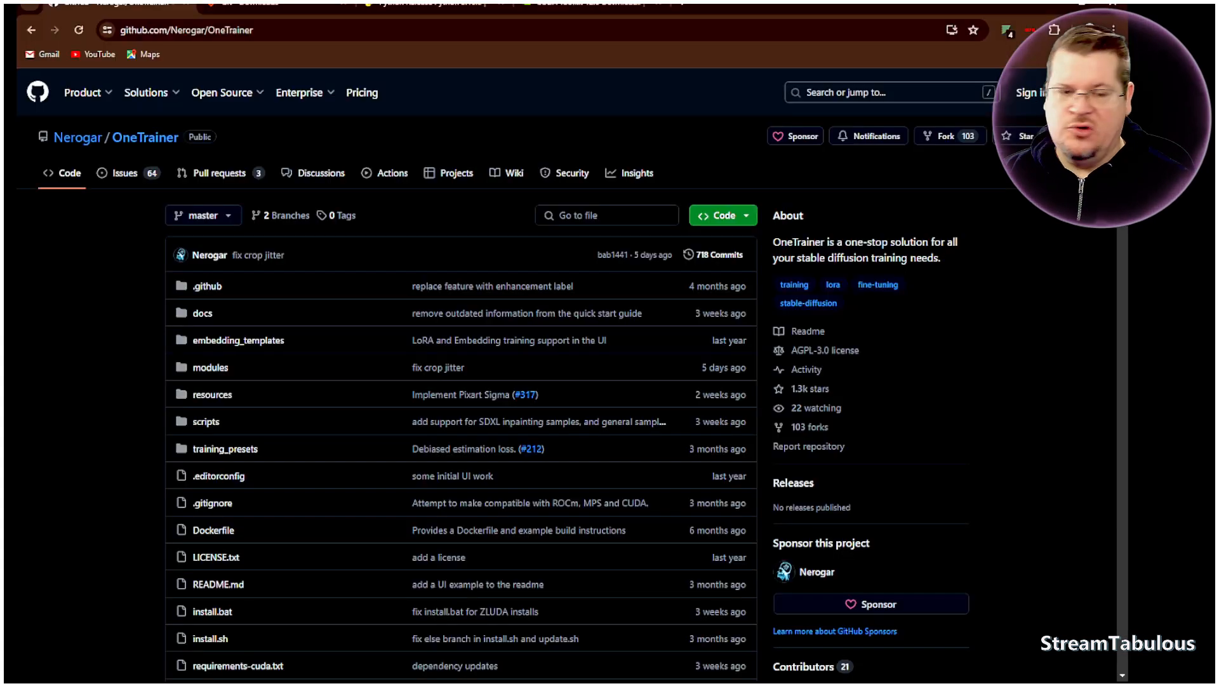
left_click(686, 5)
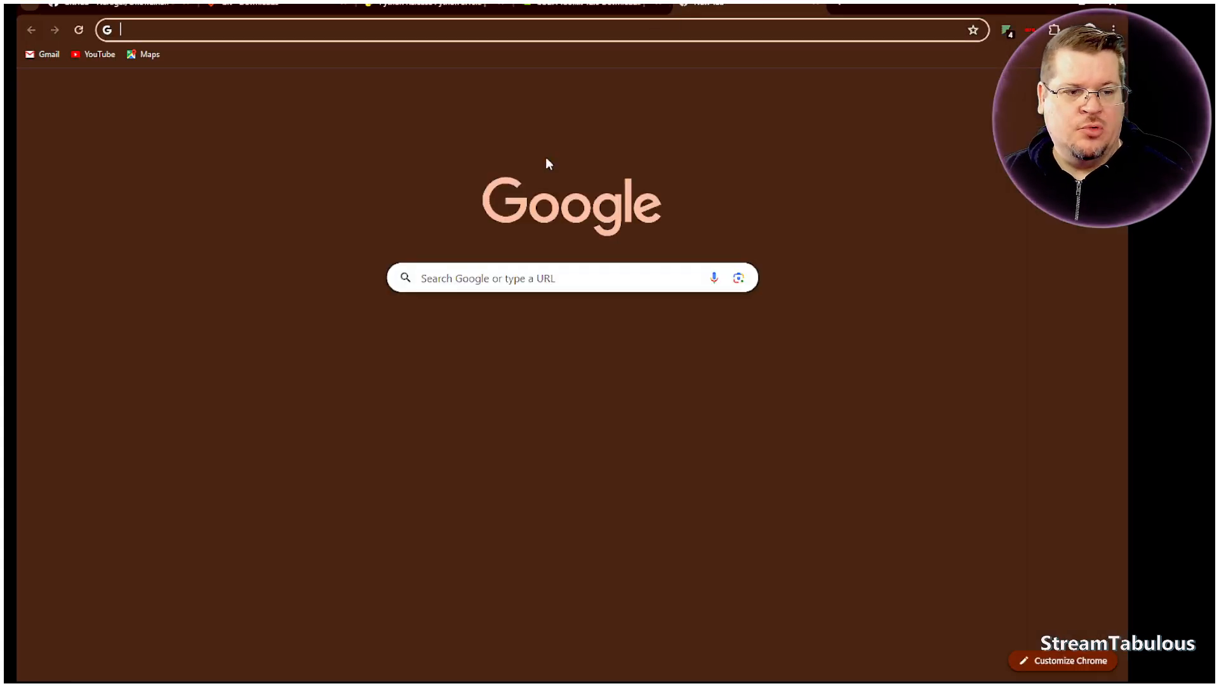
left_click(456, 280)
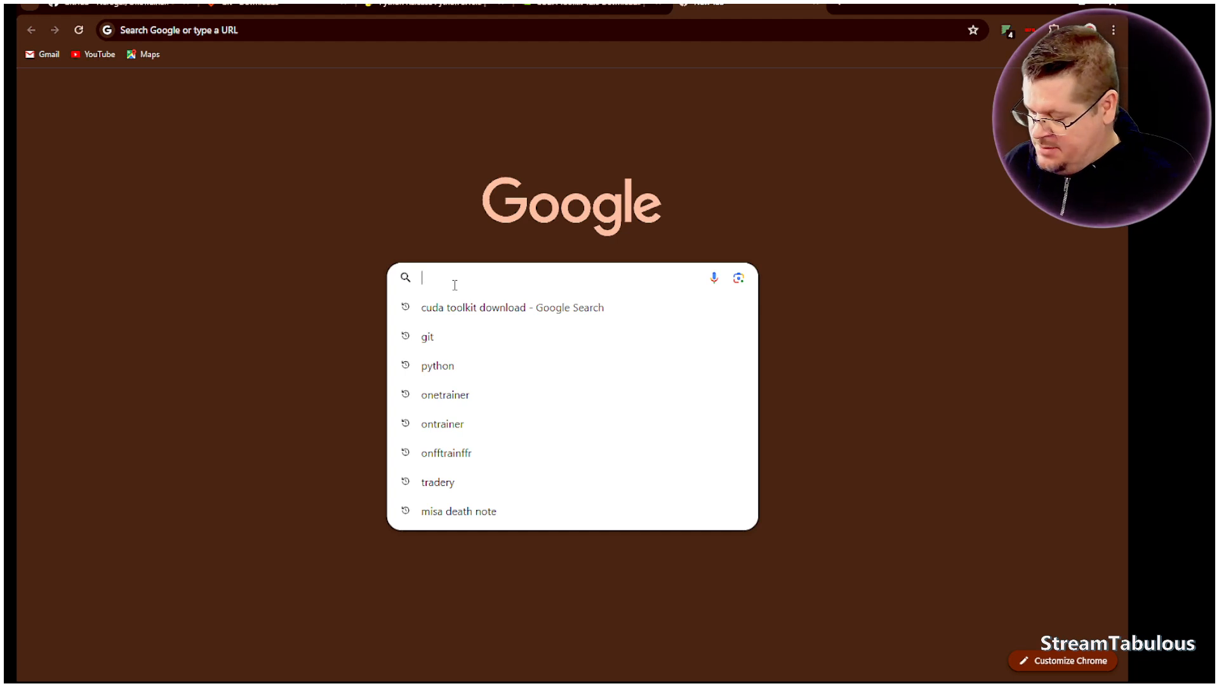
type("hugging")
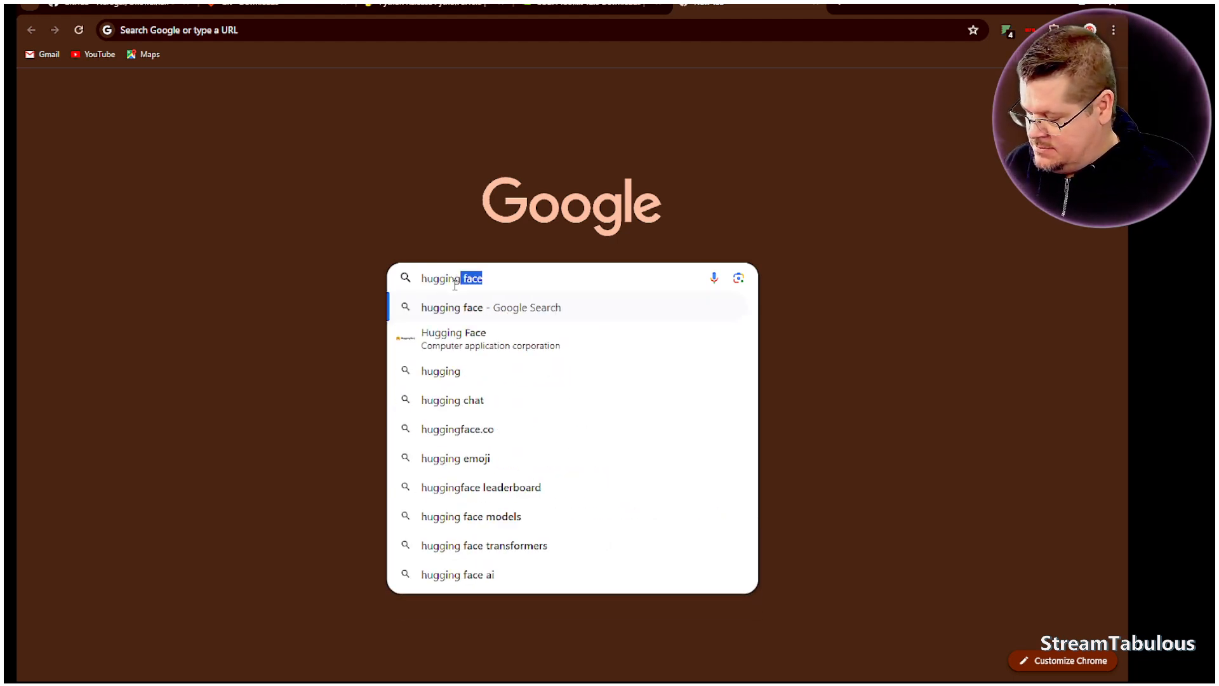
type("face s")
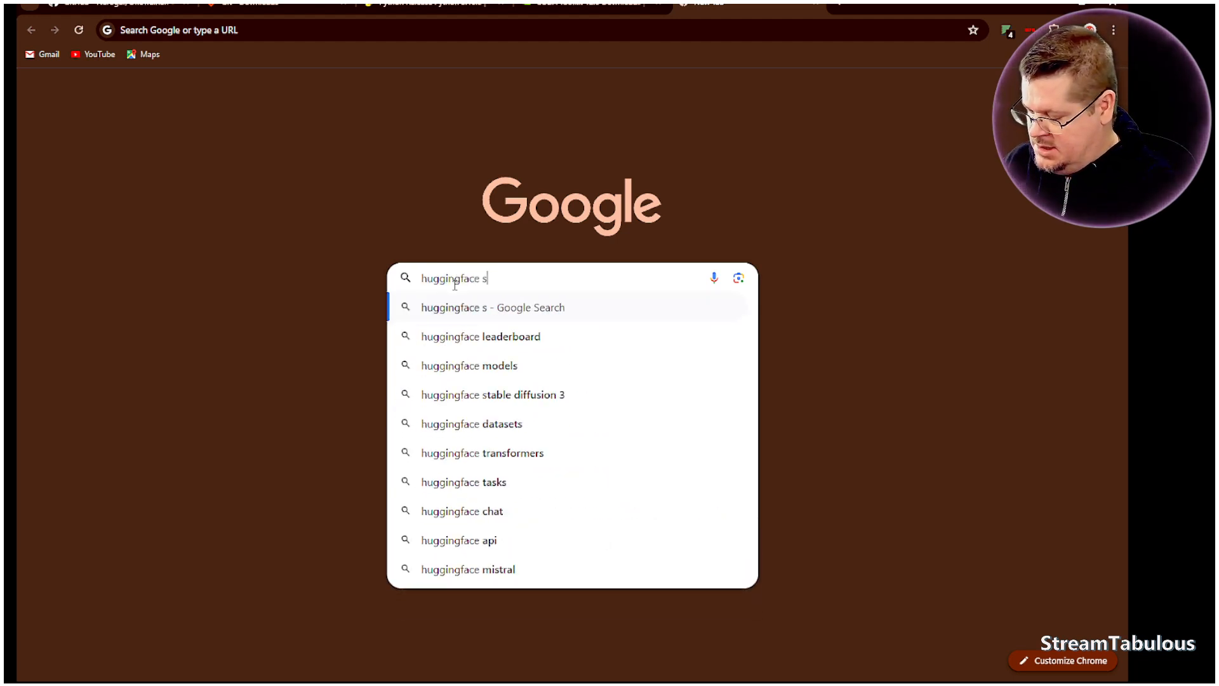
type("dxl base")
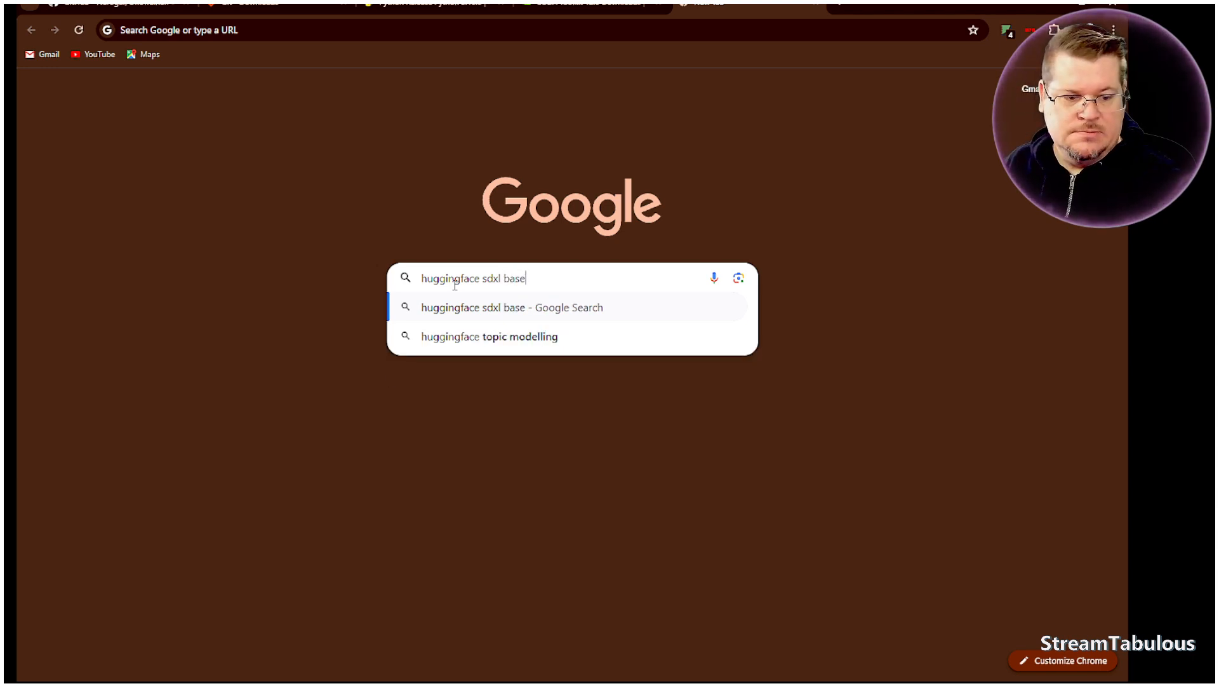
key("Return")
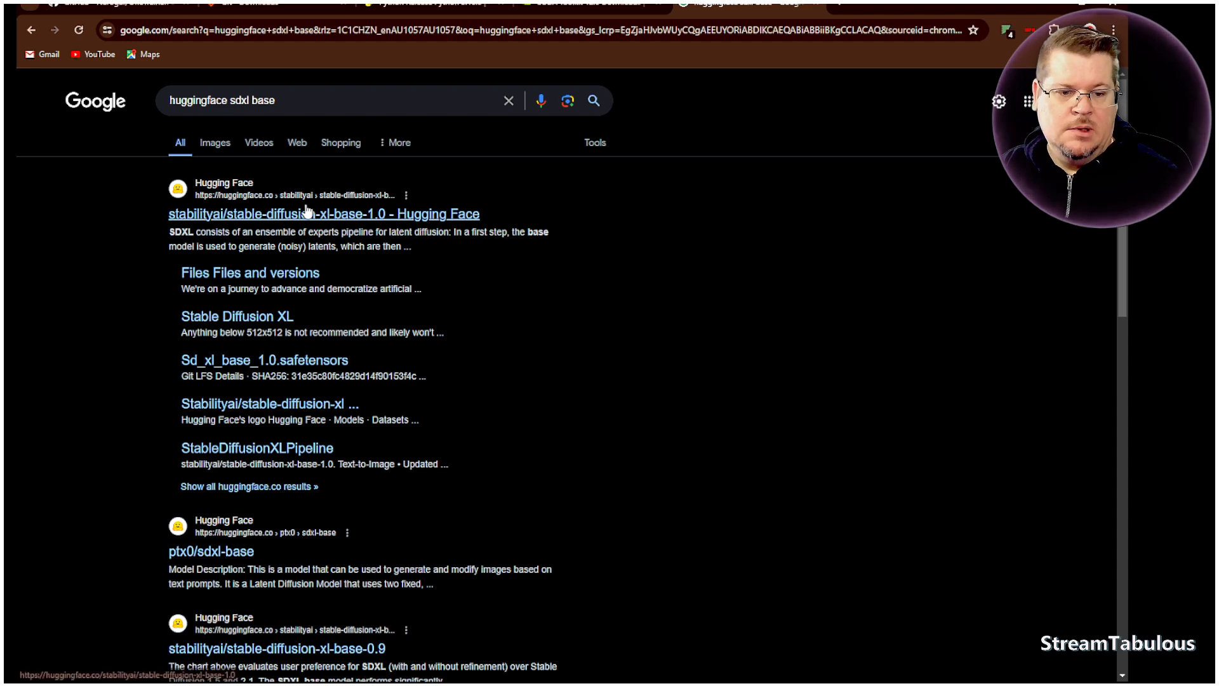
- Open the stabilityai/stable-diffusion-xl-base-1.0 page on Hugging Face and find sd_xl_base_1.0.safetensors in its repository files
left_click(292, 219)
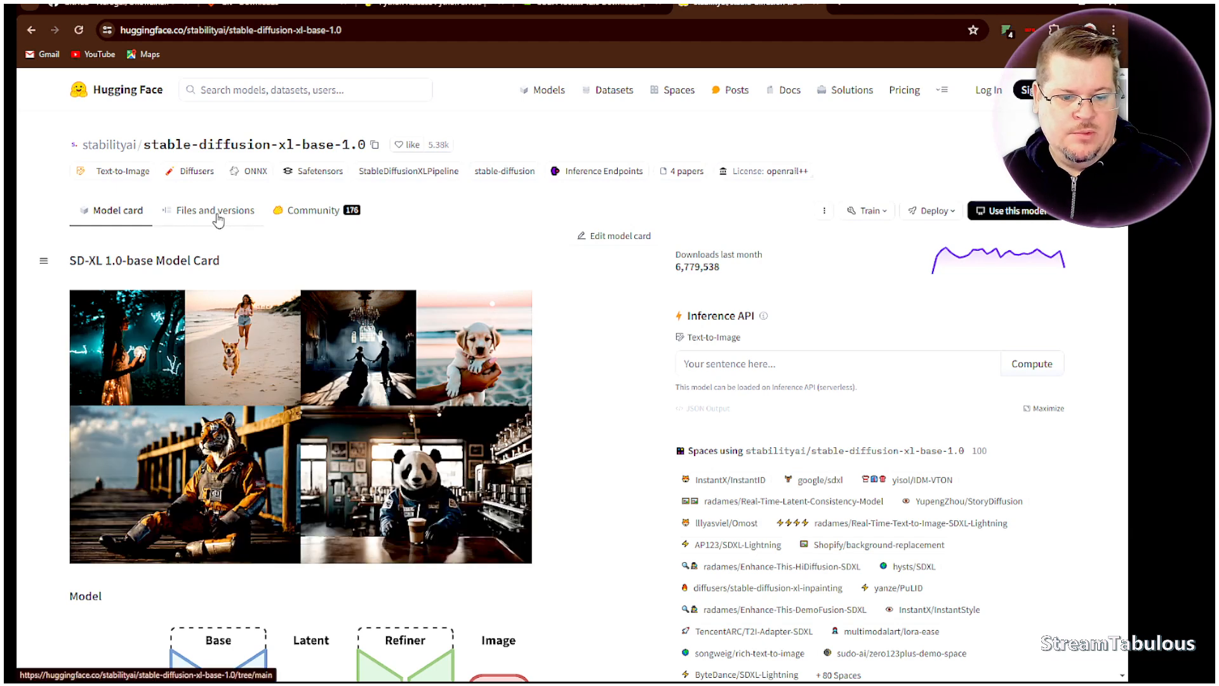
left_click(217, 219)
scroll(426, 317, "down", 3)
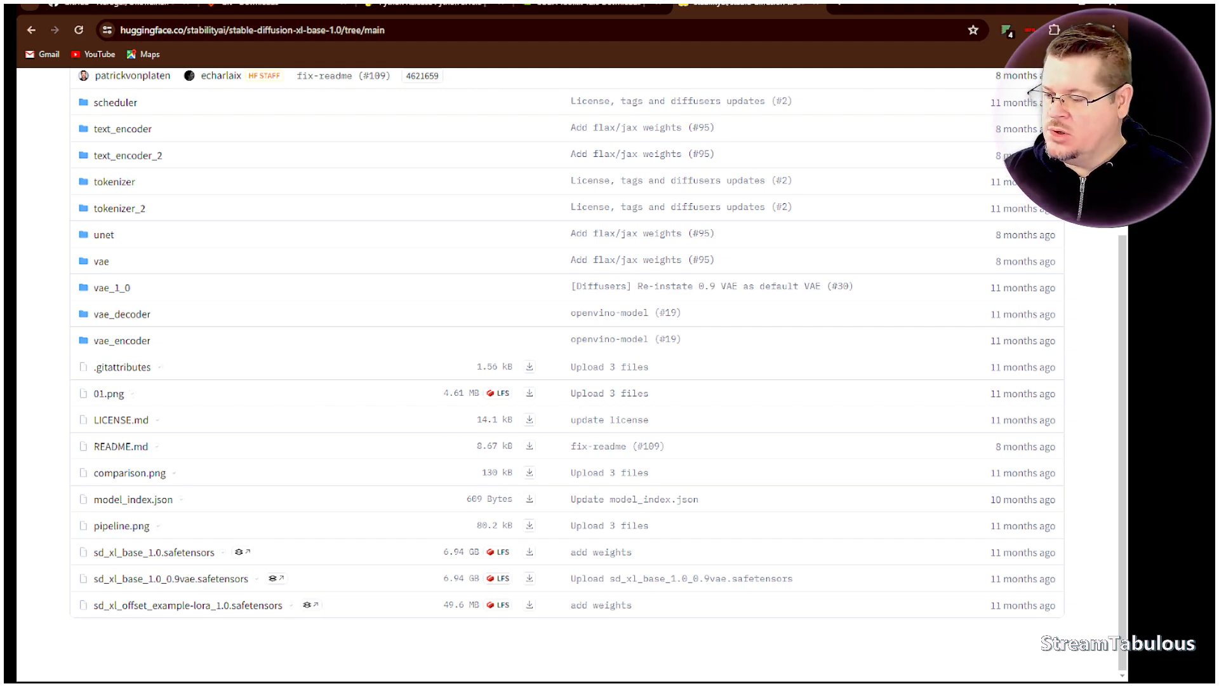
- Switch to OneTrainer, set the Base Model to E:/Programs/OneTrainer/sd_xl_base_1.0.safetensors and examine the available weight data types
key("alt+Tab")
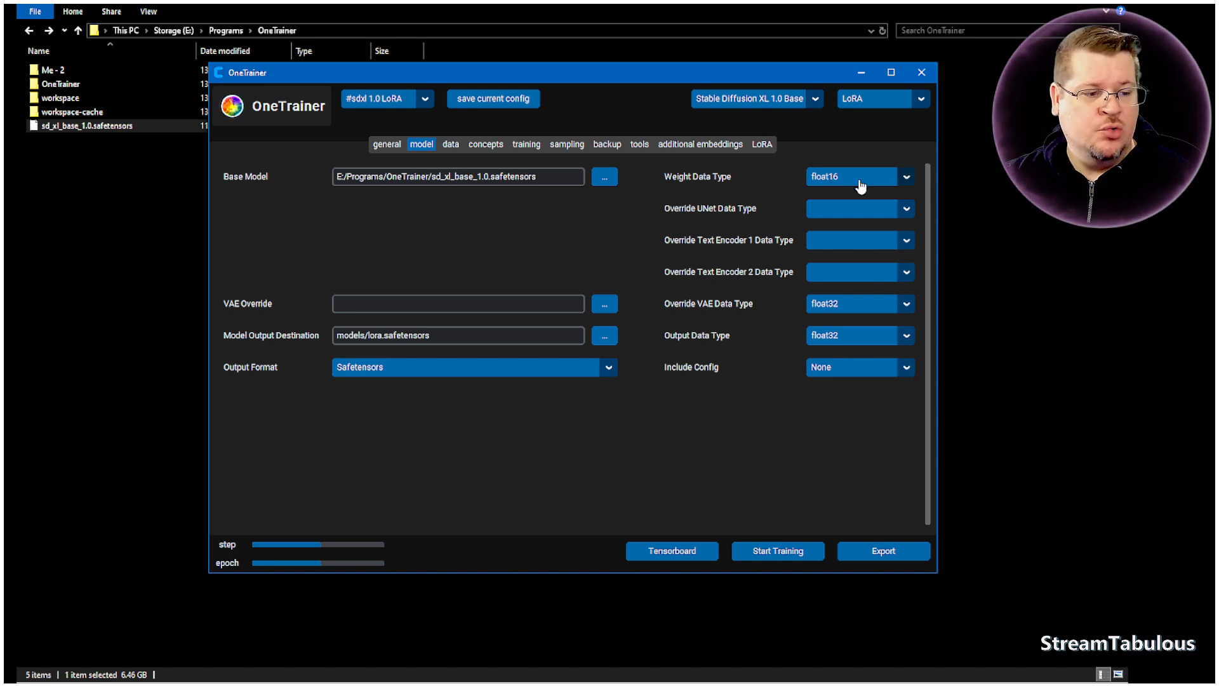
left_click(908, 185)
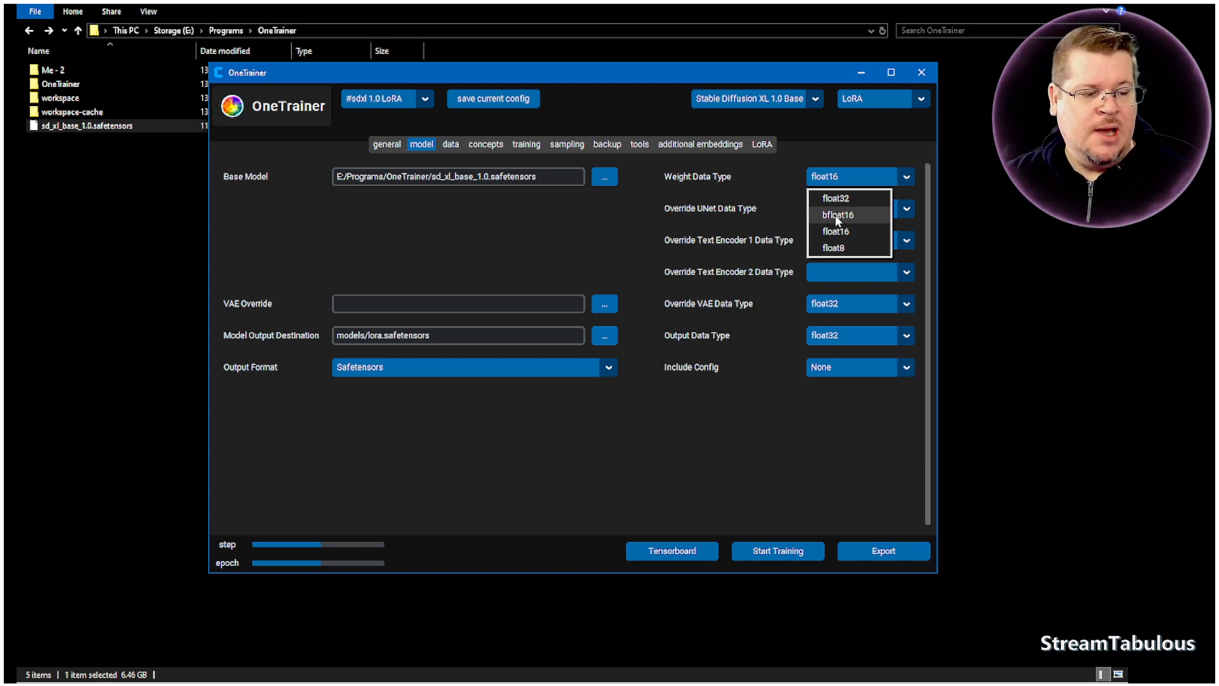
left_click(887, 150)
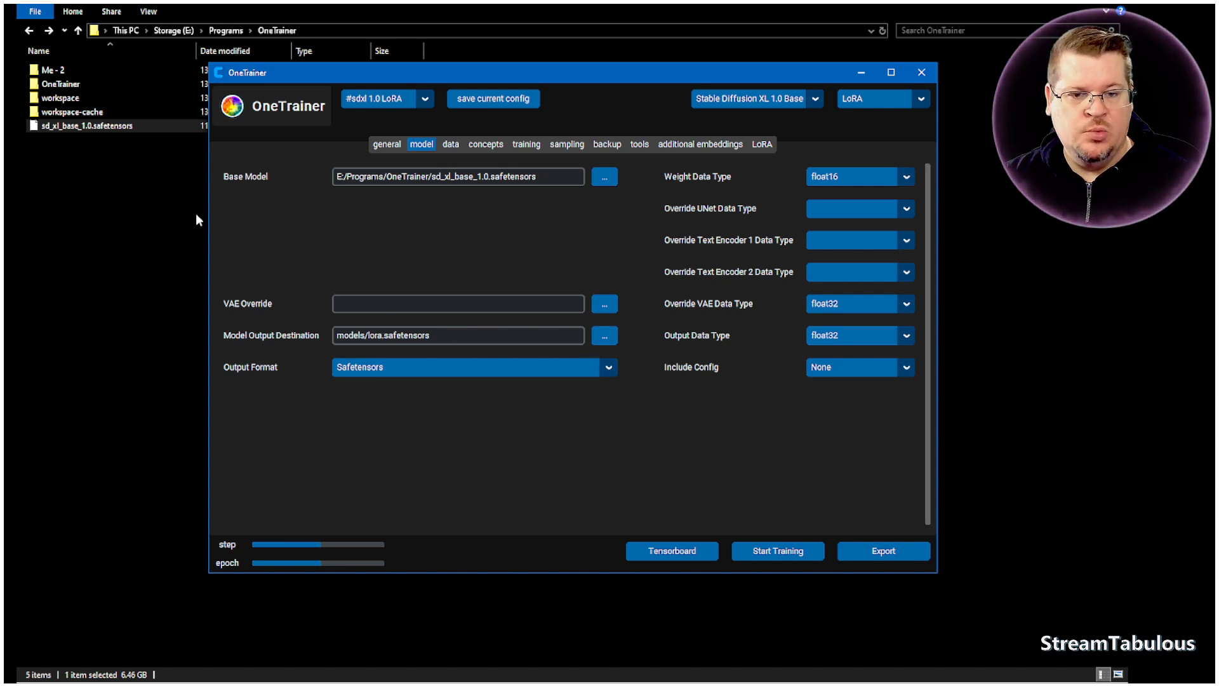
- Switch to File Explorer and create a folder named Lora Models Made in E:\Programs\OneTrainer
left_click(114, 209)
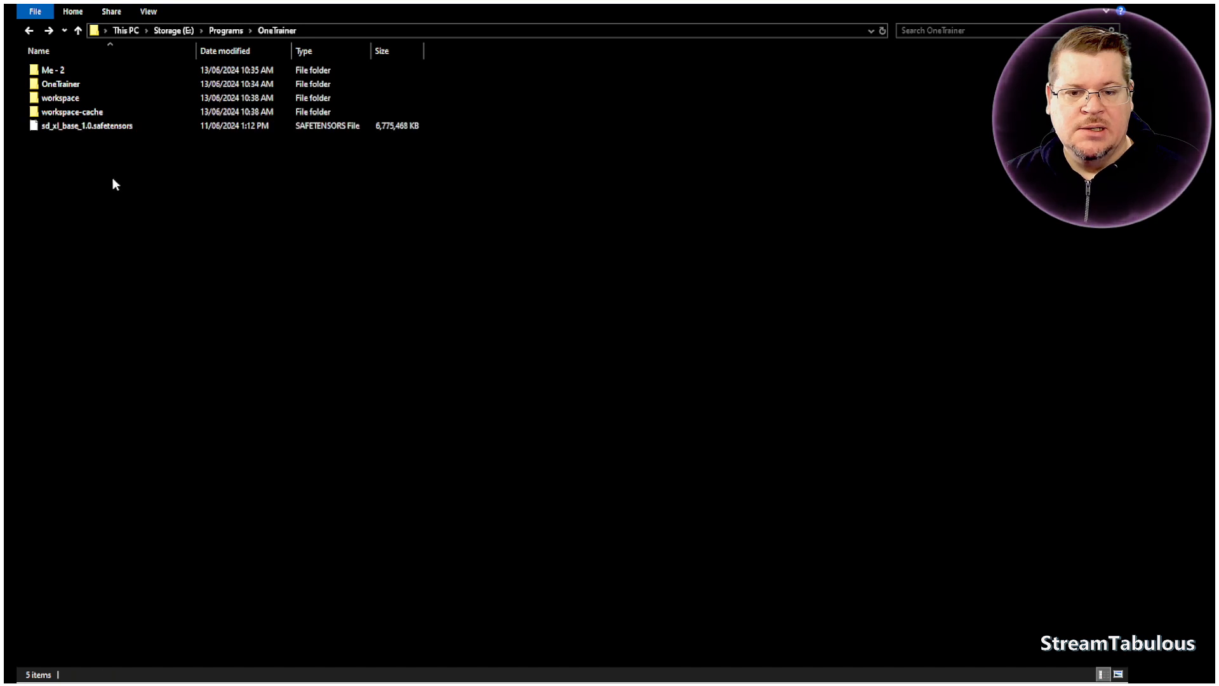
right_click(127, 183)
mouse_move(216, 389)
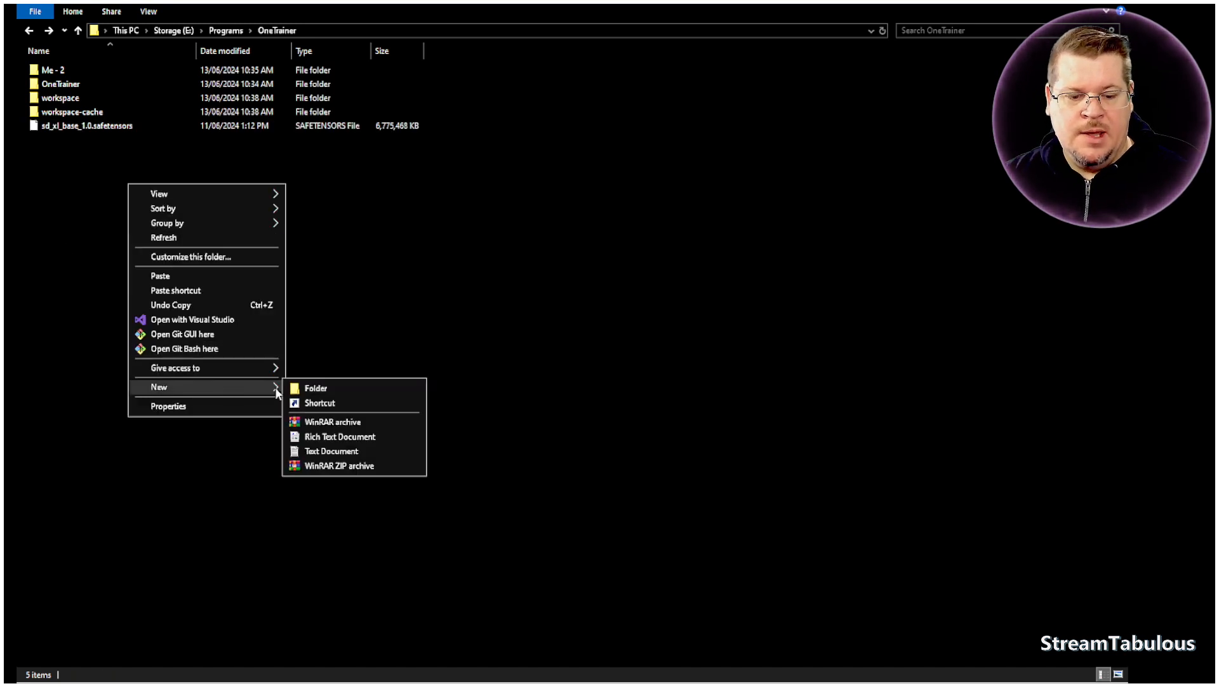
left_click(318, 389)
type("Lora Models Made")
key("Return")
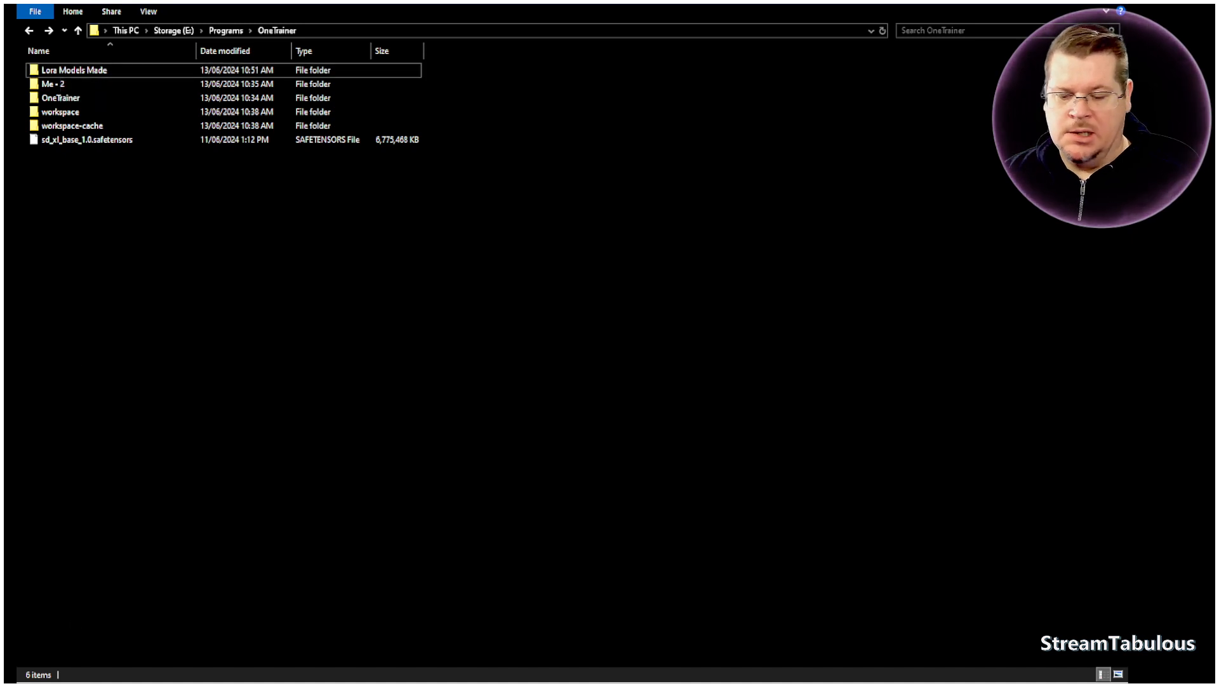
- Switch to OneTrainer and set the Model Output Destination to E:/Programs/OneTrainer/Lora Models Made/My-Lora.safetensors
left_click(467, 685)
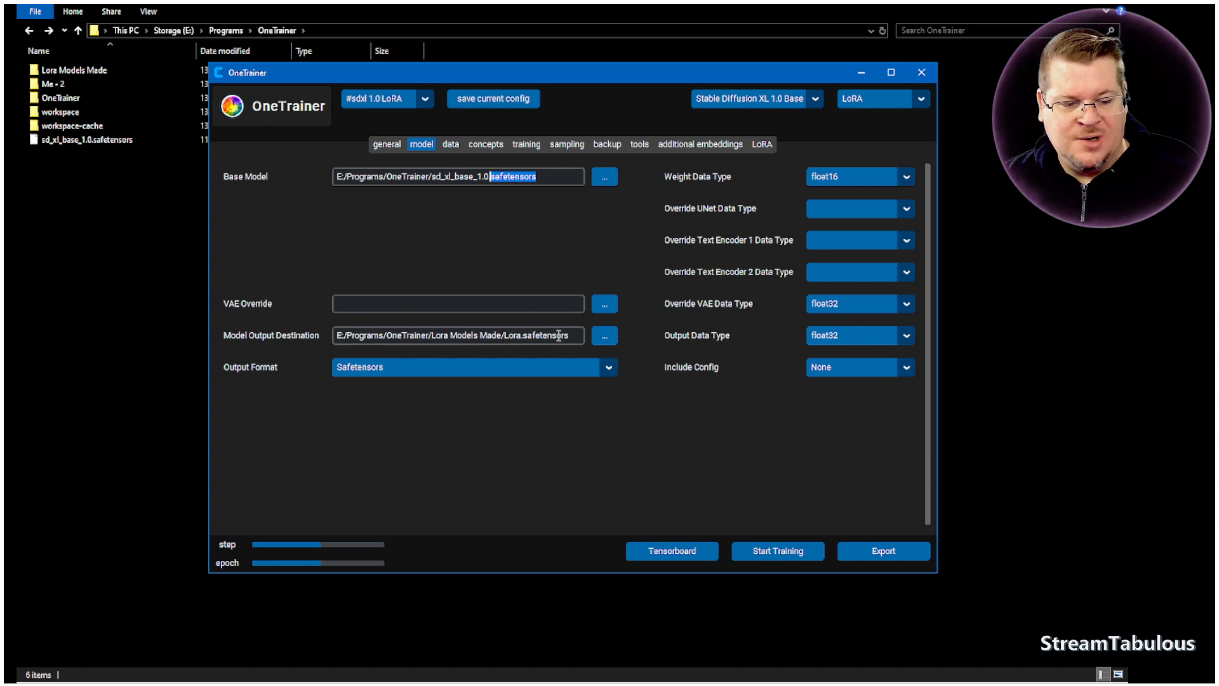
left_click(505, 336)
type("My-")
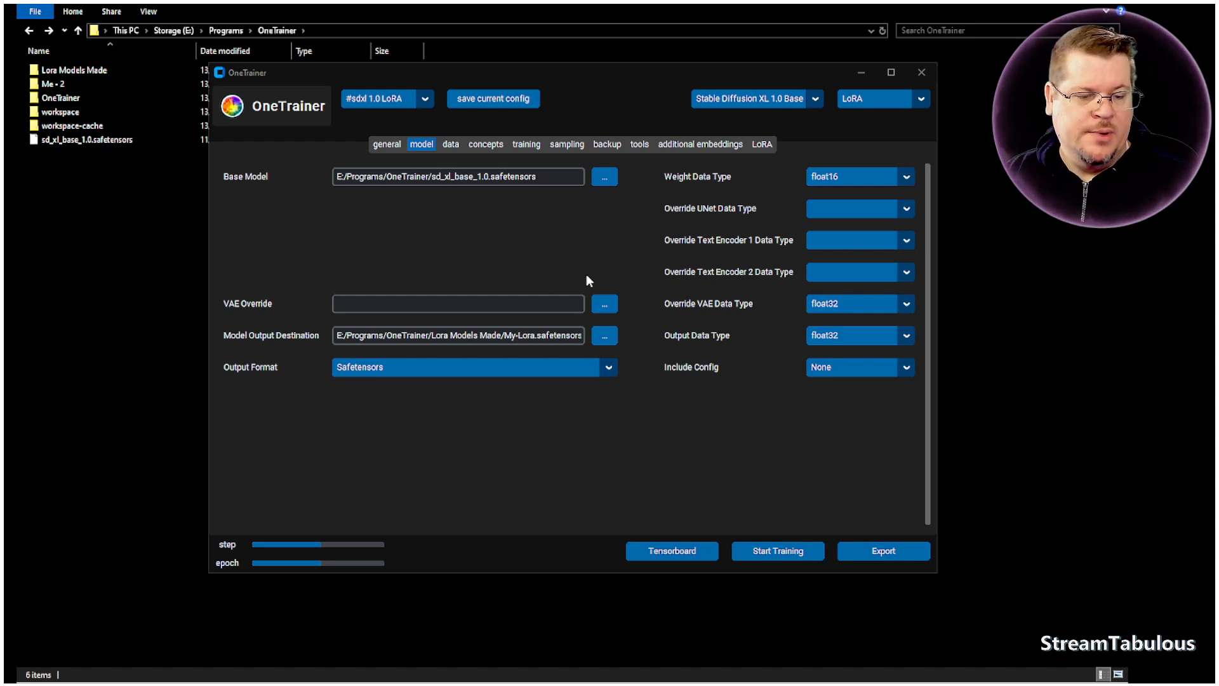
- Review the general, model and data settings, including aspect ratio bucketing, latent caching and cache clearing before training
left_click(386, 144)
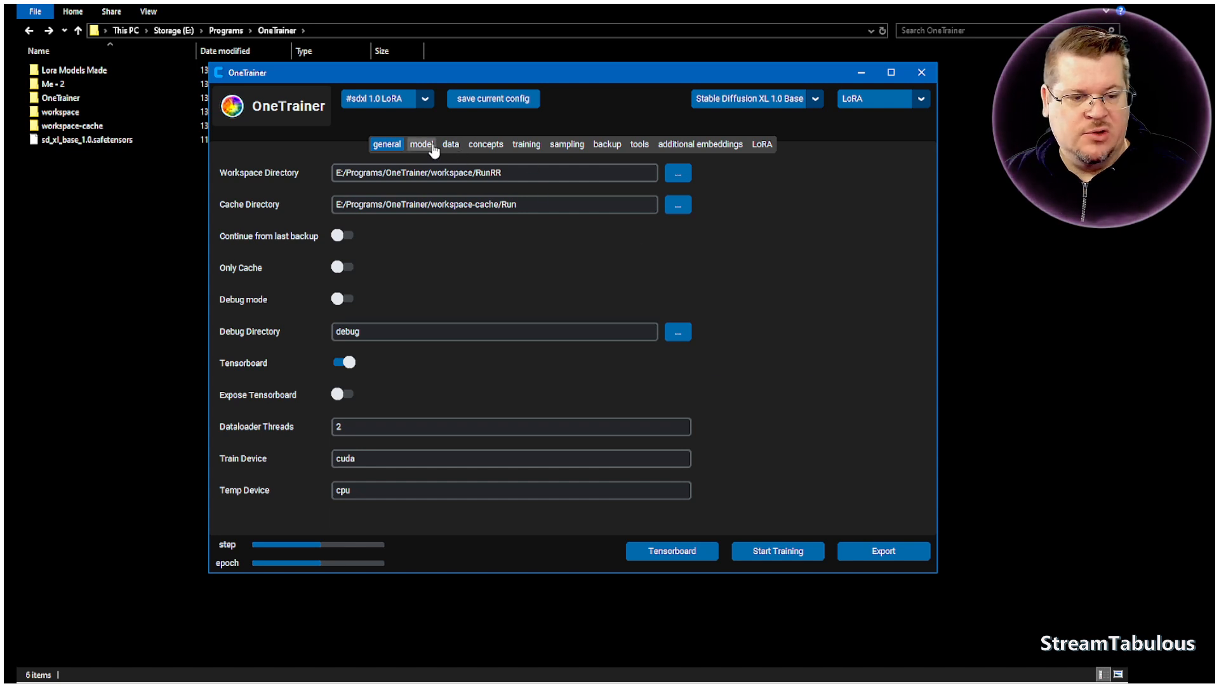
left_click(434, 150)
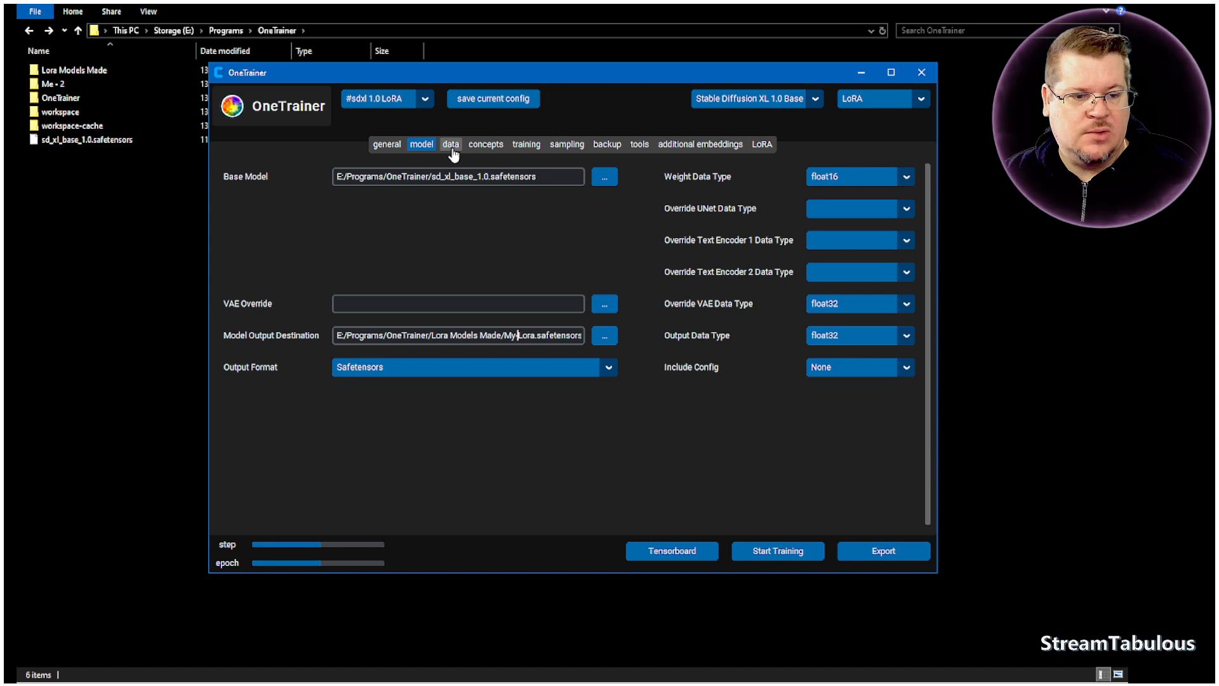
left_click(452, 147)
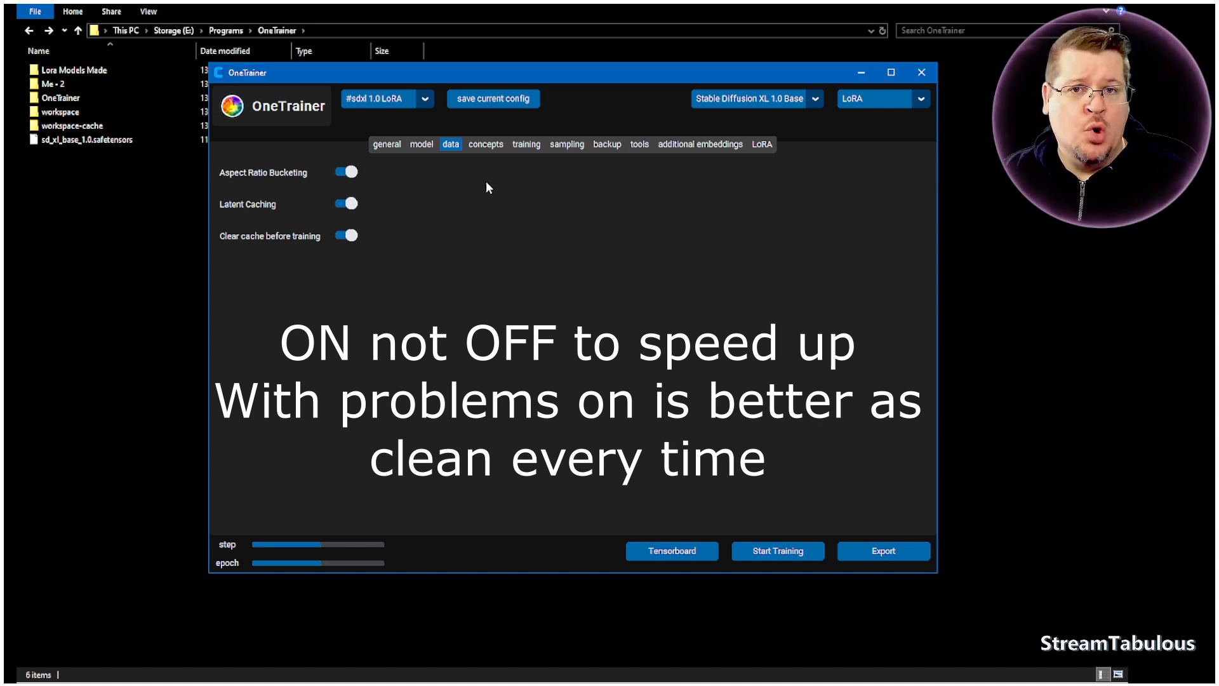
- Create a concepts configuration named Me and make it the active one
left_click(488, 144)
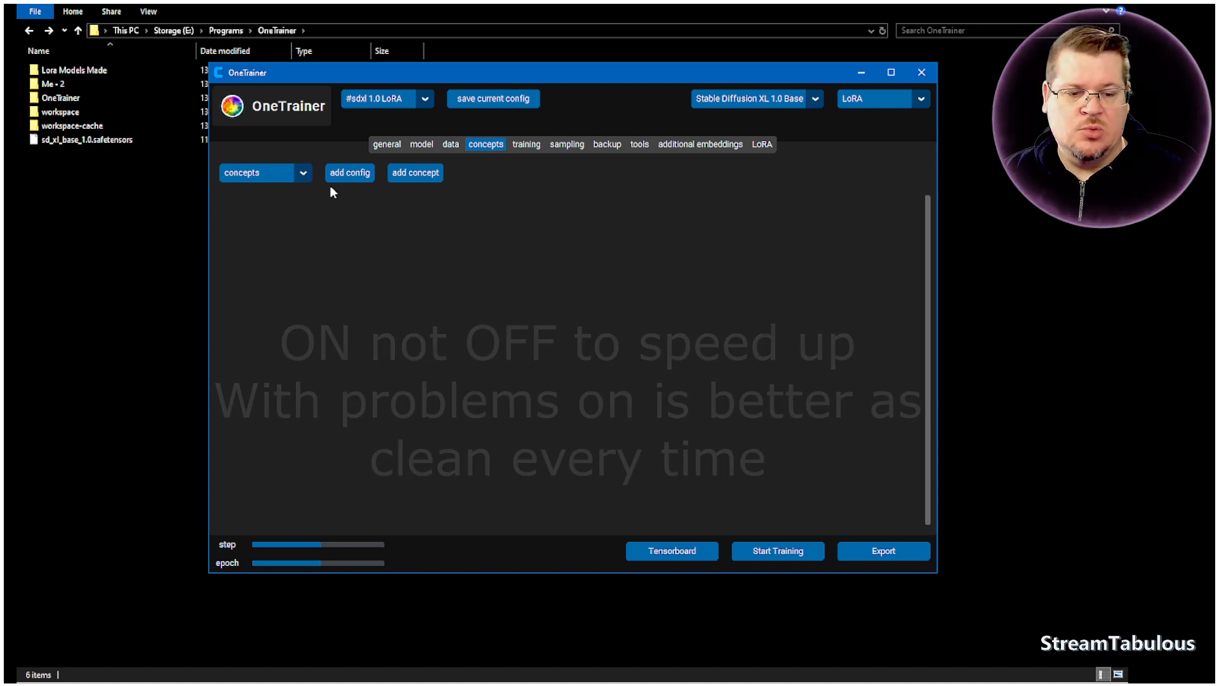
left_click(301, 173)
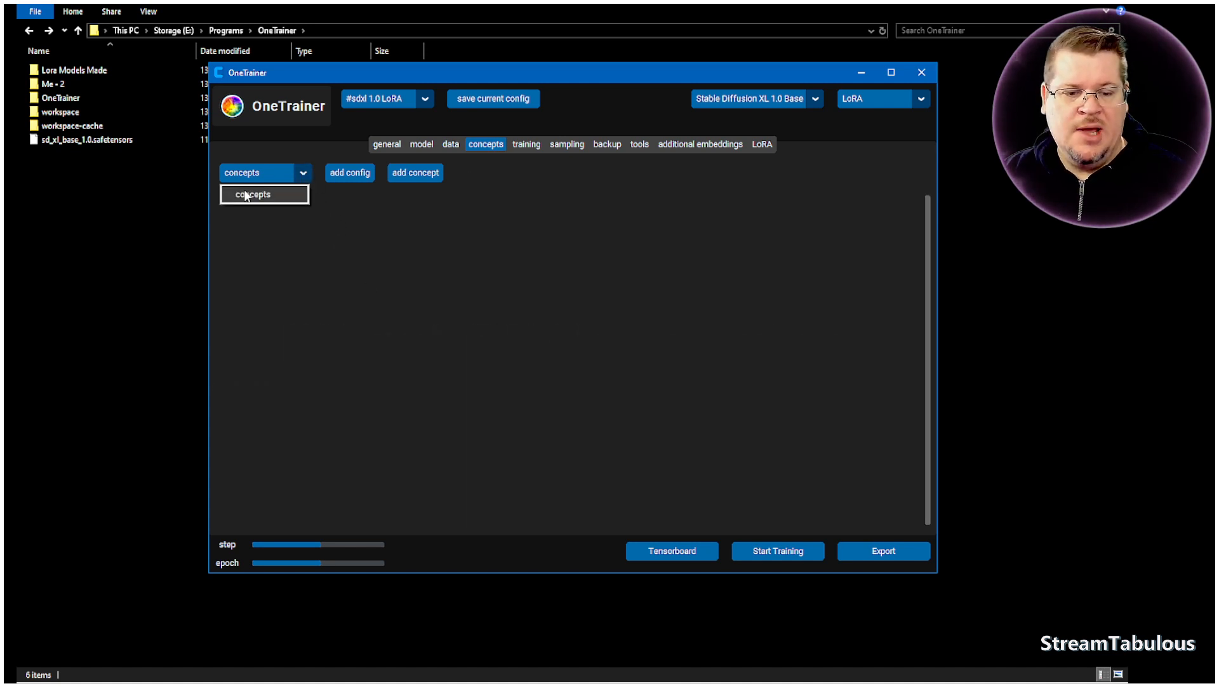
left_click(357, 220)
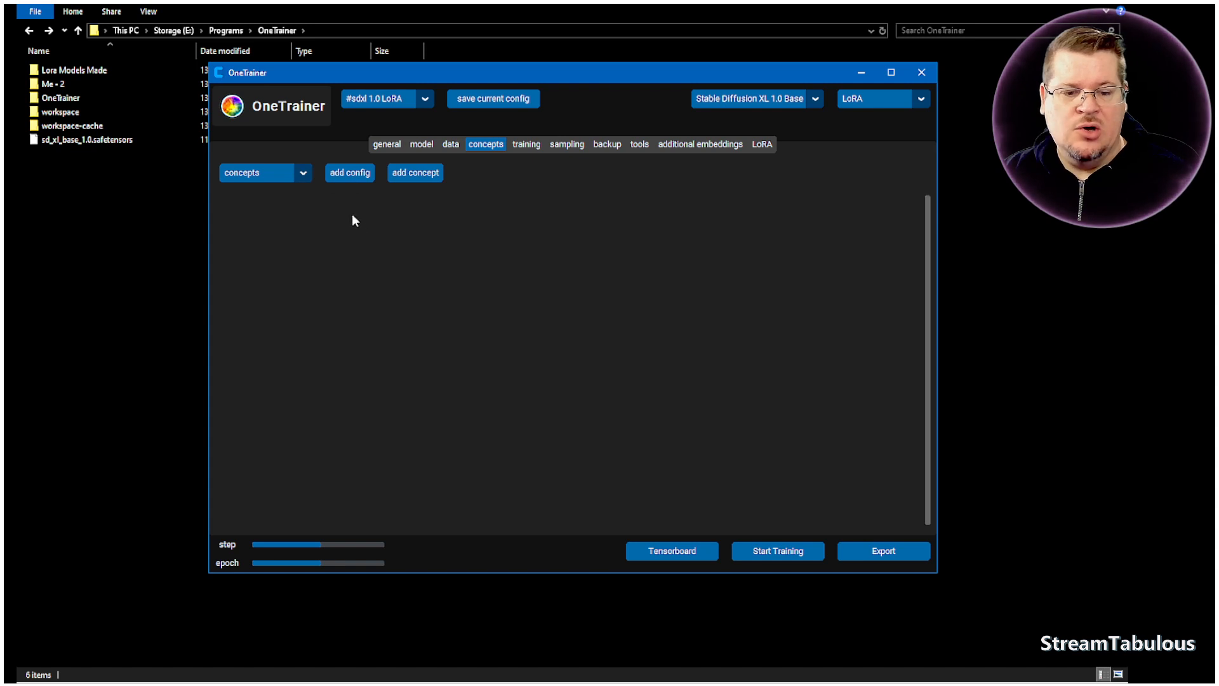
left_click(351, 175)
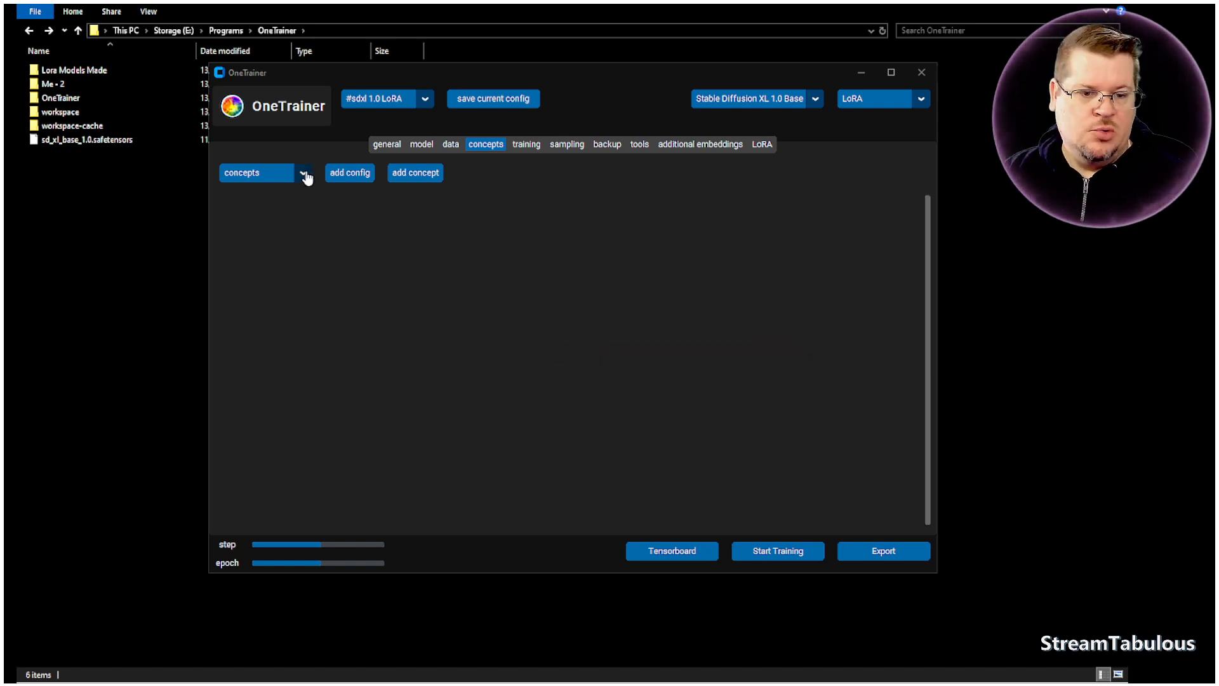
left_click(305, 176)
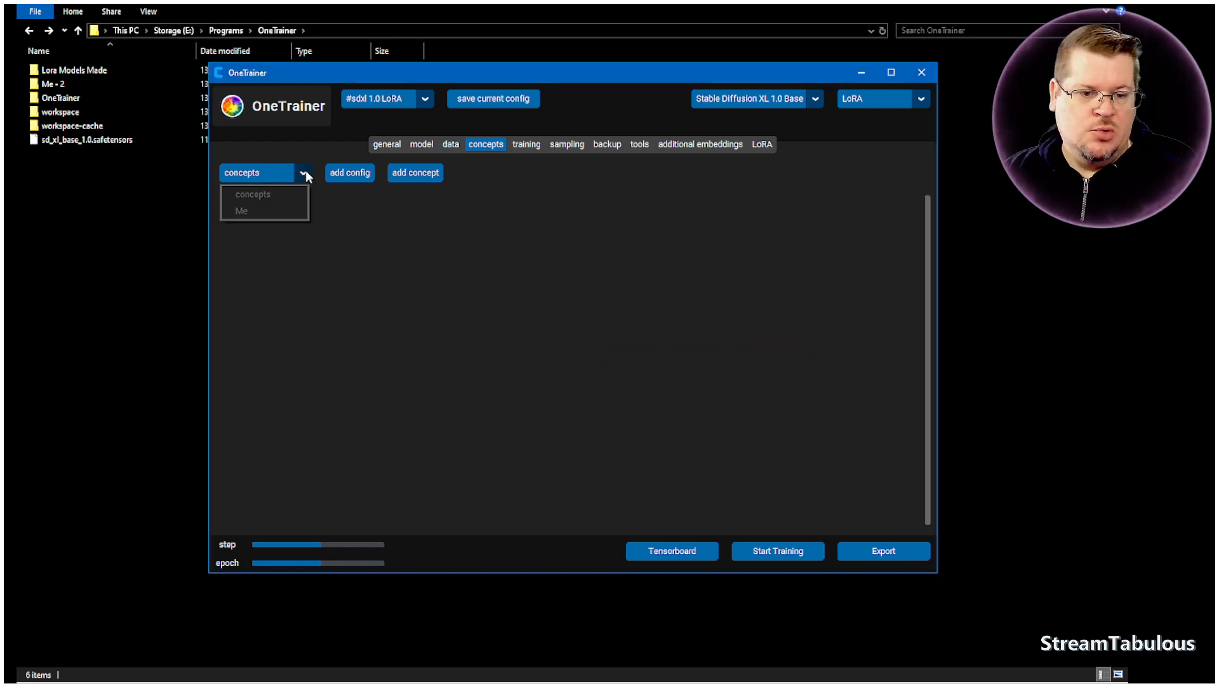
left_click(246, 210)
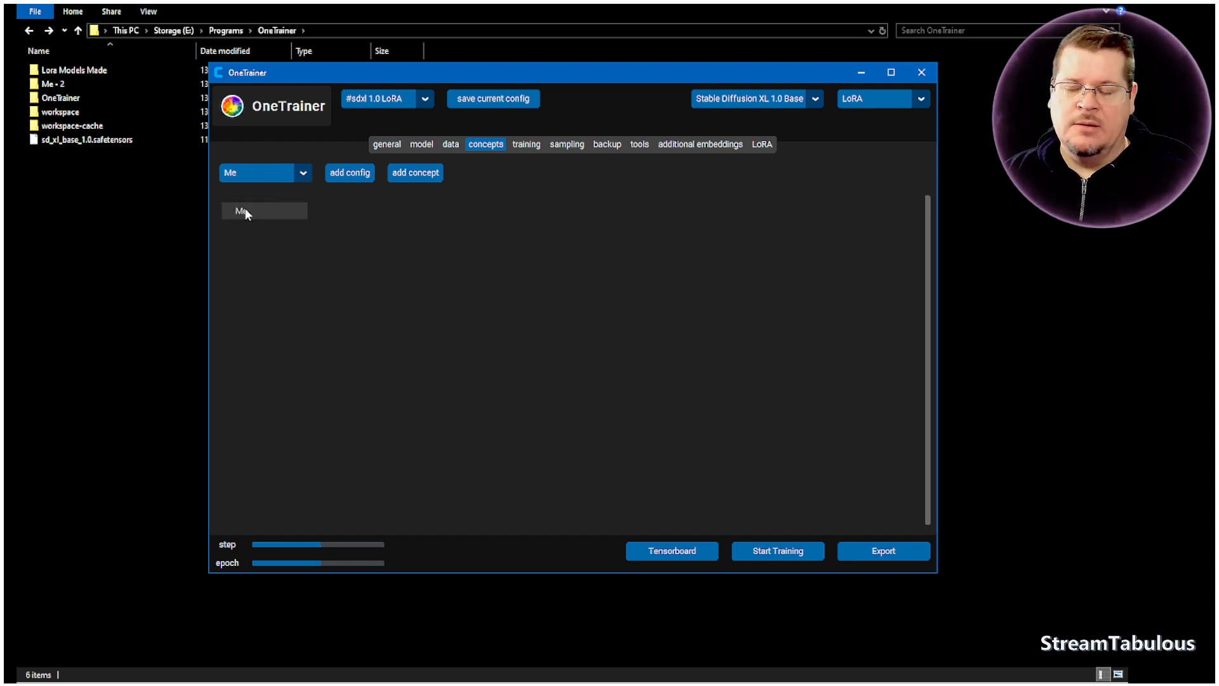
- Add a concept named Me with the image path E:/Programs/OneTrainer/Me - 2
left_click(424, 181)
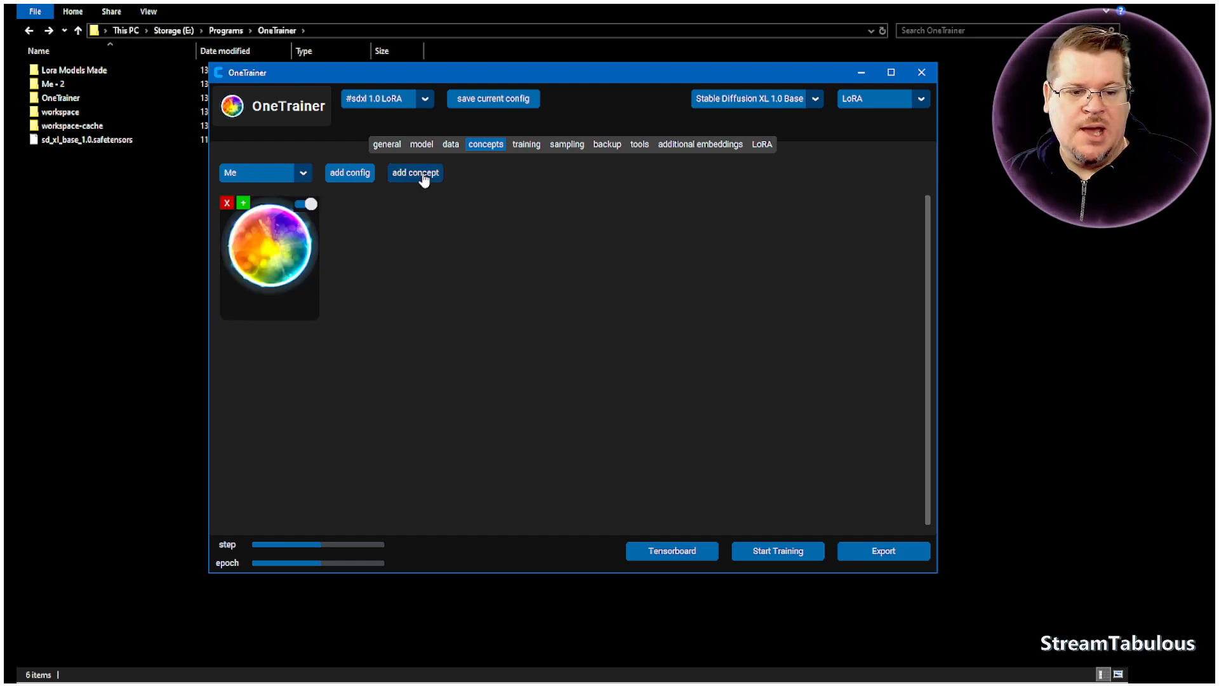
left_click(269, 255)
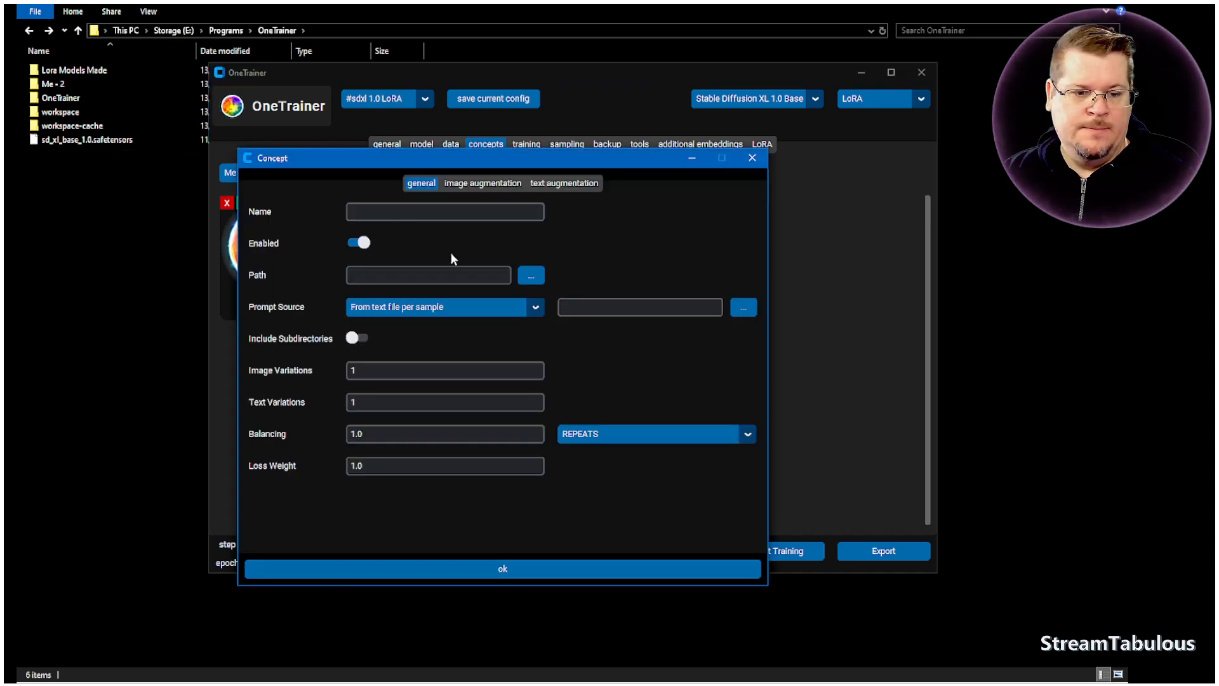
left_click(365, 216)
type("Me")
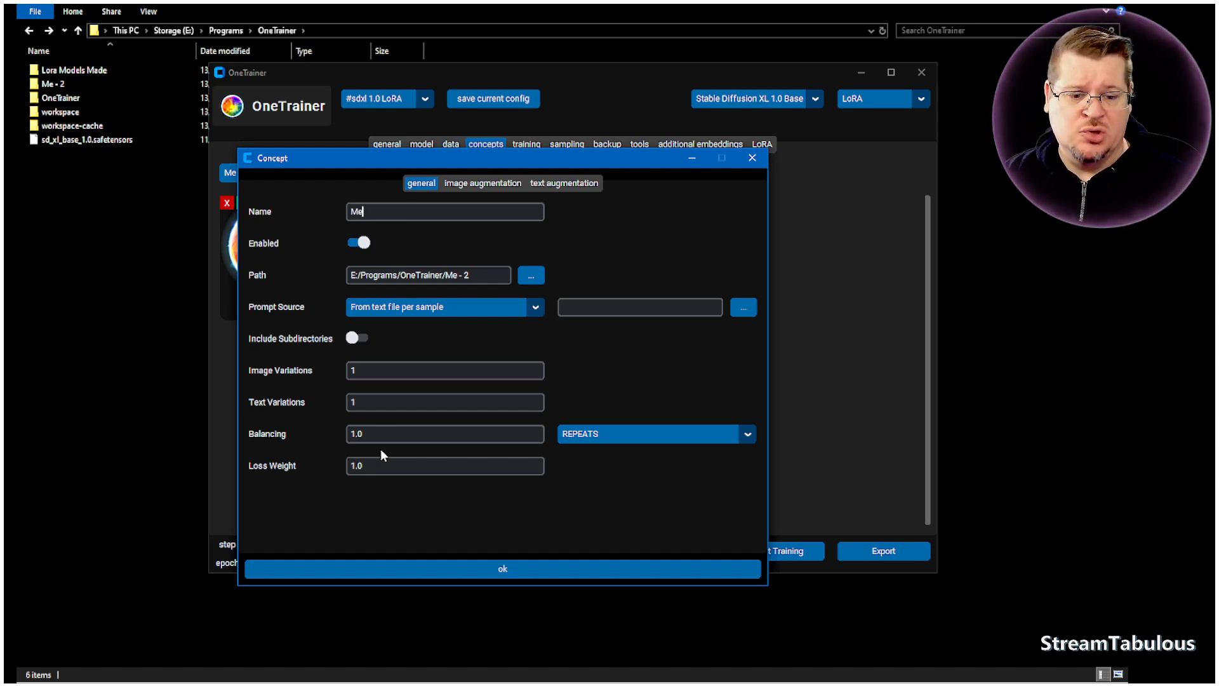
left_click(373, 431)
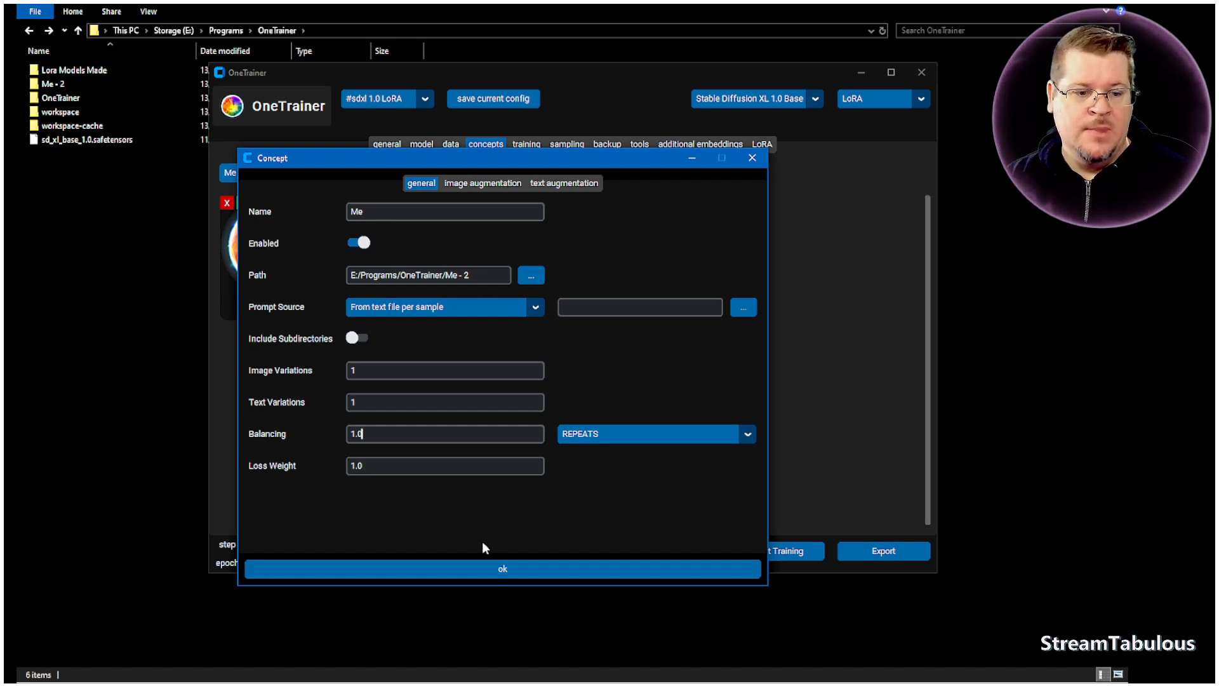
- Turn off Crop Jitter and random Random Flip in the concept's image augmentation settings
left_click(496, 186)
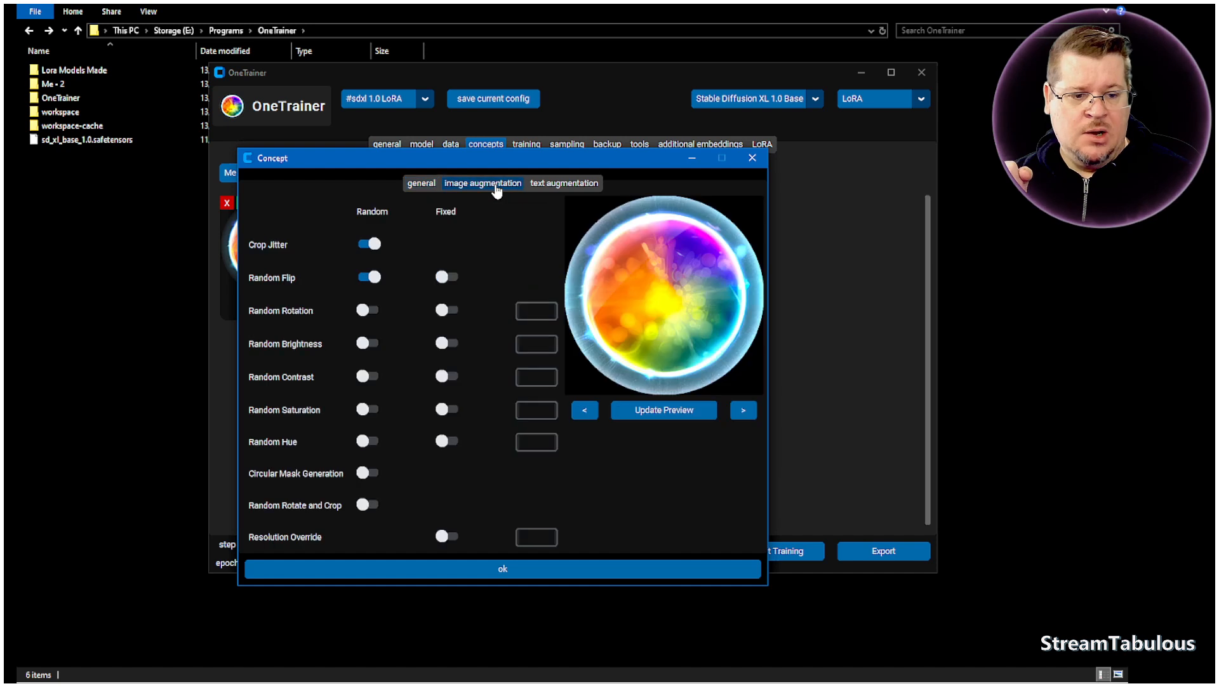
left_click(372, 245)
left_click(371, 277)
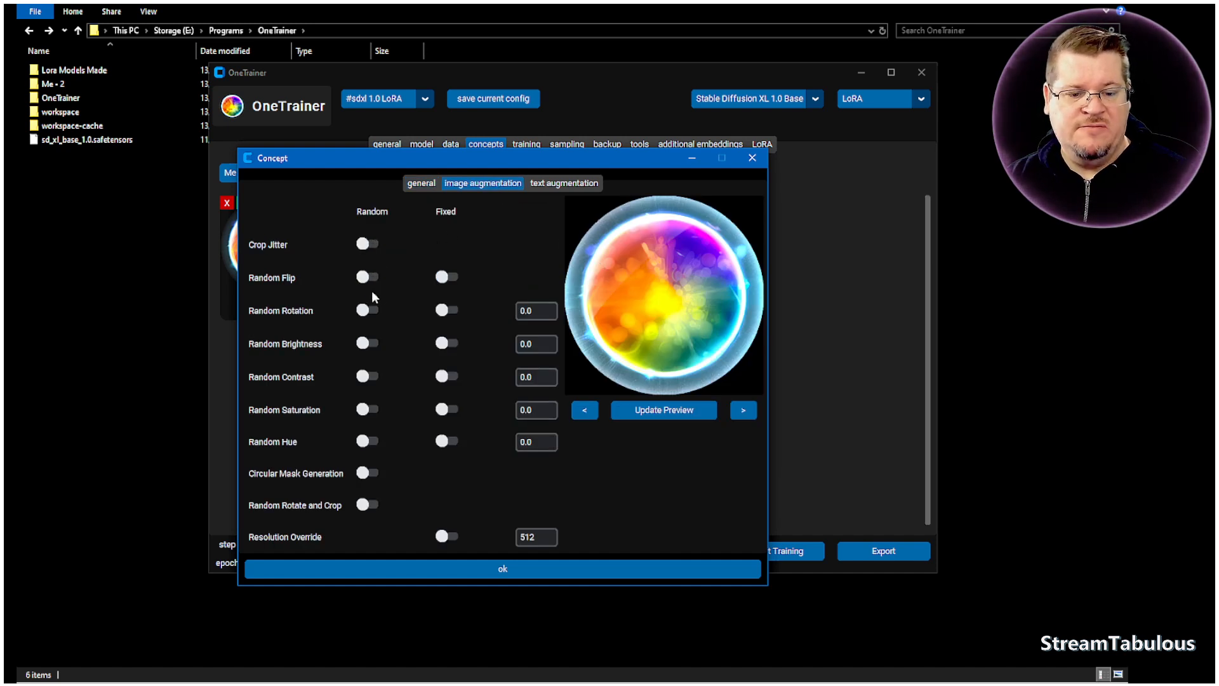
- Update the image augmentation preview and browse back and forth through the concept's training images
left_click(674, 413)
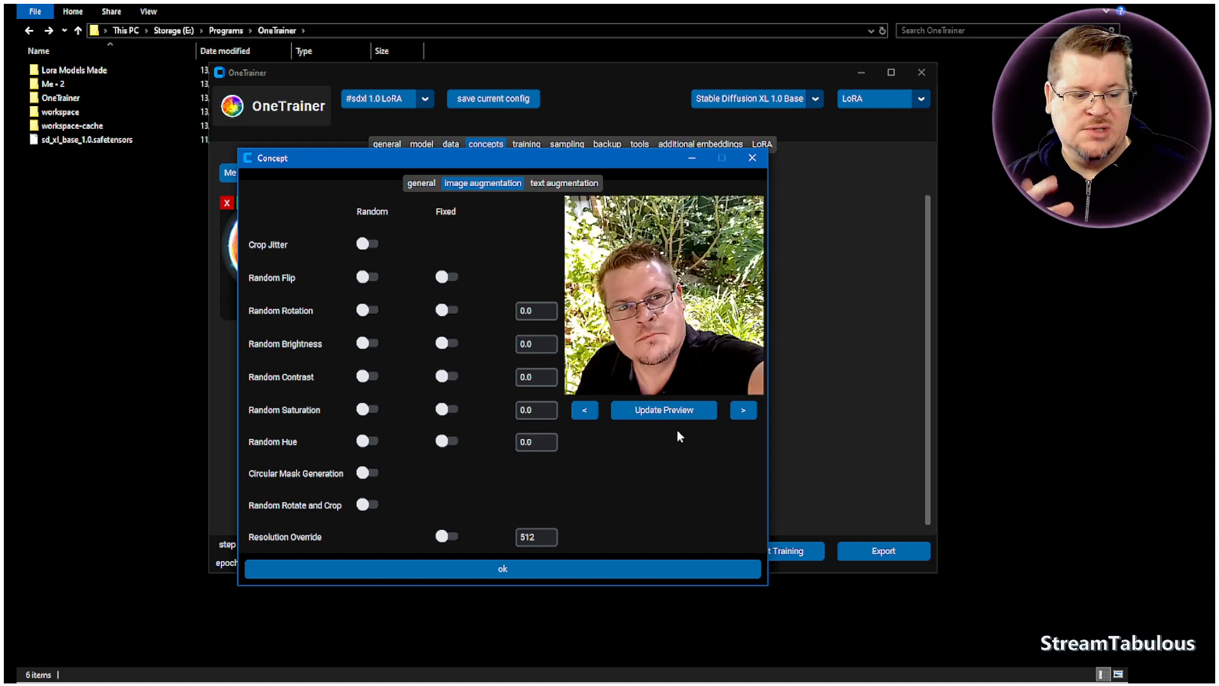
left_click(742, 412)
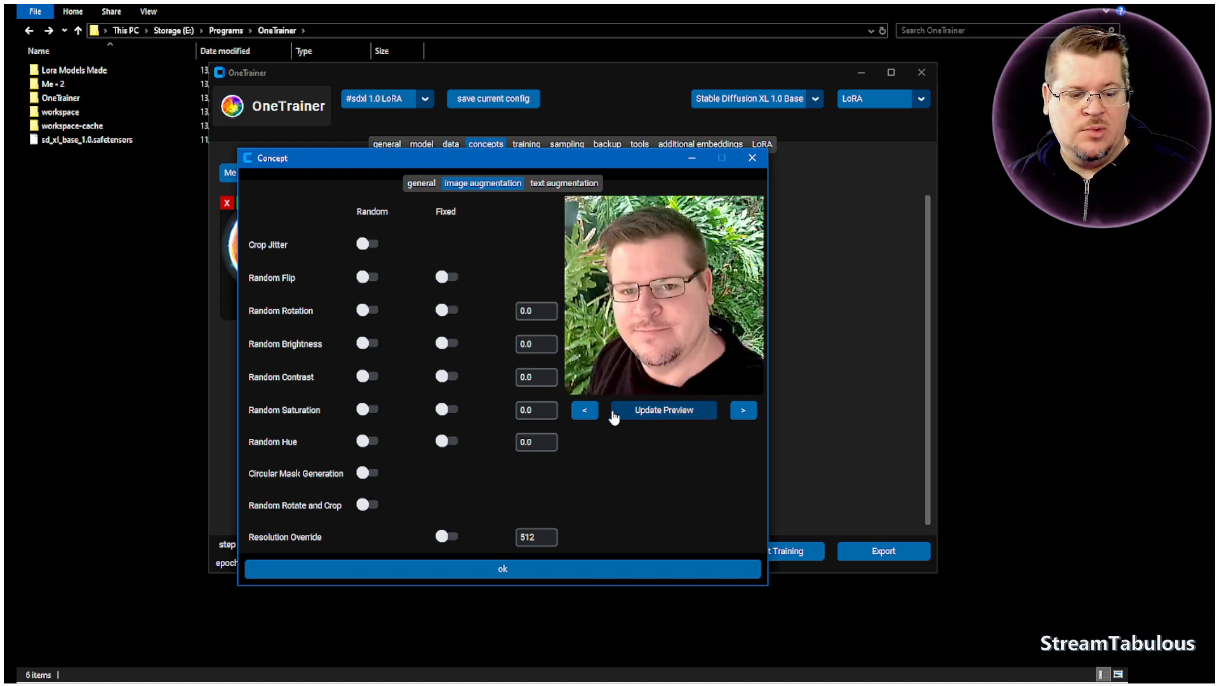
left_click(584, 411)
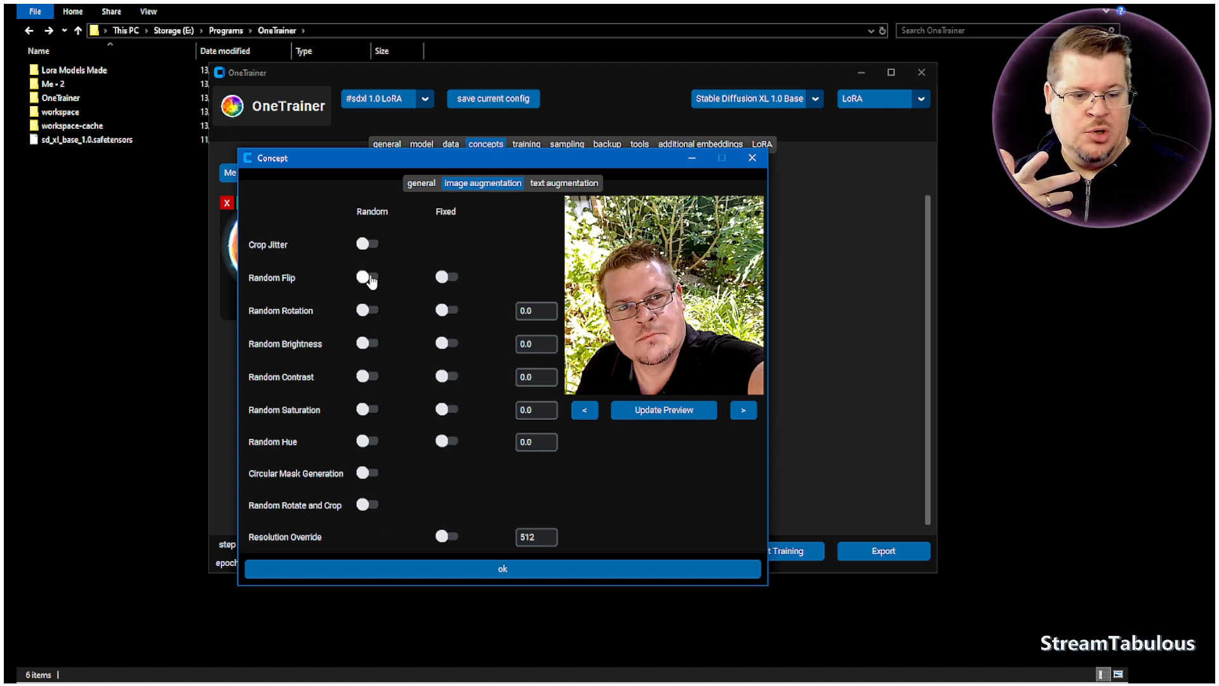
left_click(745, 413)
left_click(744, 412)
left_click(592, 413)
left_click(592, 413)
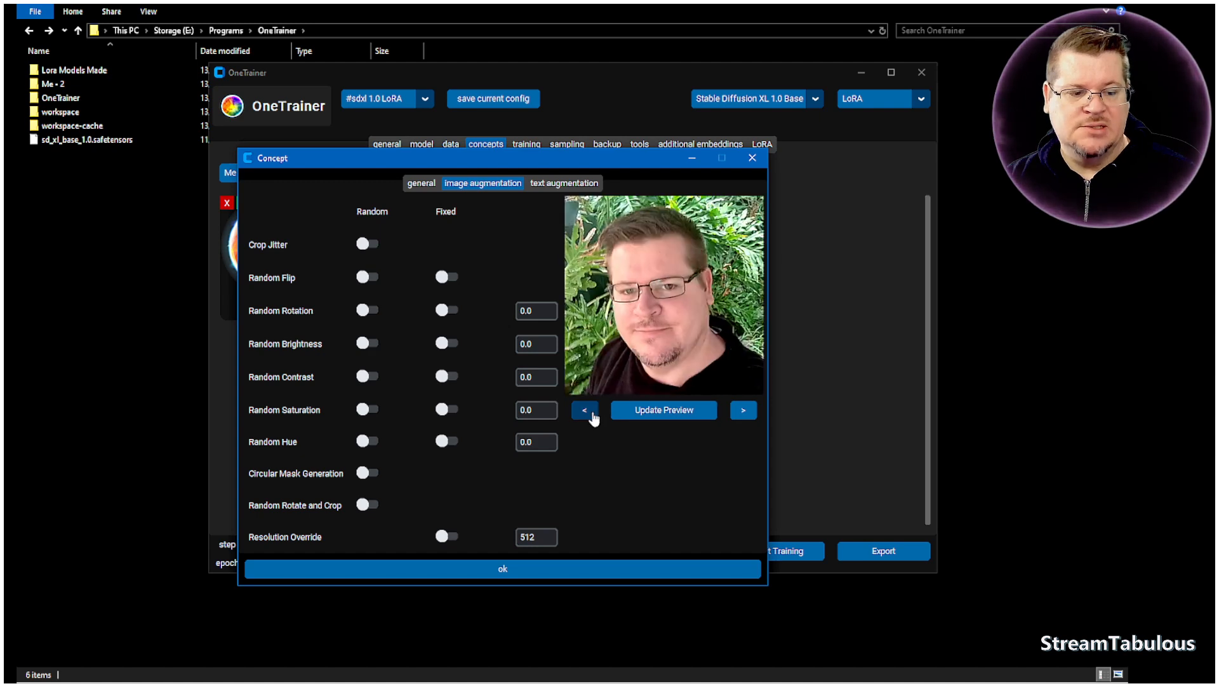
left_click(592, 413)
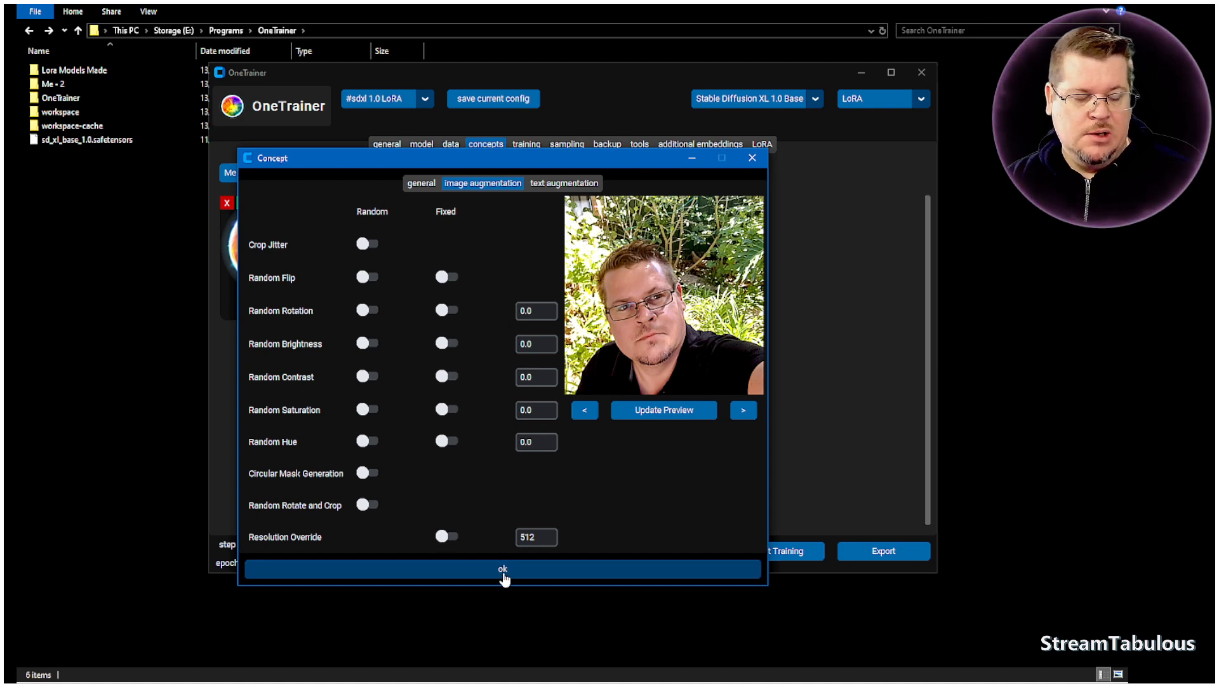
- Enable the Me concept's fixed Resolution Override at 1024, checking the training resolution, and save the concept
left_click(445, 536)
double_click(539, 537)
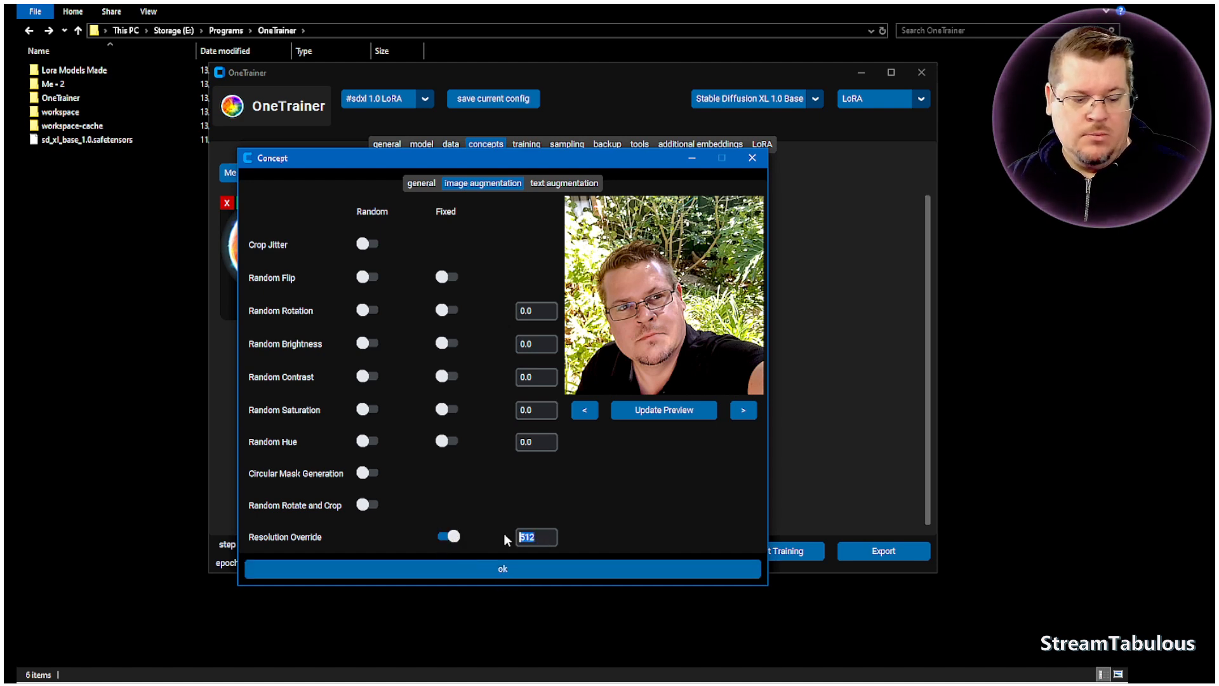
left_click(488, 565)
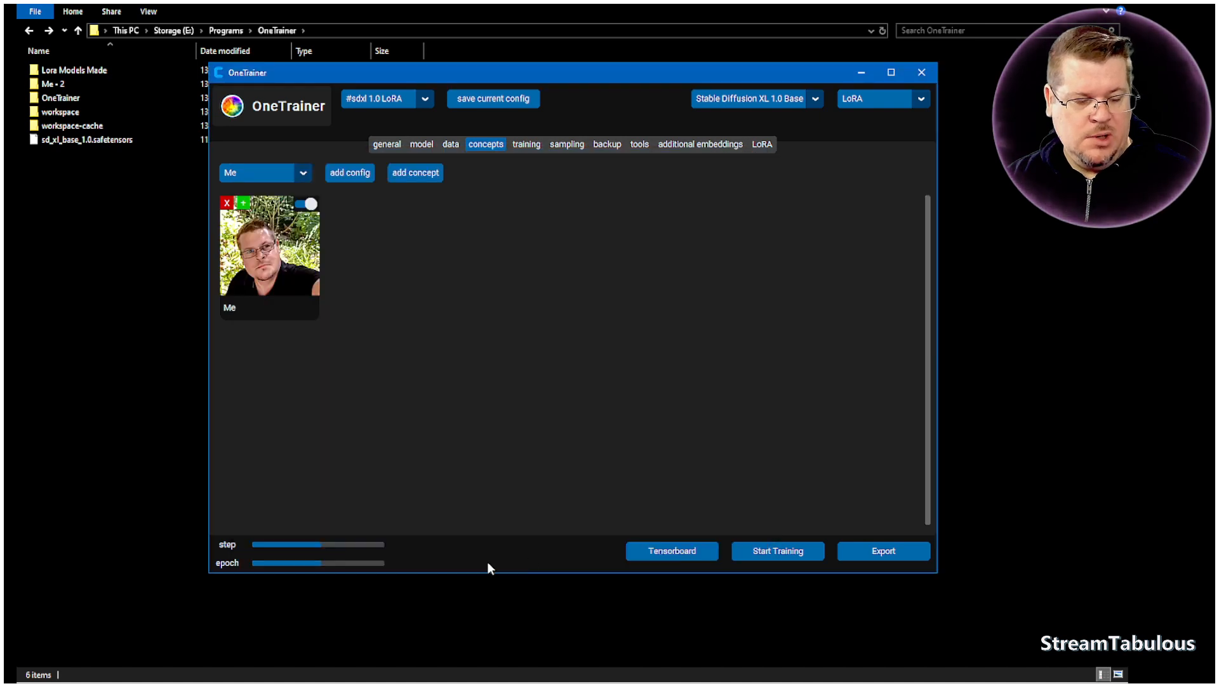
left_click(526, 145)
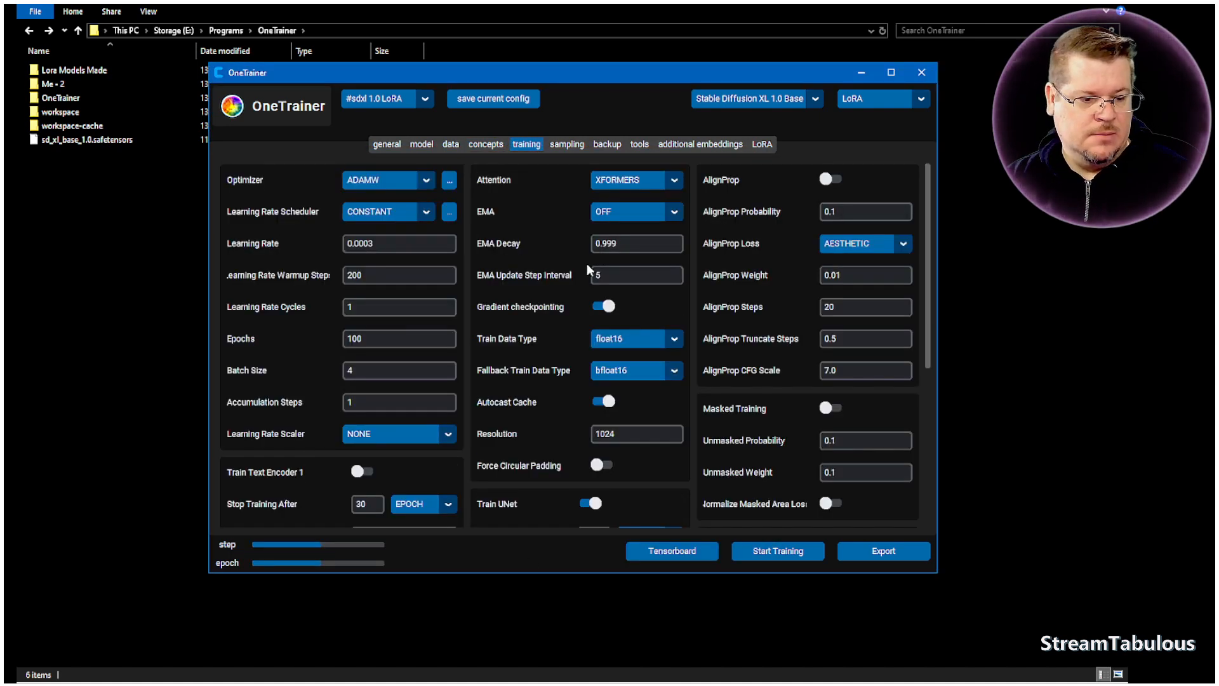
left_click(486, 145)
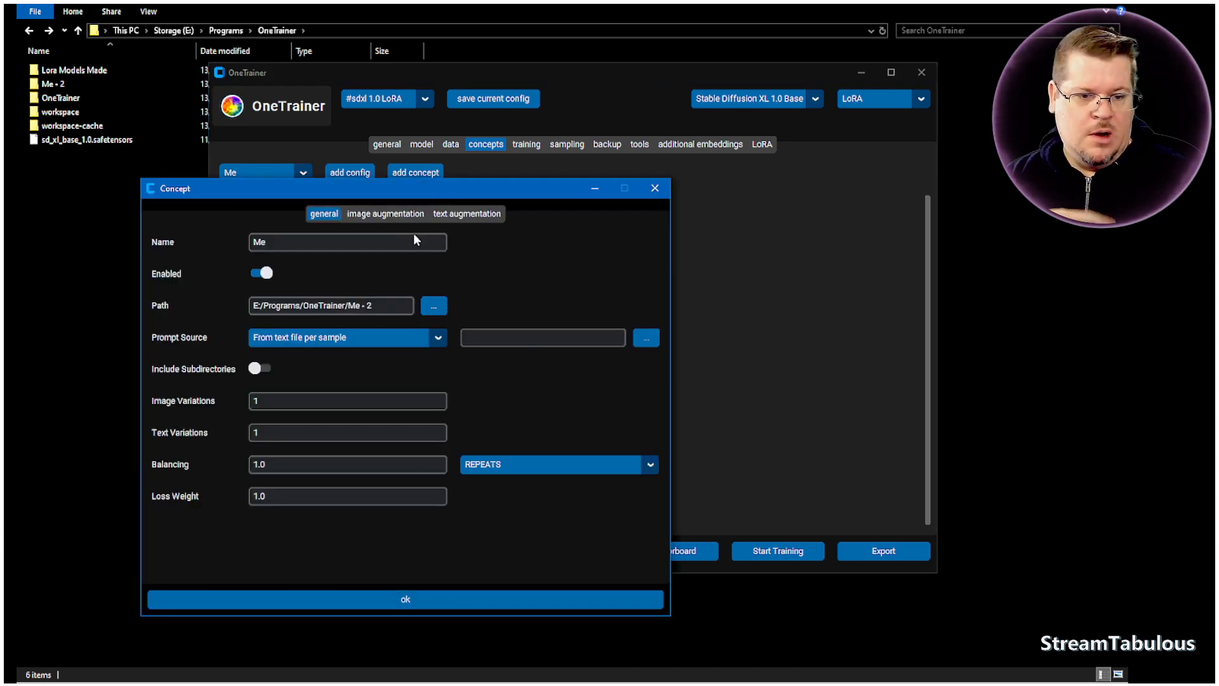
left_click(386, 216)
left_click(348, 567)
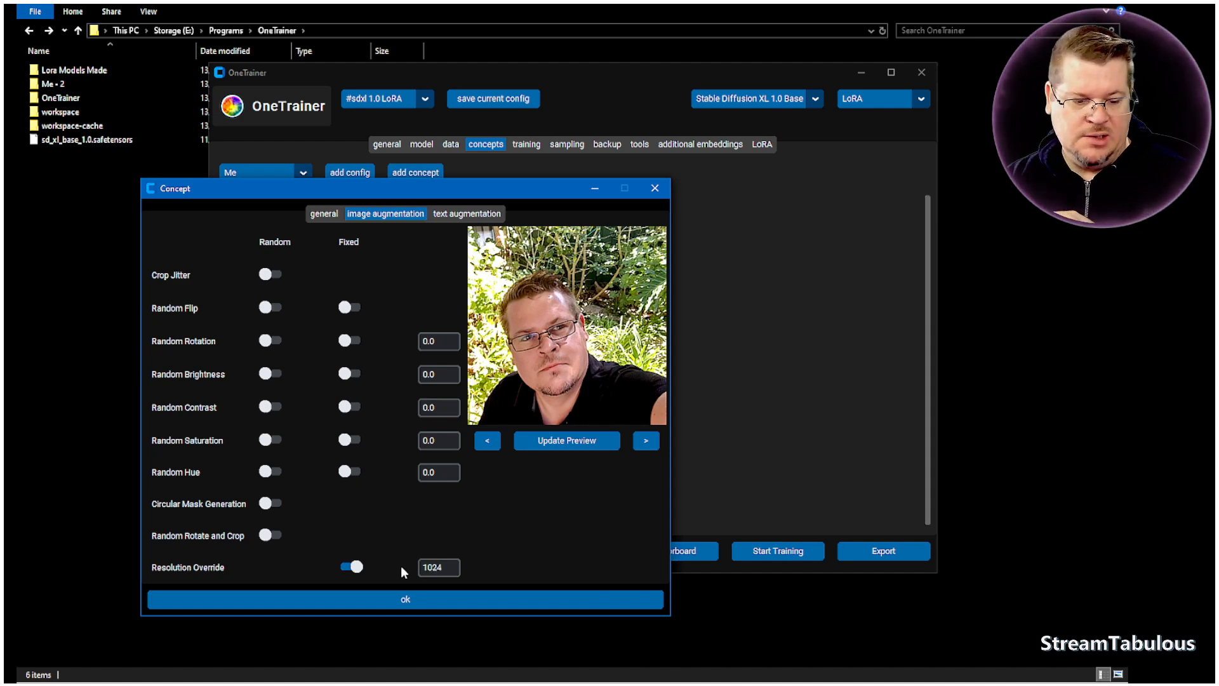
left_click(406, 602)
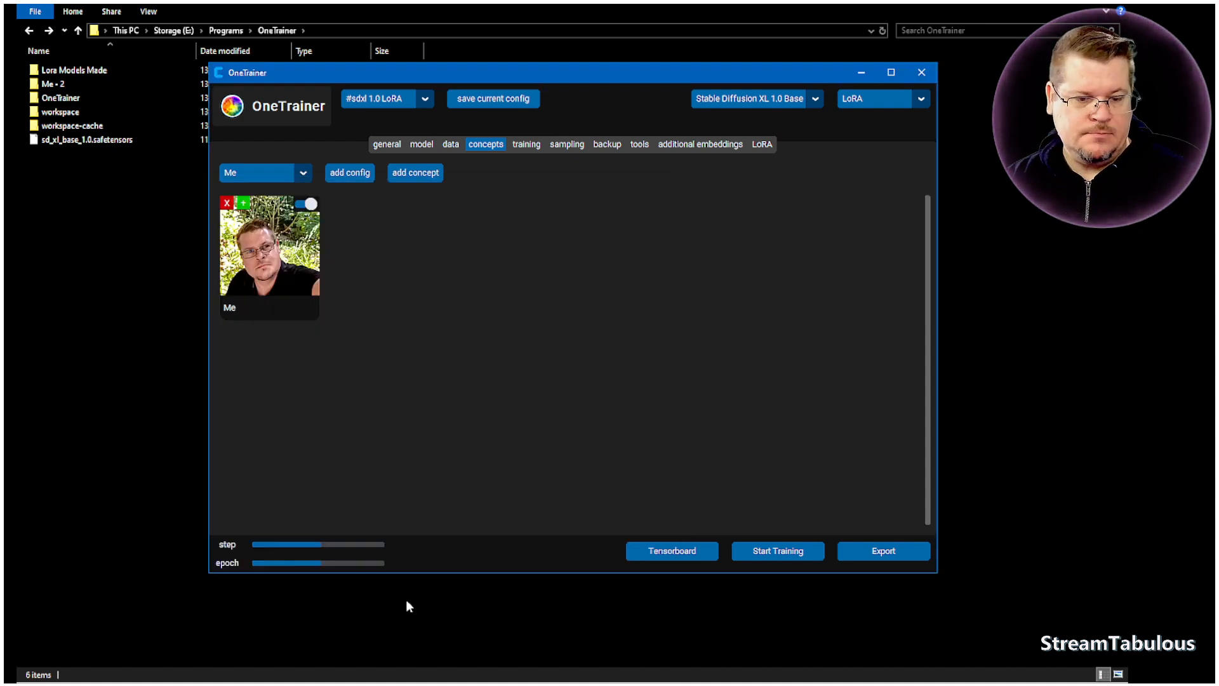
- Disable the Me concept and enable it again
left_click(303, 256)
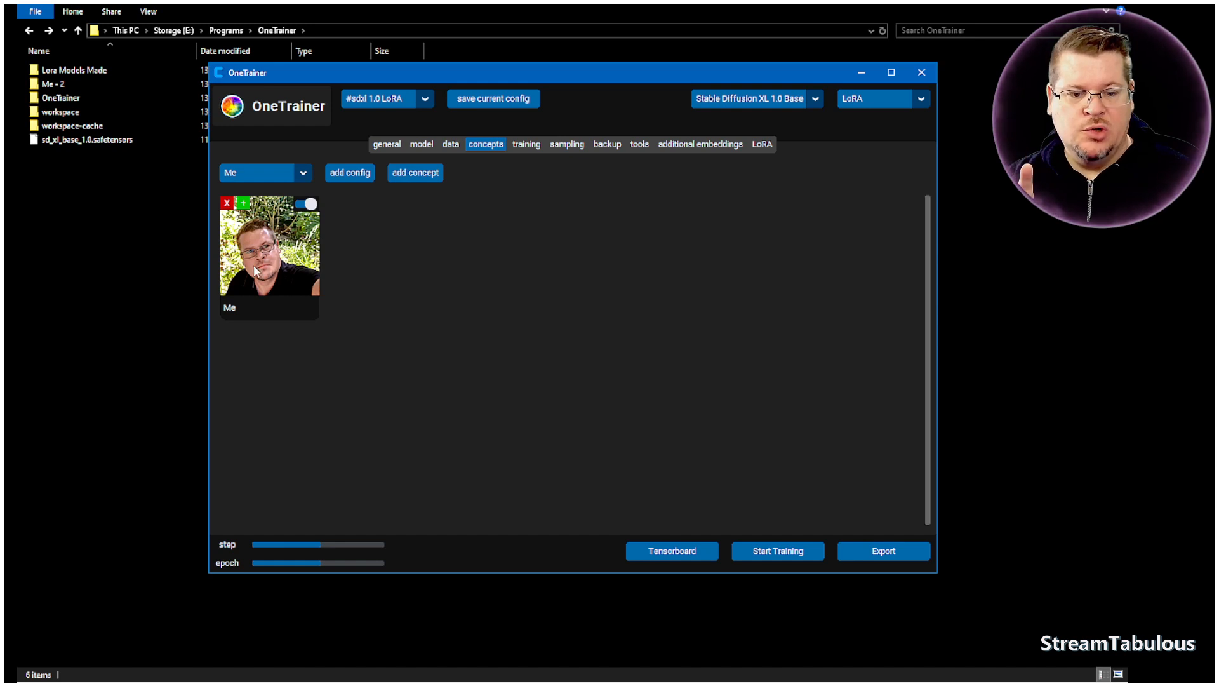
left_click(306, 204)
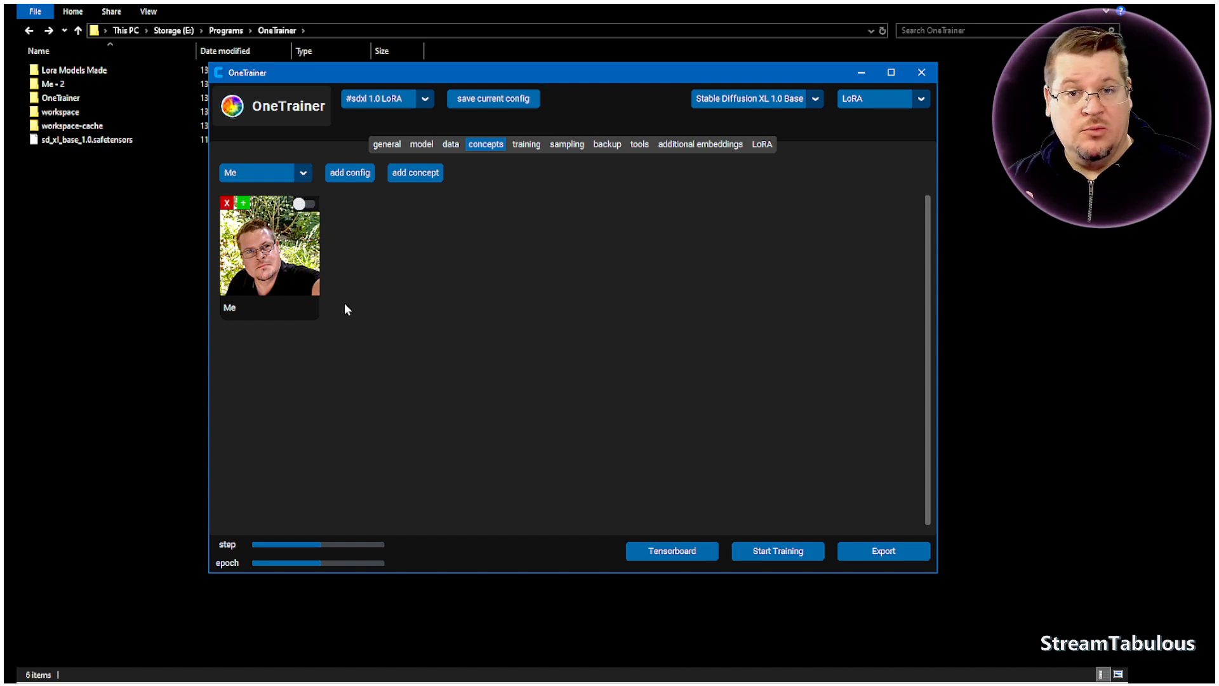
left_click(299, 205)
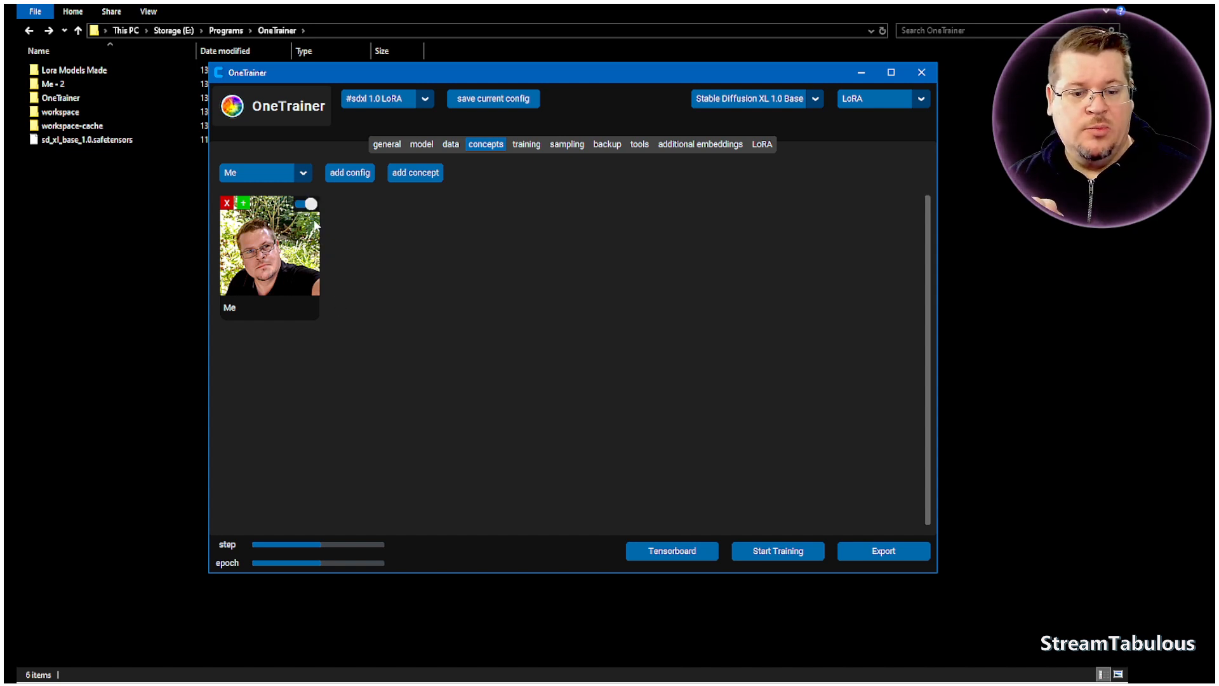
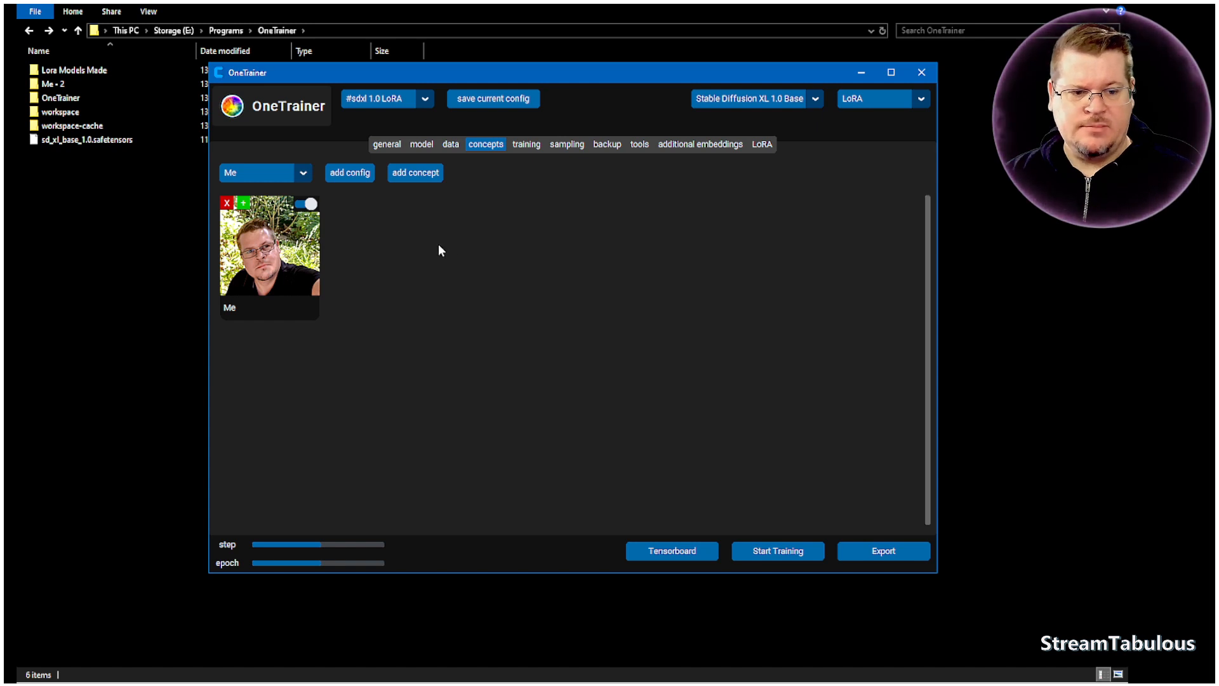
- Switch the Me concept off and on again, and duplicate it until there are twelve concept entries
left_click(307, 204)
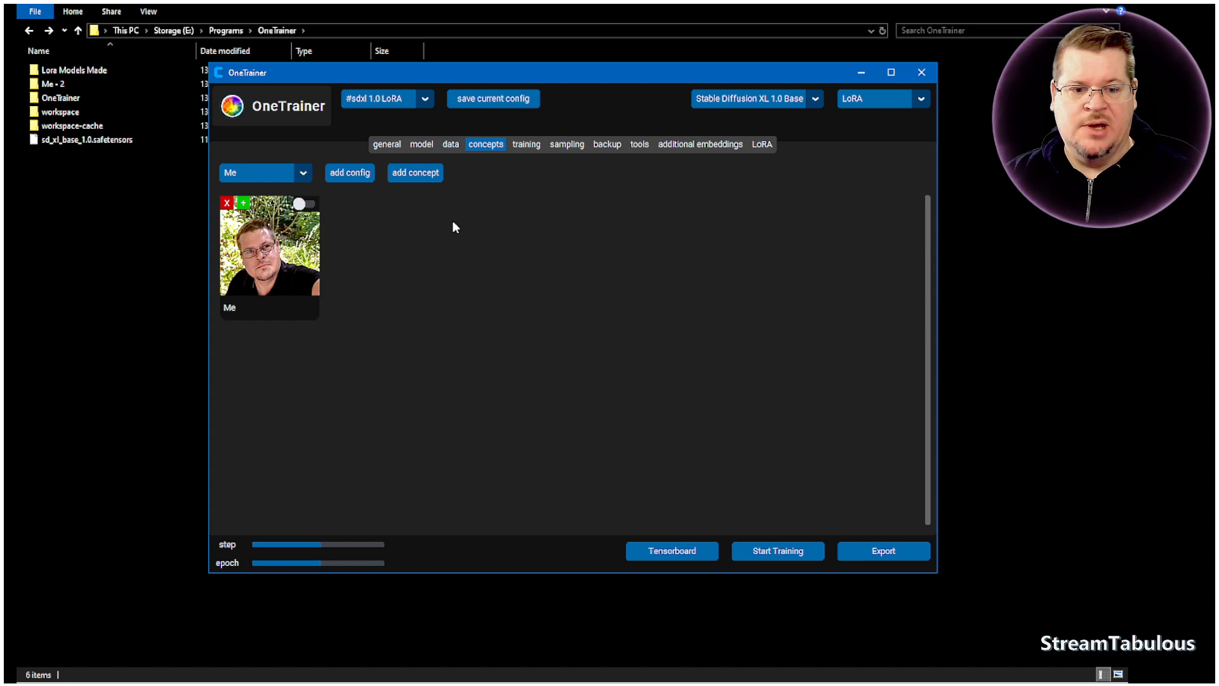
left_click(304, 204)
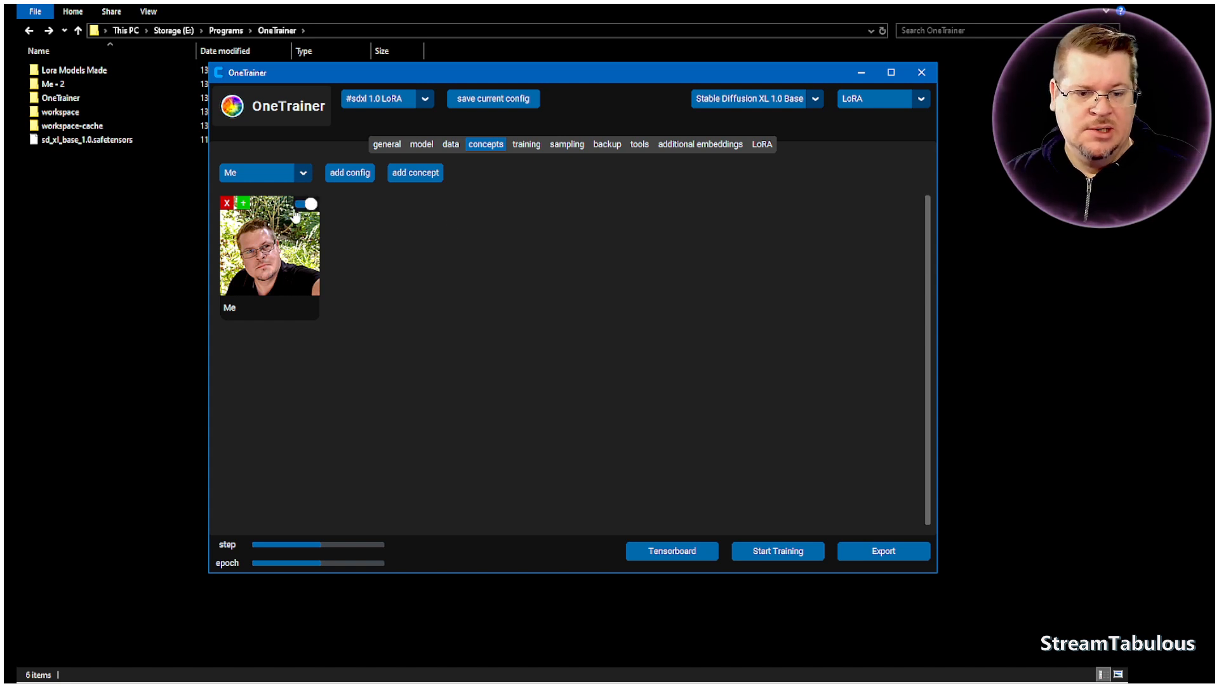
left_click(244, 208)
left_click(244, 208)
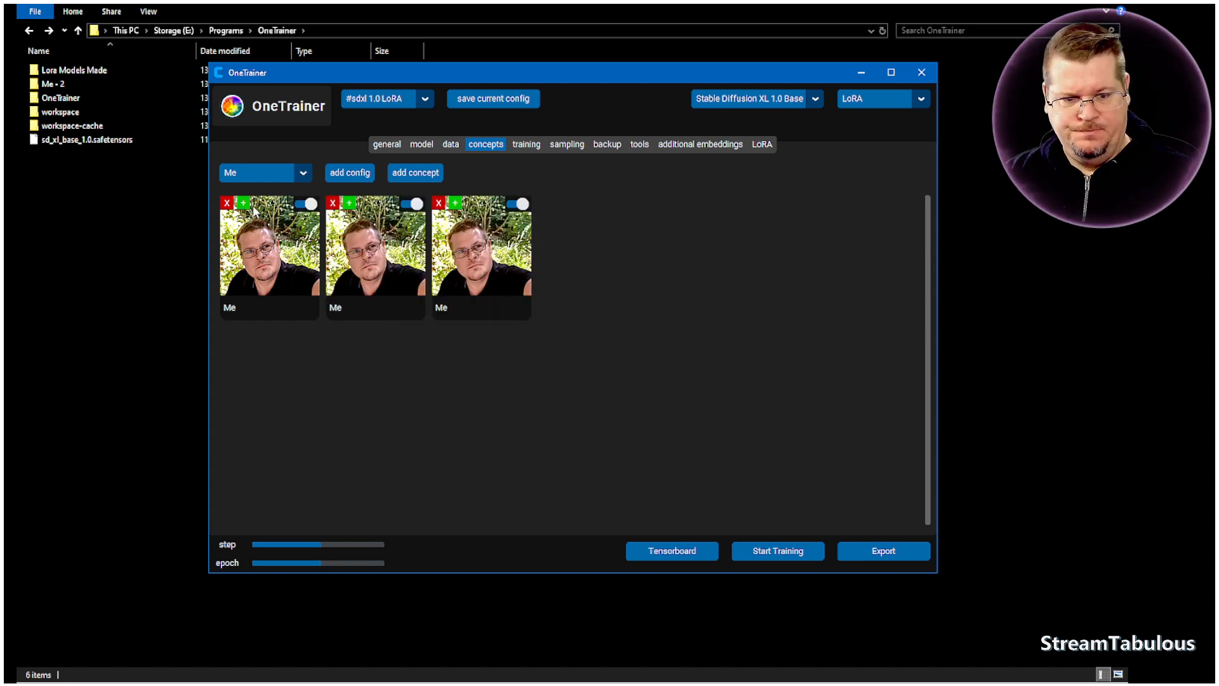
left_click(244, 208)
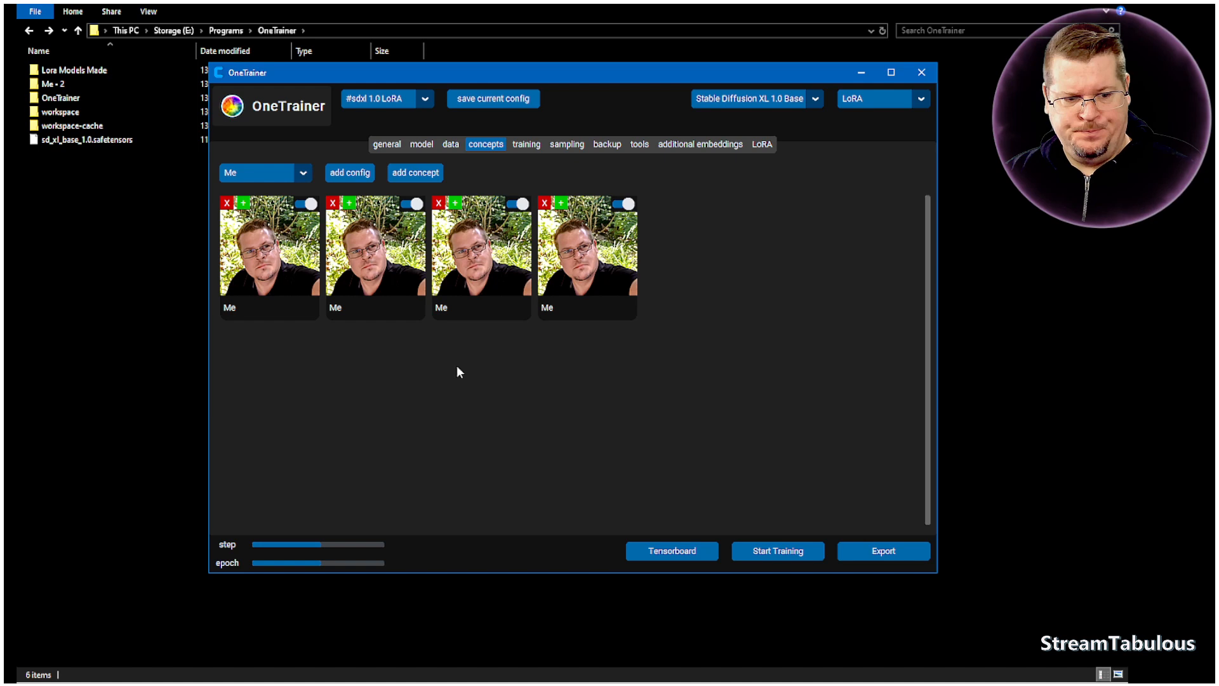
left_click(244, 206)
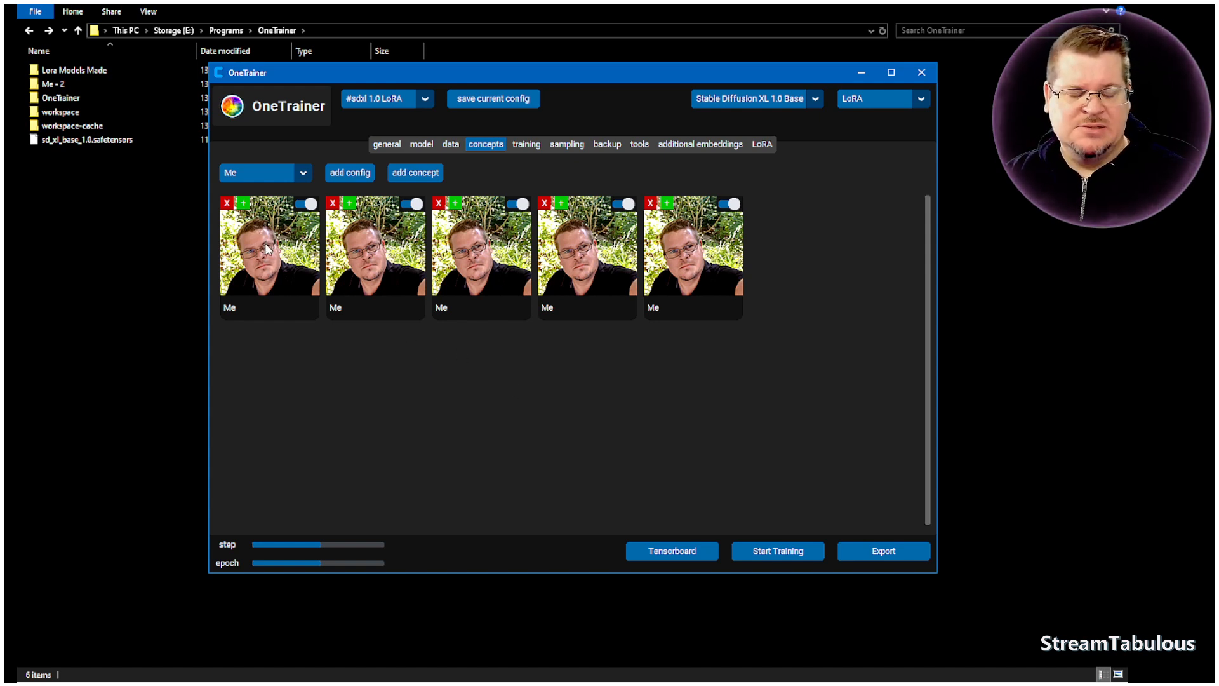
left_click(242, 205)
left_click(242, 204)
left_click(242, 205)
left_click(242, 205)
left_click(242, 205)
left_click(242, 204)
left_click(242, 204)
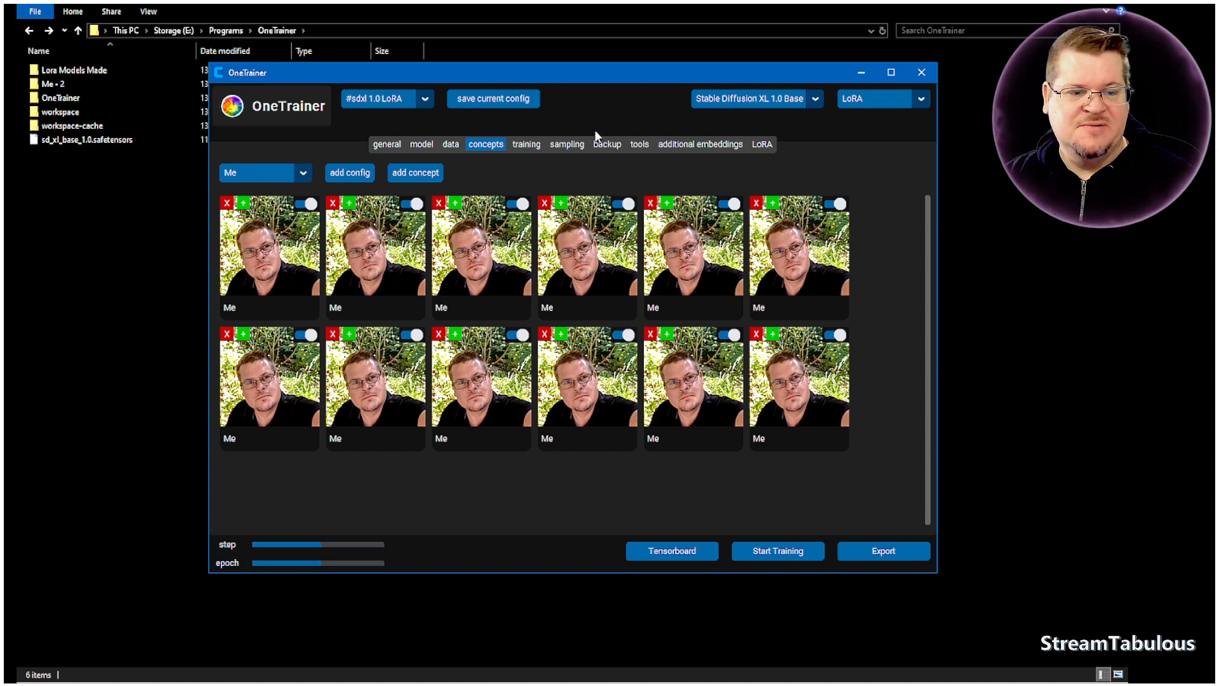
- Look over the optimizer choices and remaining training settings, and enable Train Text Encoder 1
left_click(532, 146)
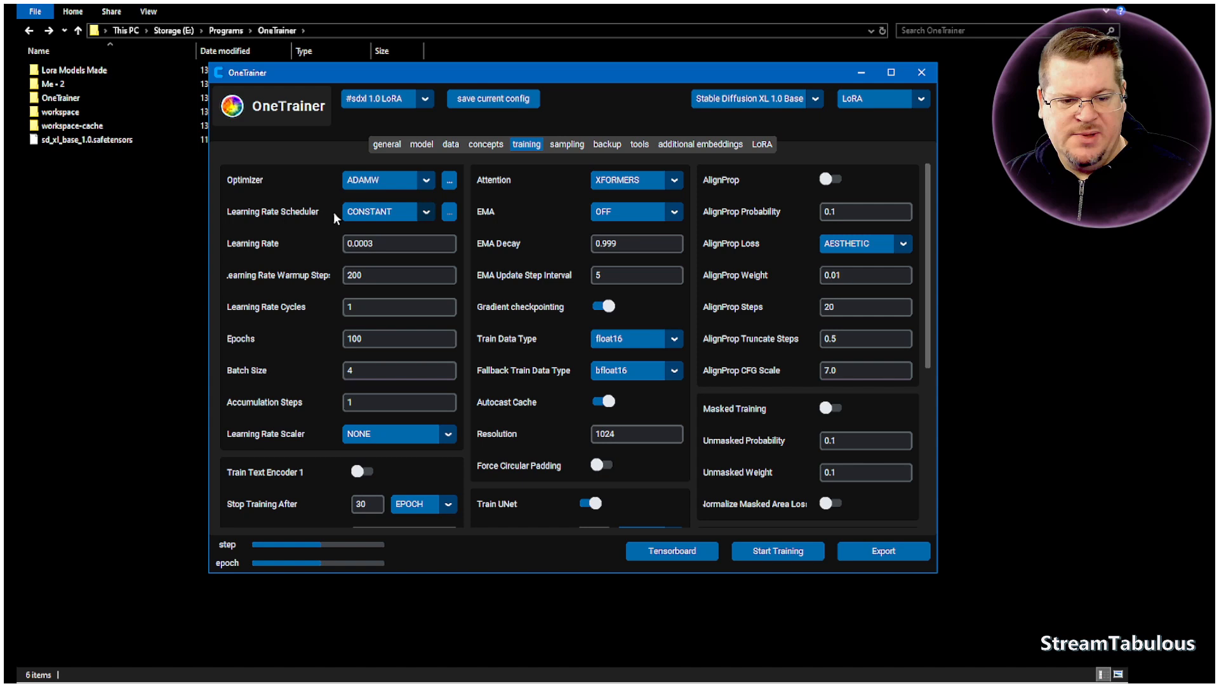
left_click(426, 184)
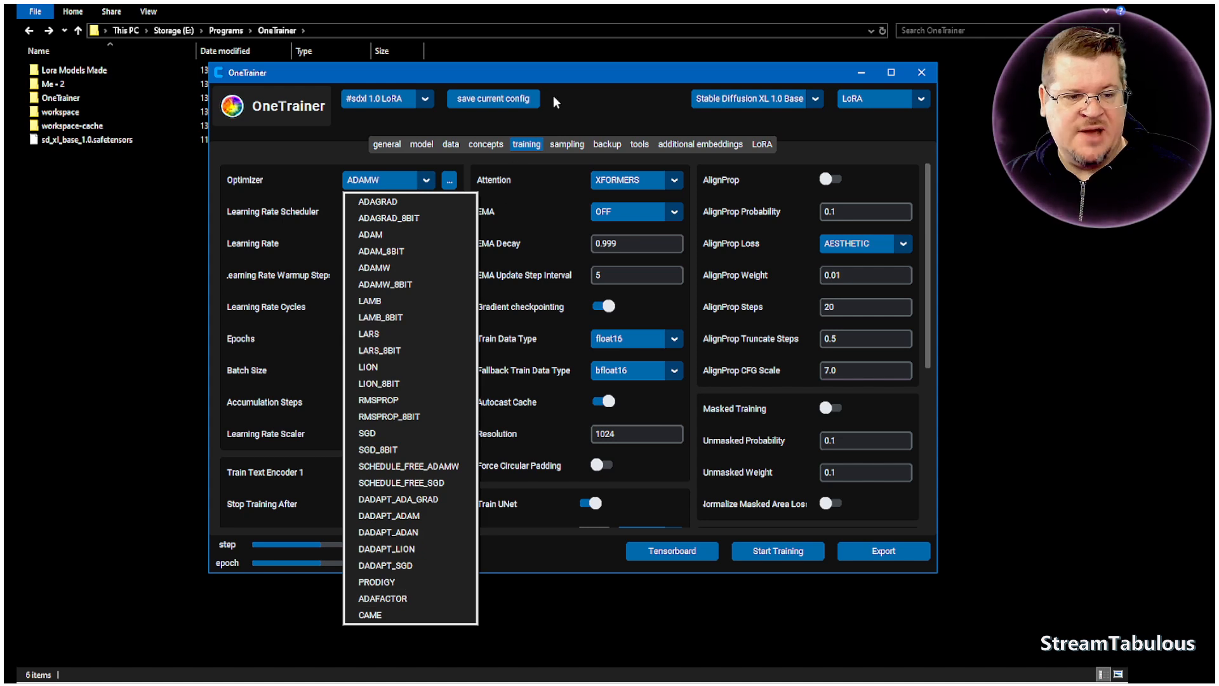
left_click(571, 76)
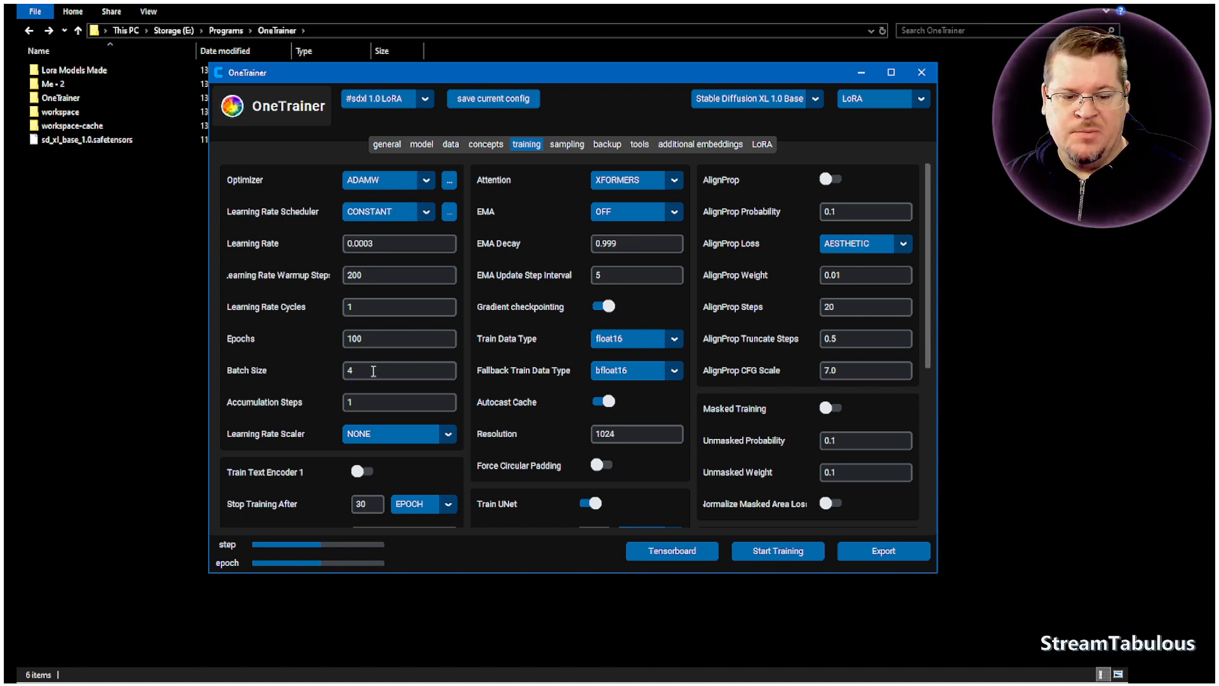
left_click(361, 473)
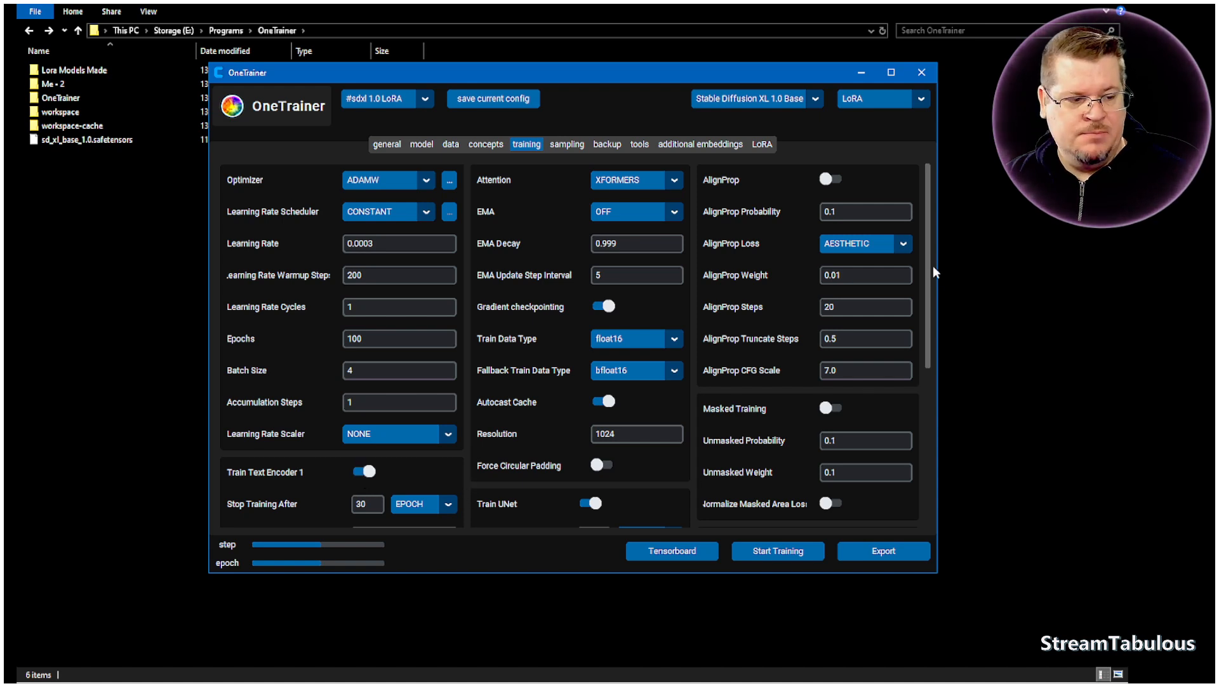
left_click_drag(928, 260, 932, 342)
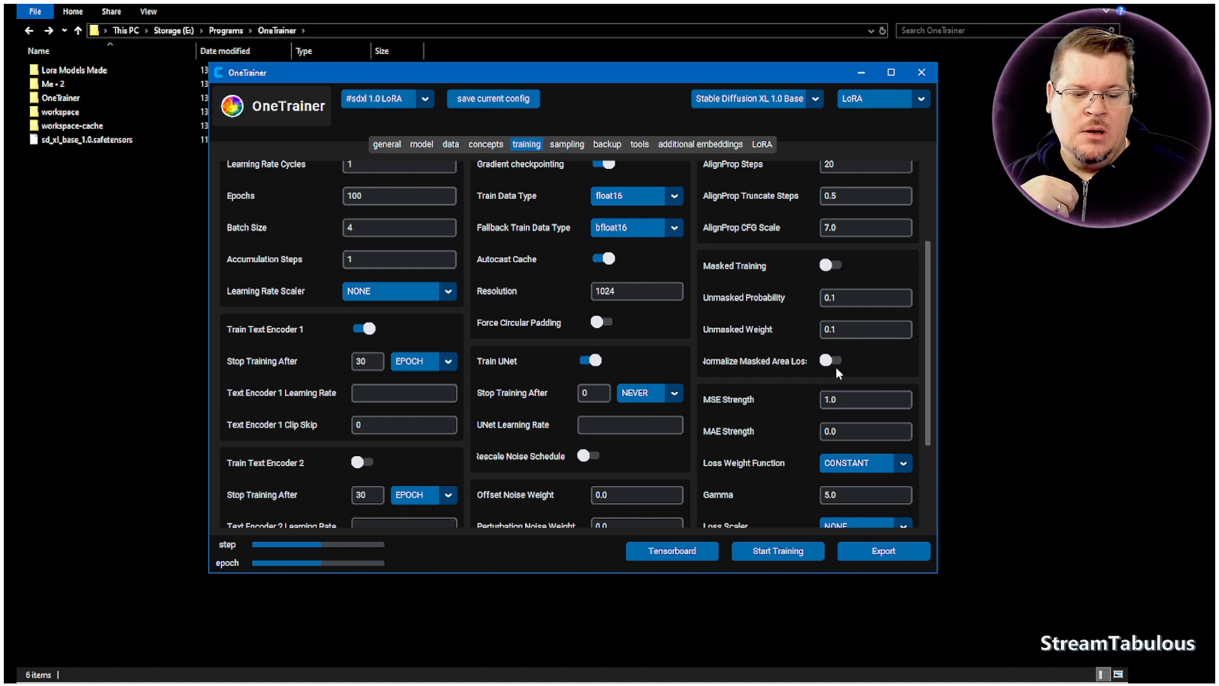
scroll(928, 366, "down", 3)
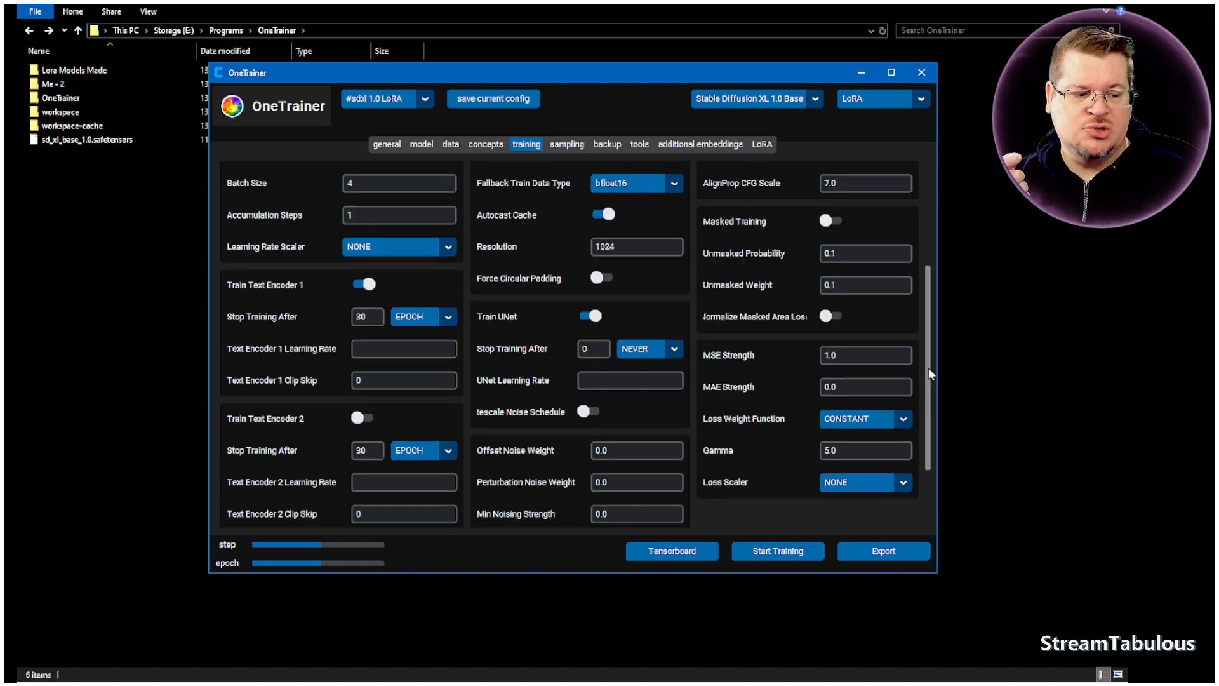
left_click_drag(925, 386, 916, 254)
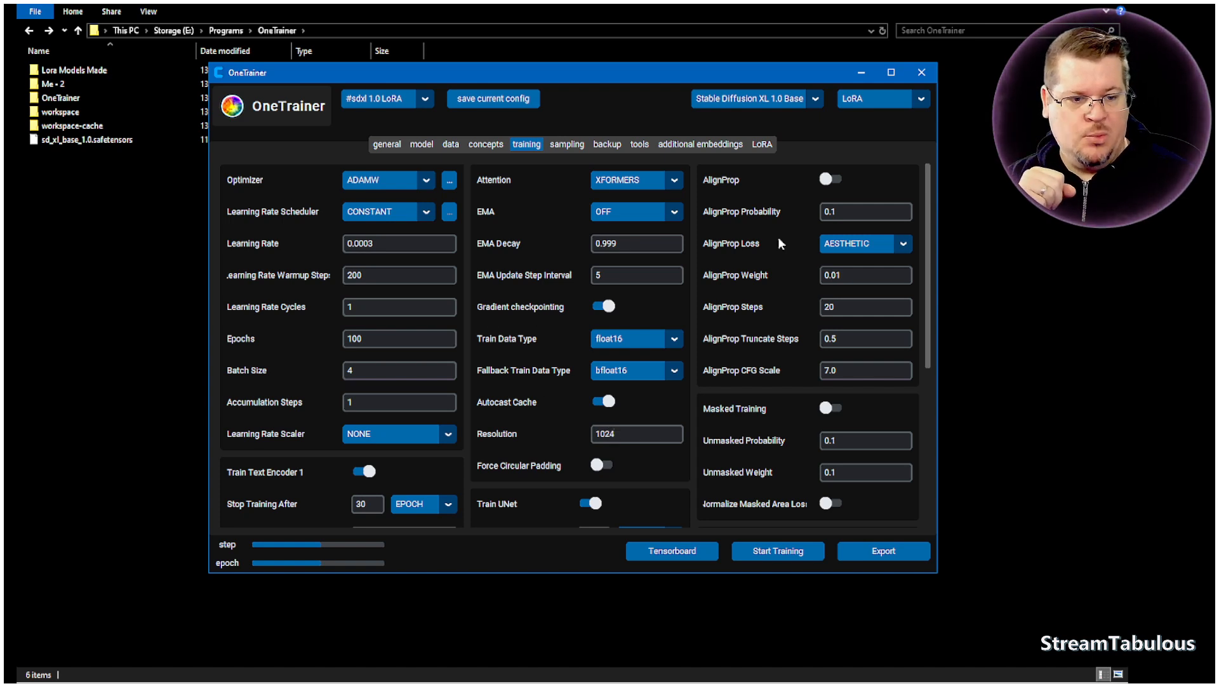
- Set the sampling interval, Sample After, to 1 EPOCH
left_click(574, 147)
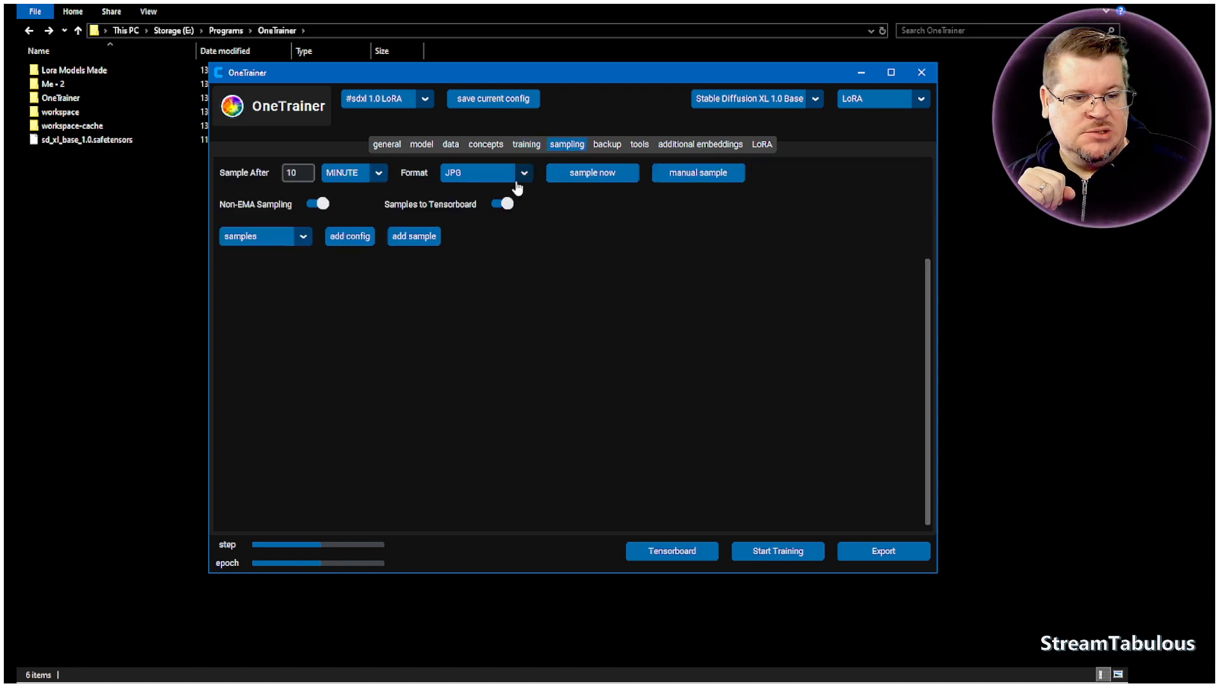
left_click(379, 175)
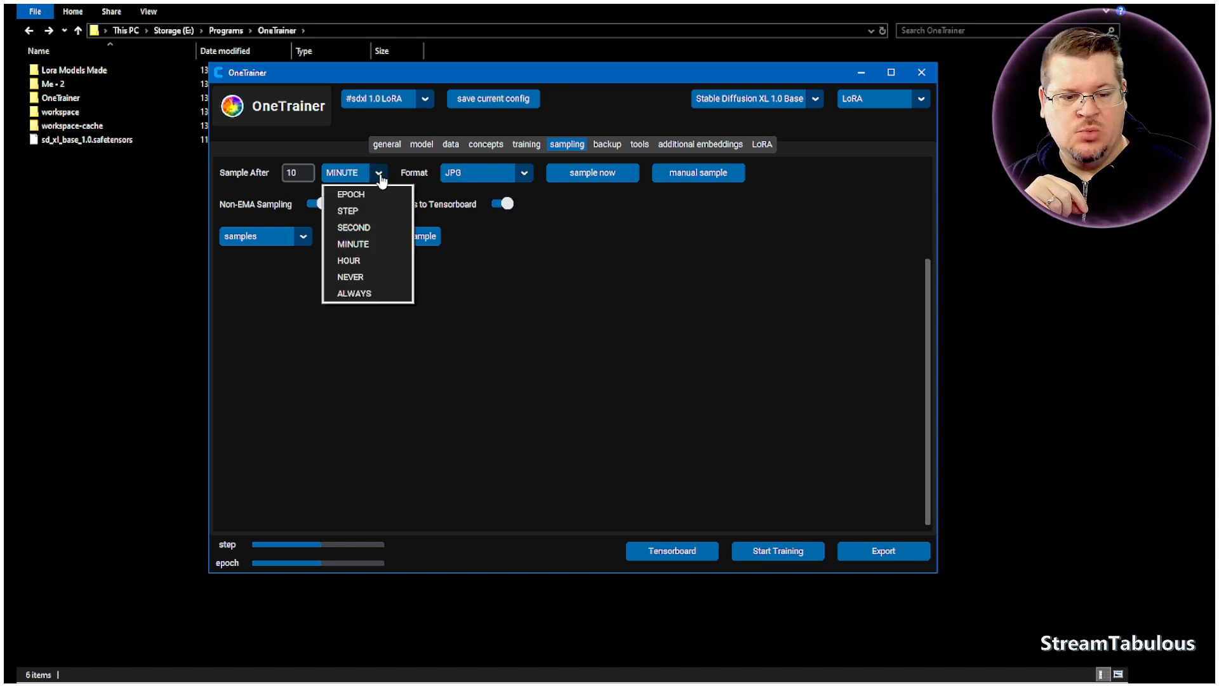
left_click(355, 193)
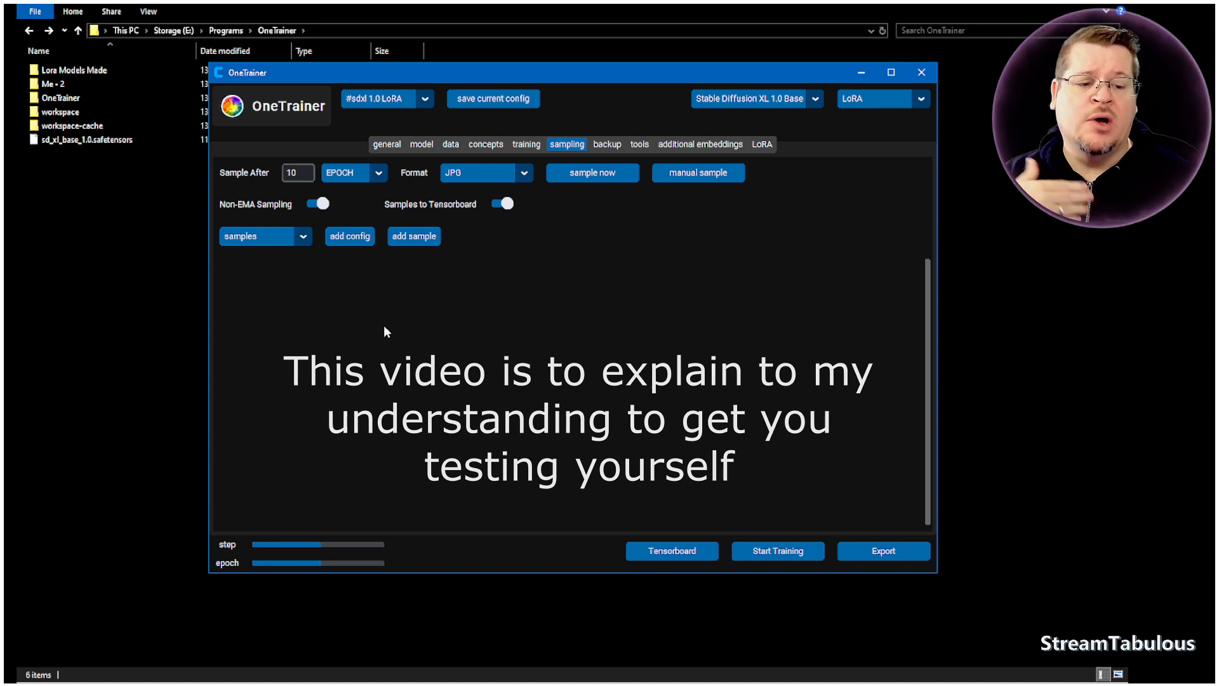
left_click_drag(302, 172, 275, 172)
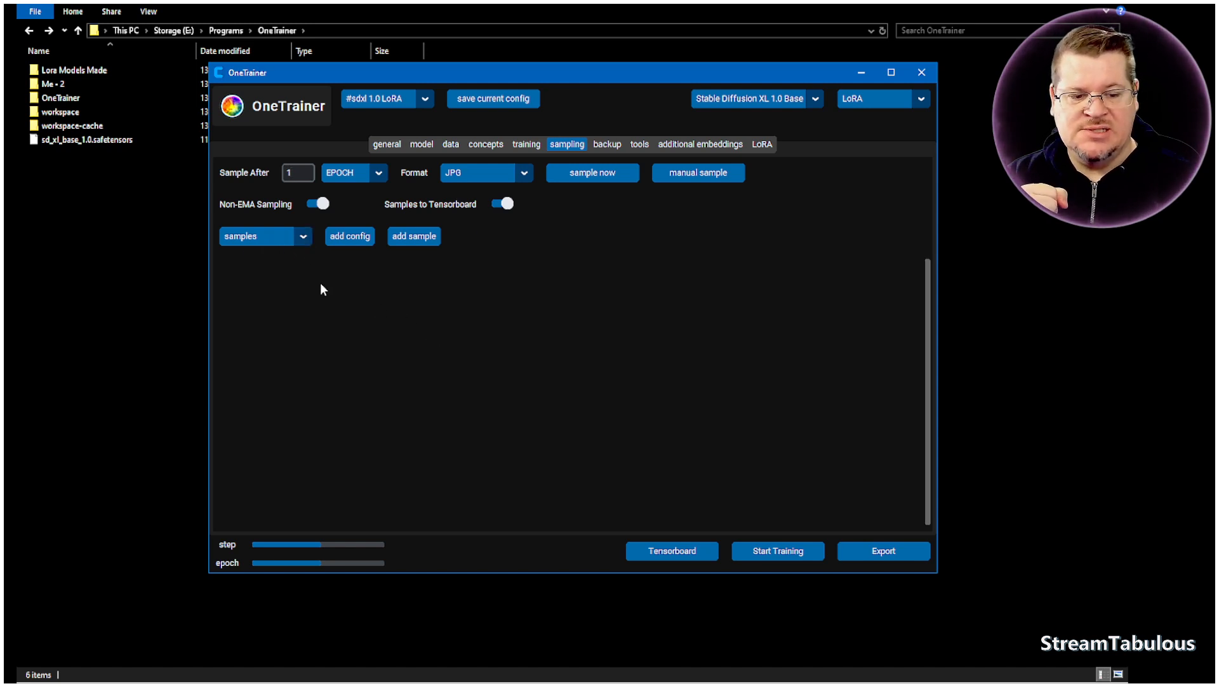
- Add a sample sized 1024 by 1024 and paste the image caption tags as its prompt
left_click(412, 237)
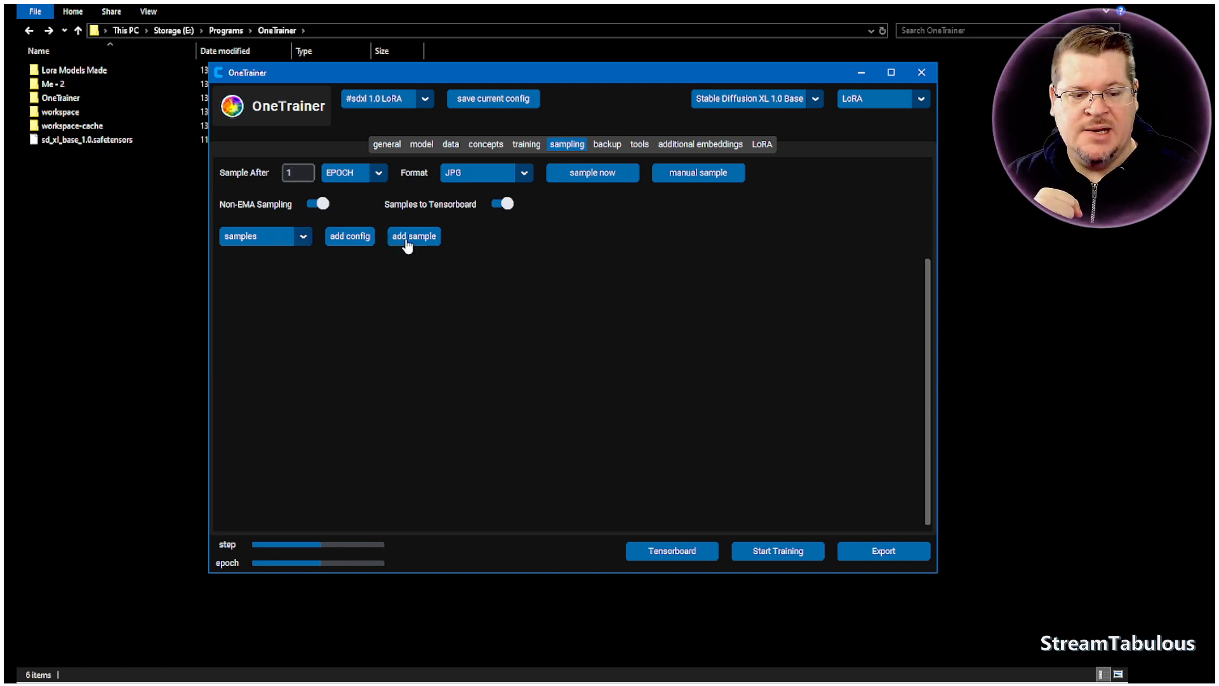
left_click_drag(366, 275, 332, 273)
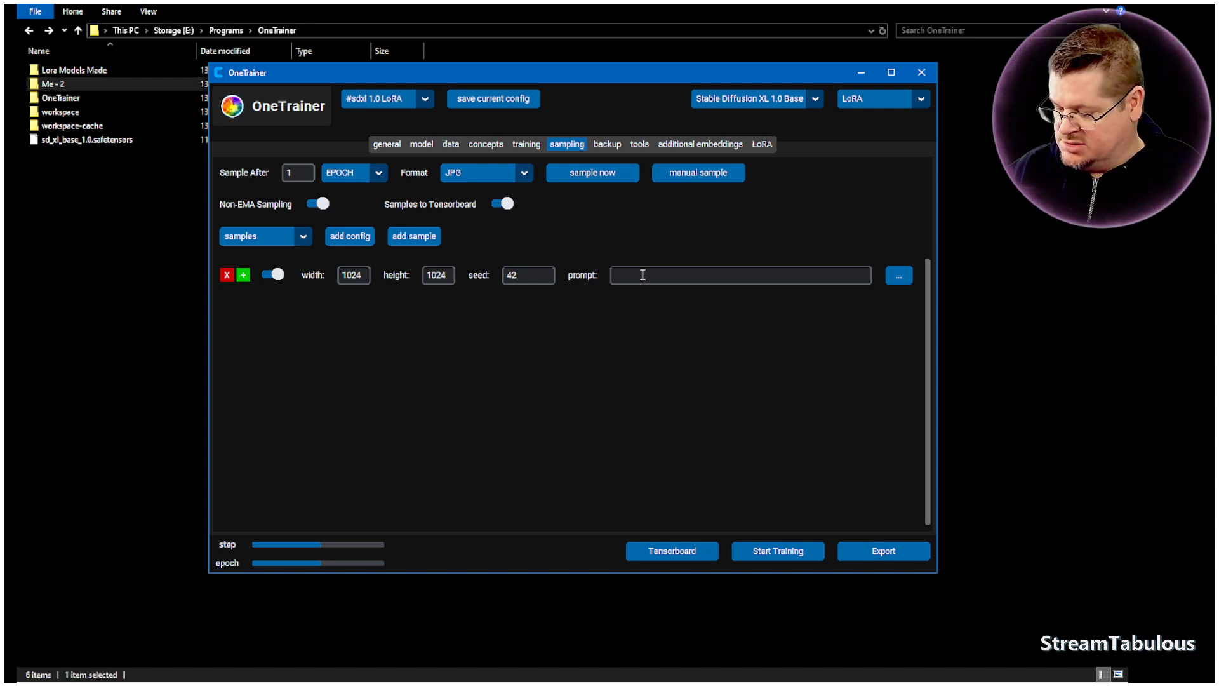
key("ctrl+v")
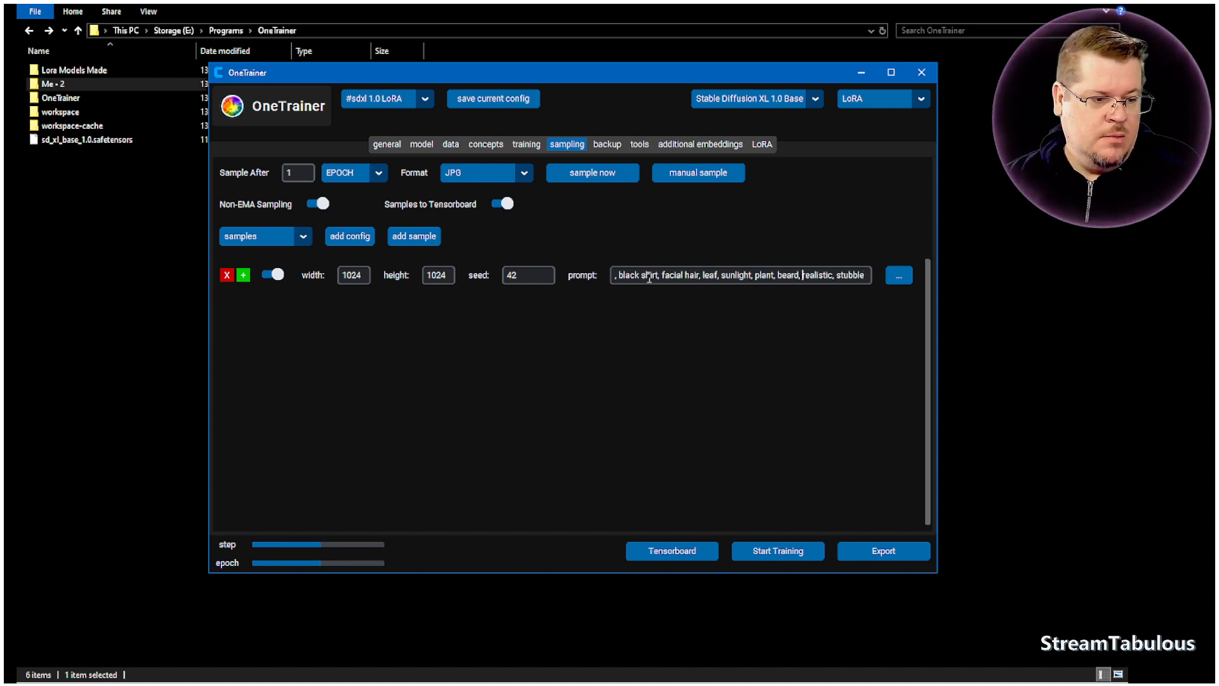
- Remove the "beard" tag from the sample prompt and go back to the prompt's beginning
key("BackSpace")
key("BackSpace")
key("BackSpace")
key("BackSpace")
key("BackSpace")
key("BackSpace")
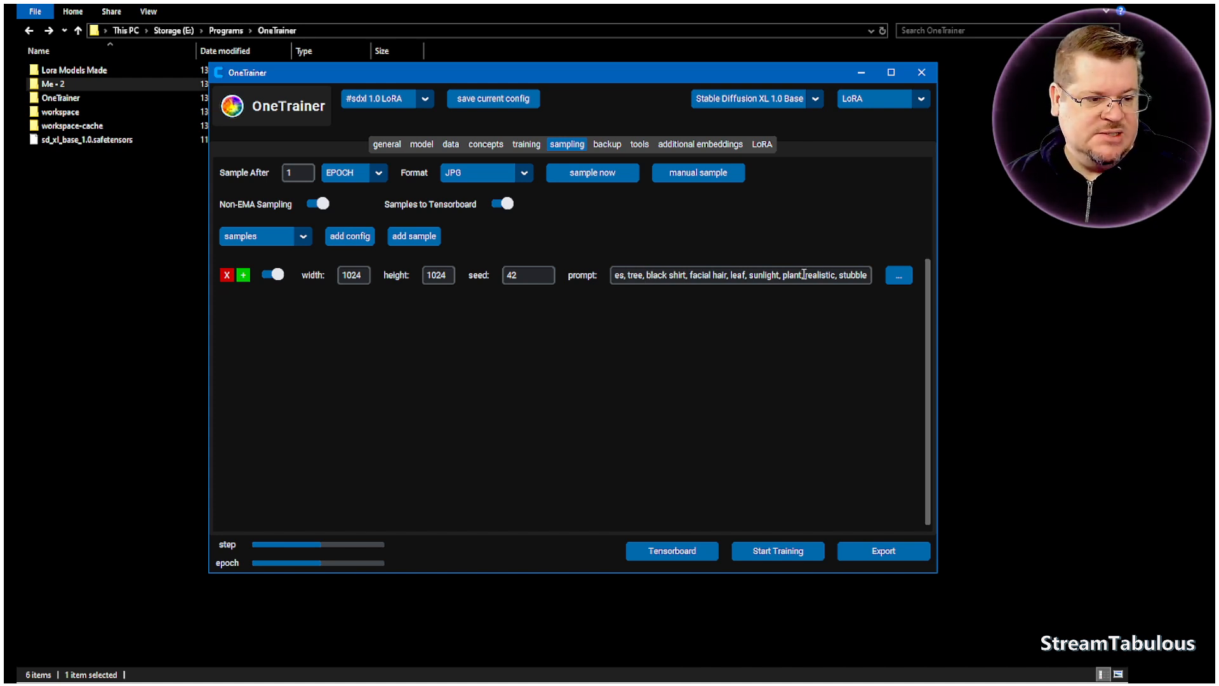
key("Left")
key("Left")
key("Left")
key("Left")
key("Left")
key("Left")
key("Left")
key("Left")
key("Left")
key("Left")
key("Left")
key("Left")
key("Left")
key("Left")
key("Left")
key("Left")
key("Left")
key("Left")
key("Left")
key("Left")
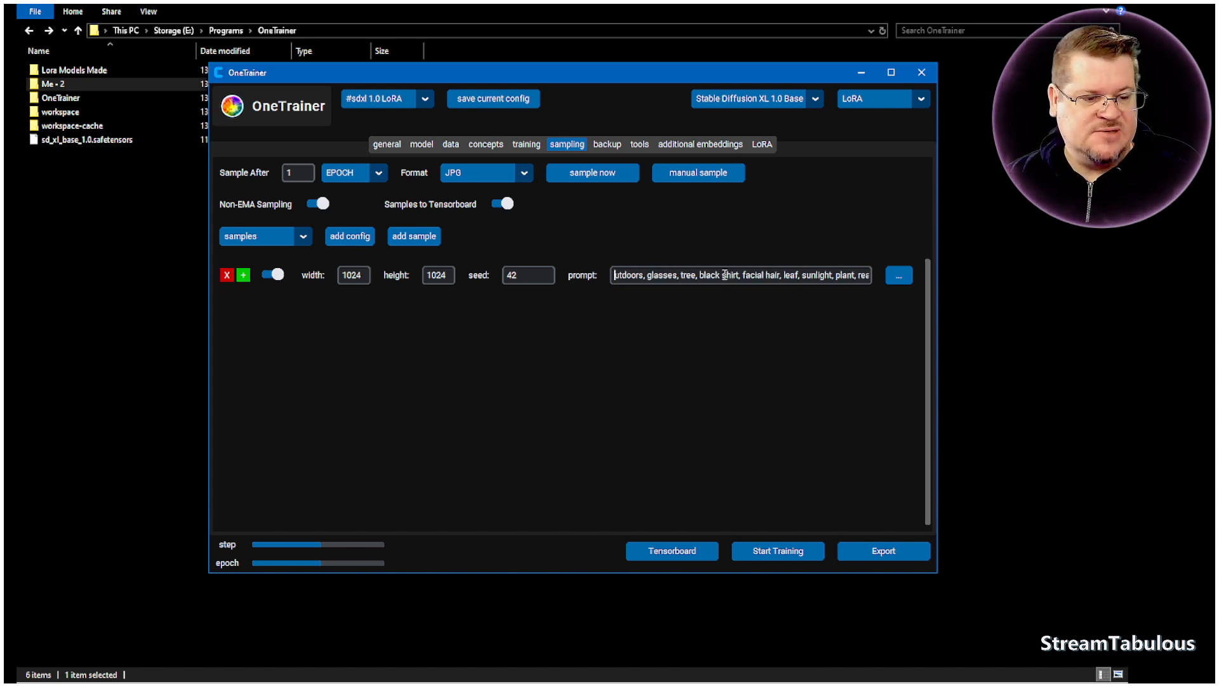
key("Left")
key("Left")
key("Left")
key("Left")
key("Left")
key("Left")
key("Left")
key("Left")
key("Left")
key("Left")
key("Left")
key("Left")
key("Left")
key("Left")
key("Left")
key("Left")
key("Left")
key("Left")
key("Left")
key("Left")
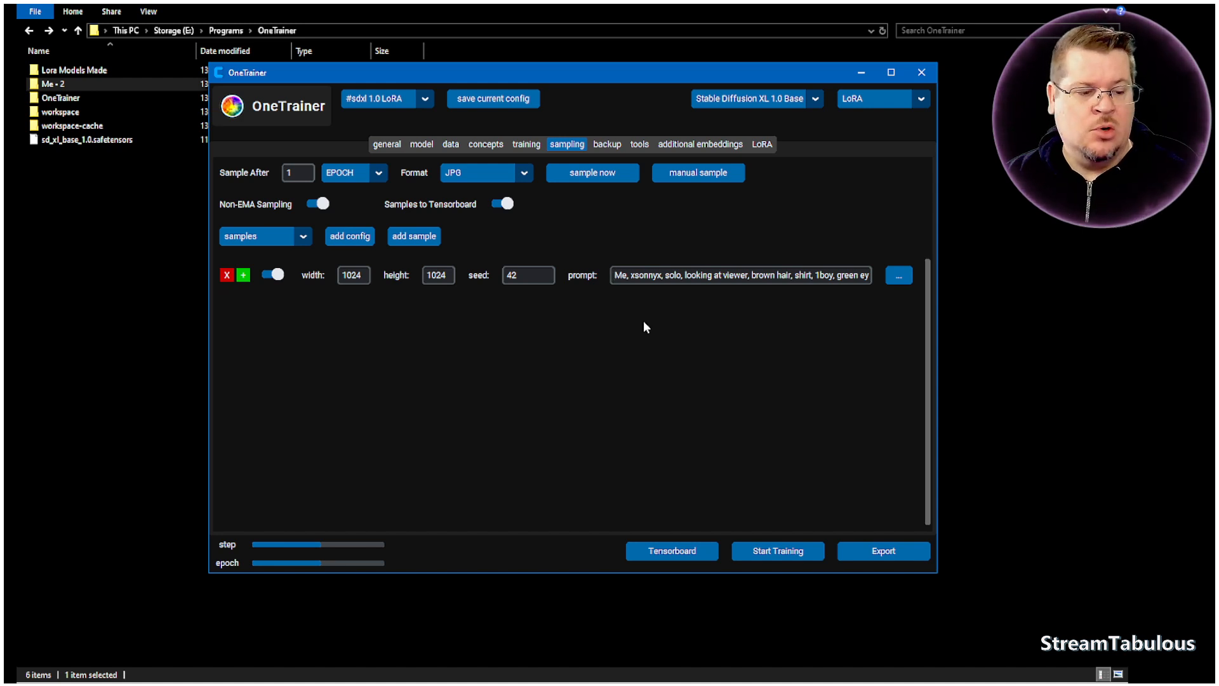
- Highlight the trigger word after "Me" in the sample prompt and check that a comma separates it from "solo"
left_click_drag(632, 278, 662, 278)
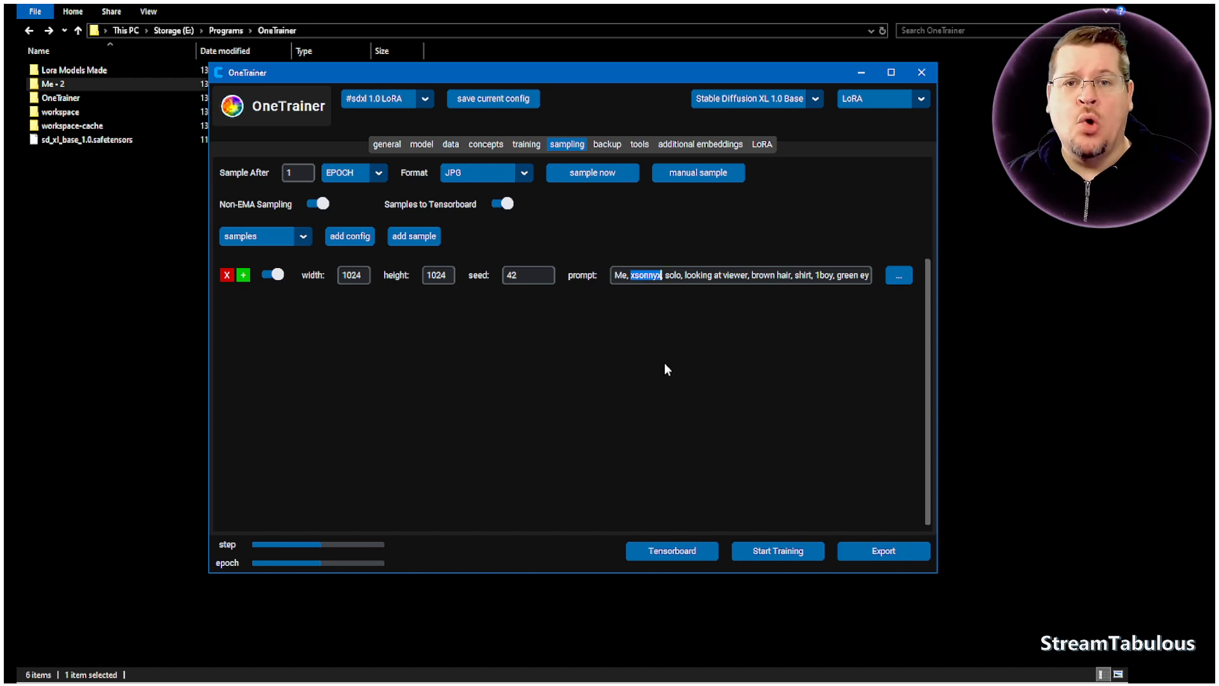
left_click(666, 276)
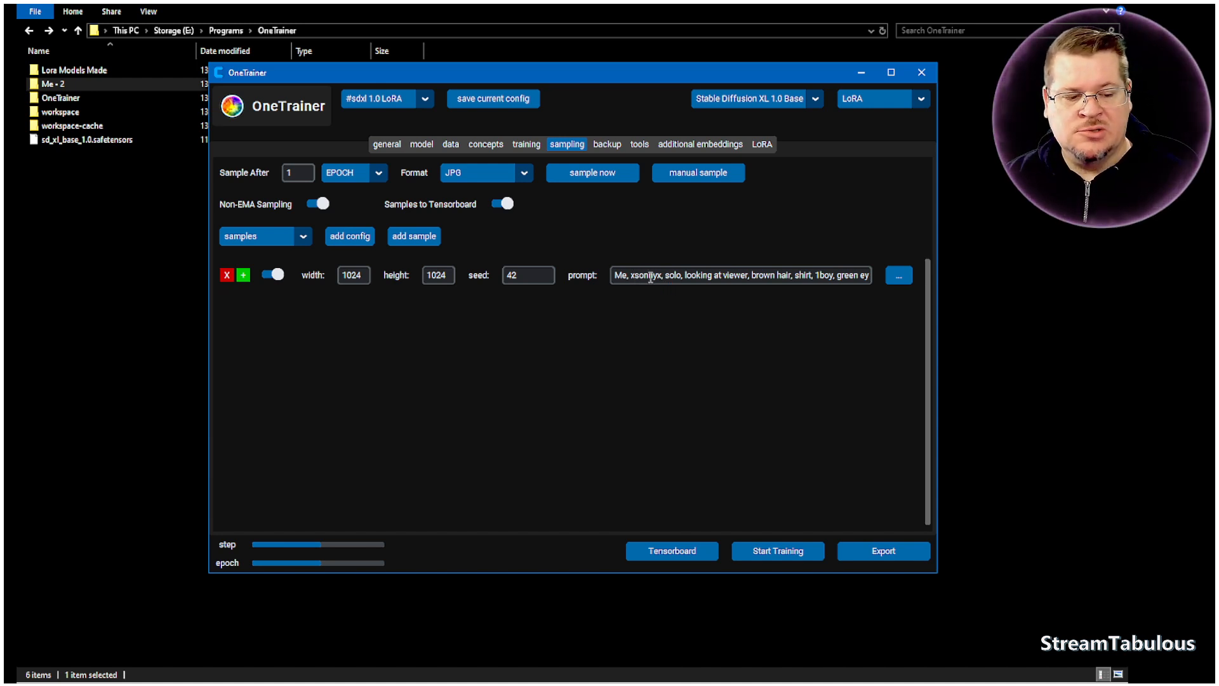
double_click(638, 275)
left_click(664, 275)
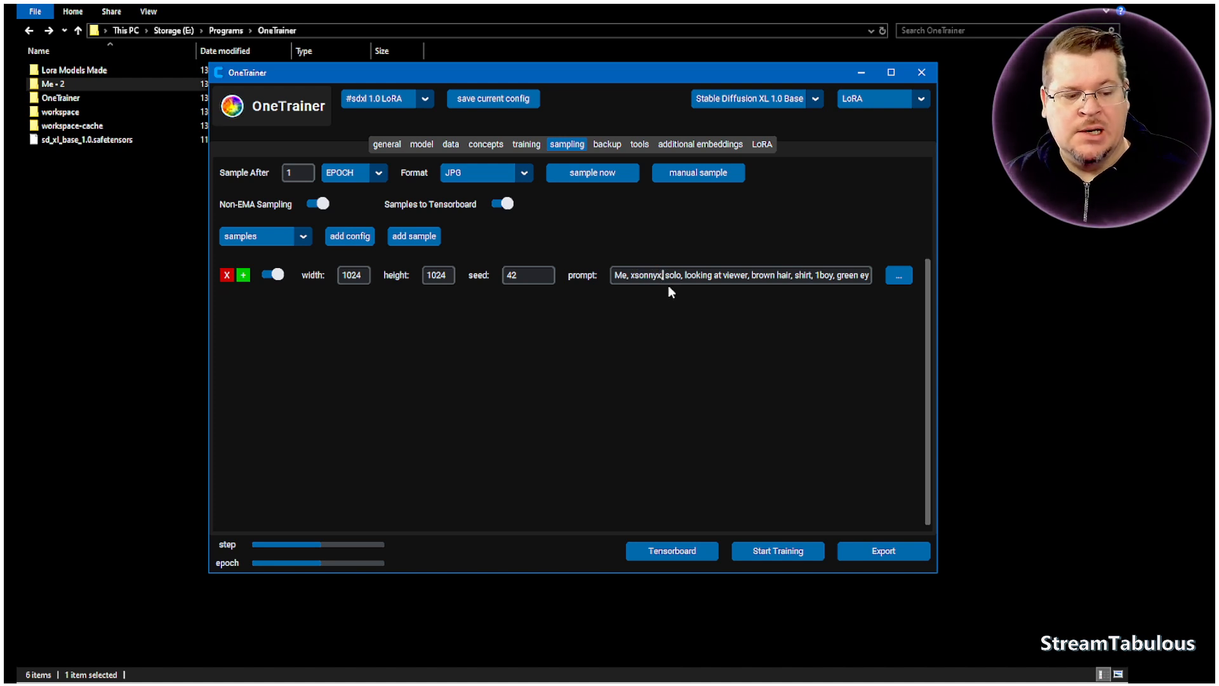
type(",")
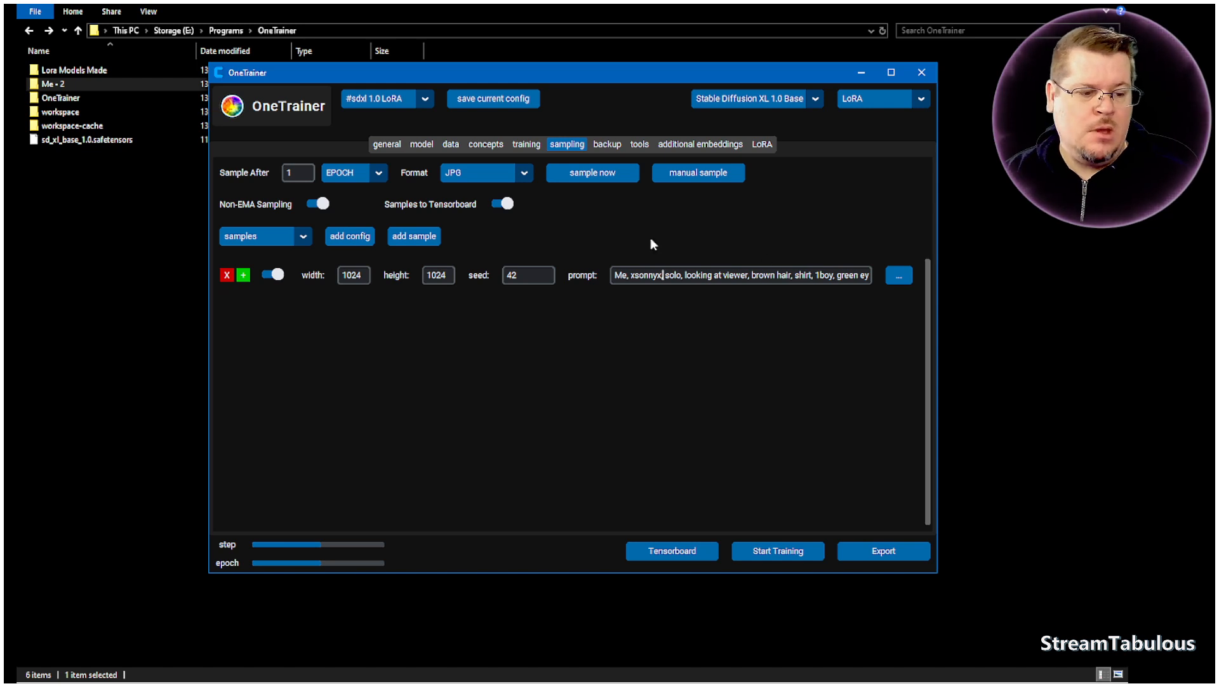
left_click_drag(630, 275, 661, 277)
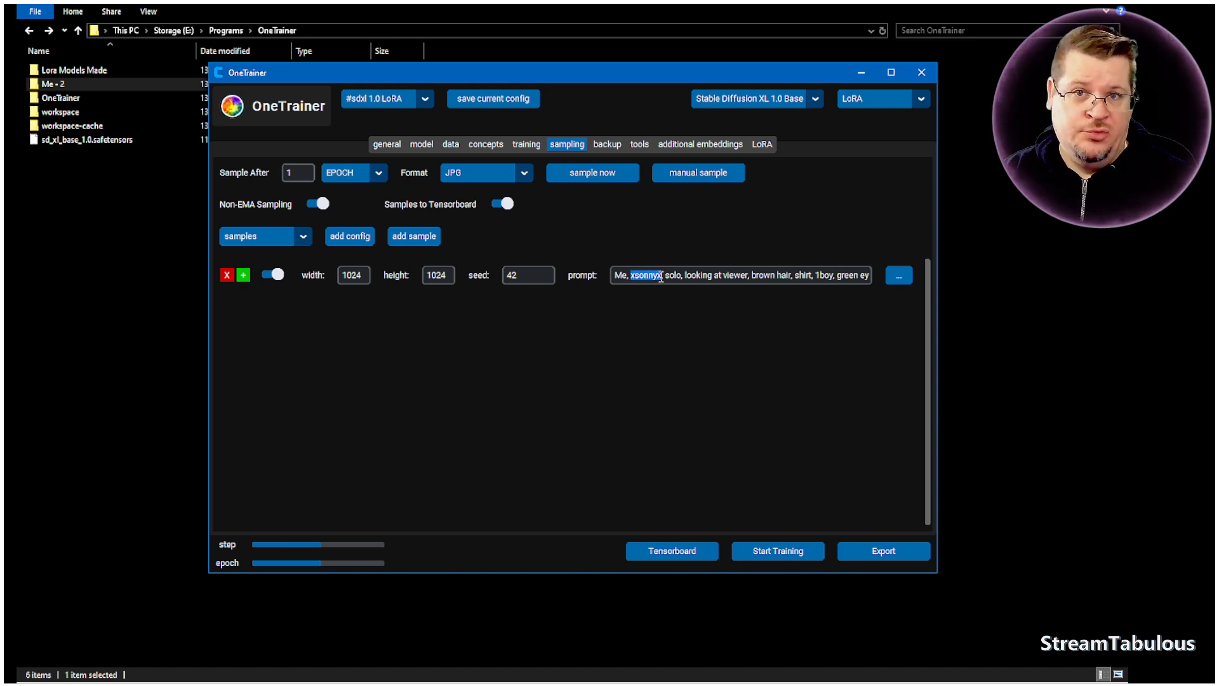
left_click(695, 267)
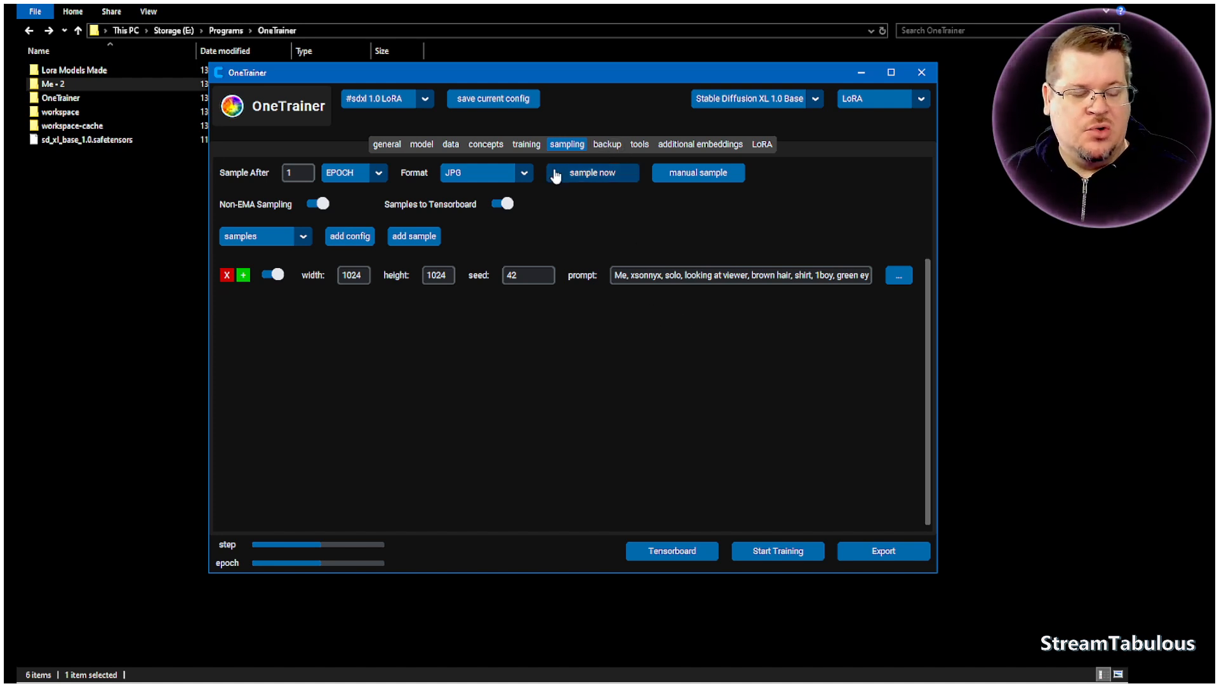
- Set both Backup After and Save After to NEVER in the backup settings
left_click(607, 145)
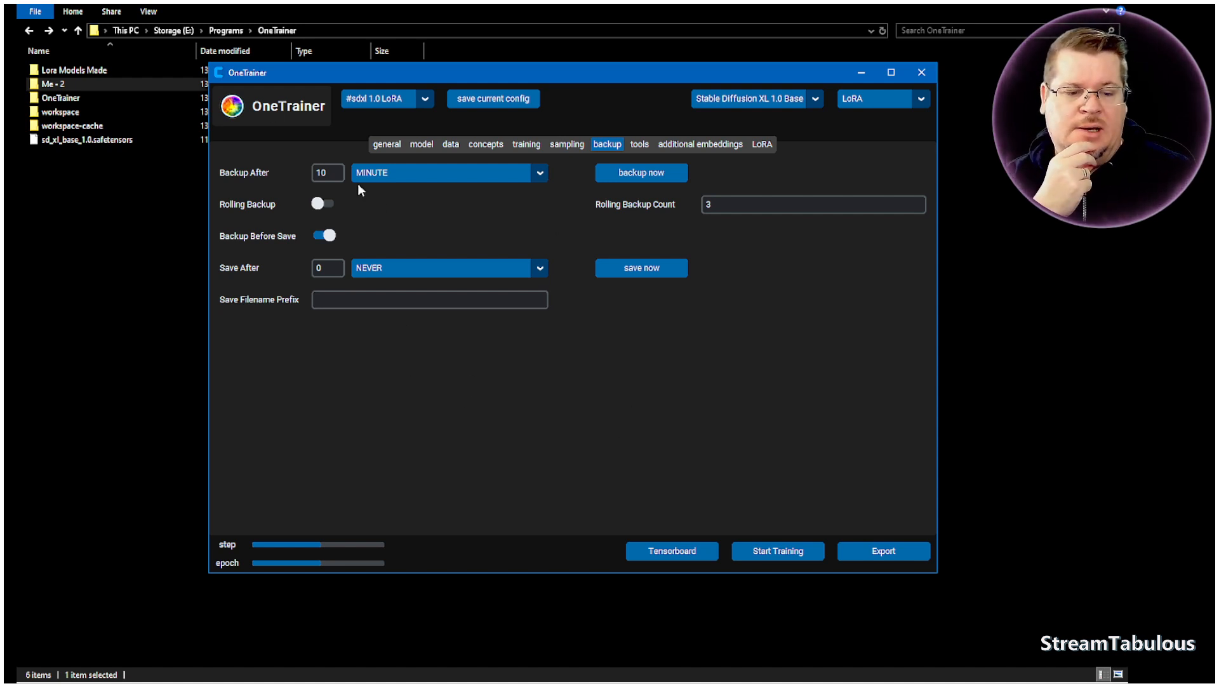
left_click(540, 178)
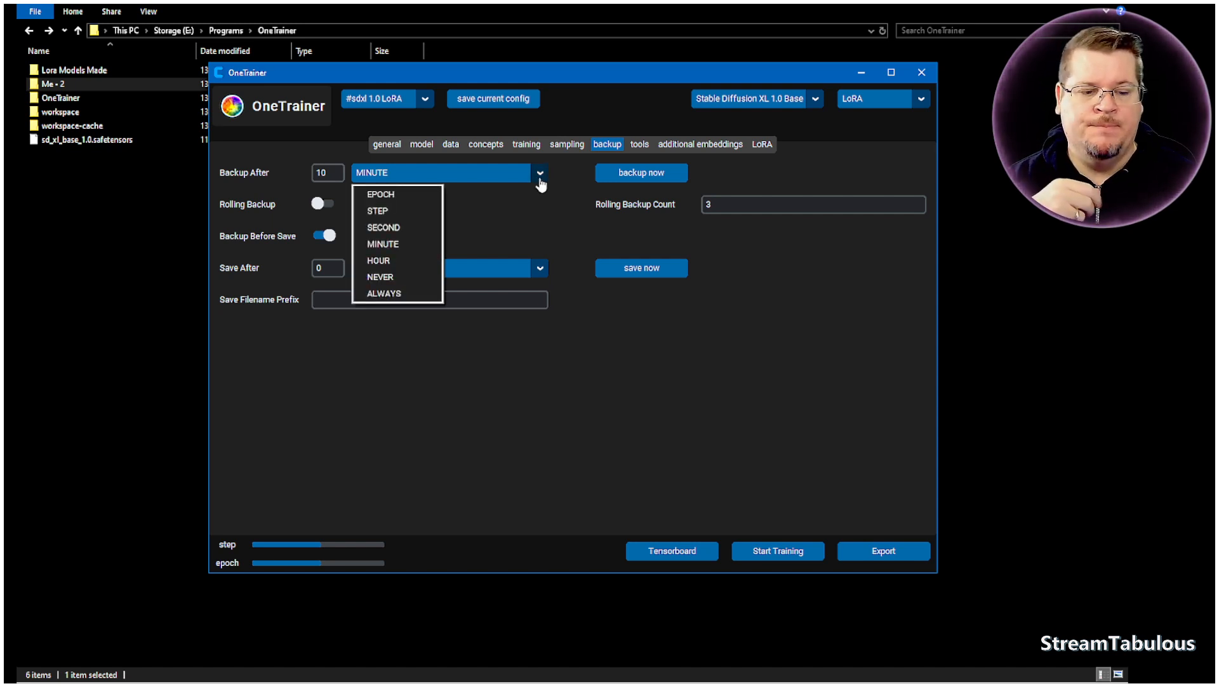
left_click(395, 276)
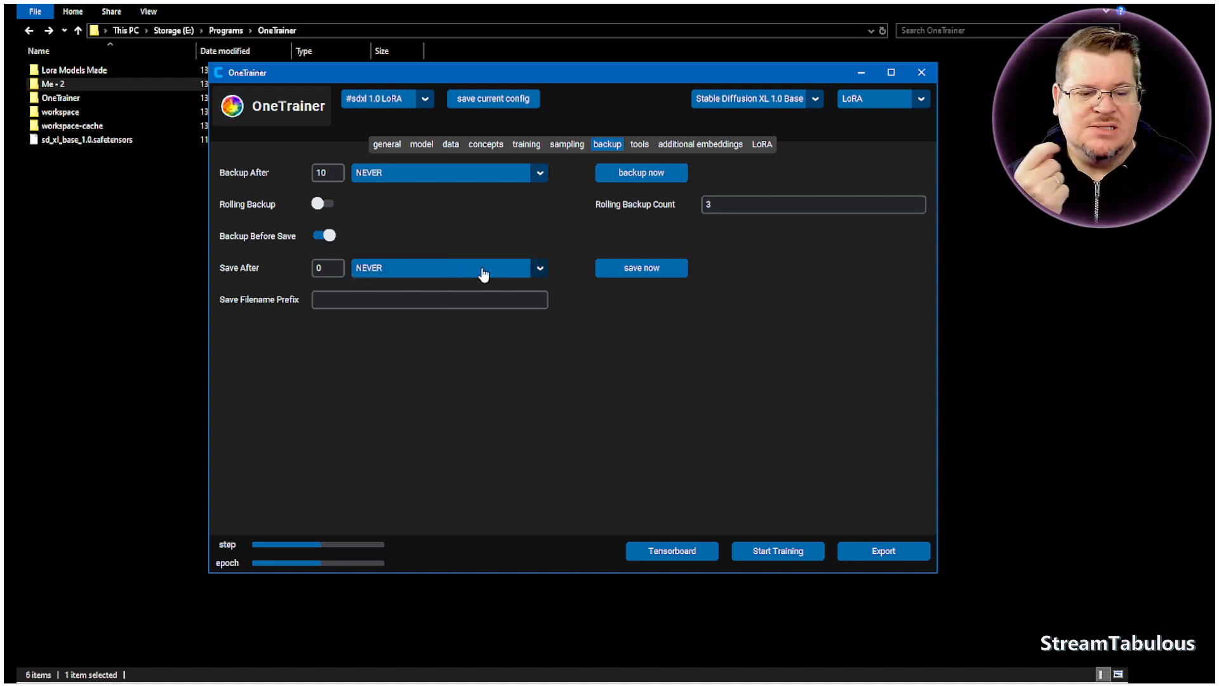
left_click(540, 269)
left_click(394, 371)
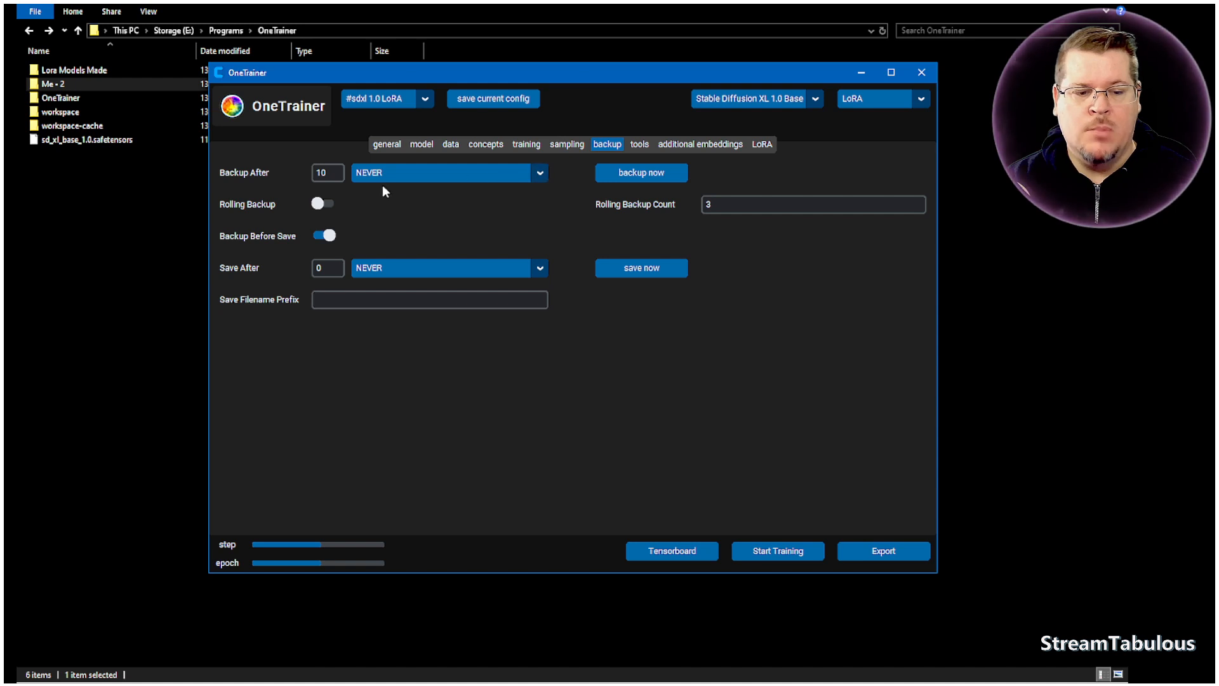
left_click(417, 179)
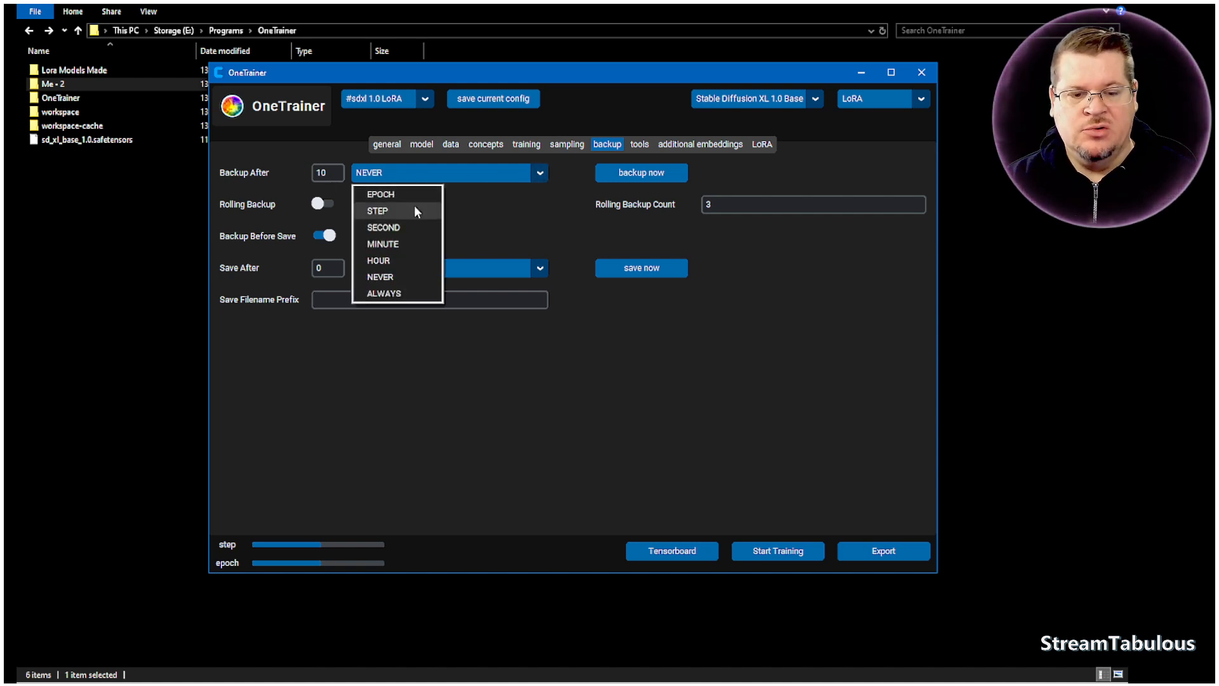
left_click(520, 230)
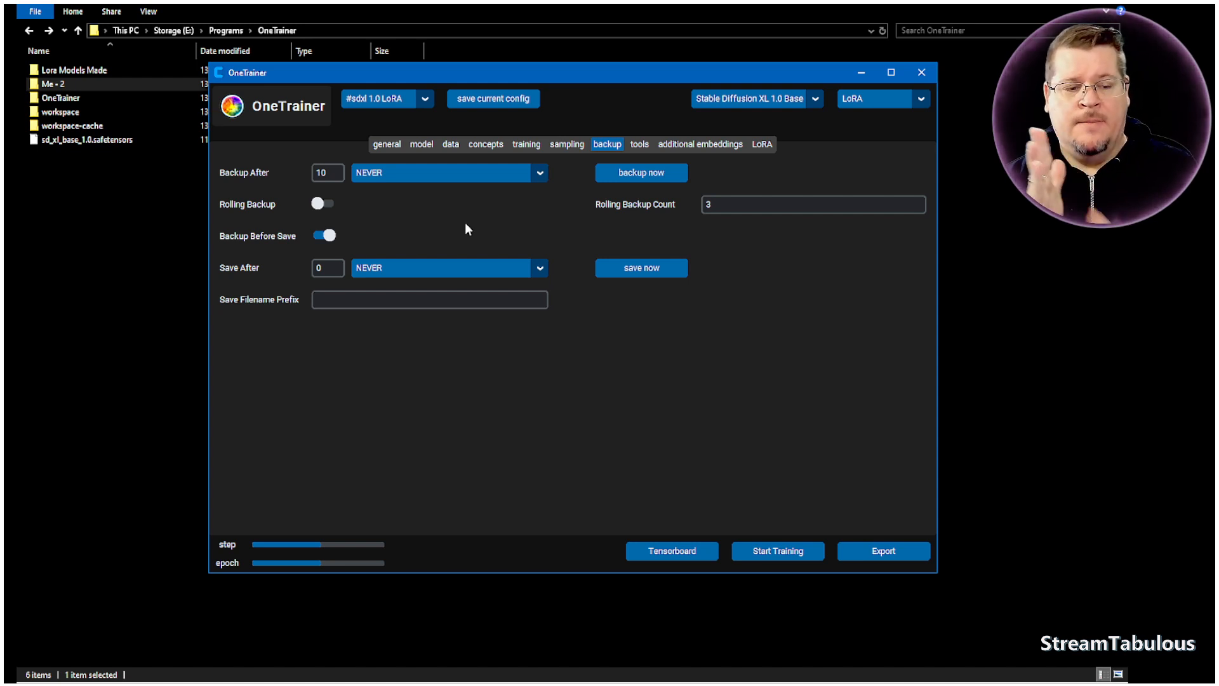
- Check how often samples are generated, and return to the backup settings
left_click(566, 146)
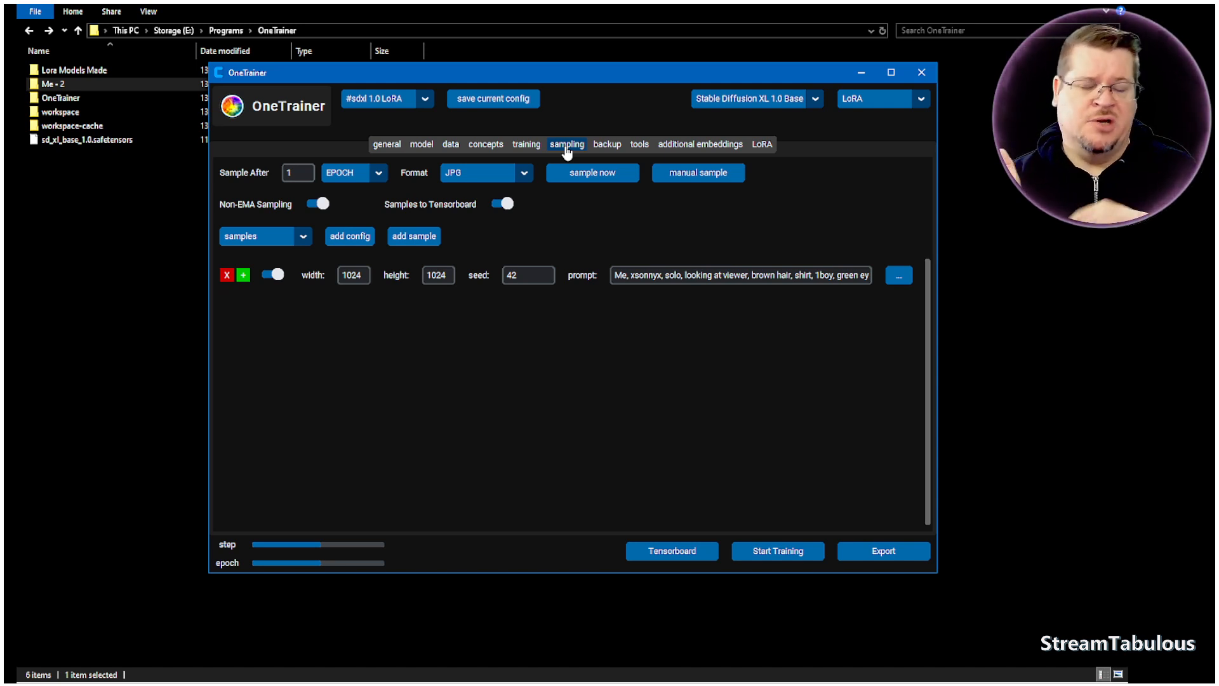
left_click(606, 147)
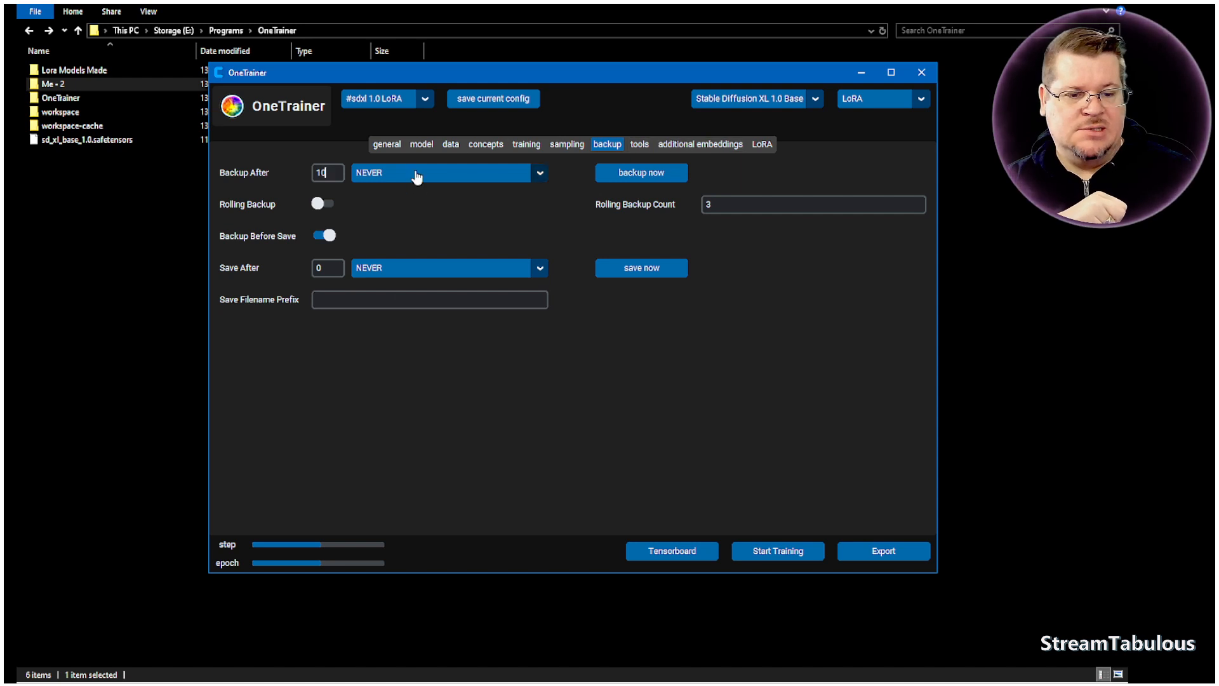
- Open the dataset tools and load the "Me - 2" image folder to view its images and captions
left_click(639, 146)
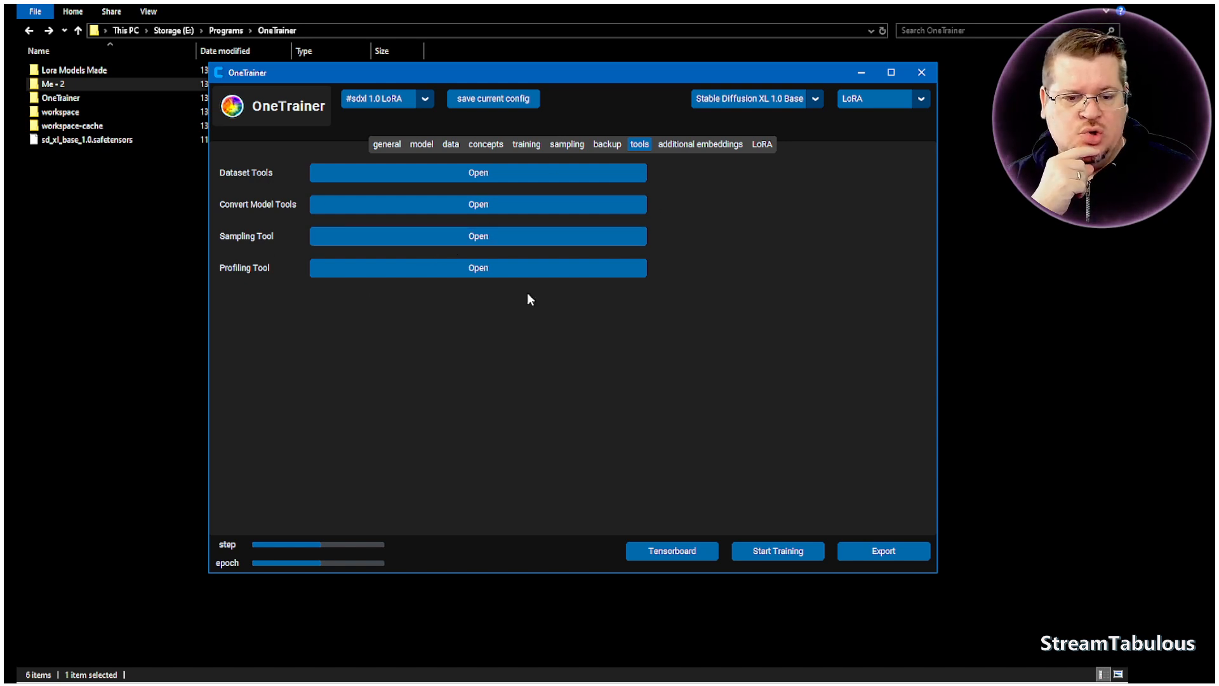
left_click(476, 178)
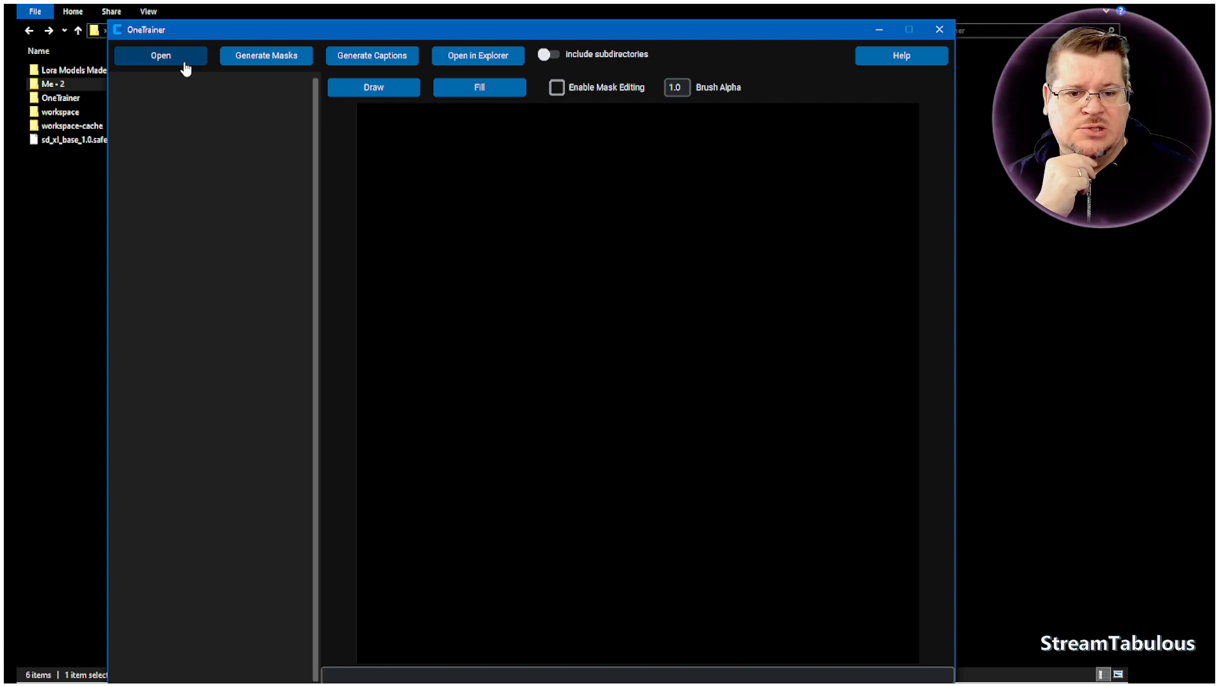
left_click(185, 63)
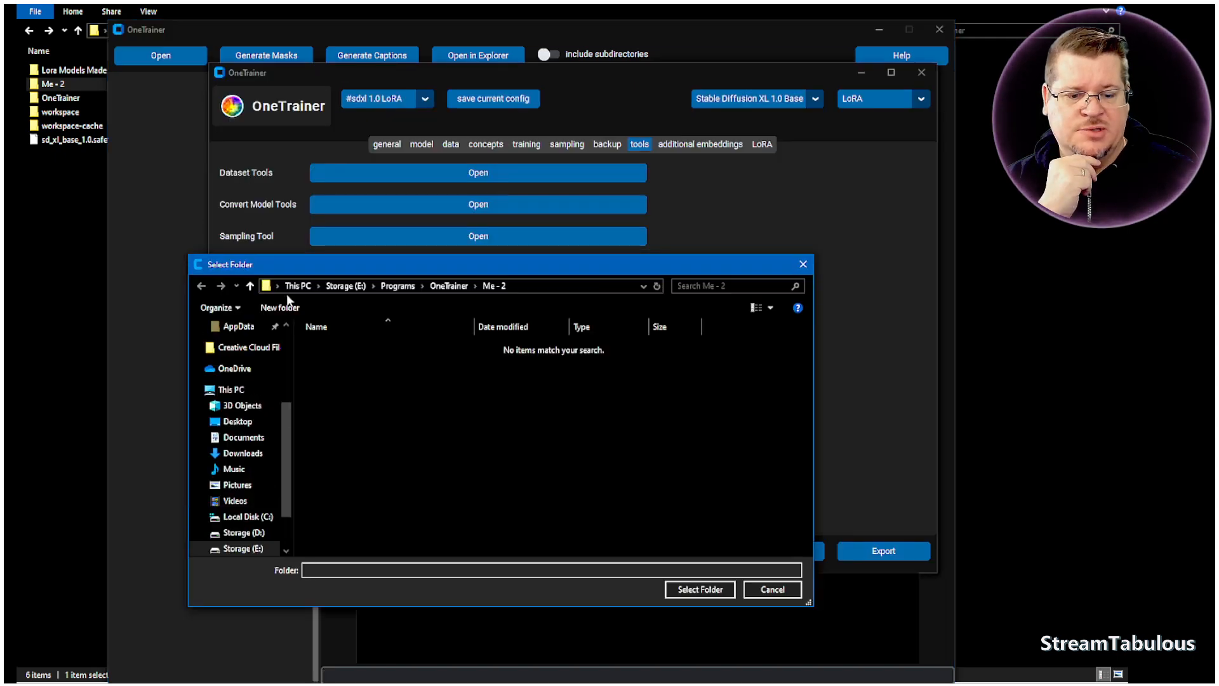
left_click(698, 591)
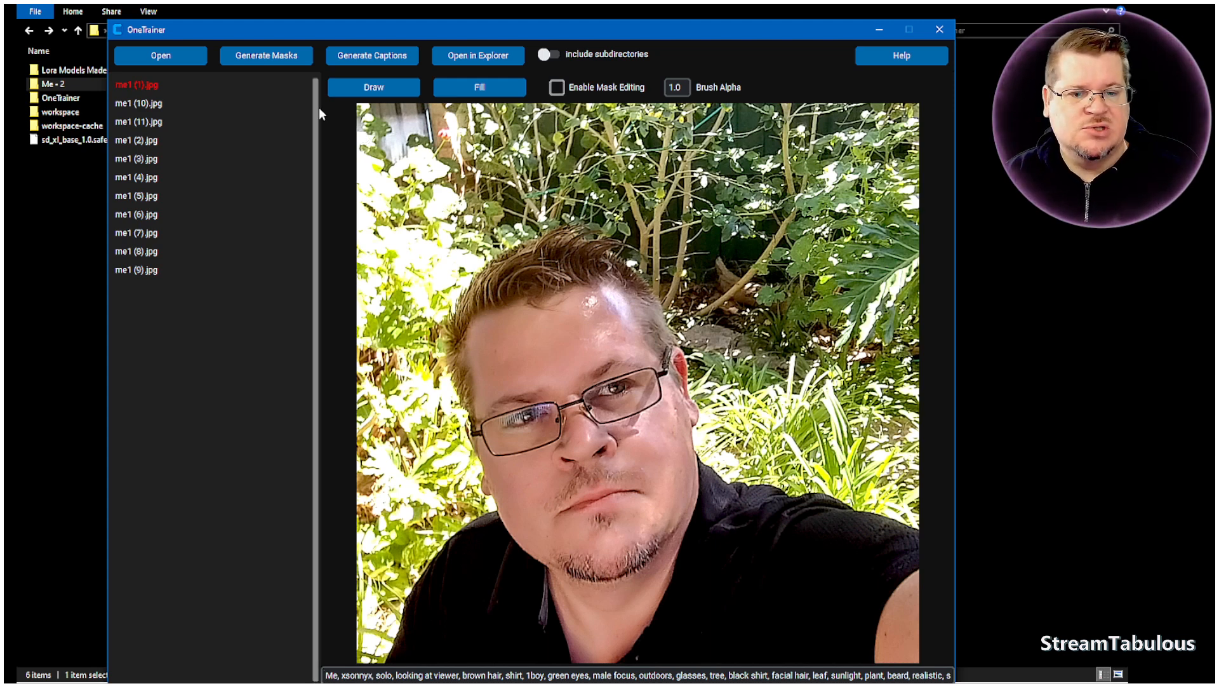
left_click_drag(478, 17, 481, 7)
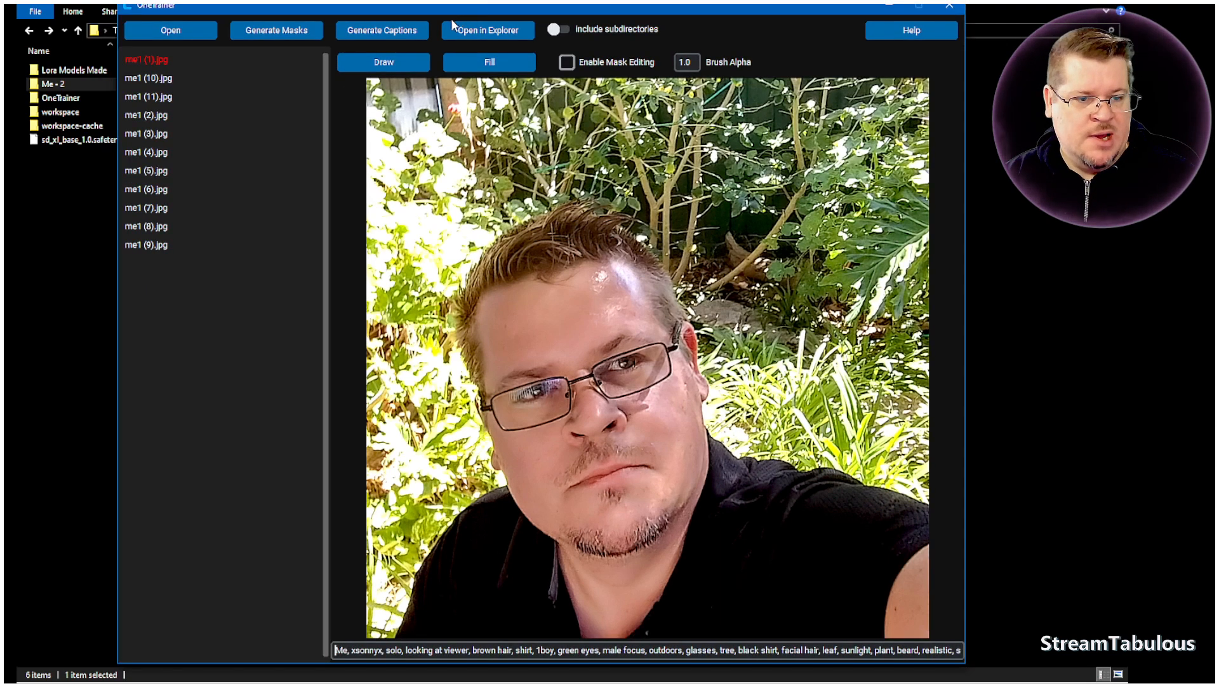
- Open the batch caption generator for the loaded folder and examine which captioning models it offers
left_click(385, 30)
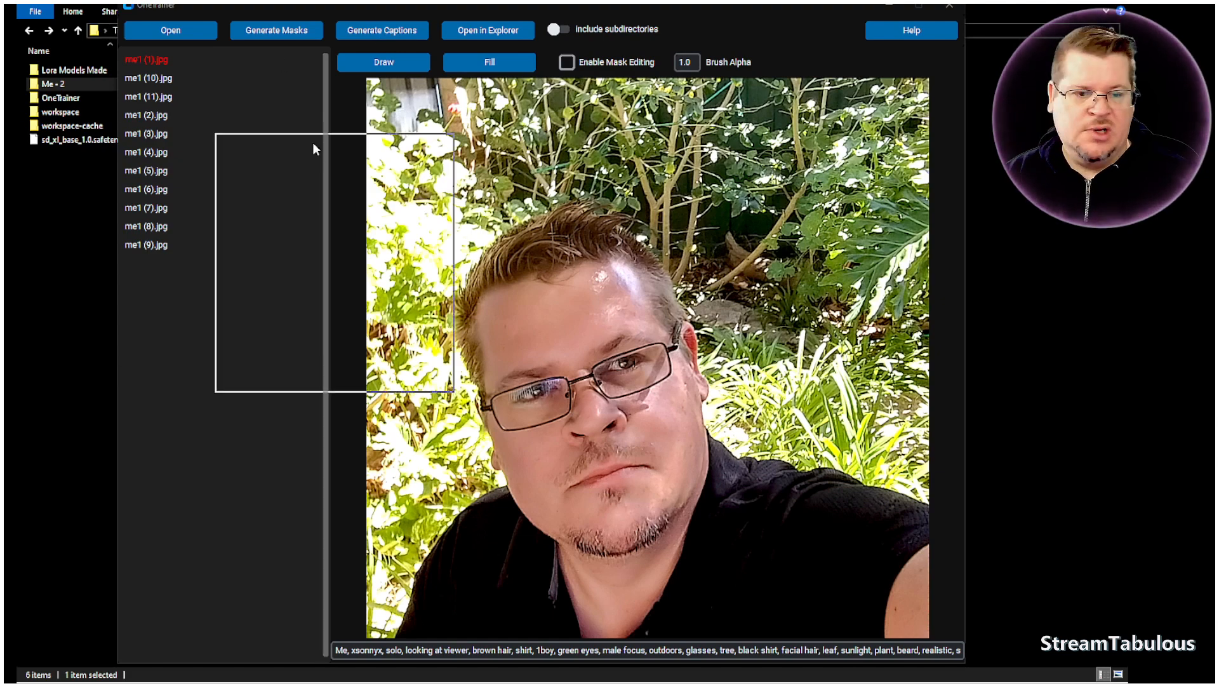
left_click(405, 229)
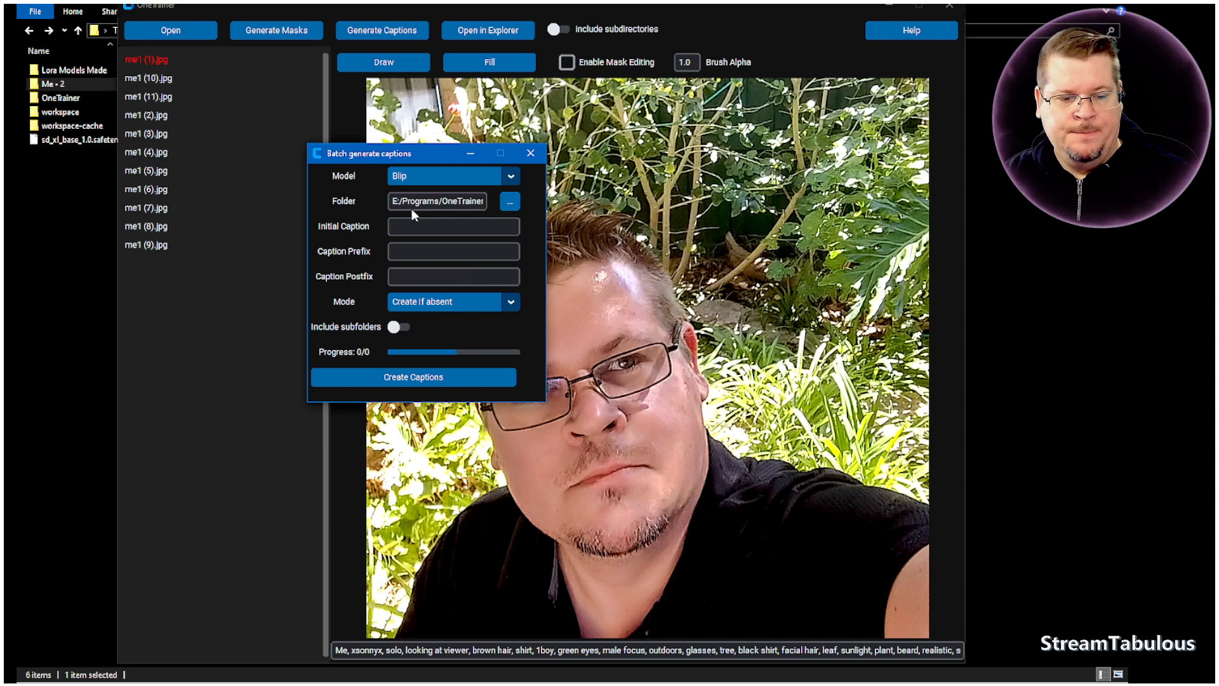
left_click(511, 180)
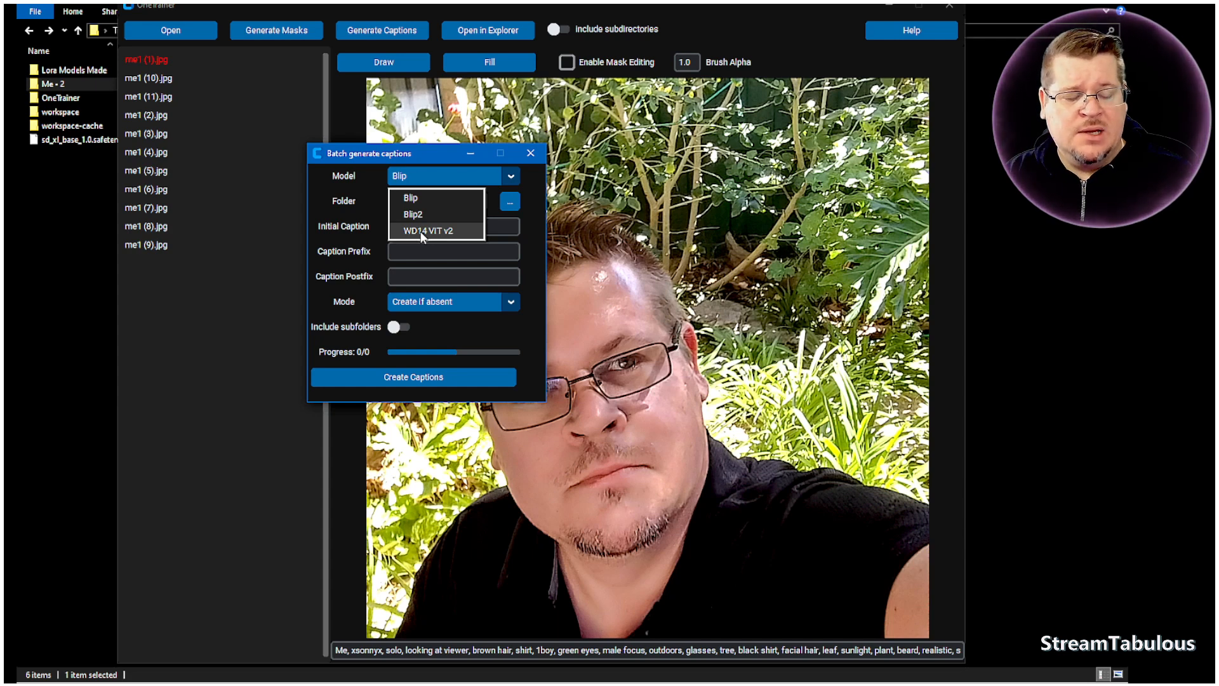
left_click(425, 156)
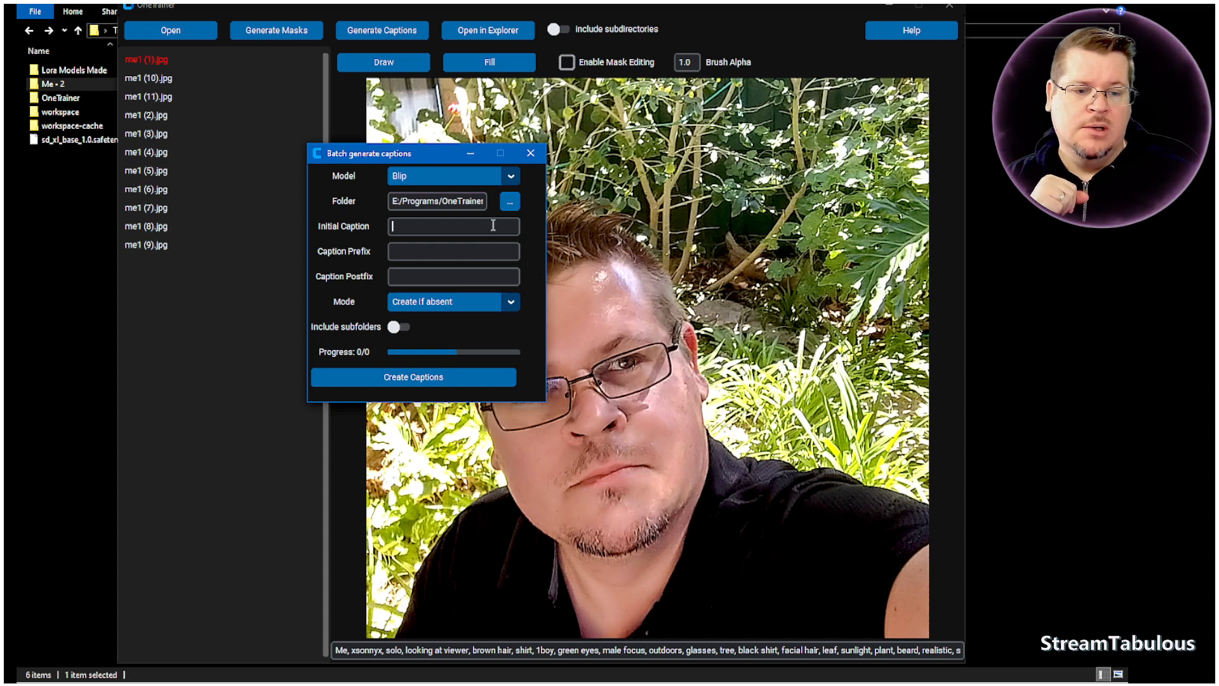
left_click_drag(433, 157, 240, 124)
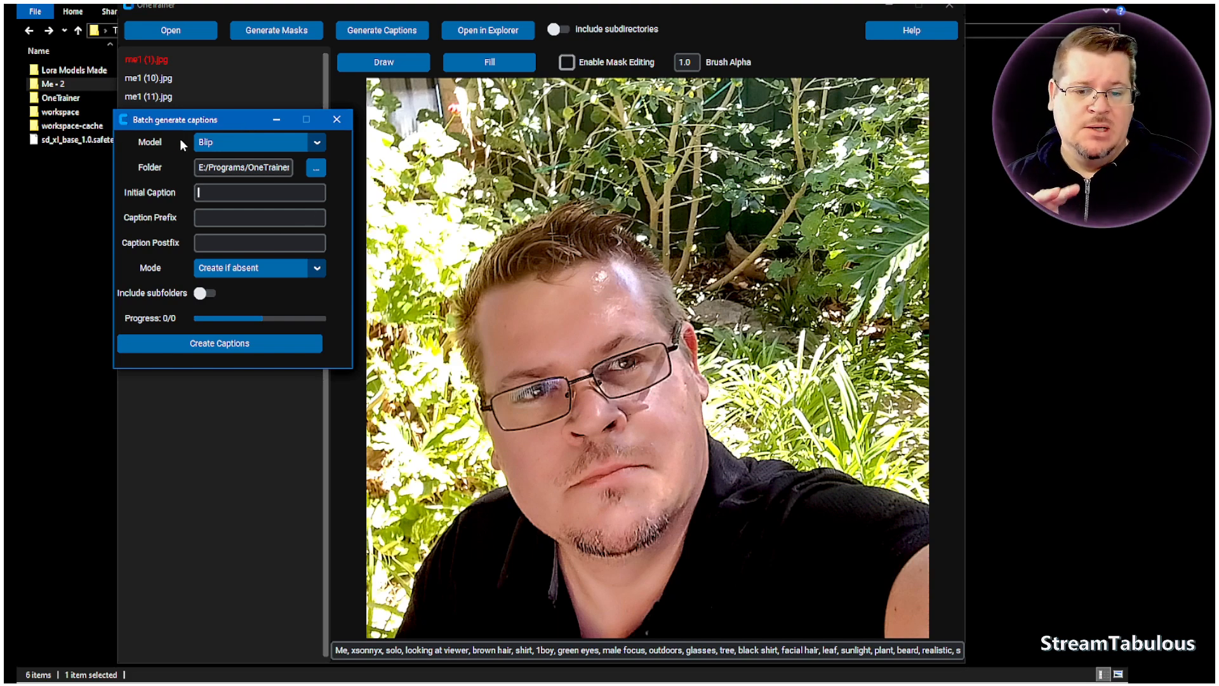
left_click(318, 145)
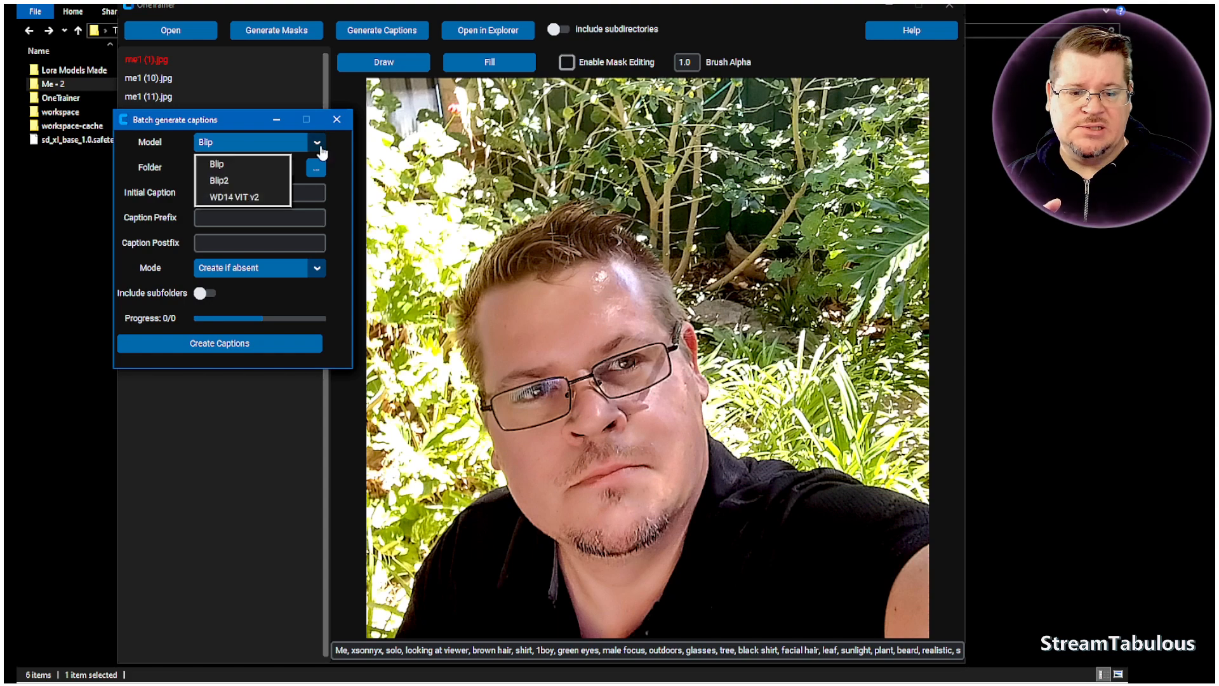
left_click(338, 194)
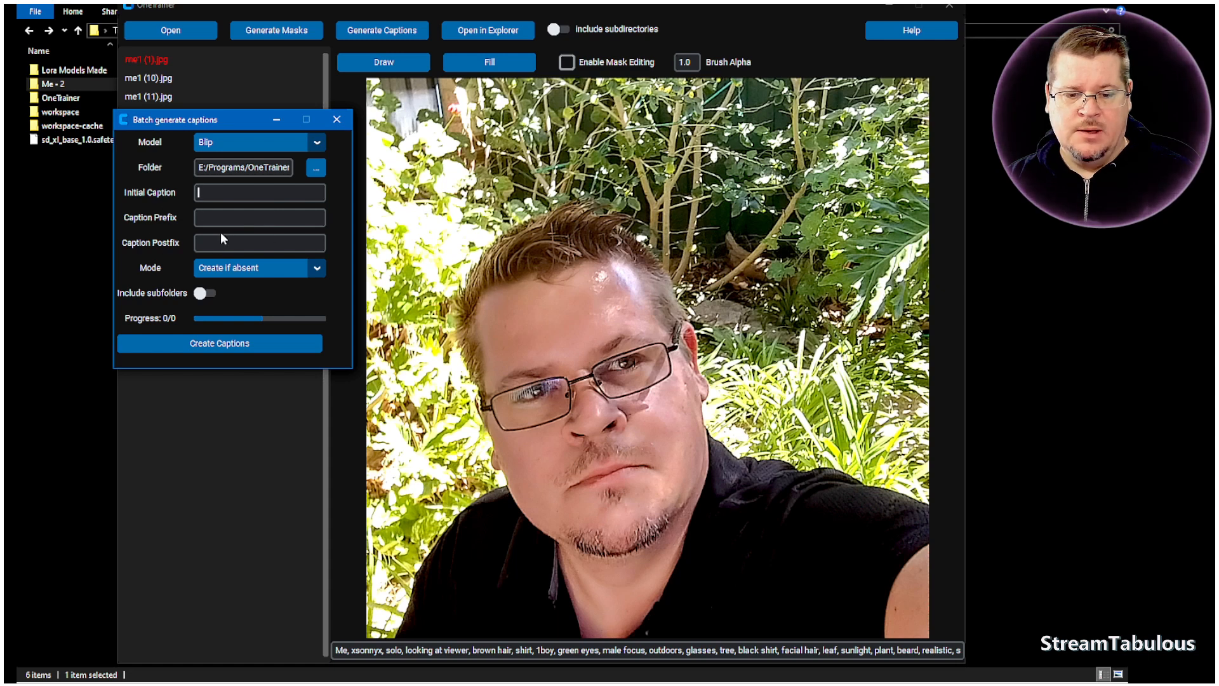
- Set the caption prefix to "," and the caption postfix to "." in the batch caption generator
left_click(203, 218)
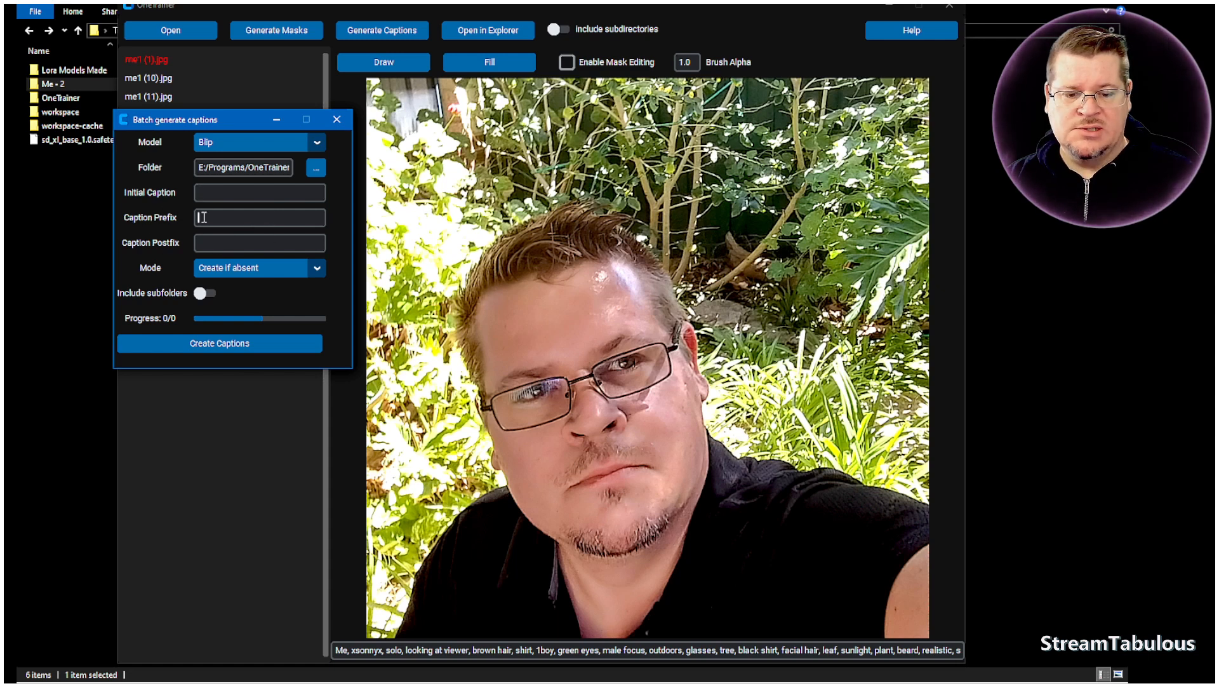
type(",")
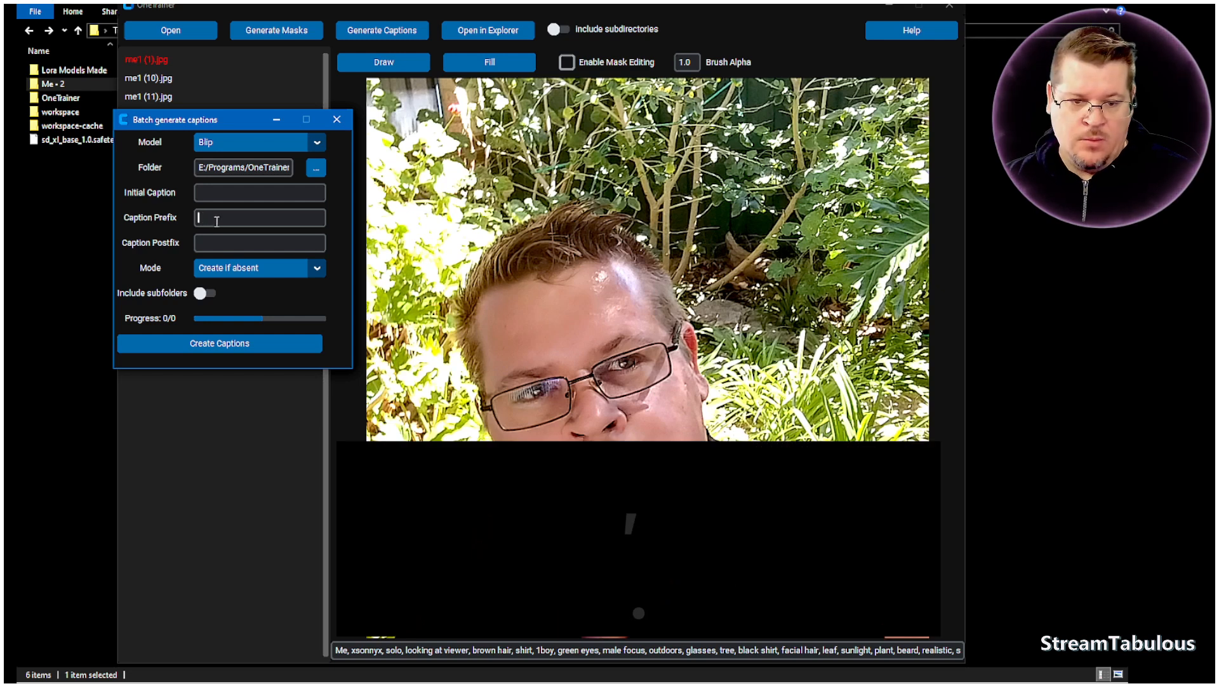
left_click(217, 243)
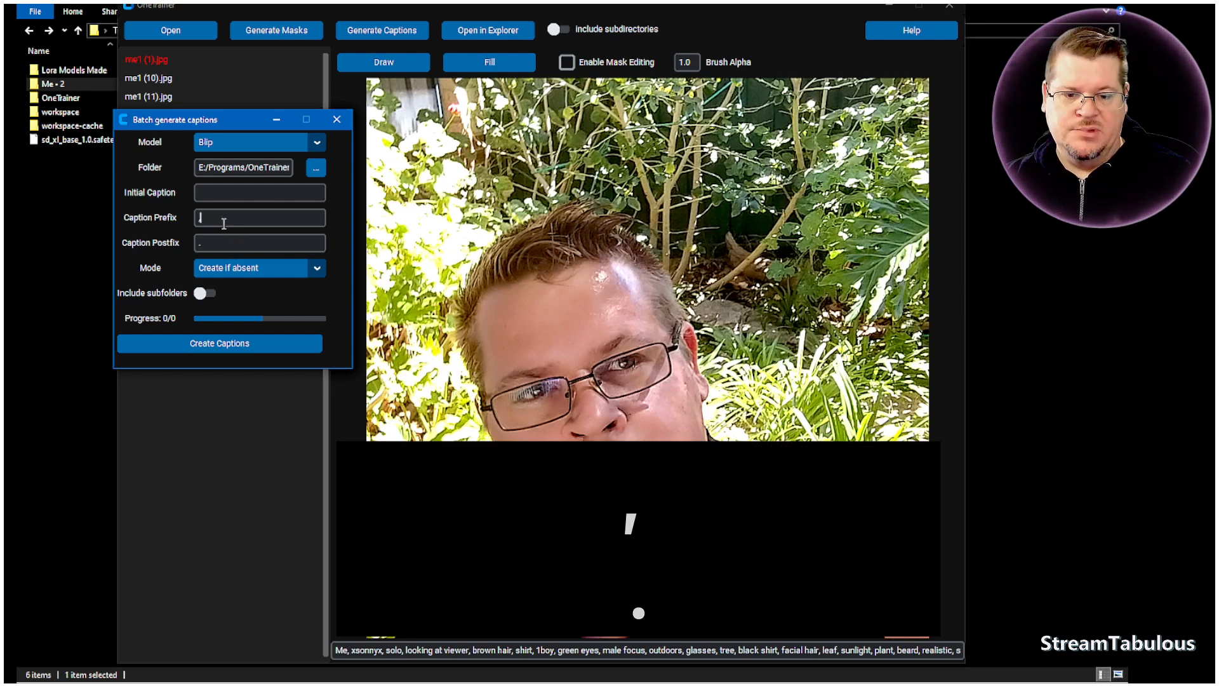
left_click(204, 194)
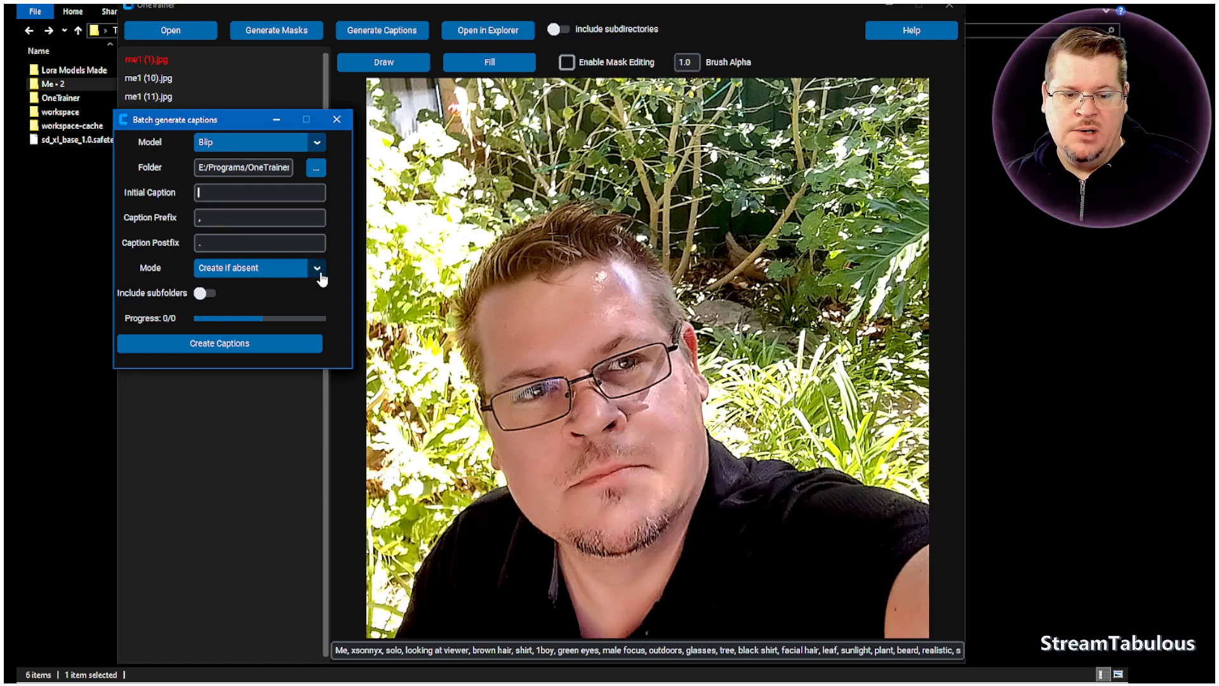
- Examine the caption creation modes, and close the caption generator and dataset tools without creating captions
left_click(320, 271)
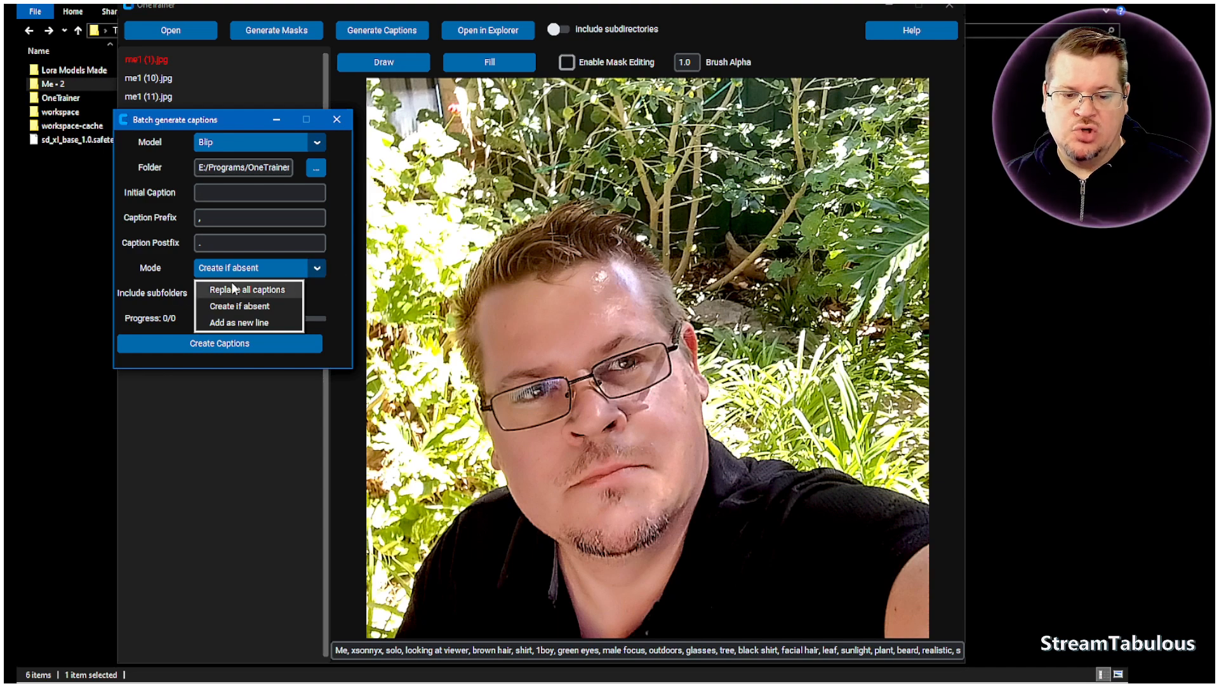
left_click(329, 291)
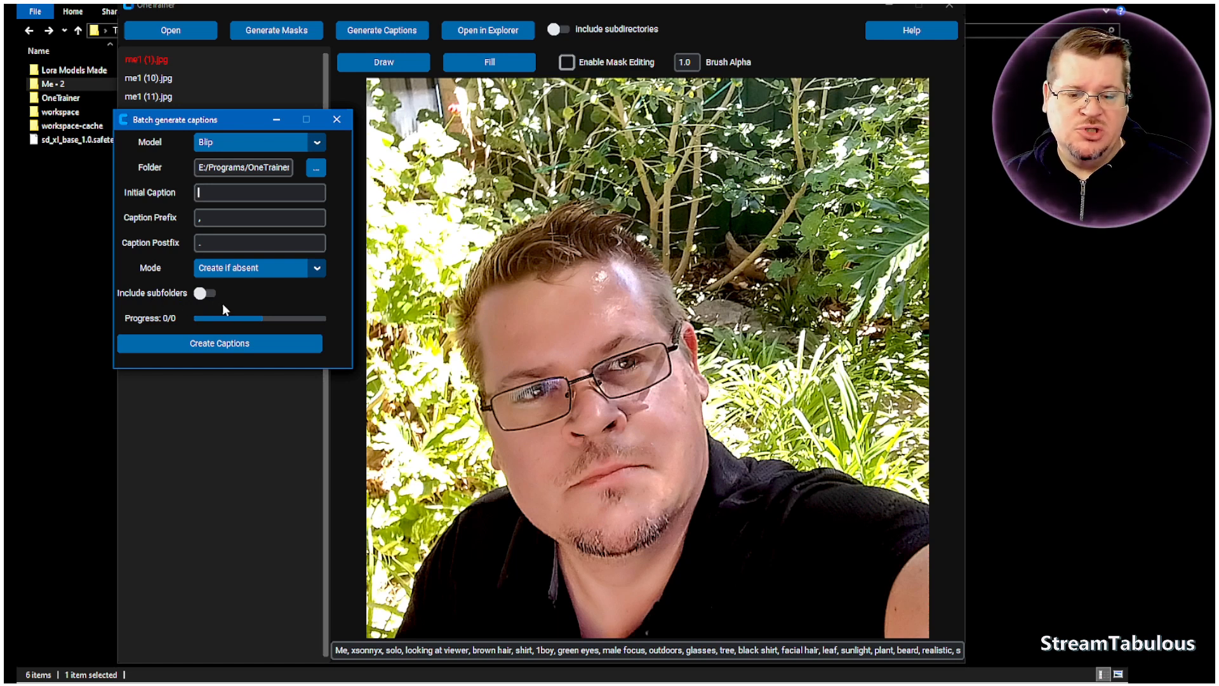
left_click(335, 123)
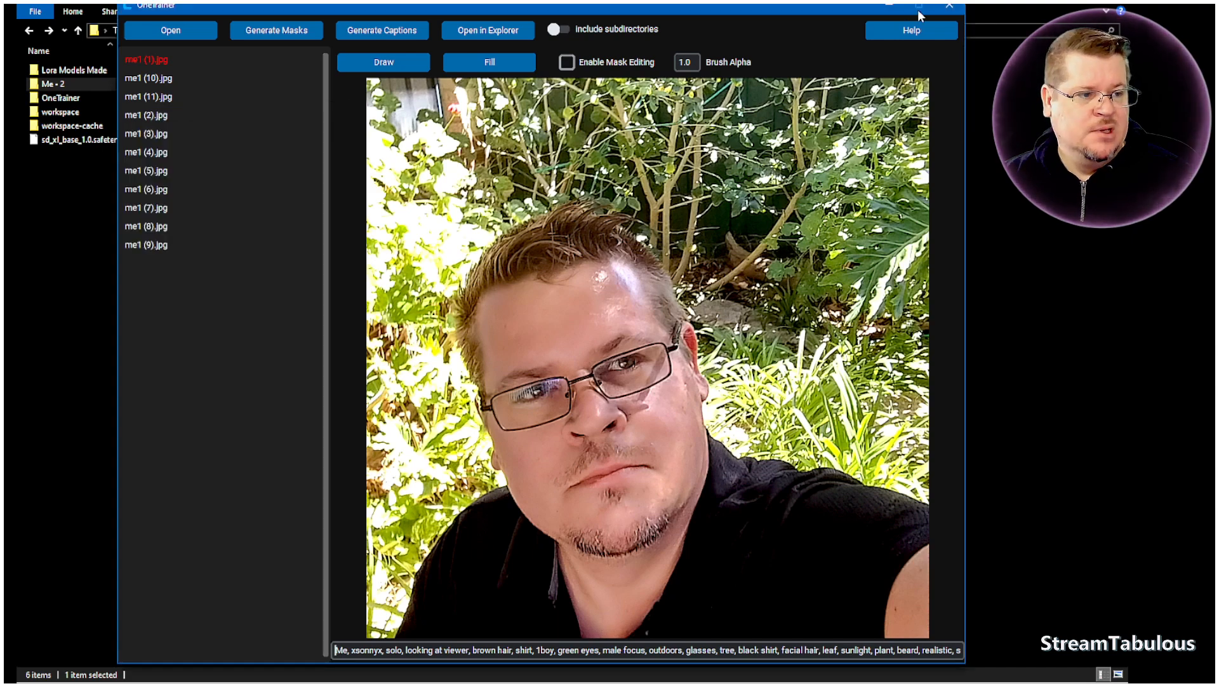
left_click(952, 9)
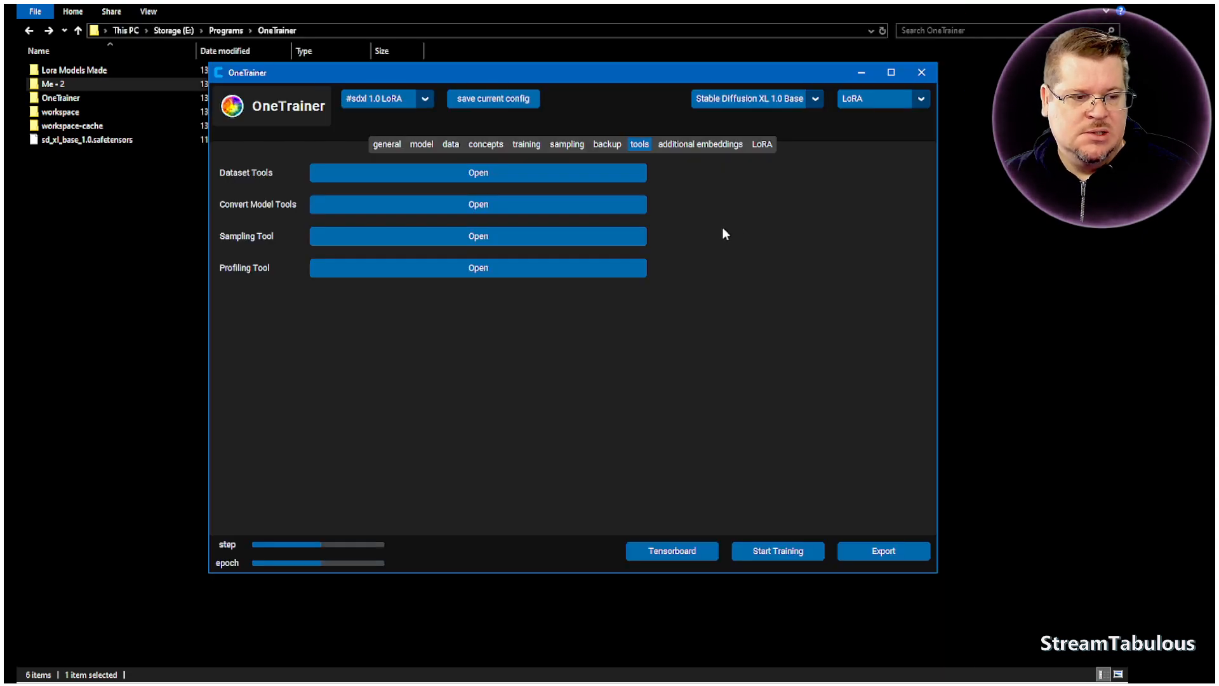
- Examine the additional embeddings and LoRA settings, especially the LoRA rank, and compare the LoRA base model field with the model settings
left_click(698, 145)
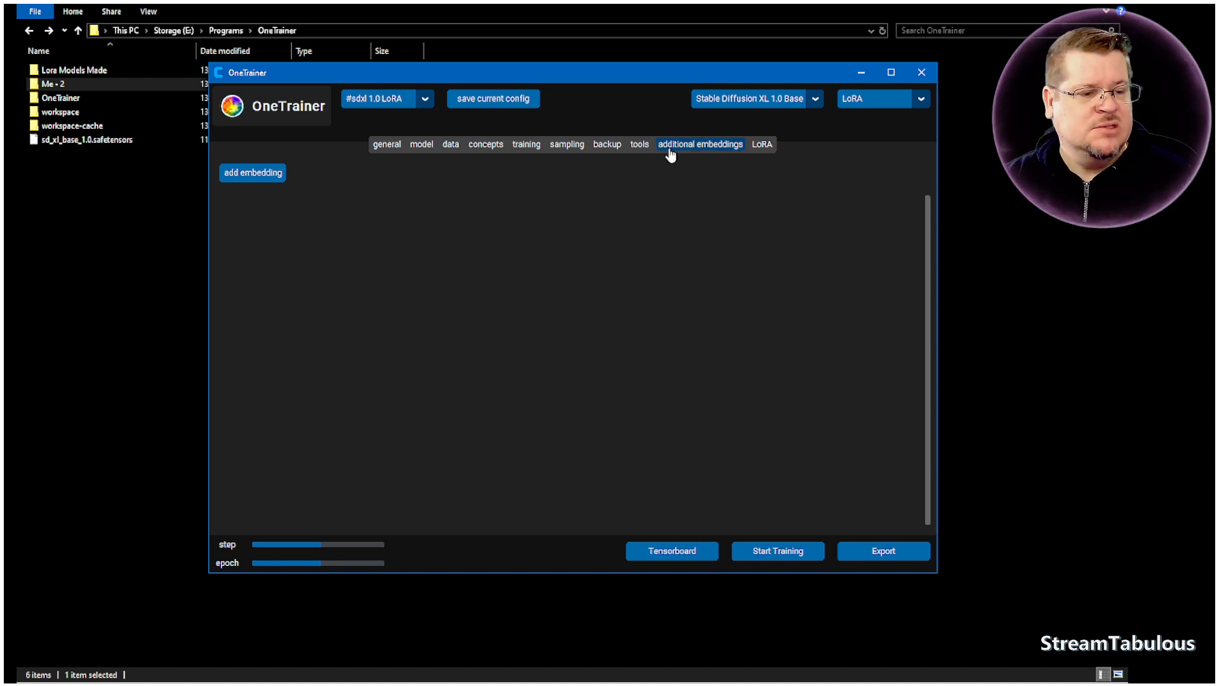
left_click(761, 146)
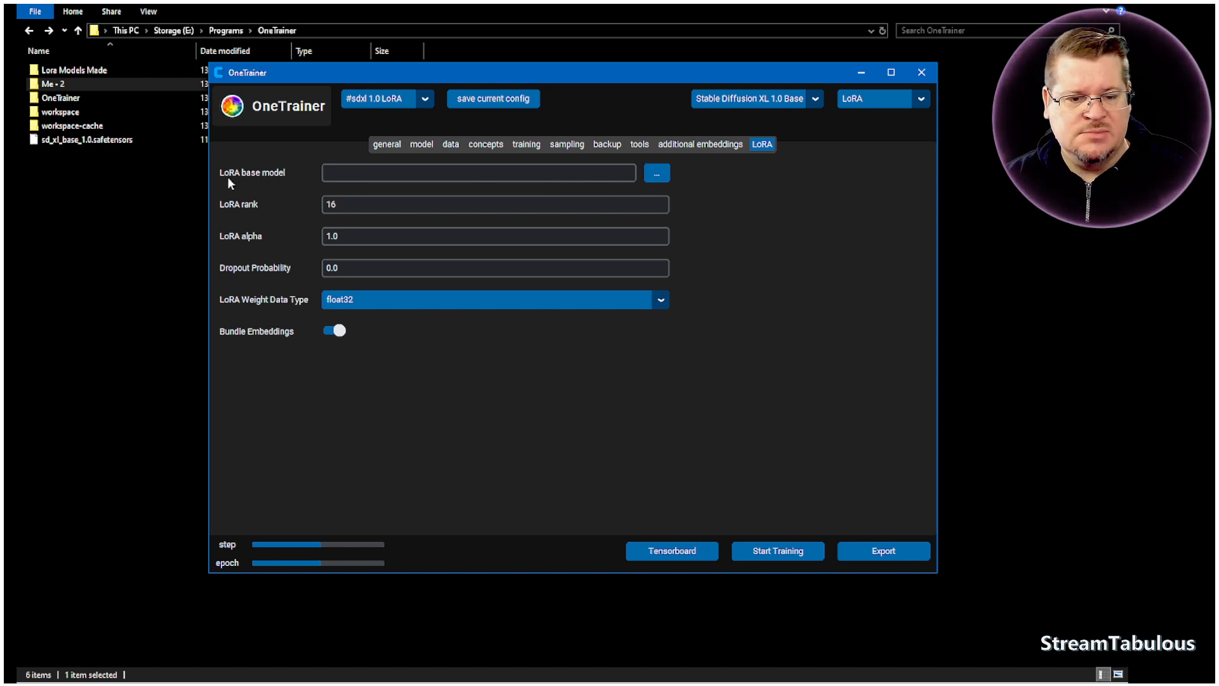
left_click(421, 145)
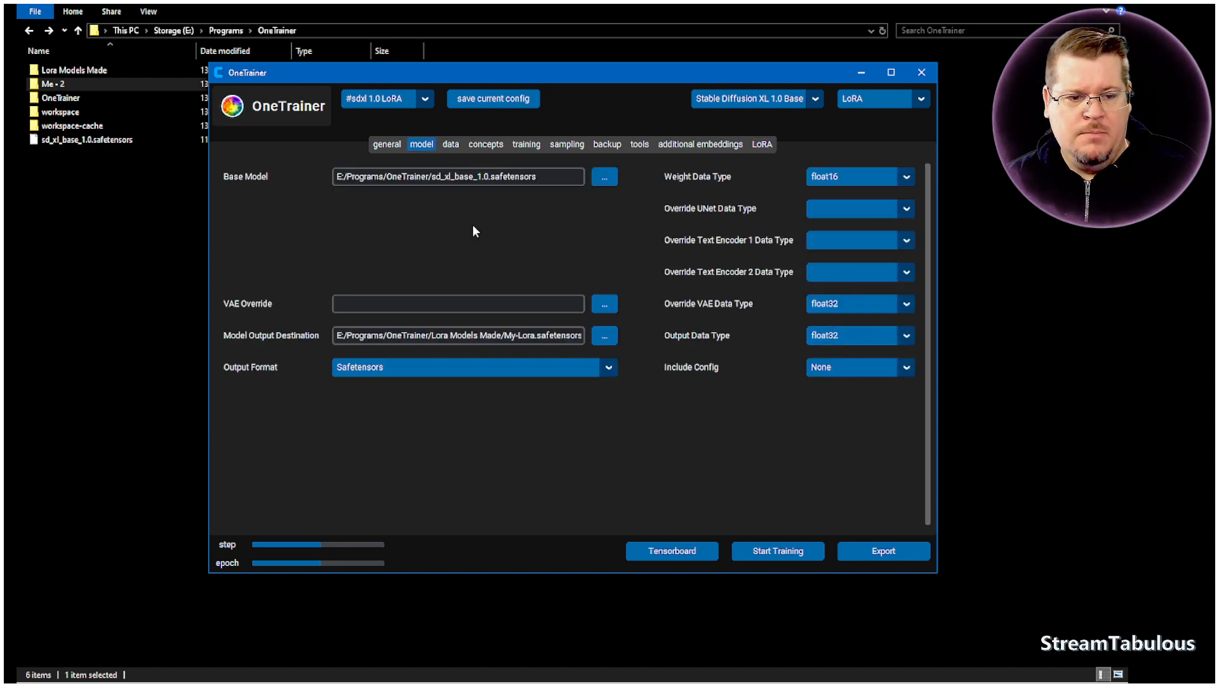
left_click(762, 145)
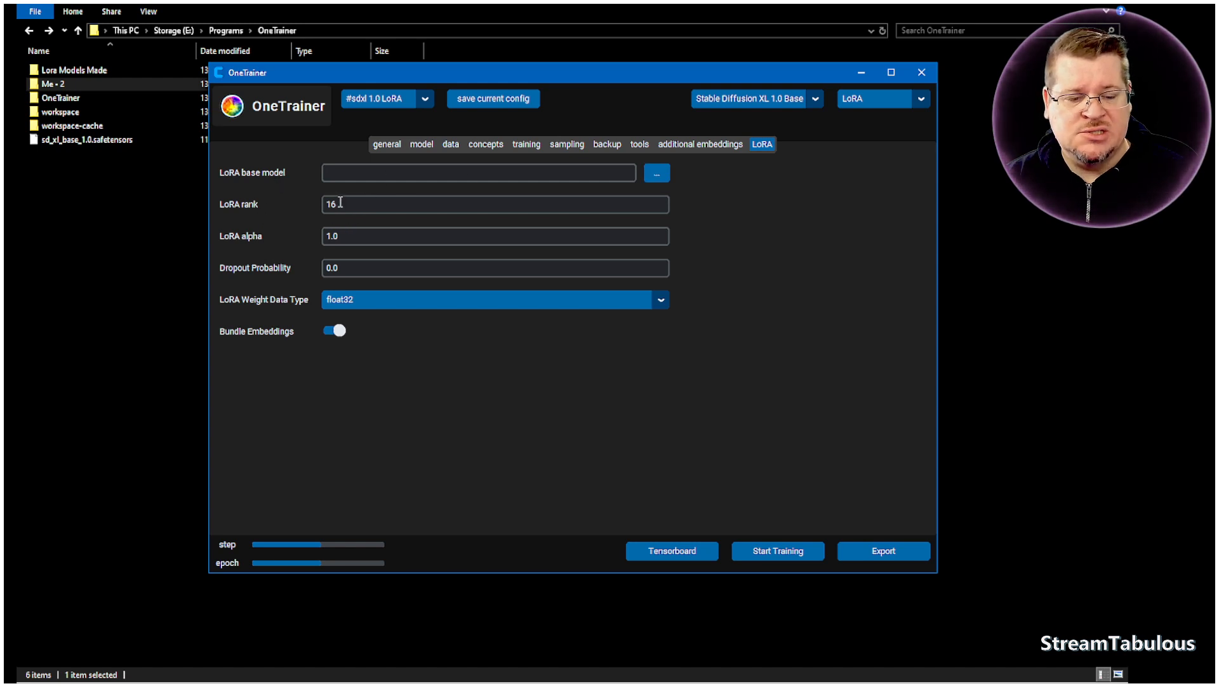
left_click_drag(346, 203, 317, 204)
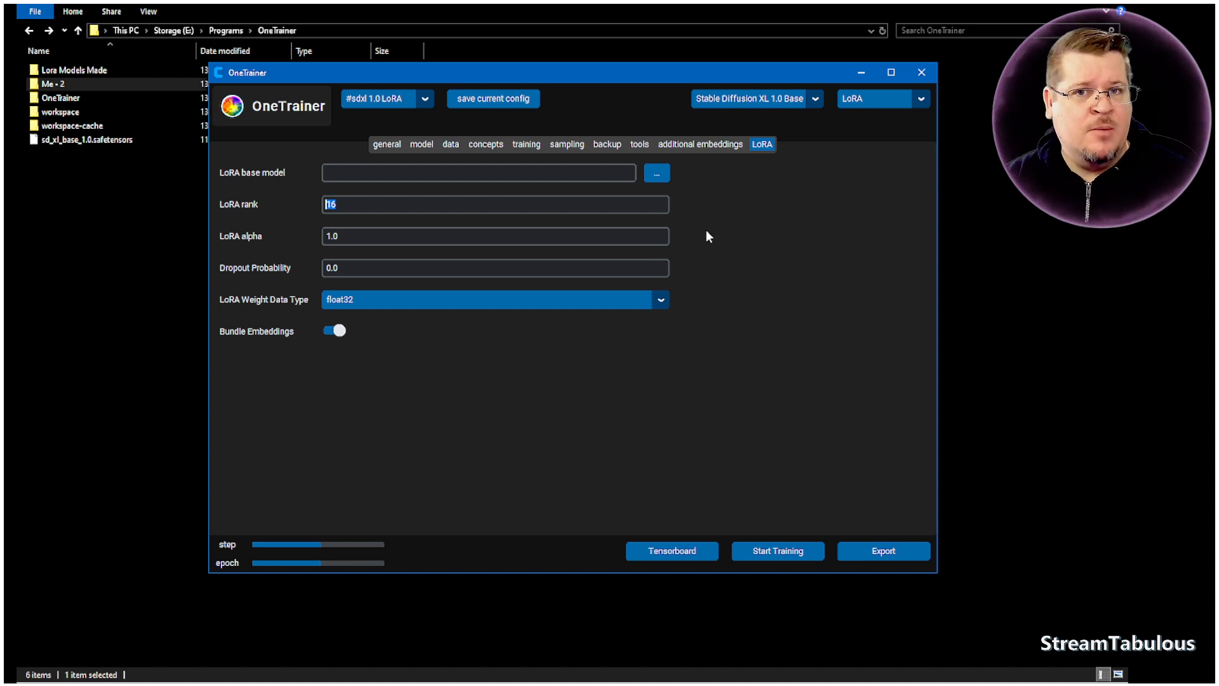
left_click(361, 203)
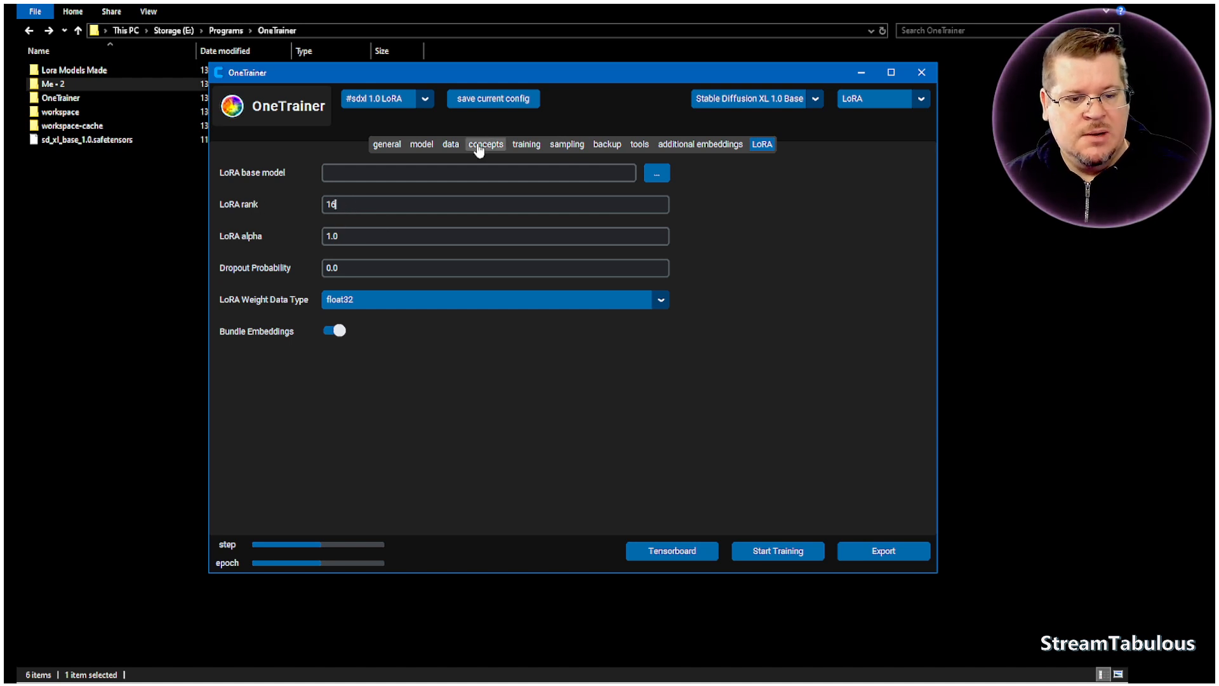
left_click(346, 207)
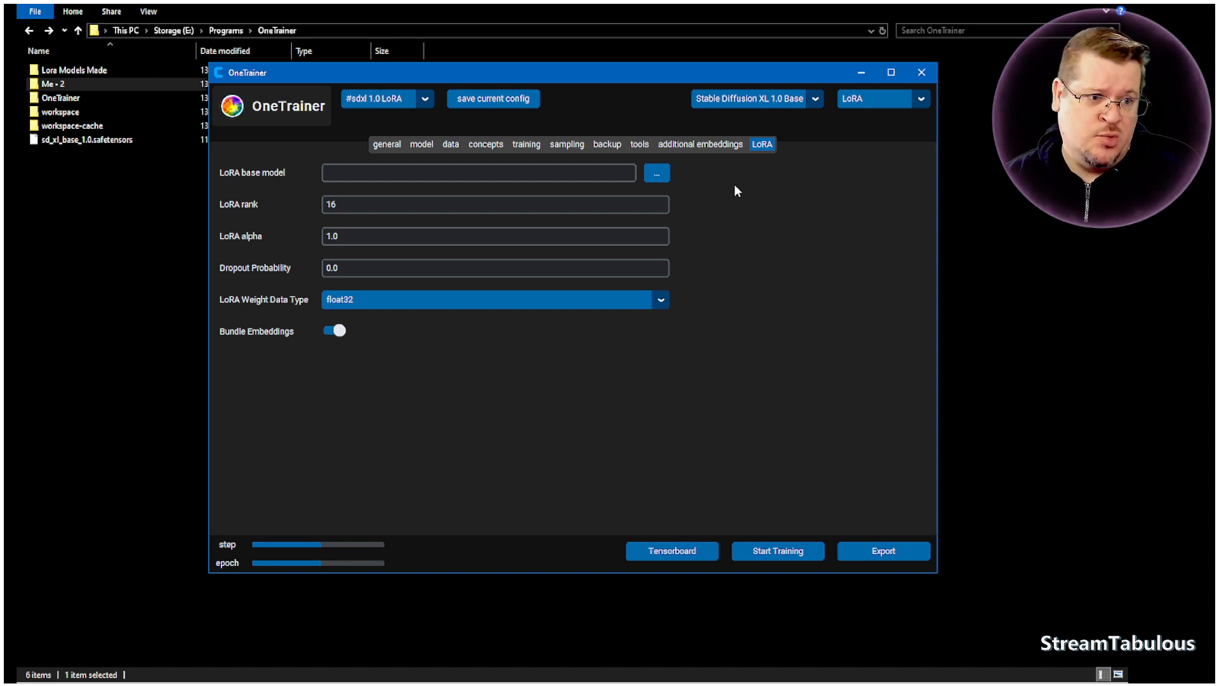
- Recheck the general and model settings, and inspect the resolution override in a "Me" concept's image augmentation settings
left_click(395, 146)
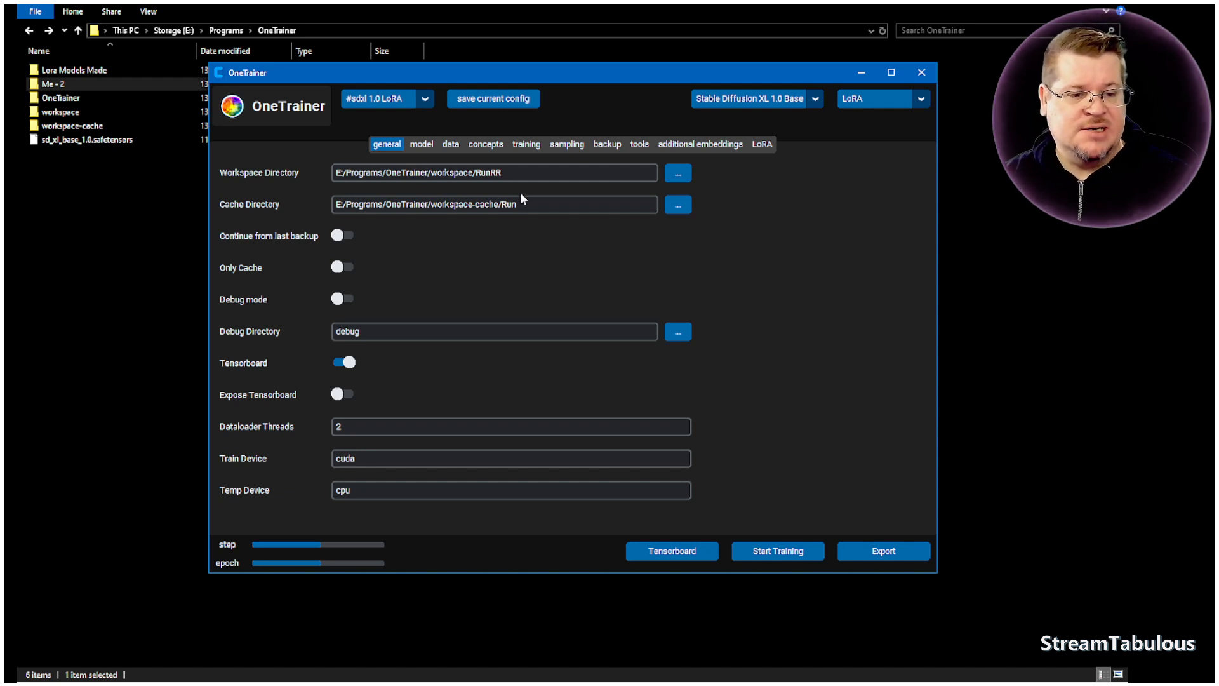
left_click(432, 146)
left_click(485, 144)
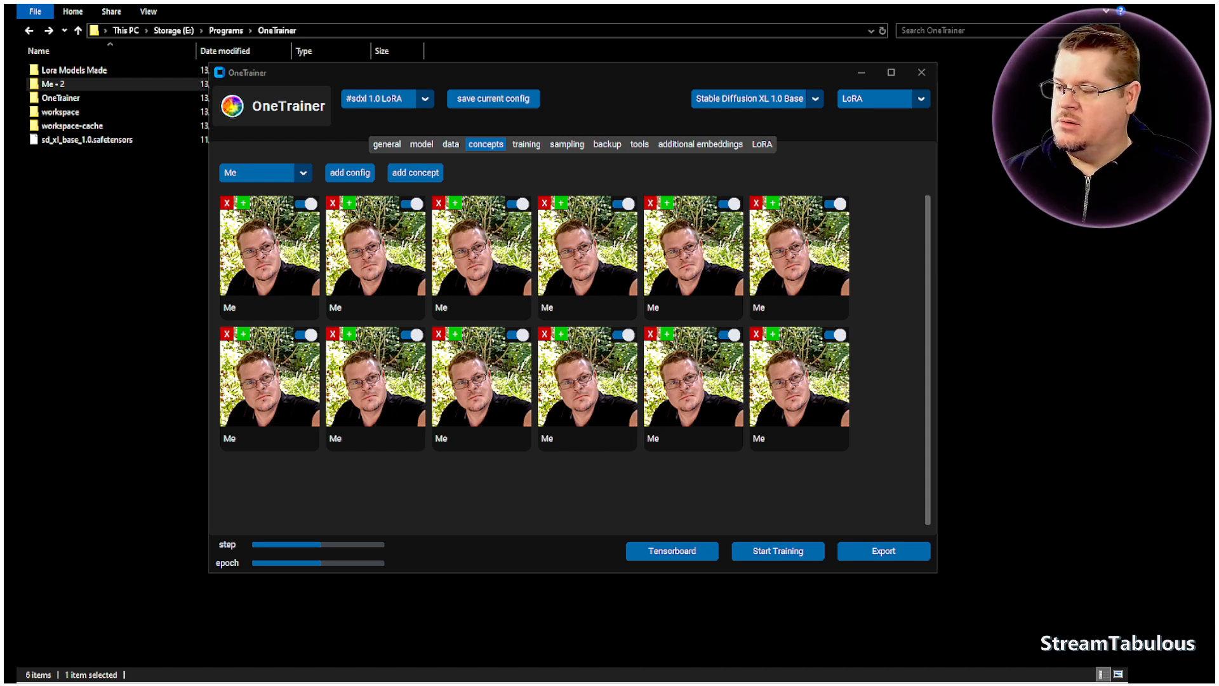
left_click_drag(2, 177, 593, 139)
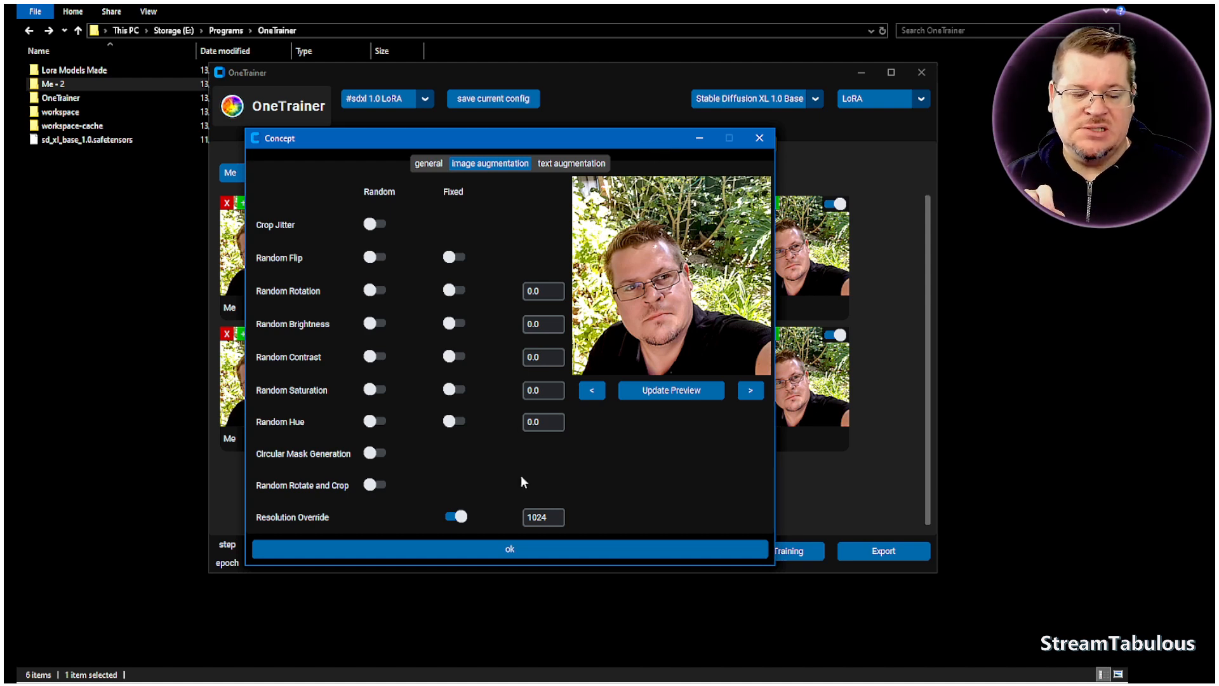
left_click(548, 519)
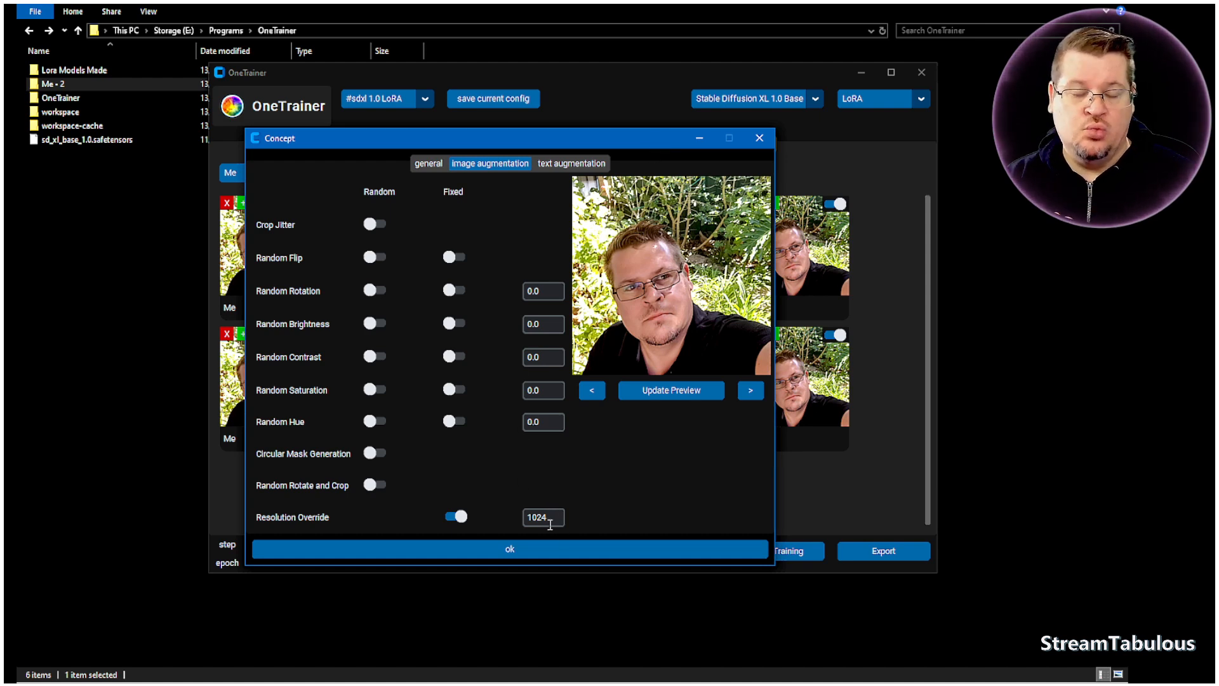
left_click(761, 138)
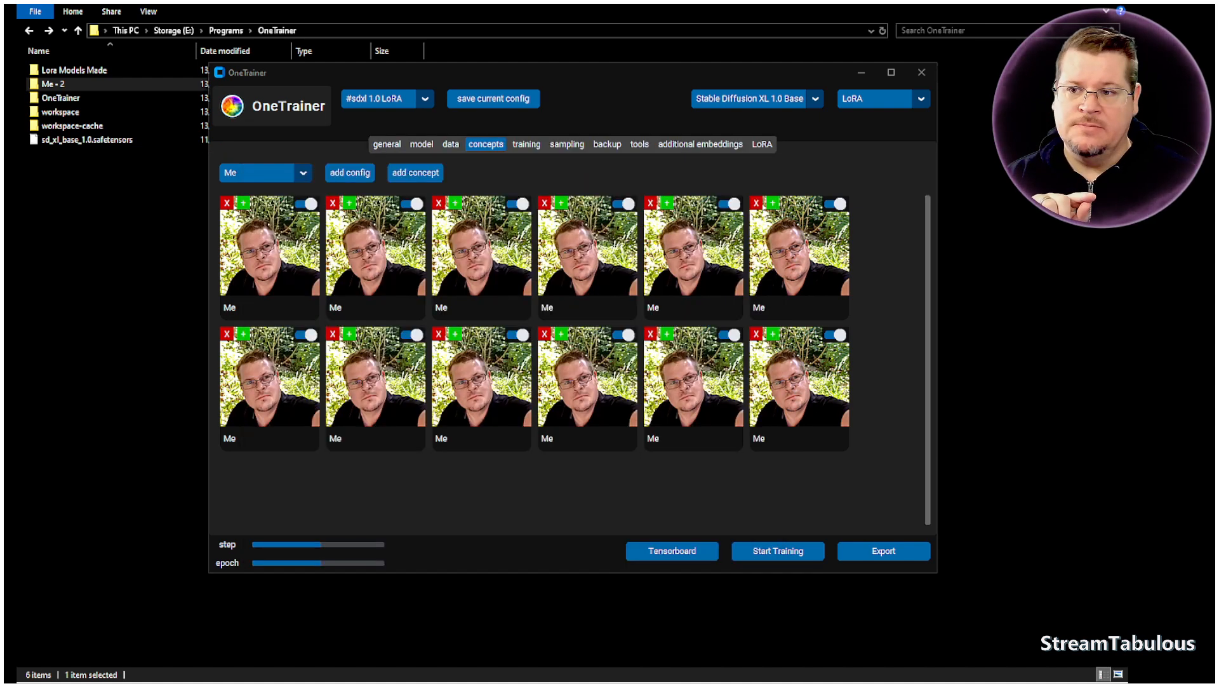
left_click(387, 145)
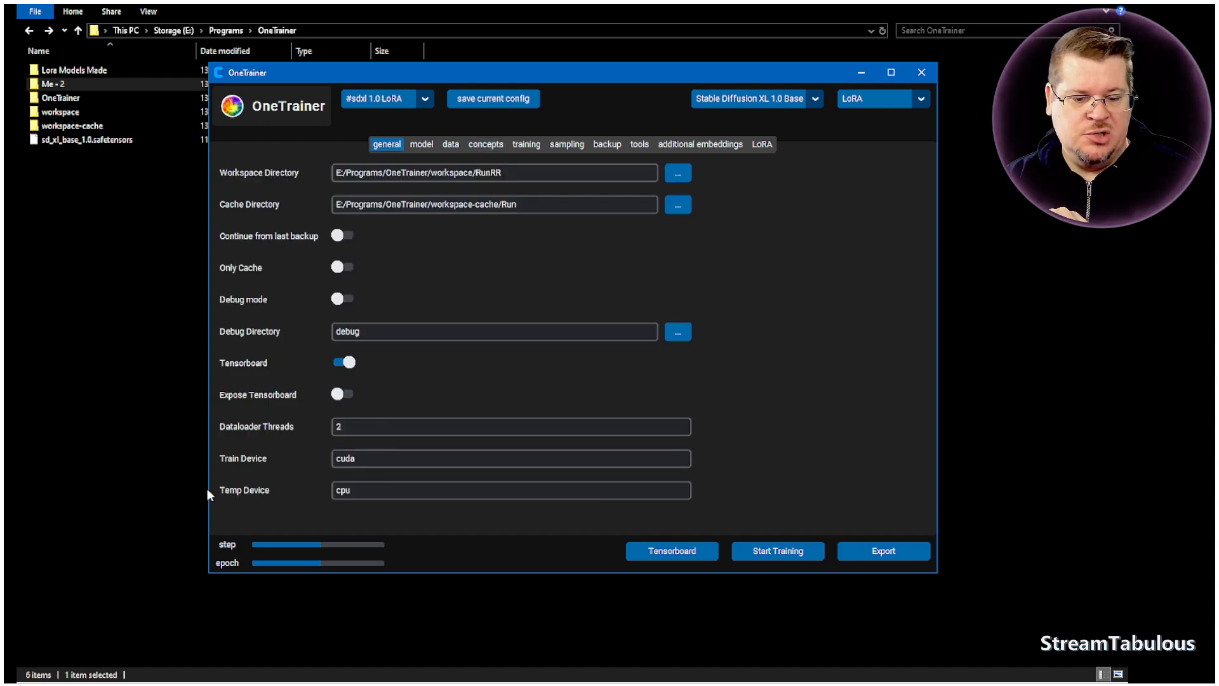
- Recheck the general, model and data settings before training
mouse_move(224, 491)
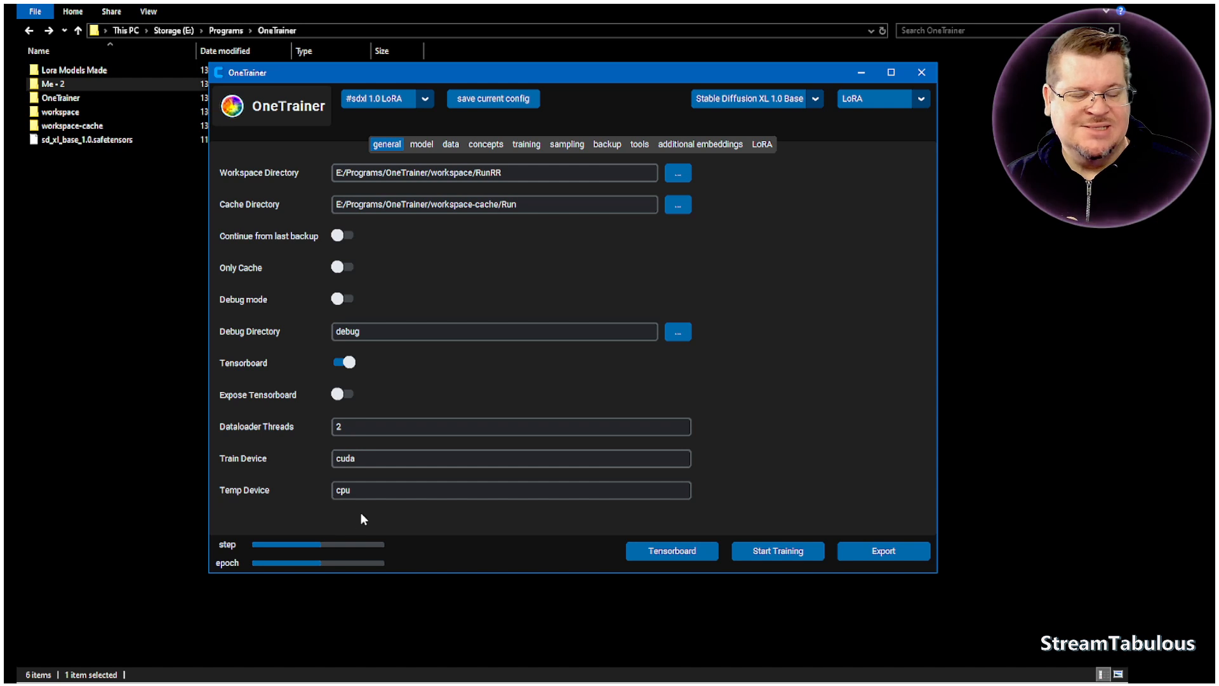
left_click(427, 146)
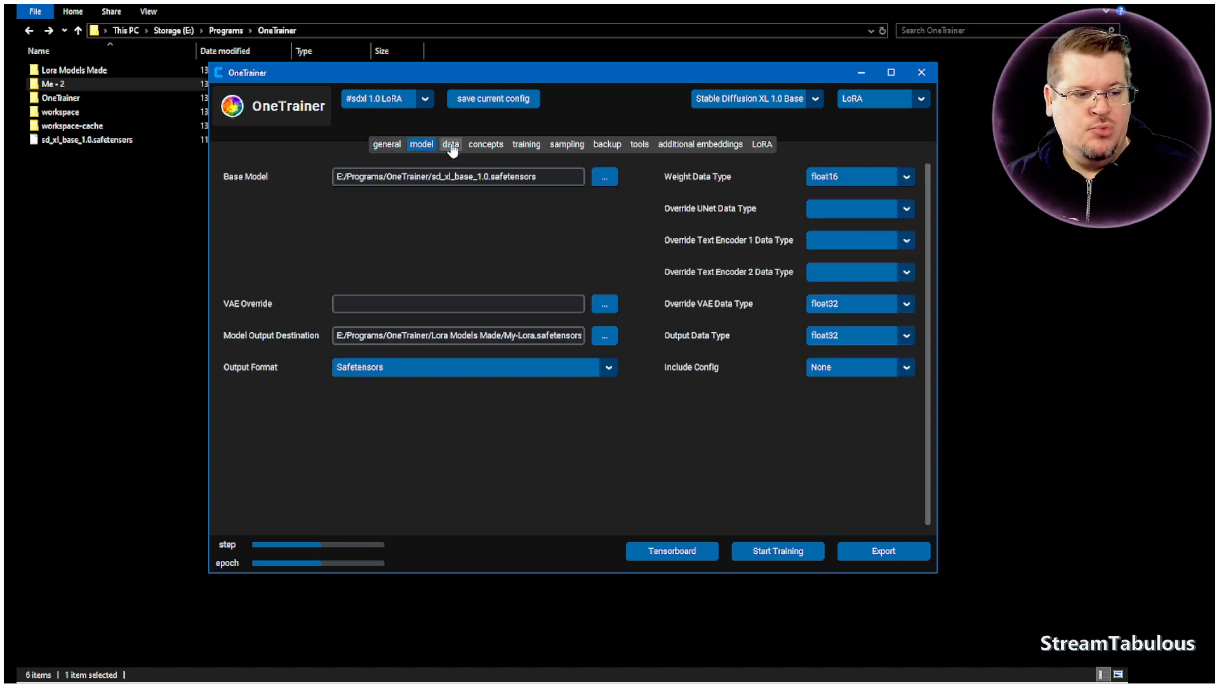
left_click(452, 147)
left_click(394, 146)
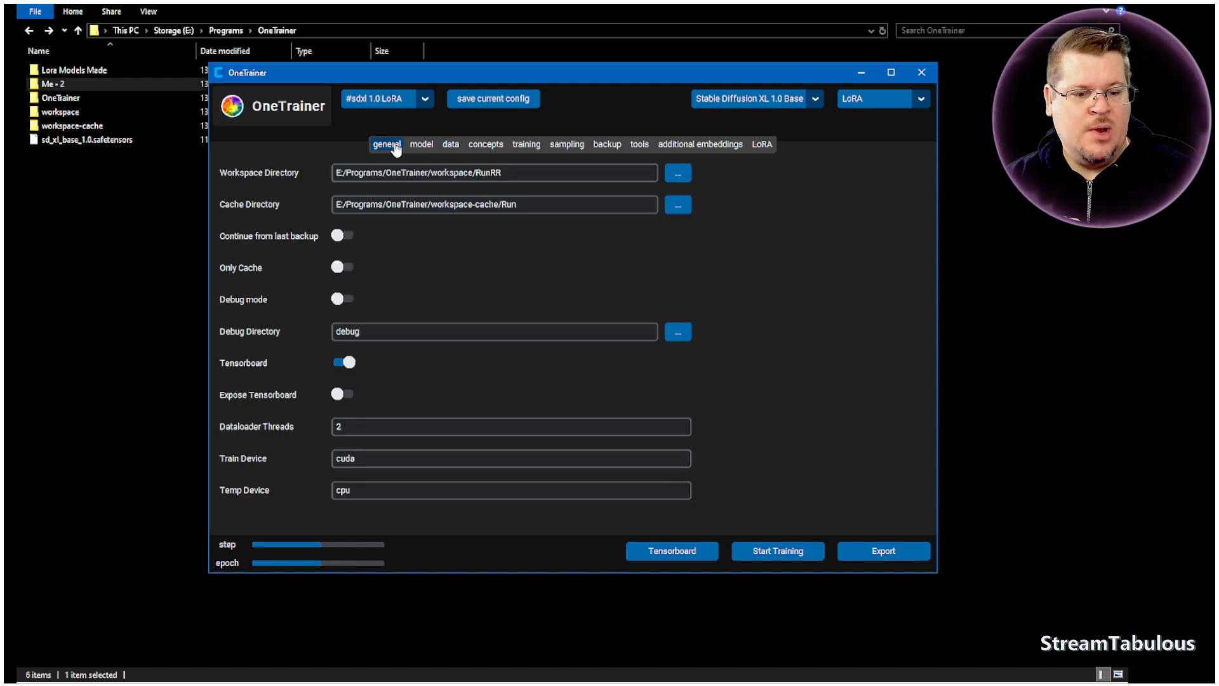
left_click(451, 147)
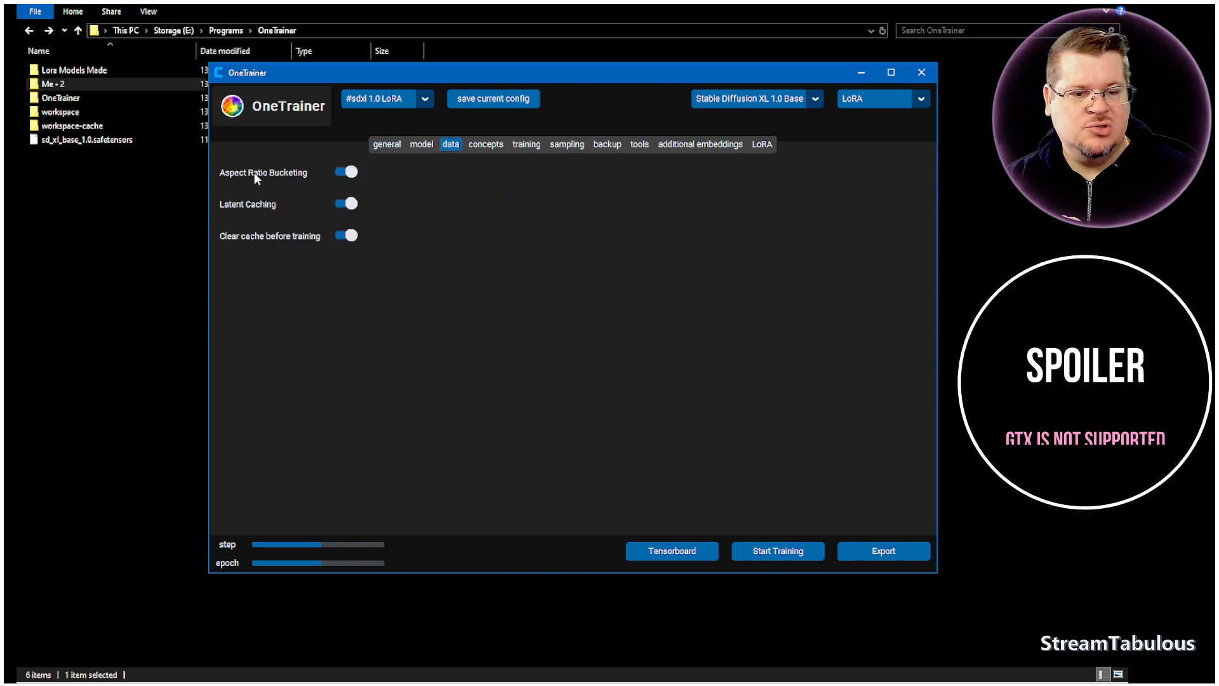
- Examine the balancing, text variations and image variations options of the first "Me" concept, and close its settings without changes
left_click(486, 146)
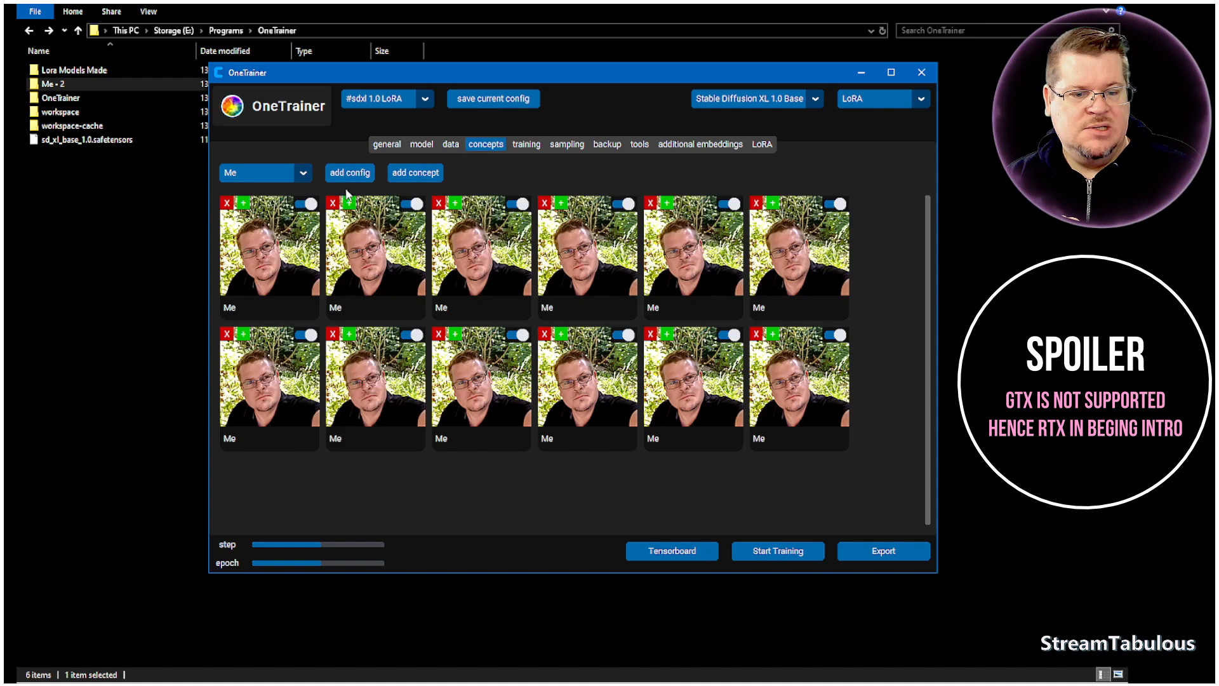
left_click(279, 246)
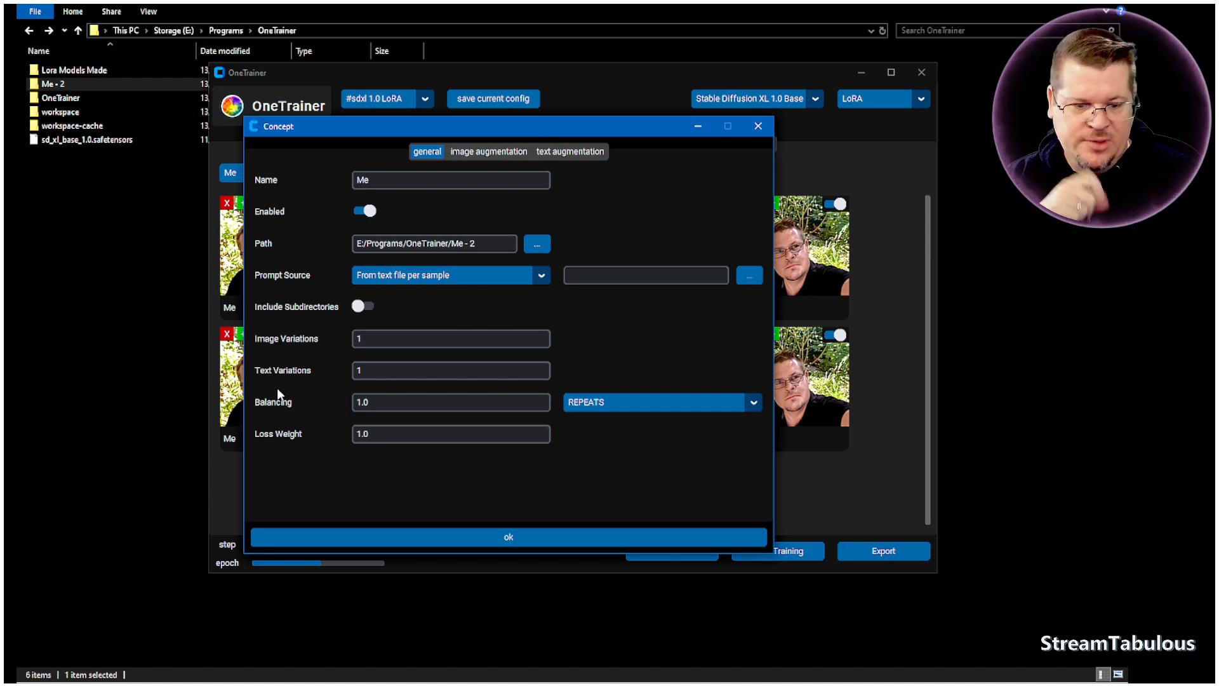
mouse_move(267, 406)
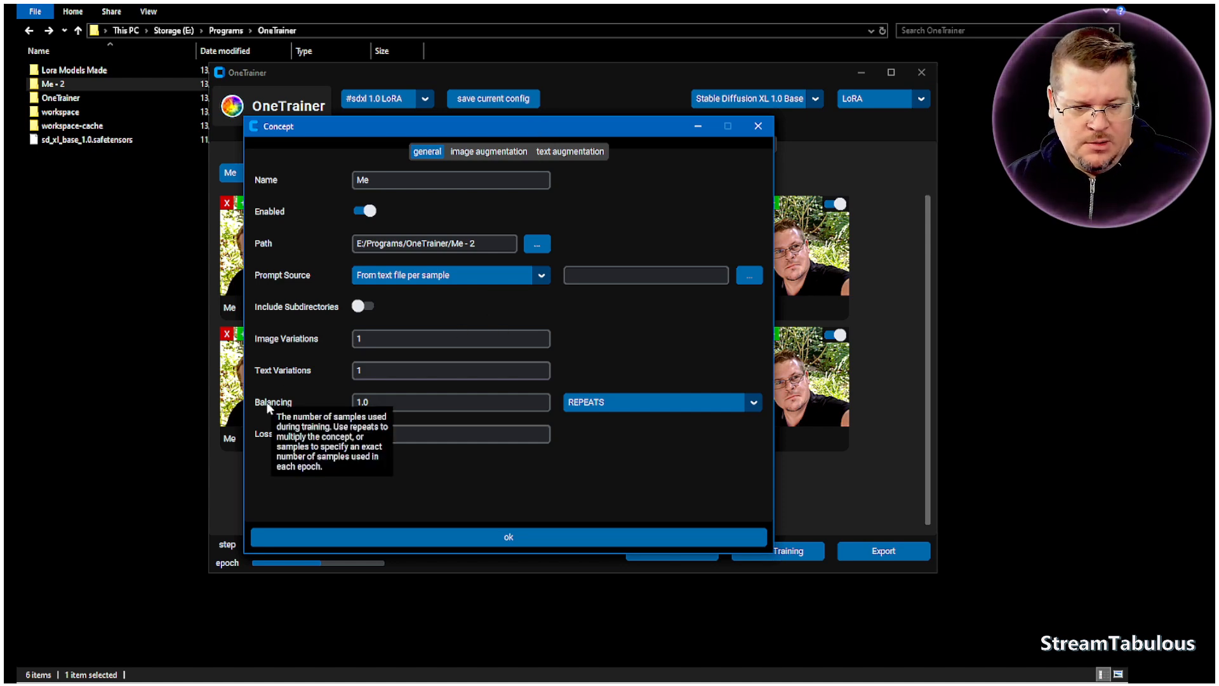
mouse_move(290, 372)
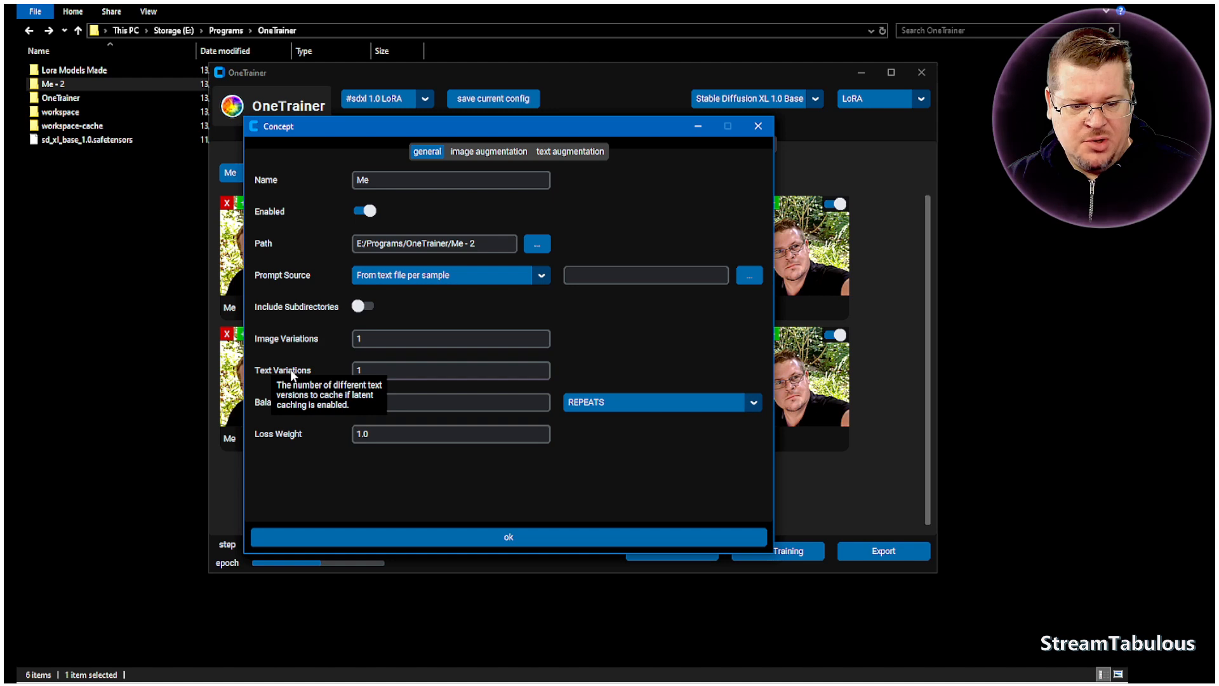
mouse_move(297, 341)
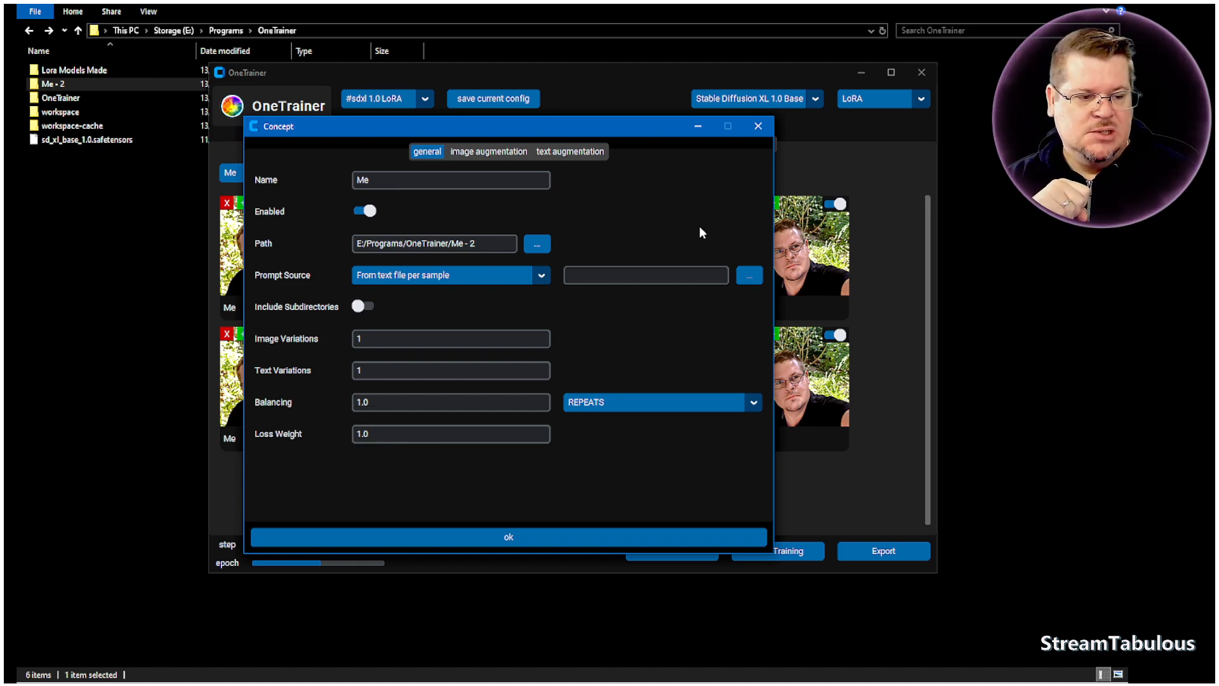
left_click(765, 128)
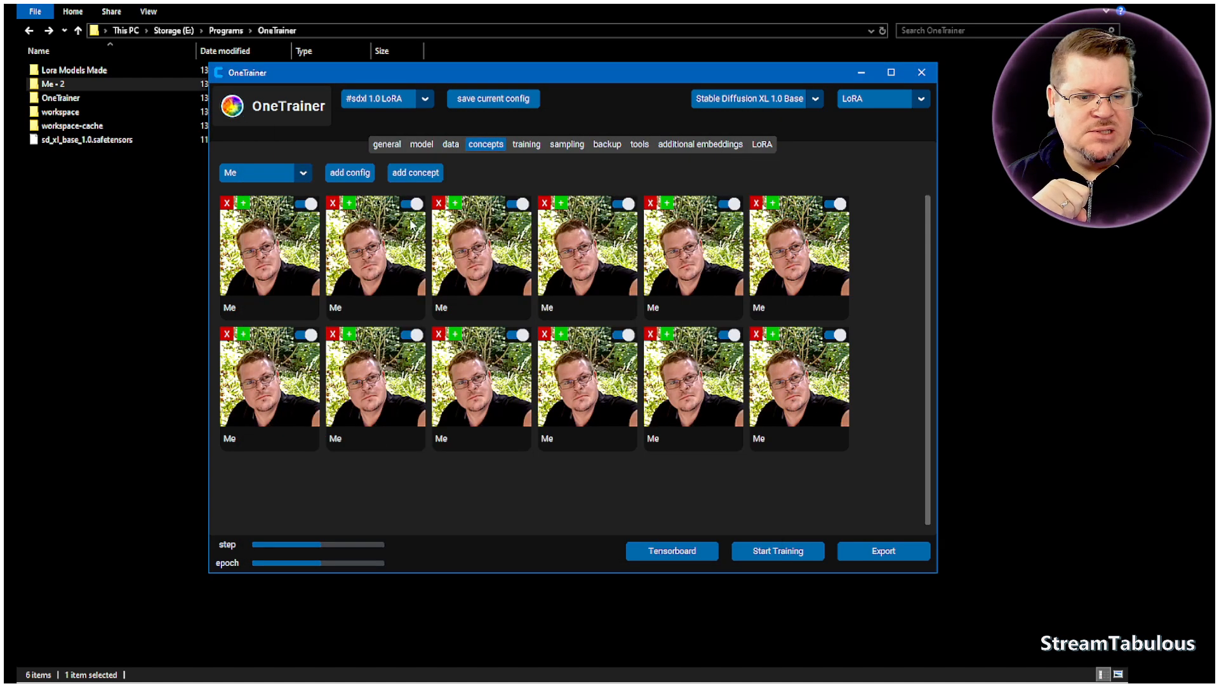
- Delete the duplicate "Me" concepts so that only one remains
left_click(336, 206)
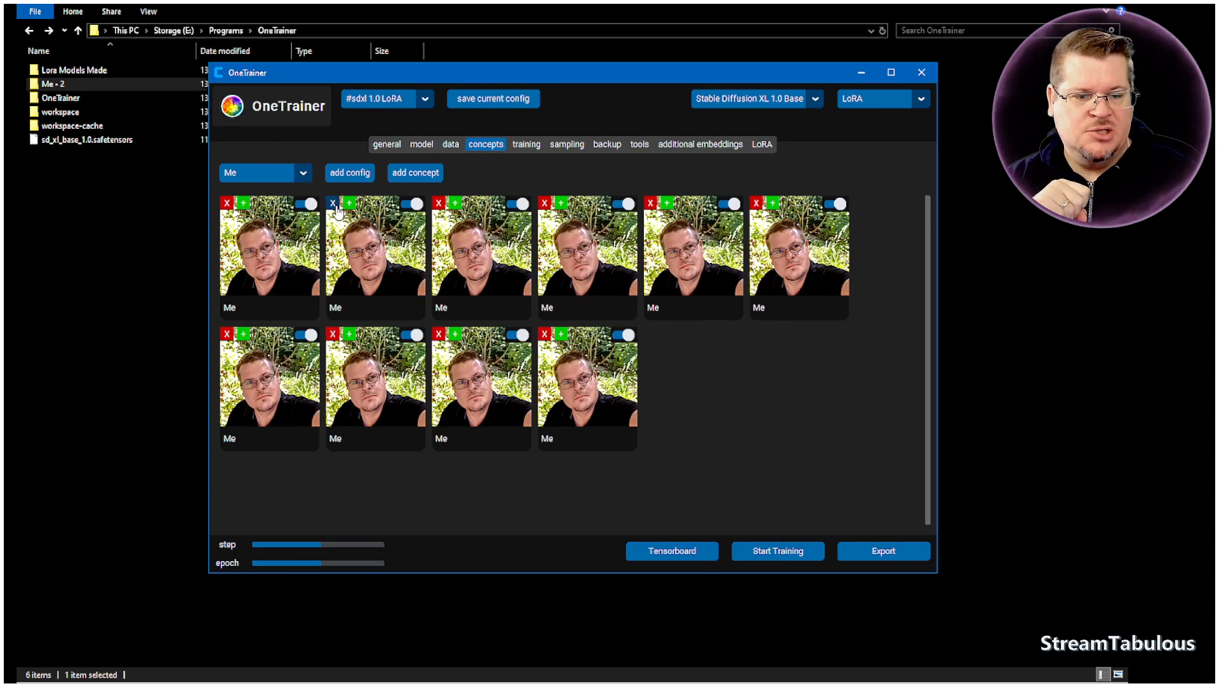
left_click(336, 206)
left_click(336, 206)
left_click(336, 207)
left_click(336, 206)
left_click(336, 206)
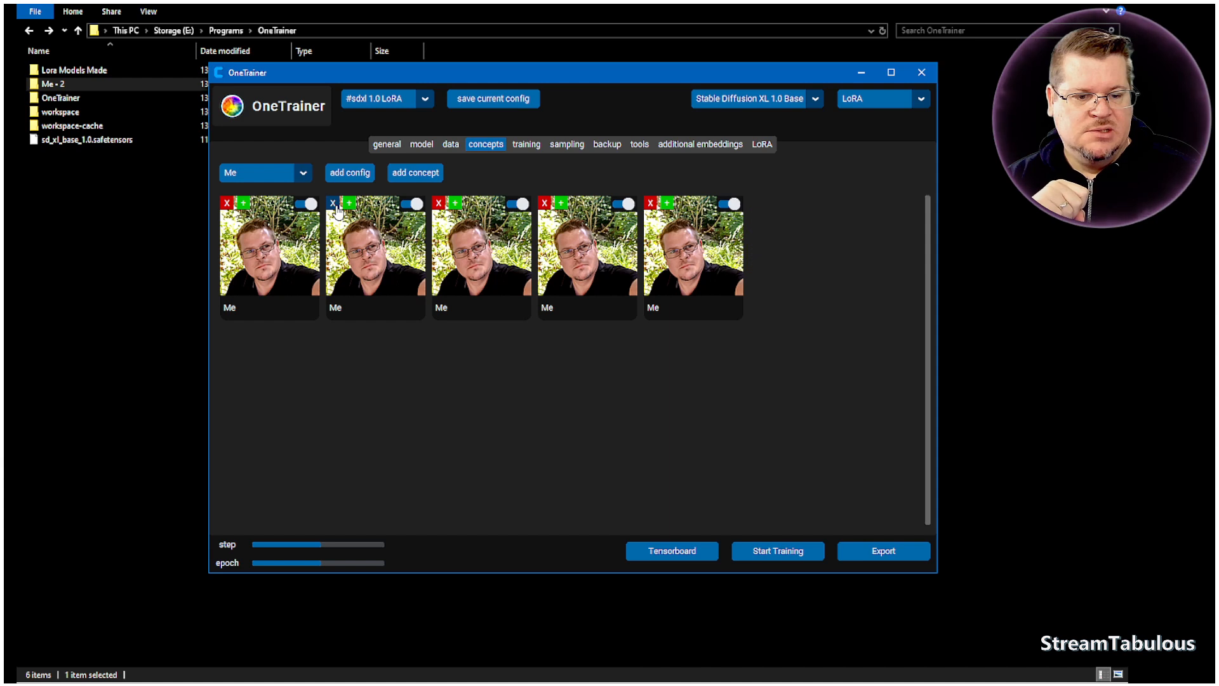
left_click(336, 207)
left_click(336, 206)
left_click(336, 206)
left_click(336, 206)
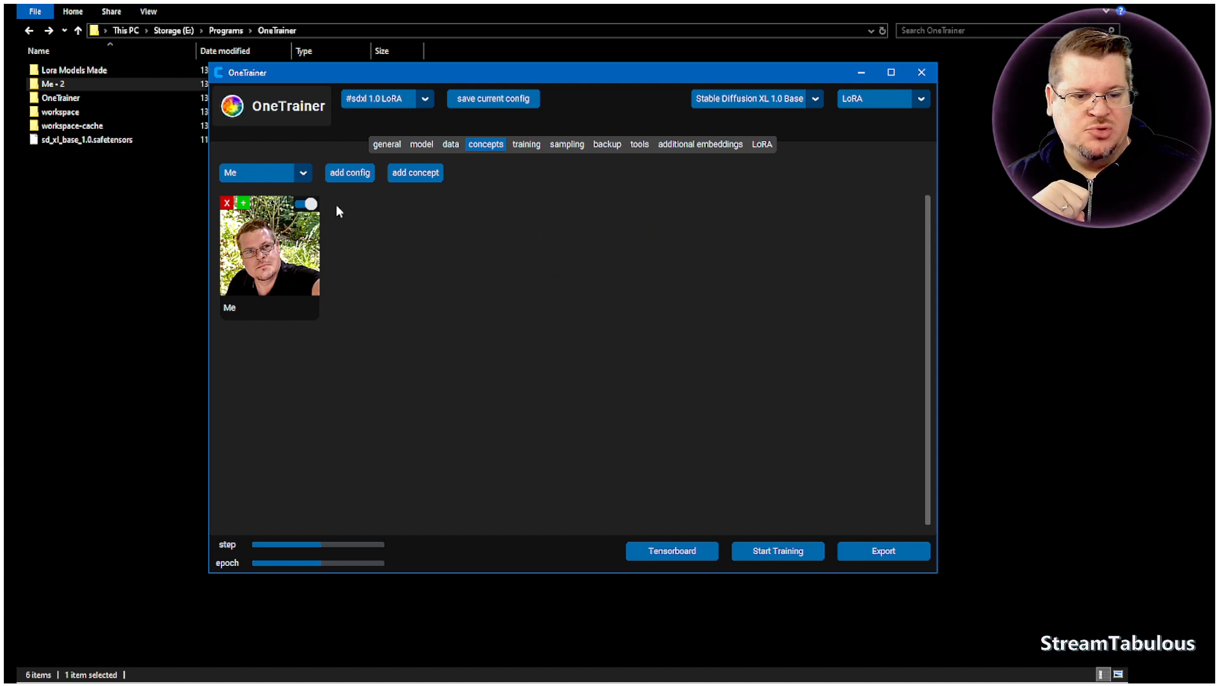
- Set the remaining "Me" concept's balancing to 20 repeats
left_click(268, 243)
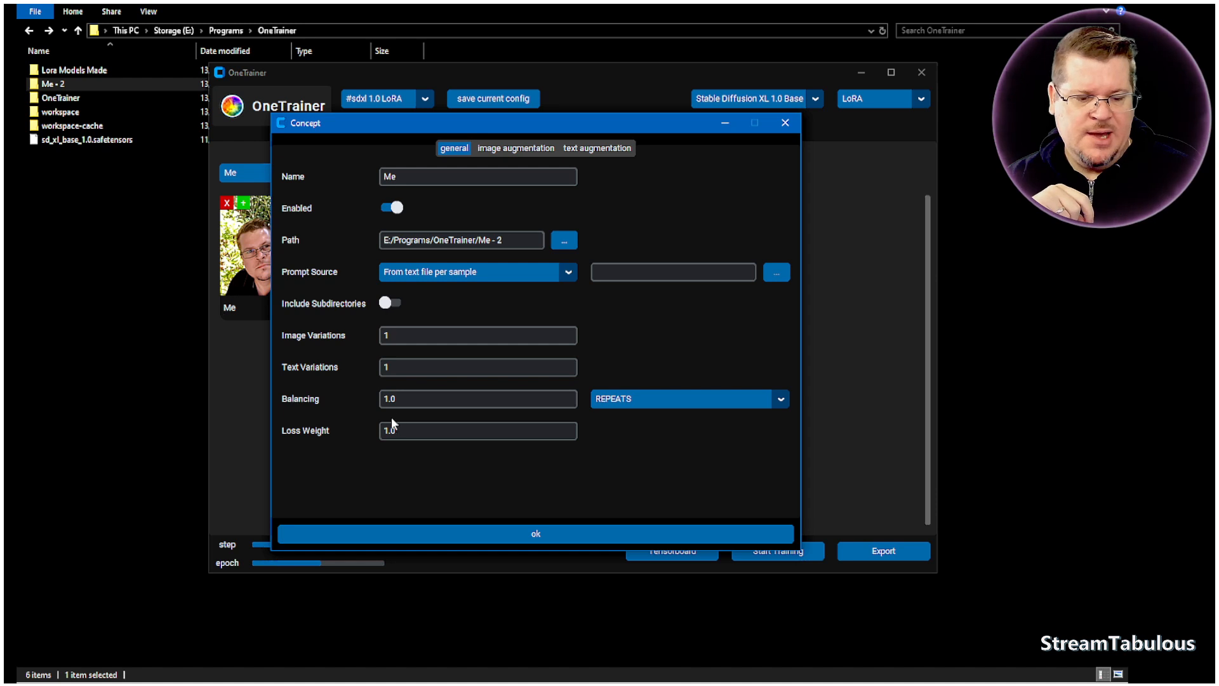
left_click_drag(409, 401, 337, 399)
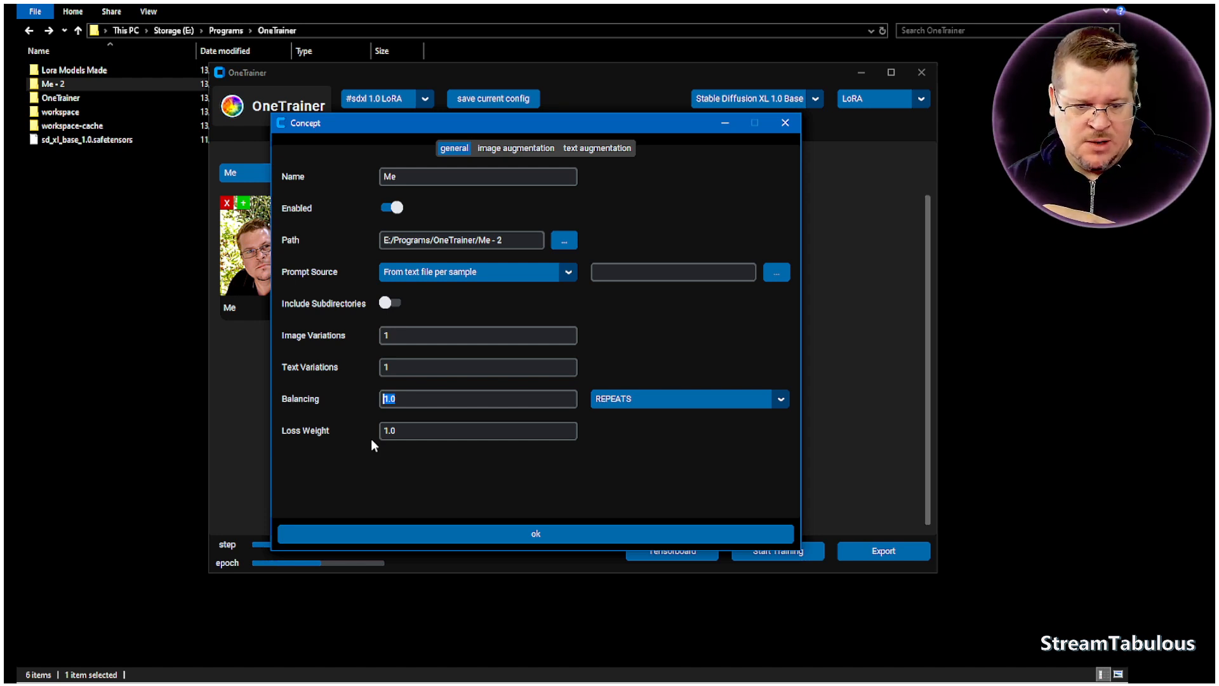
type("20")
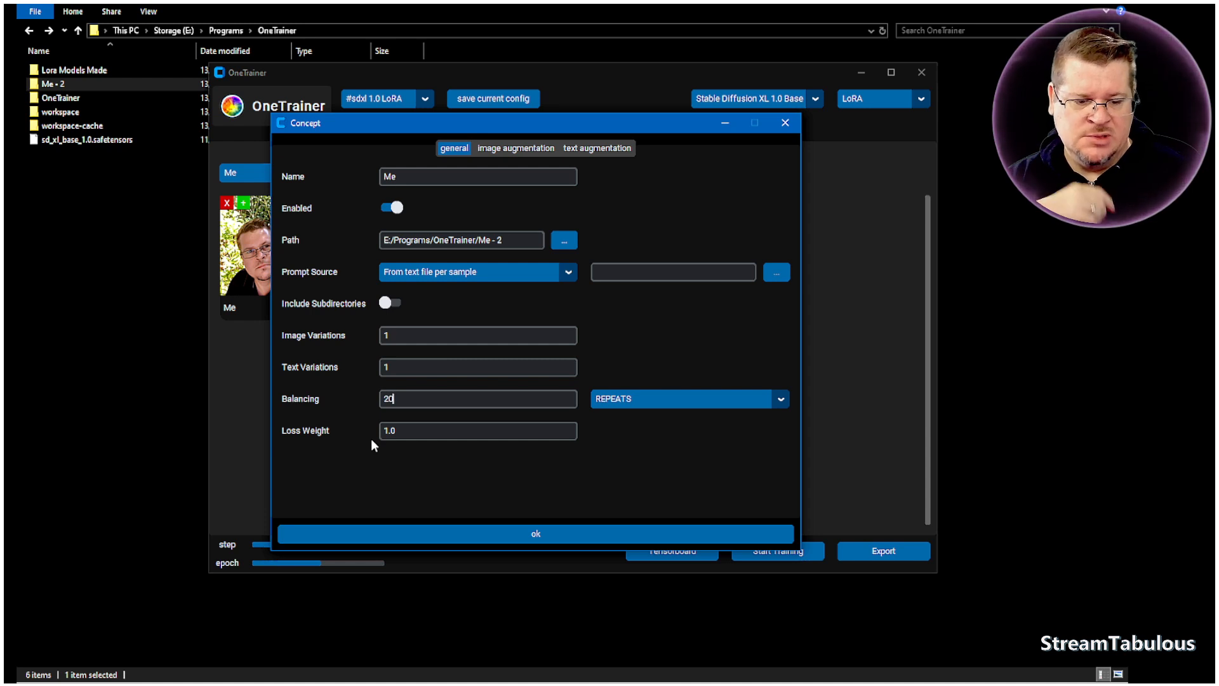
left_click(529, 539)
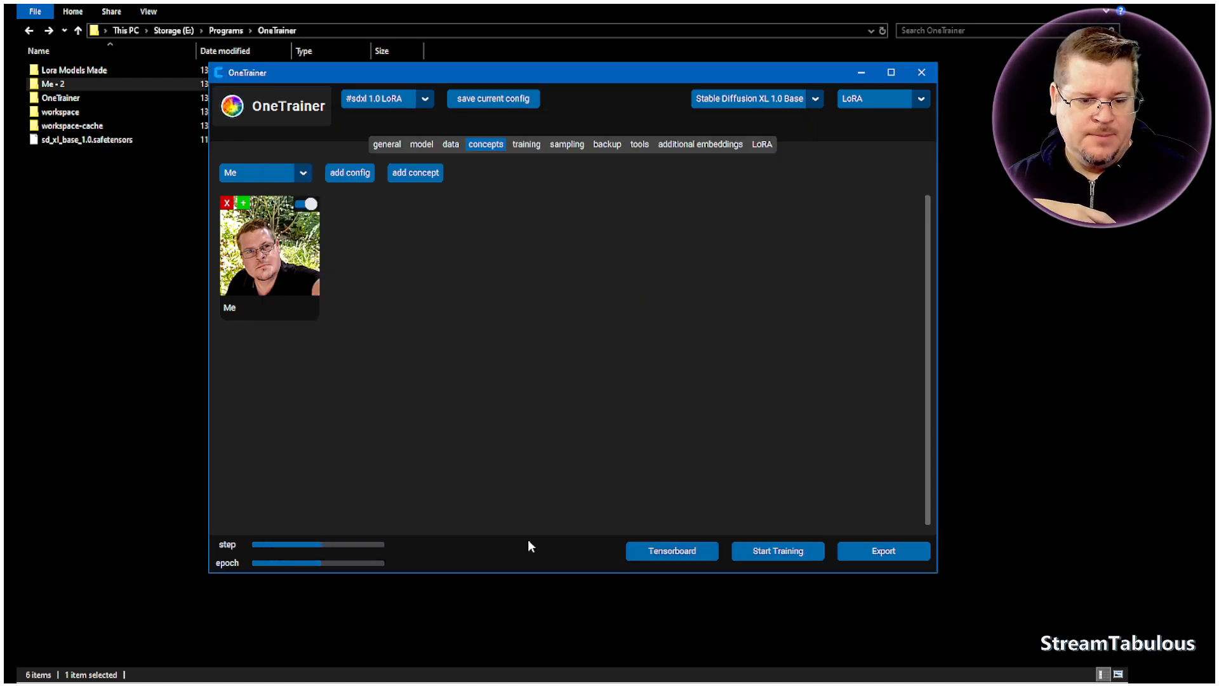
- Start training the LoRA, and bring the OneTrainer console into view to follow the model loading
left_click(421, 144)
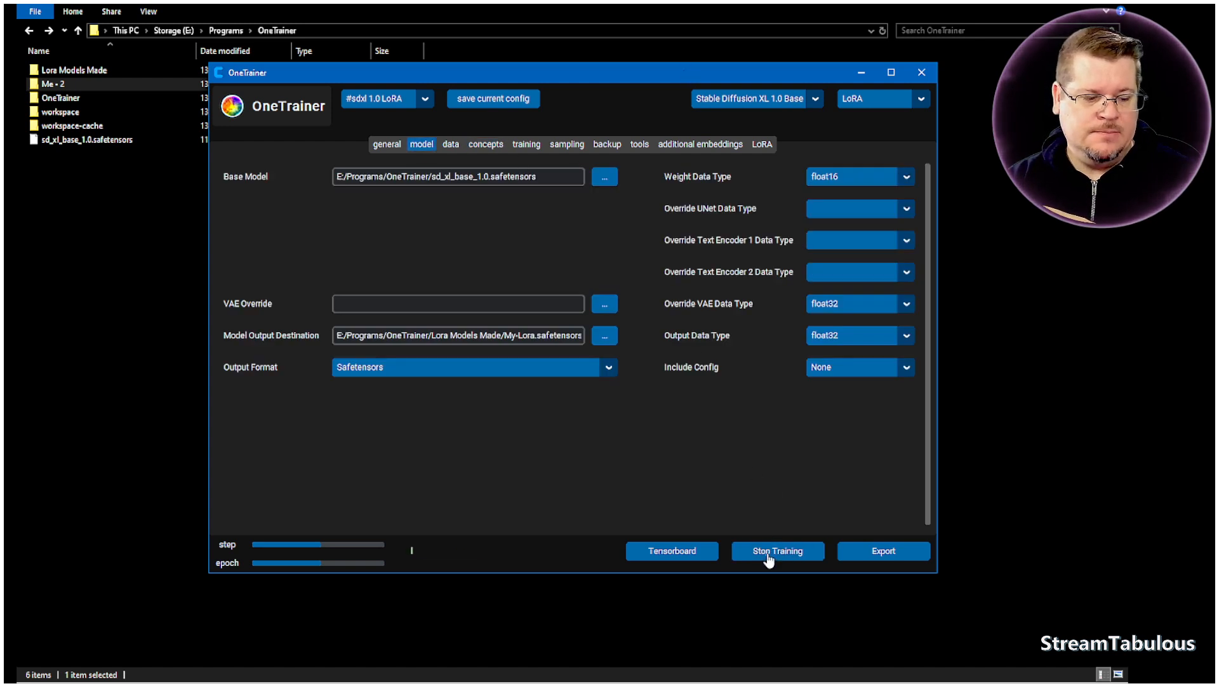
left_click(771, 552)
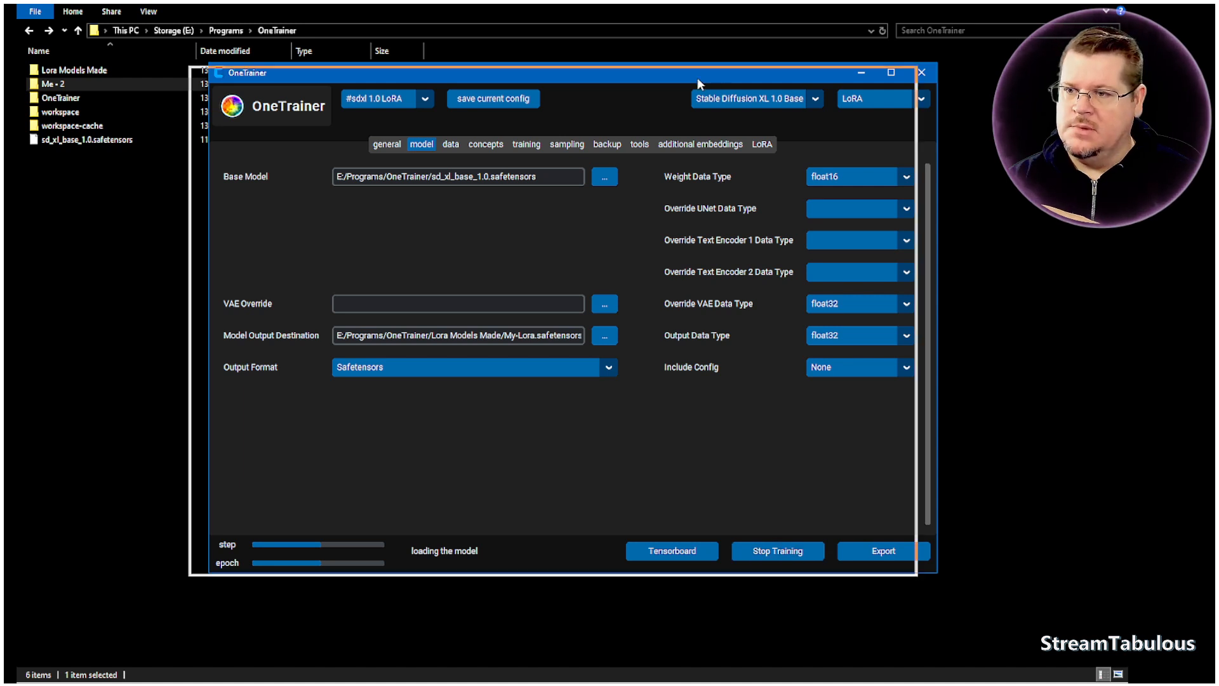
key("alt+Tab")
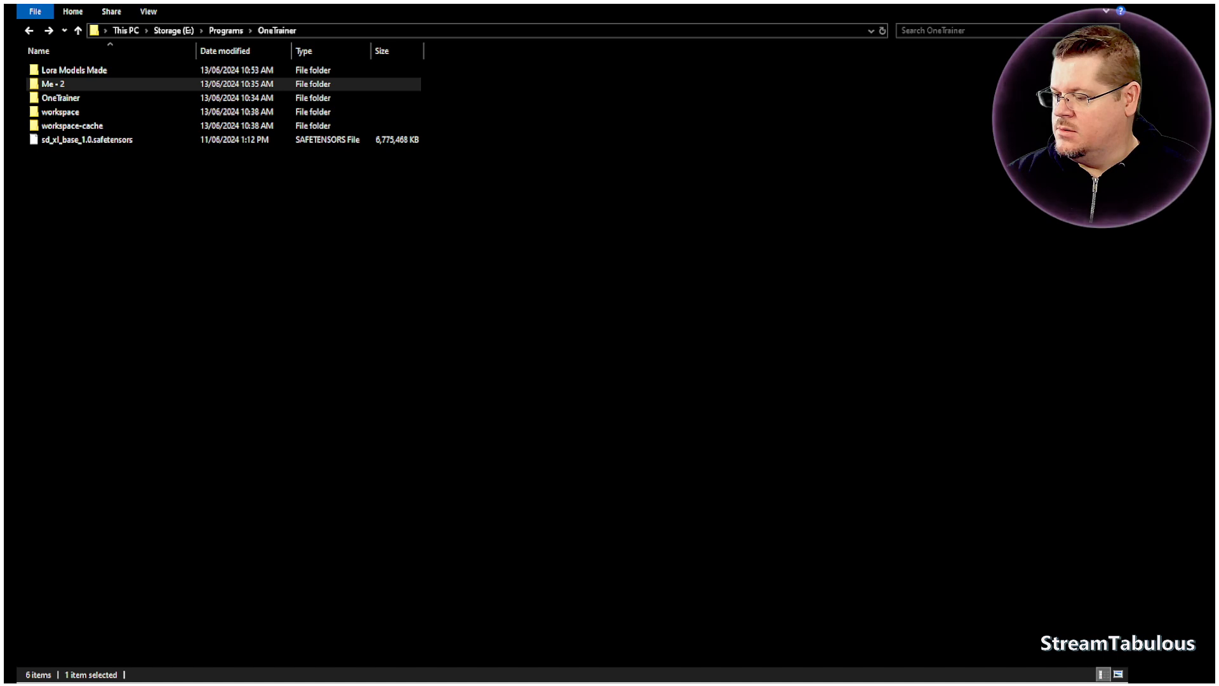
key("alt+Tab")
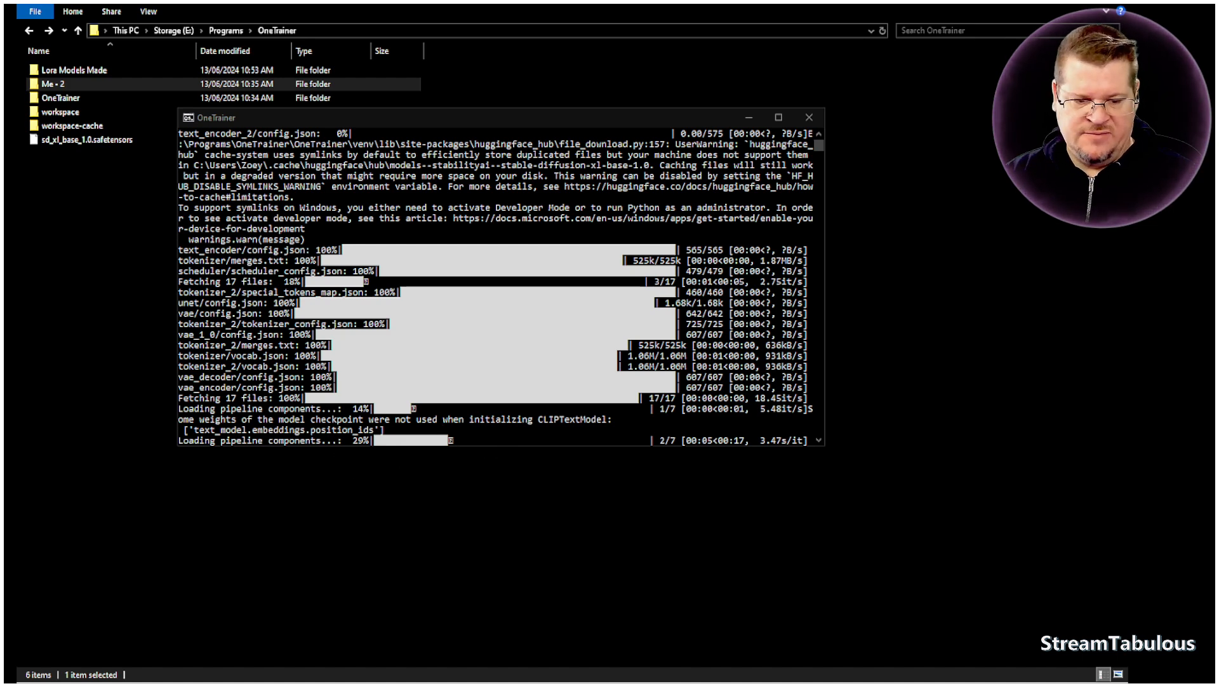
left_click_drag(312, 99, 576, 69)
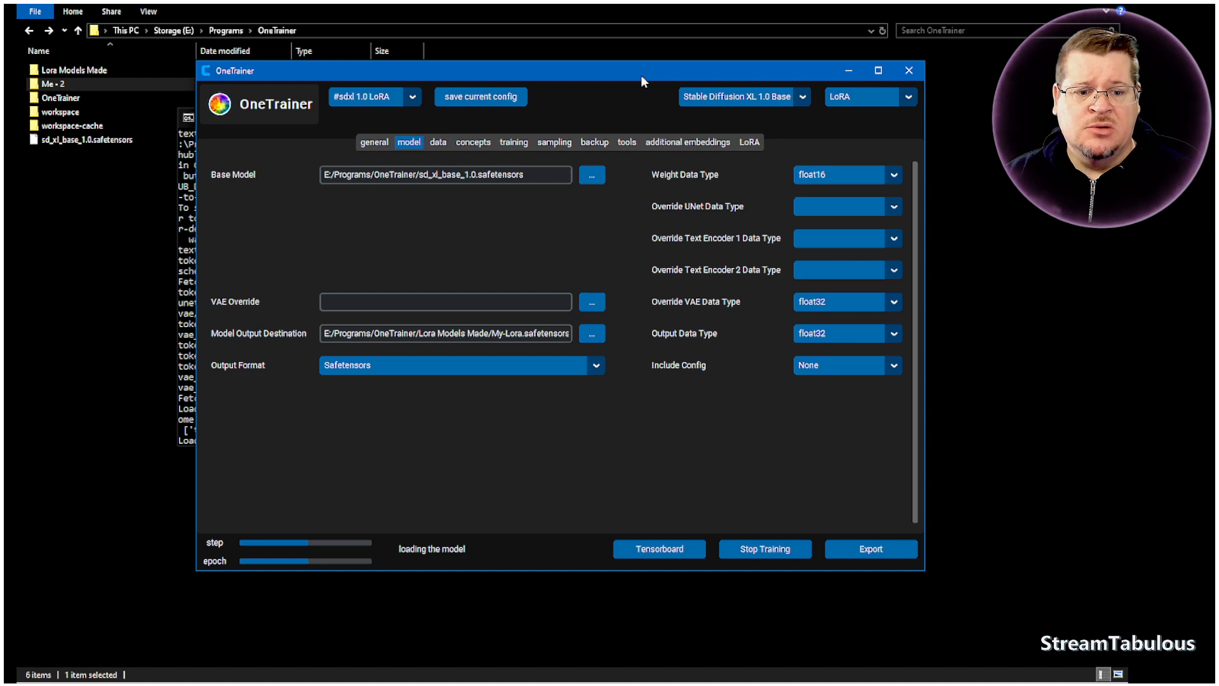
left_click_drag(641, 75, 0, 58)
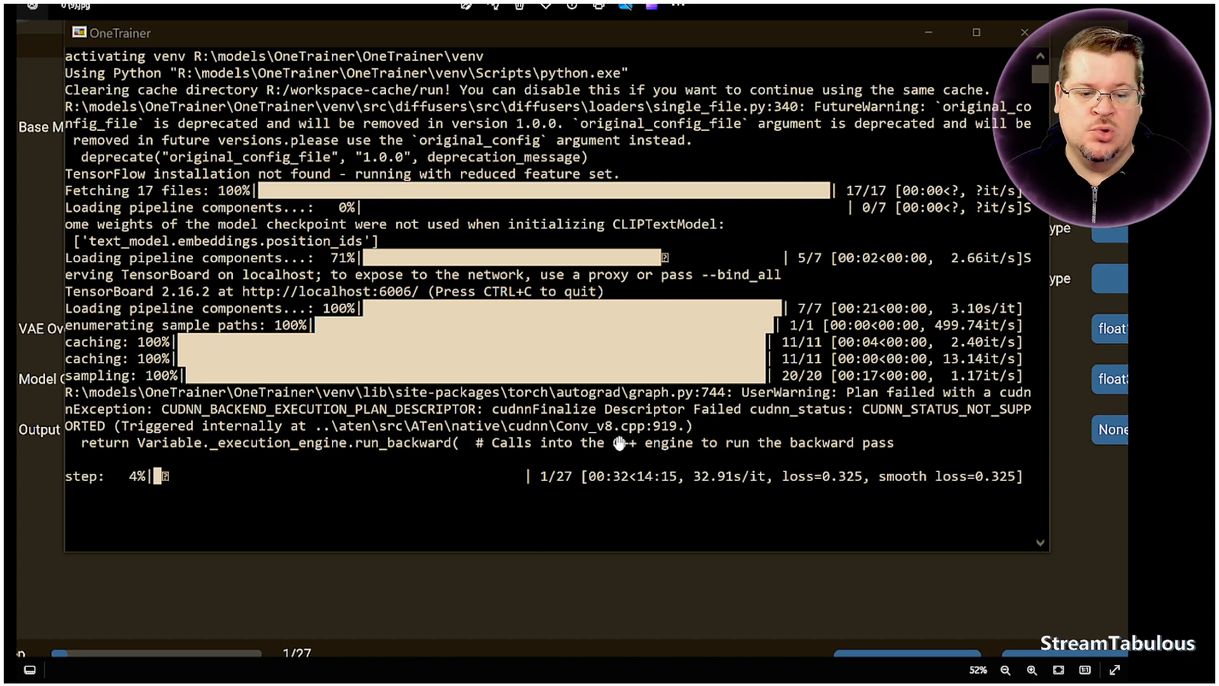
- Examine the console output and training progress in the screenshot of another OneTrainer run, and close the image viewer
scroll(620, 442, "down", 1)
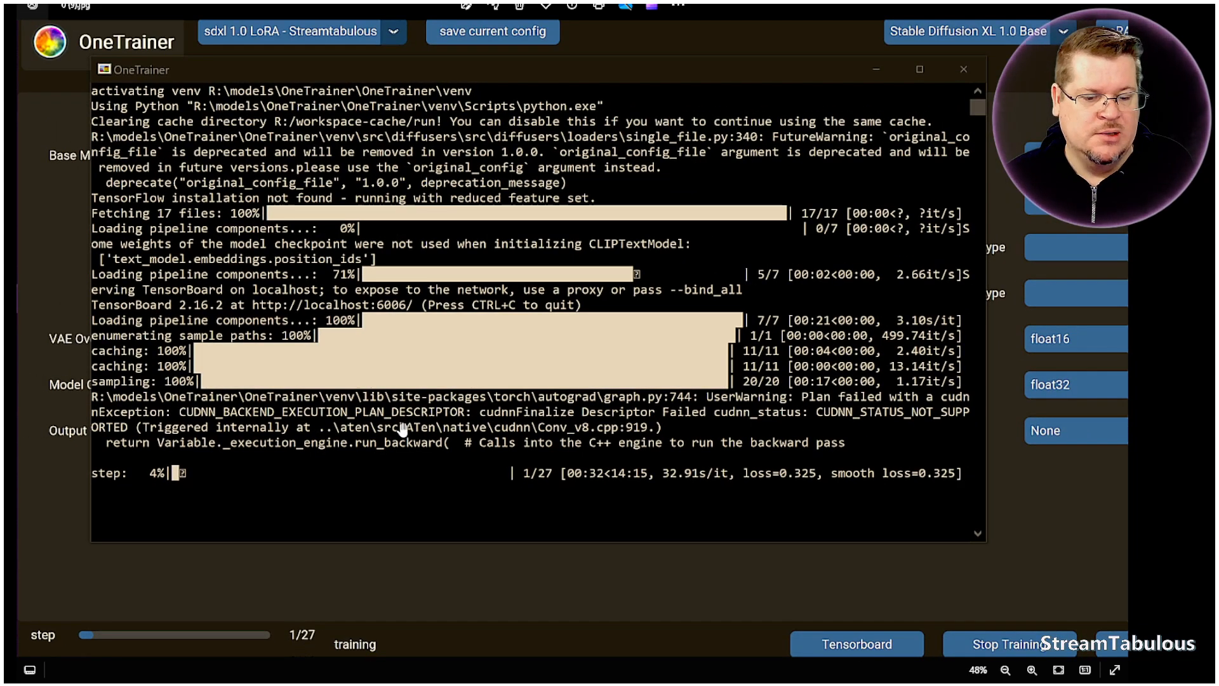
scroll(319, 439, "up", 1)
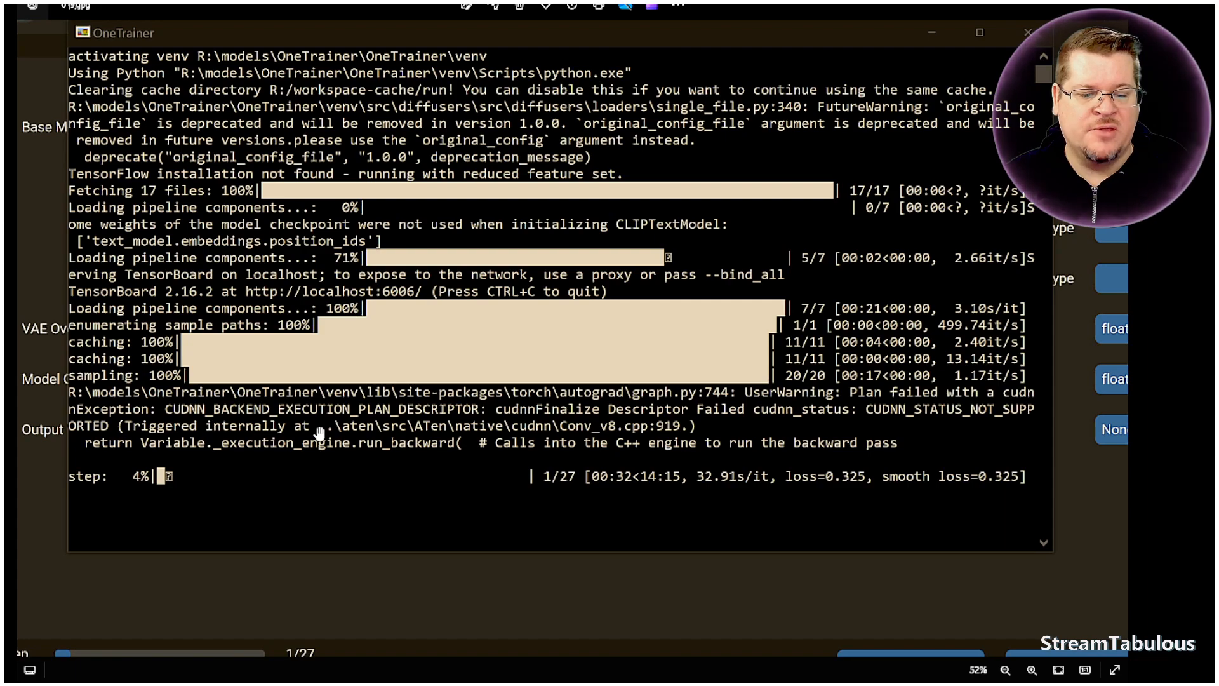
scroll(319, 429, "down", 1)
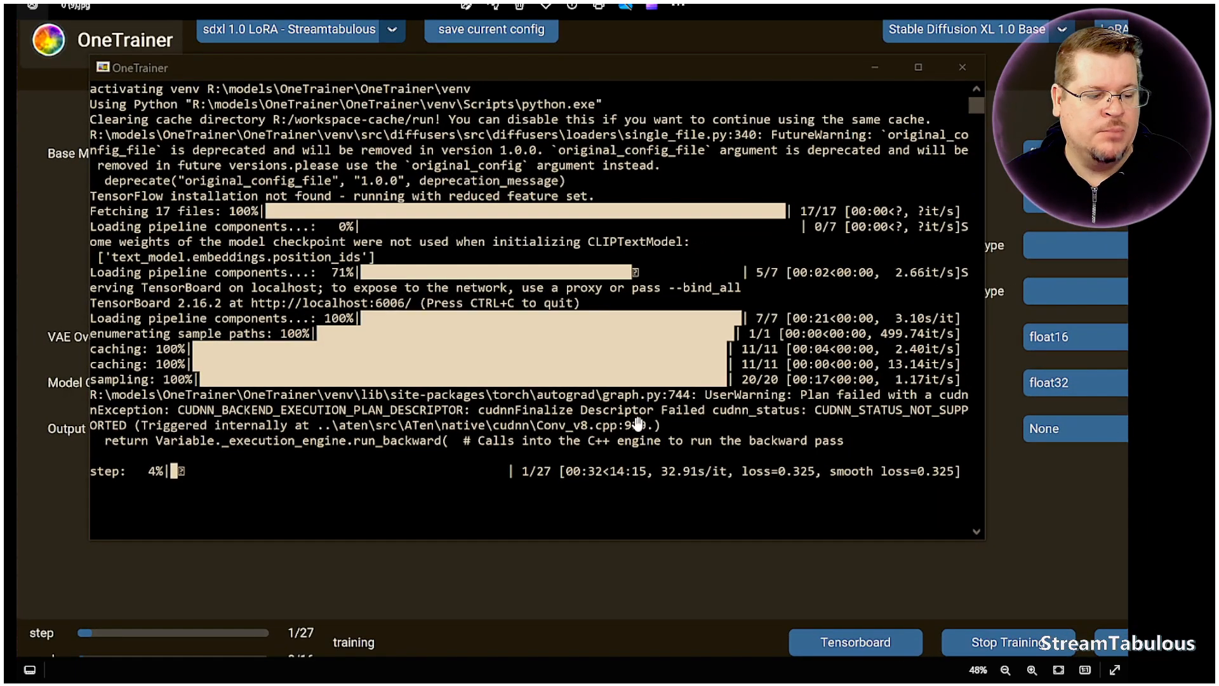
left_click_drag(819, 426, 798, 426)
scroll(798, 426, "down", 1)
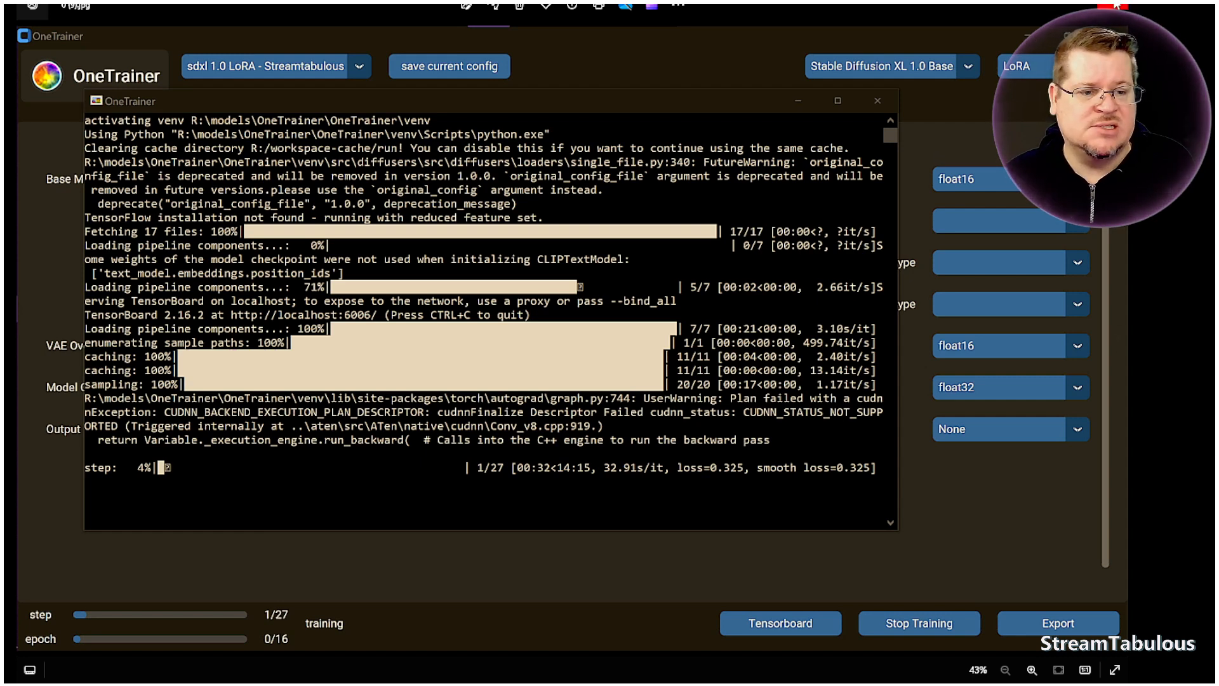
left_click(1114, 7)
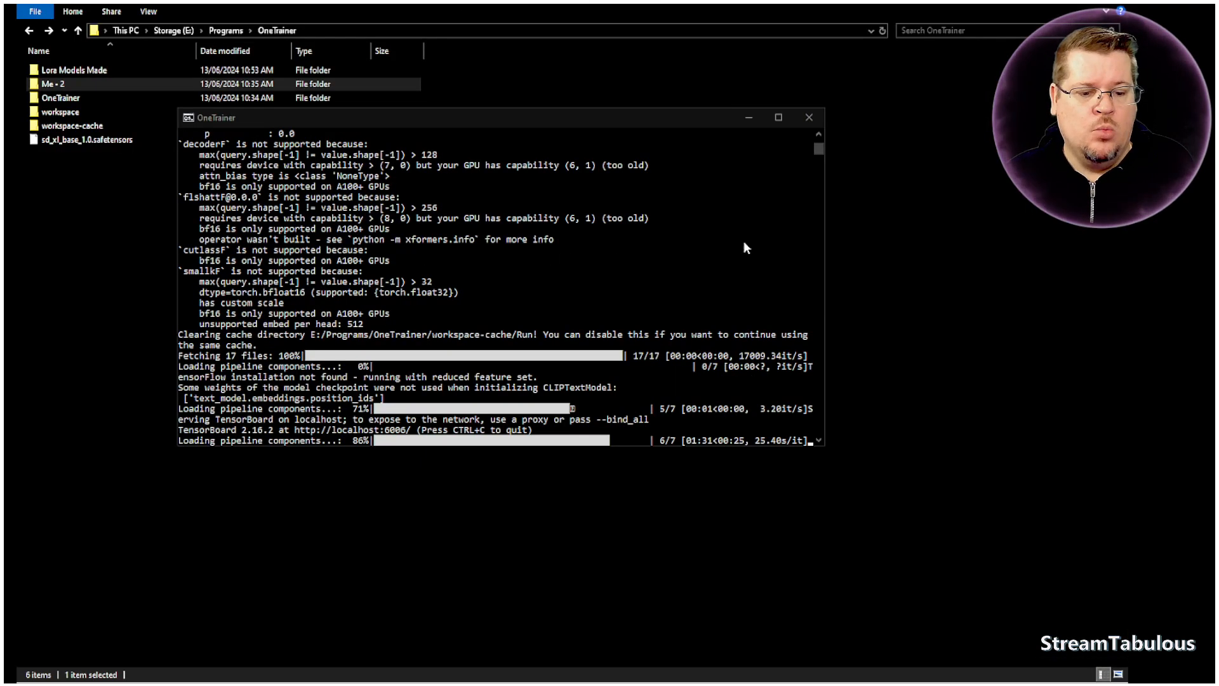